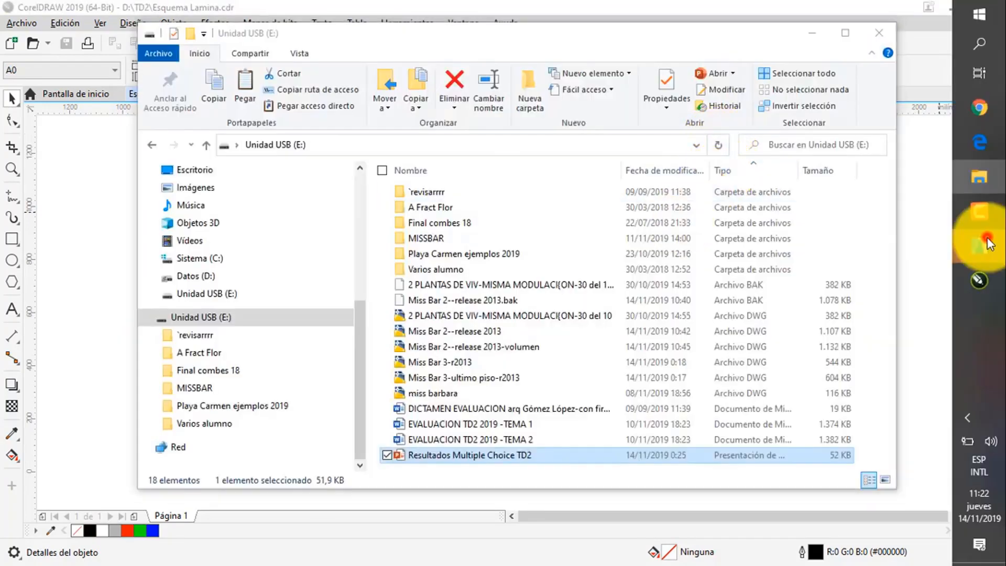
- Switch to ARCHICAD 22 and open the recent project Conjunto-.pln
click(979, 244)
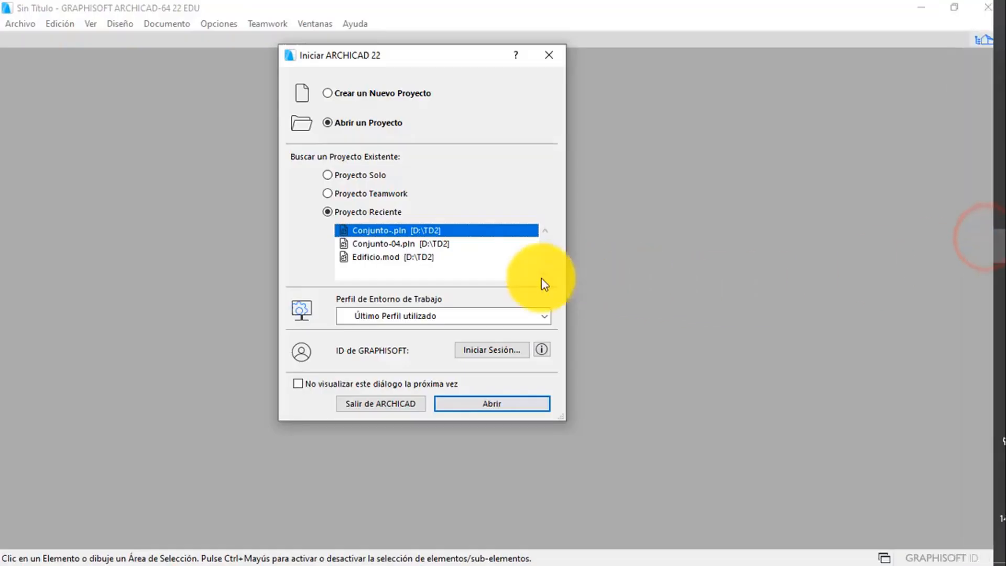
click(498, 402)
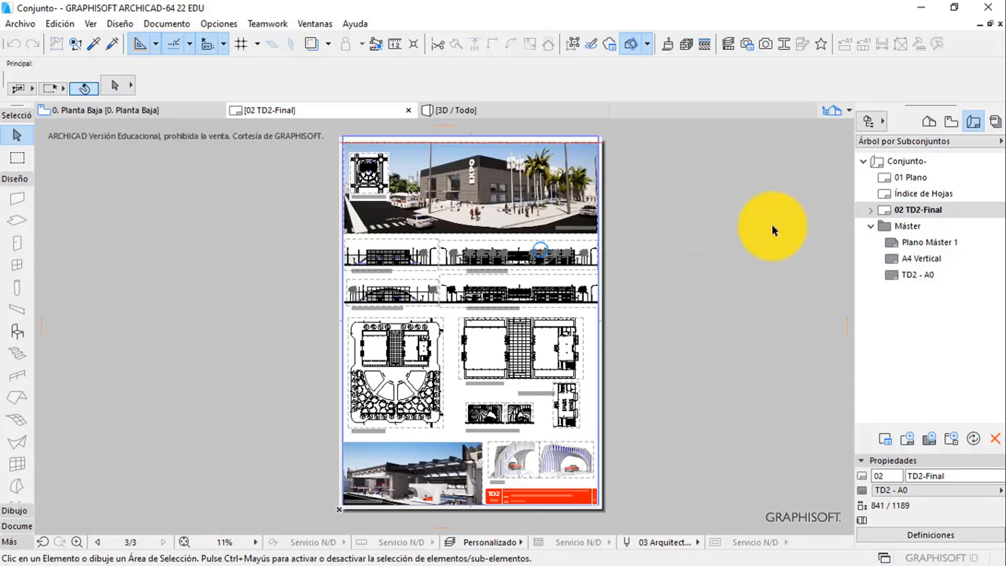
- Switch back to CorelDRAW, paste the captured ARCHICAD window image and place it beside the page, centred at about X 1242, Y 785 mm
key(alt+Tab)
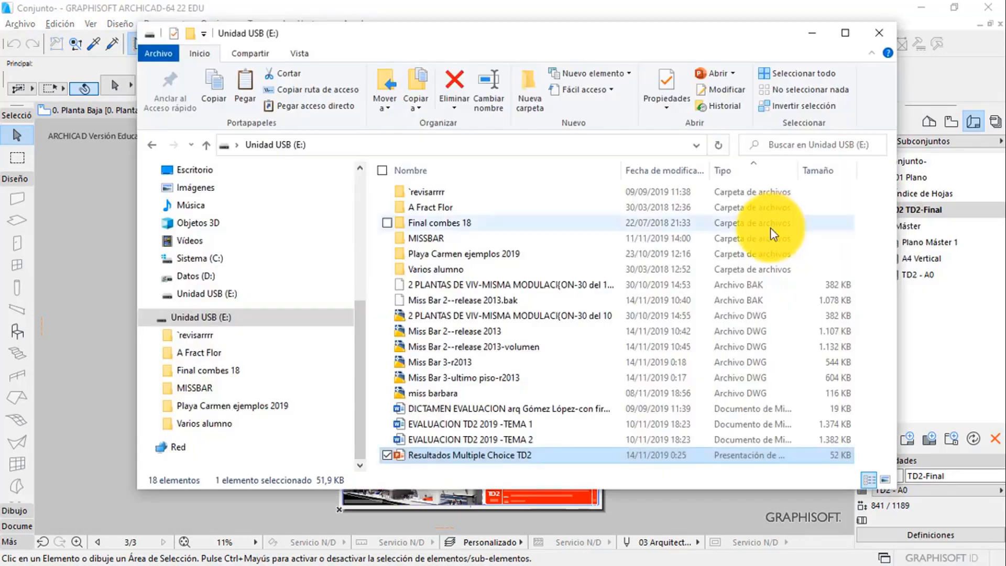
key(alt+Tab)
key(alt+Tab)
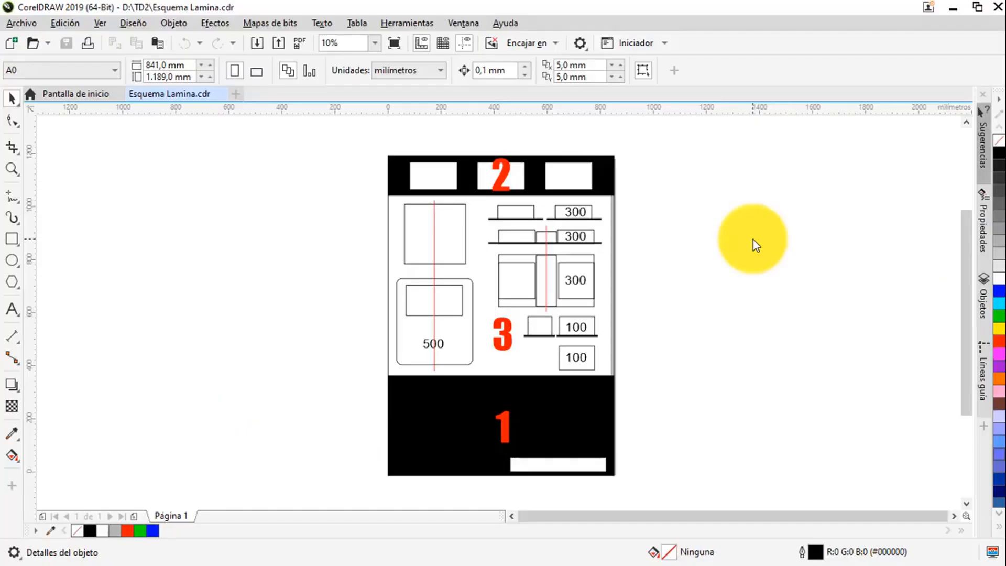
scroll(753, 240, down, 2)
scroll(786, 257, up, 2)
key(ctrl+v)
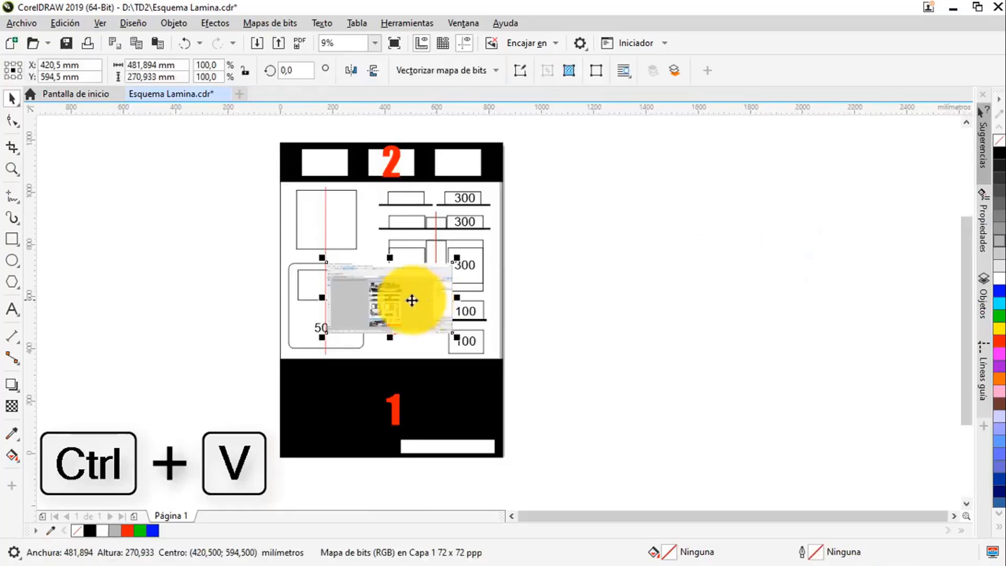
drag(411, 299, 592, 256)
- Shift the pasted ARCHICAD capture about 100 mm farther away from the page, keeping its height position, and deselect it
scroll(616, 242, up, 3)
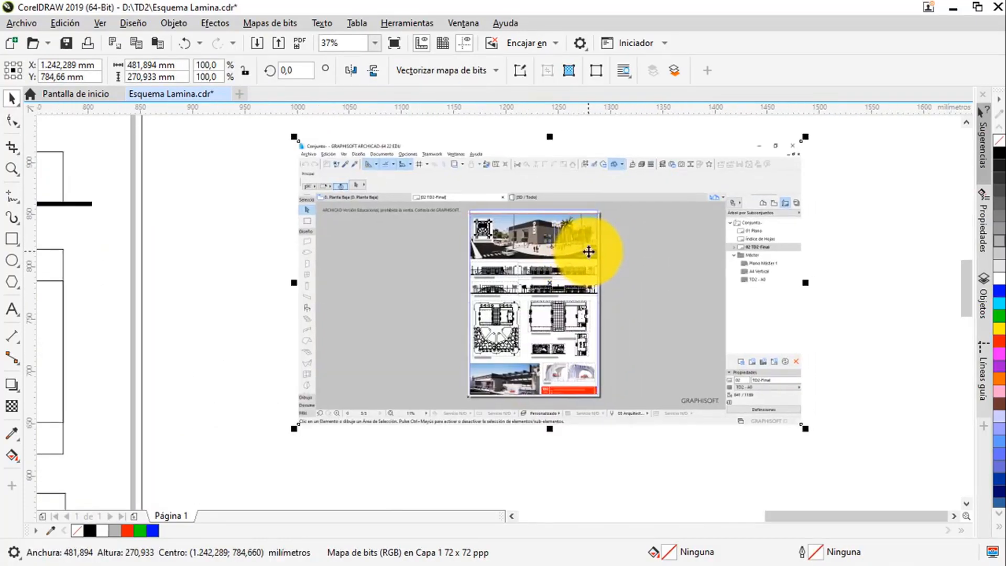
scroll(432, 195, down, 1)
drag(421, 211, 491, 240)
scroll(468, 188, down, 3)
scroll(471, 184, up, 3)
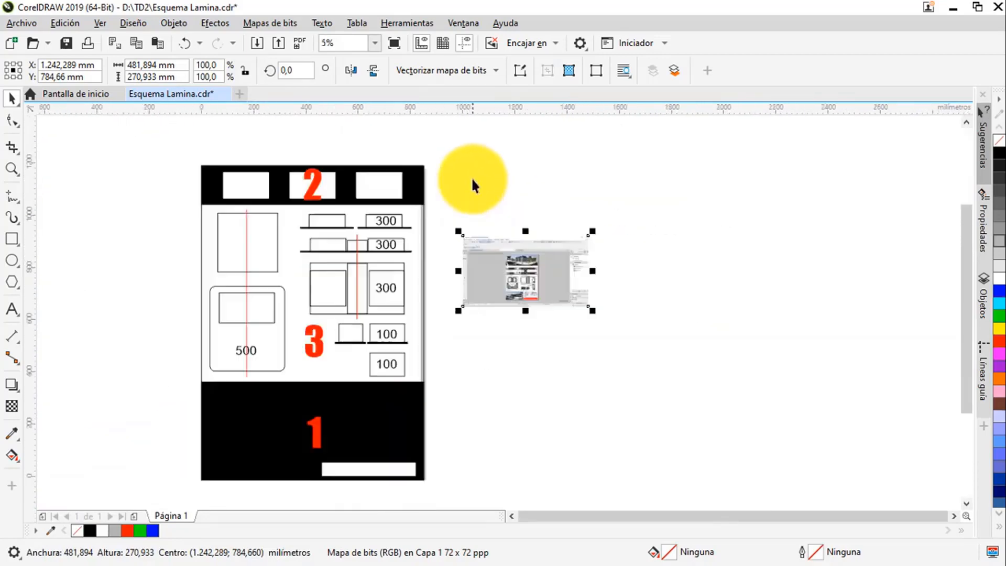
scroll(473, 180, down, 1)
drag(480, 188, 494, 159)
click(490, 154)
drag(509, 194, 588, 226)
click(542, 185)
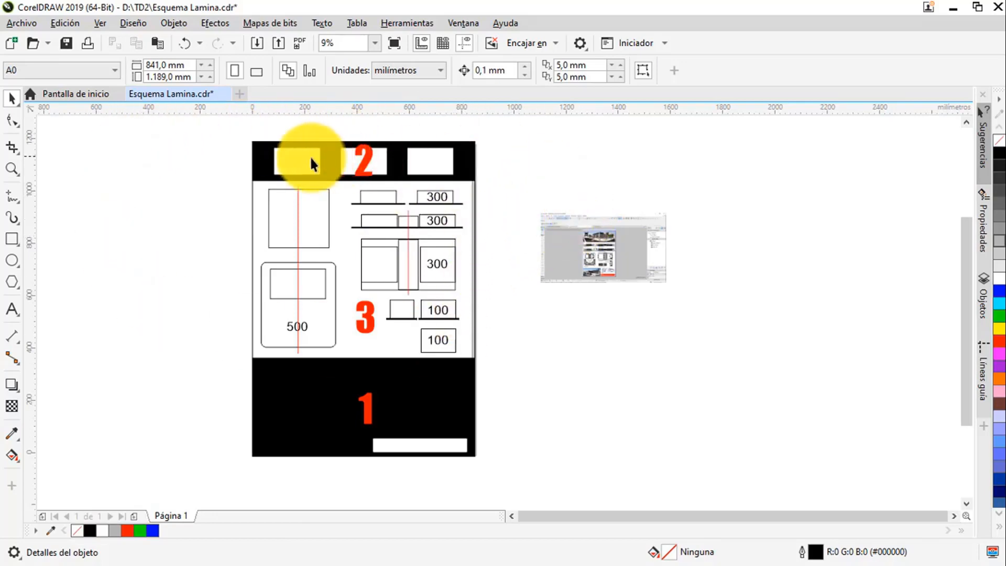
- Move all objects of the layout scheme about 1041 mm to the left, leaving the A0 page empty
drag(240, 133, 501, 481)
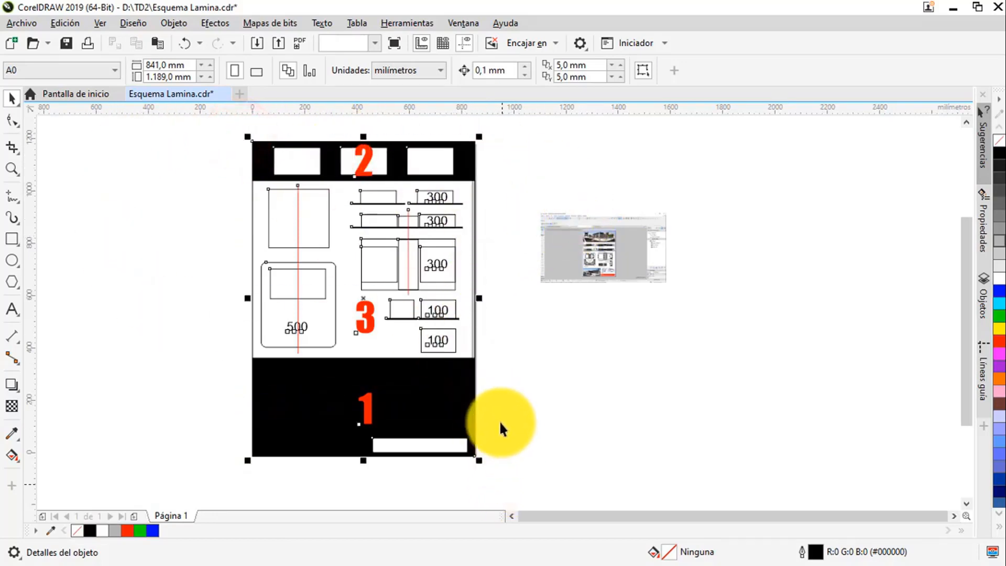
drag(467, 344, 201, 330)
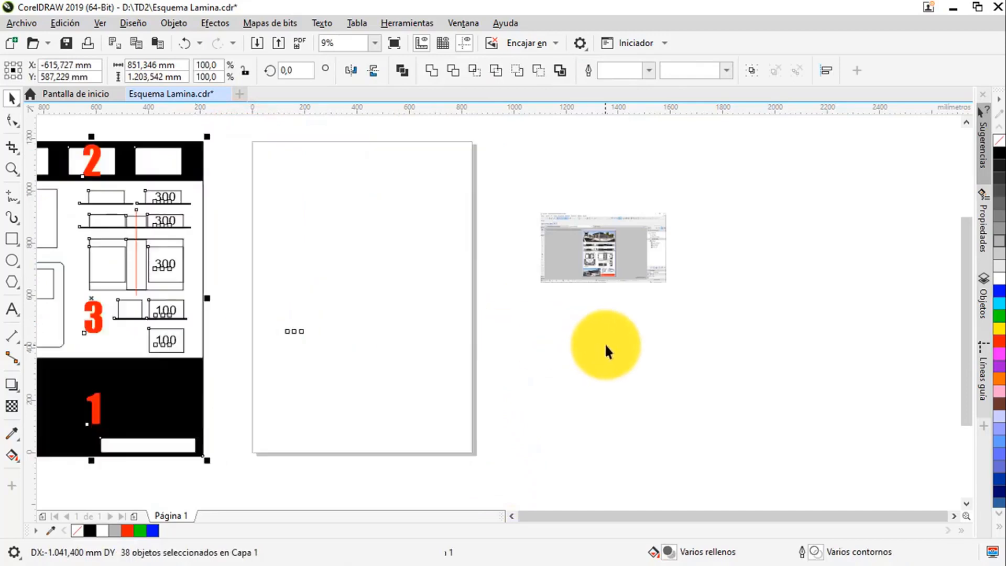
click(558, 352)
drag(454, 180, 586, 187)
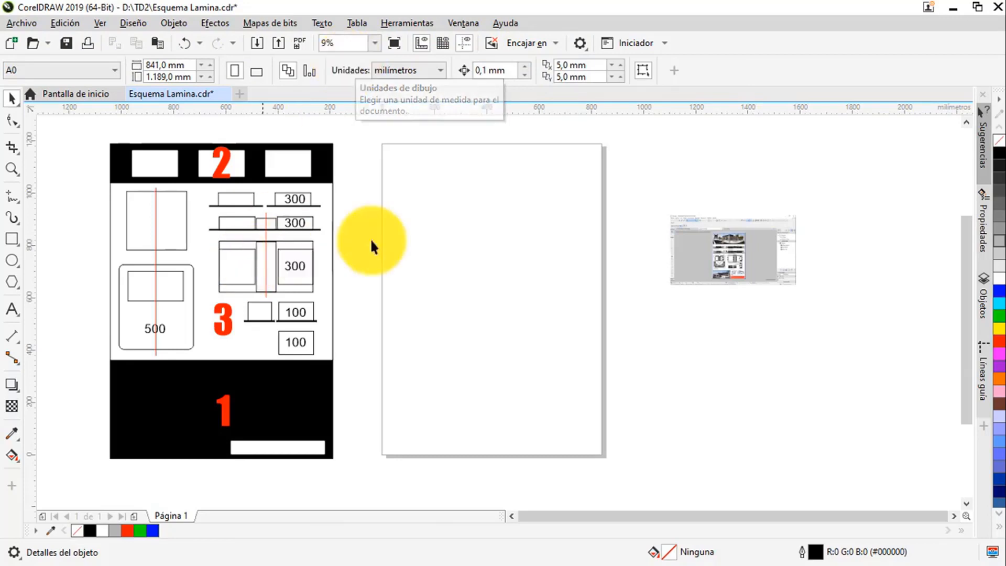
- Examine the pasted capture and the layout scheme's image boxes and drawing blocks beside the blank page
click(691, 249)
click(317, 157)
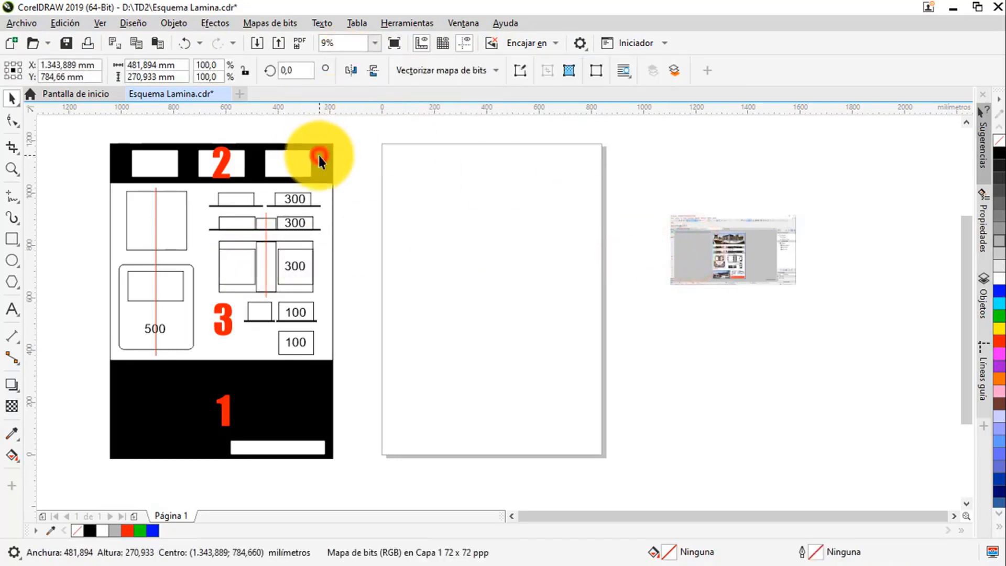
click(283, 157)
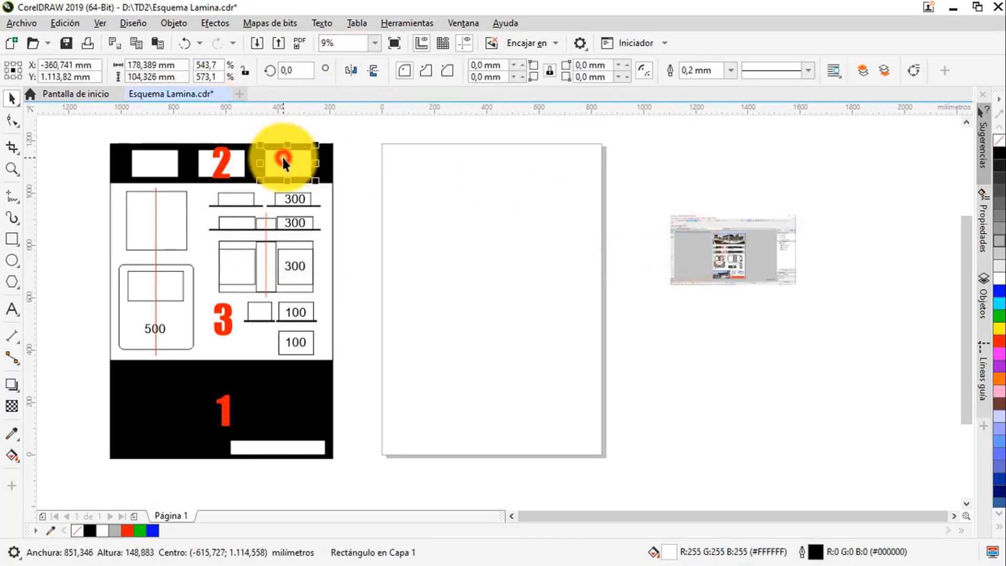
click(354, 131)
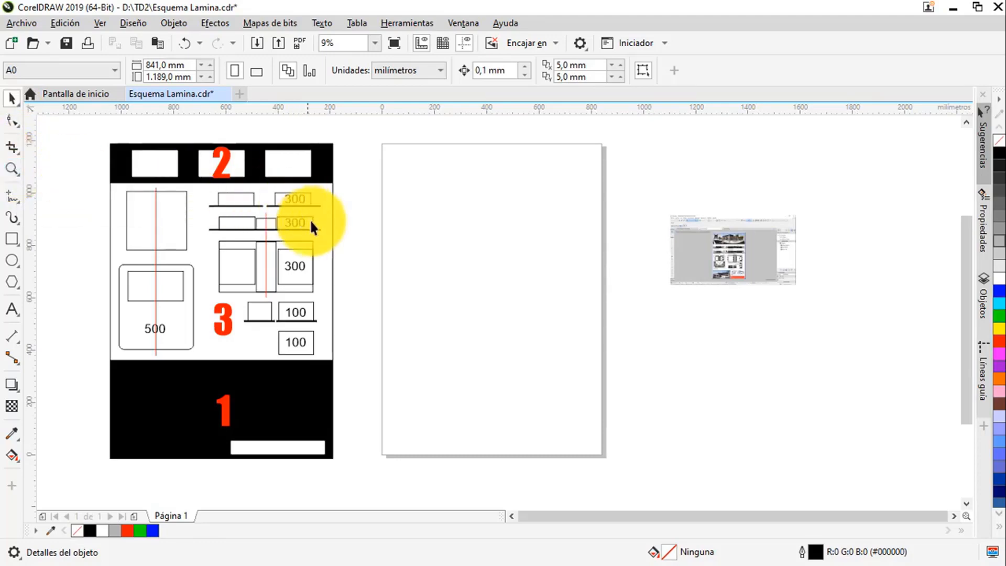
scroll(313, 227, down, 3)
scroll(341, 236, up, 3)
scroll(343, 238, down, 1)
drag(343, 238, 470, 260)
scroll(417, 236, up, 1)
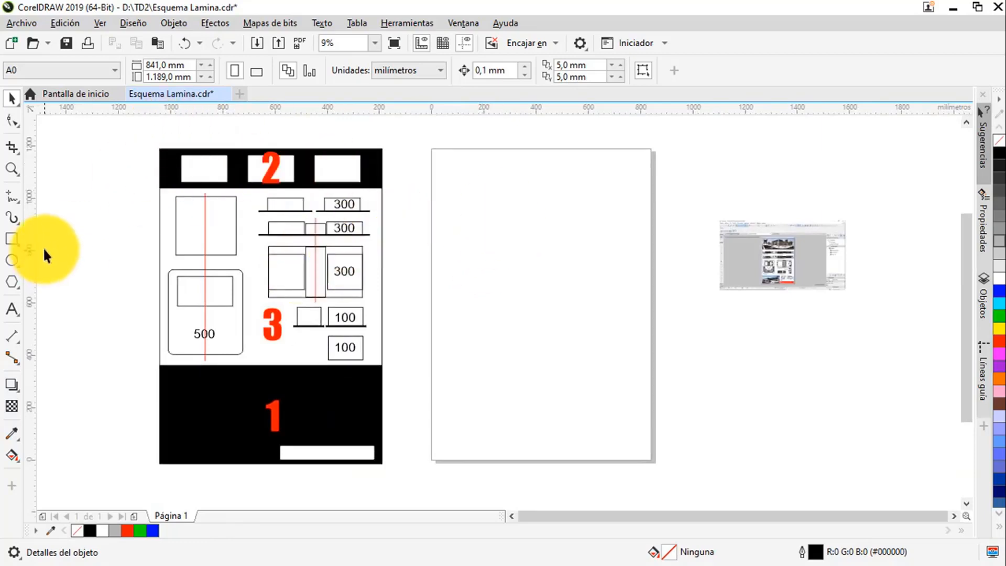
- Draw a slanted straight line about 519 mm wide and 167 mm high with the Freehand tool, left of the scheme
click(14, 198)
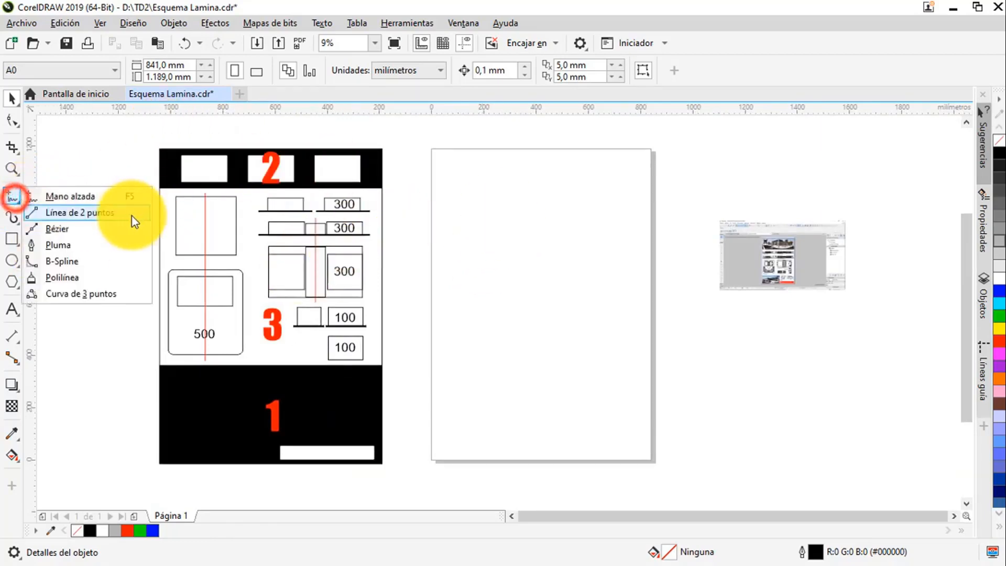
click(68, 196)
scroll(298, 207, left, 3)
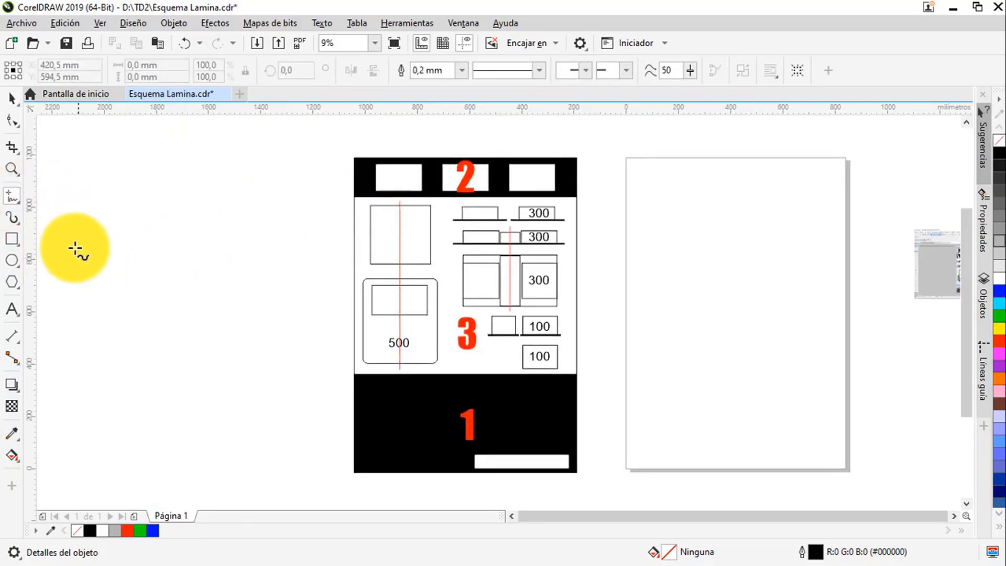
click(70, 246)
click(207, 203)
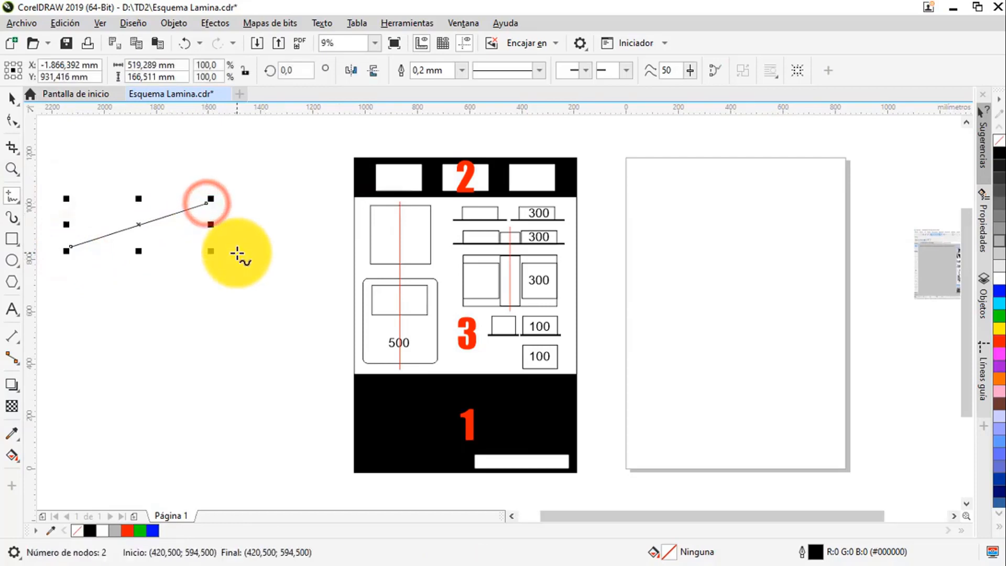
- Draw a continuous two-segment bent line about 604 mm wide and 234 mm high below the straight line
click(131, 302)
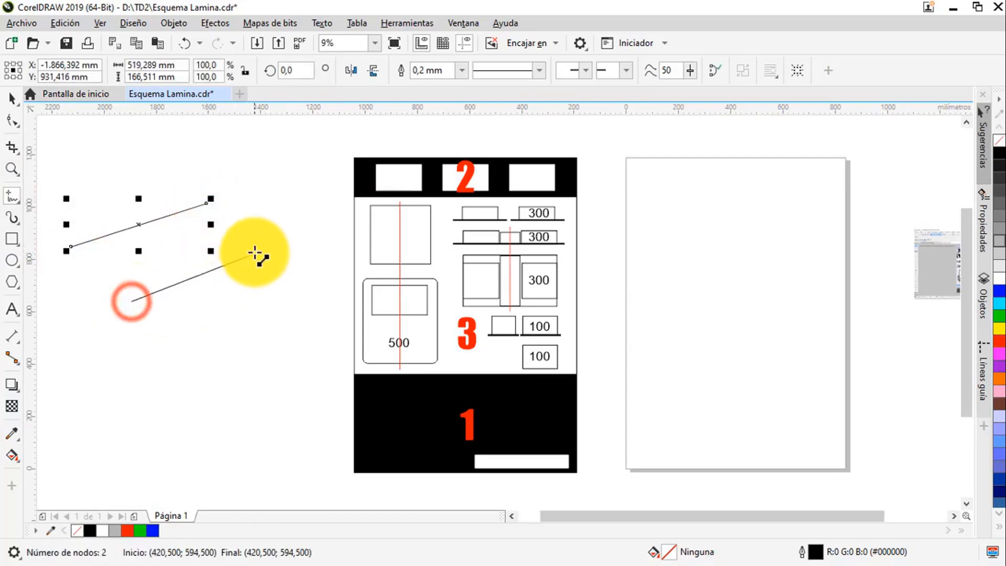
double_click(254, 252)
click(289, 313)
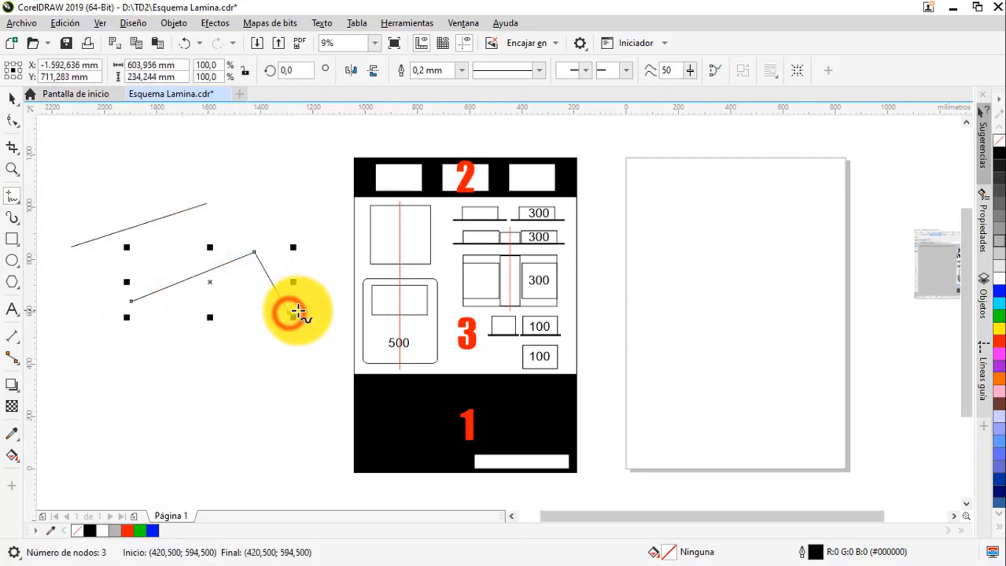
- Draw another bent line about 646 mm wide by extending a segment from its end, plus a wavy freehand curve about 664 mm wide above the lines
click(121, 393)
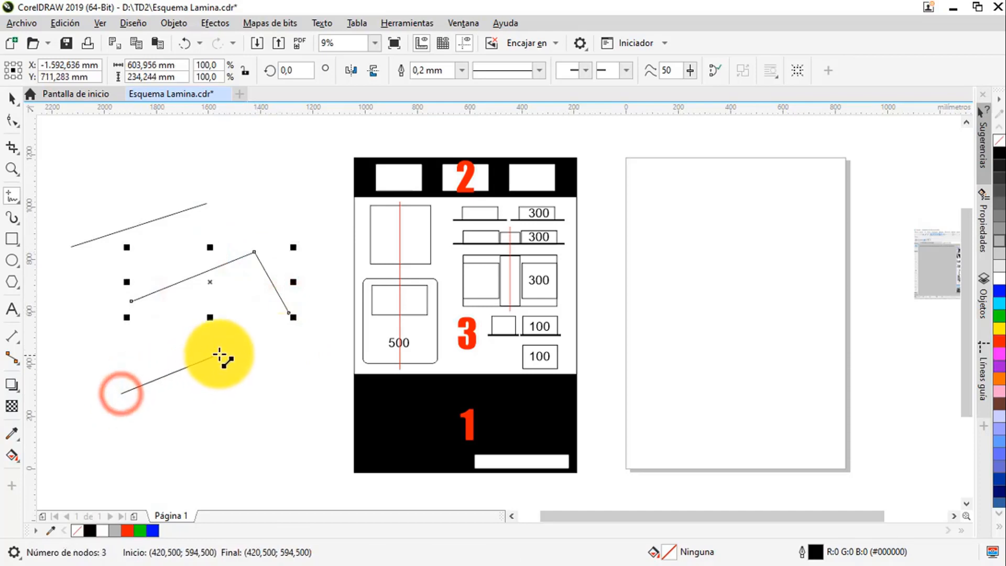
click(221, 356)
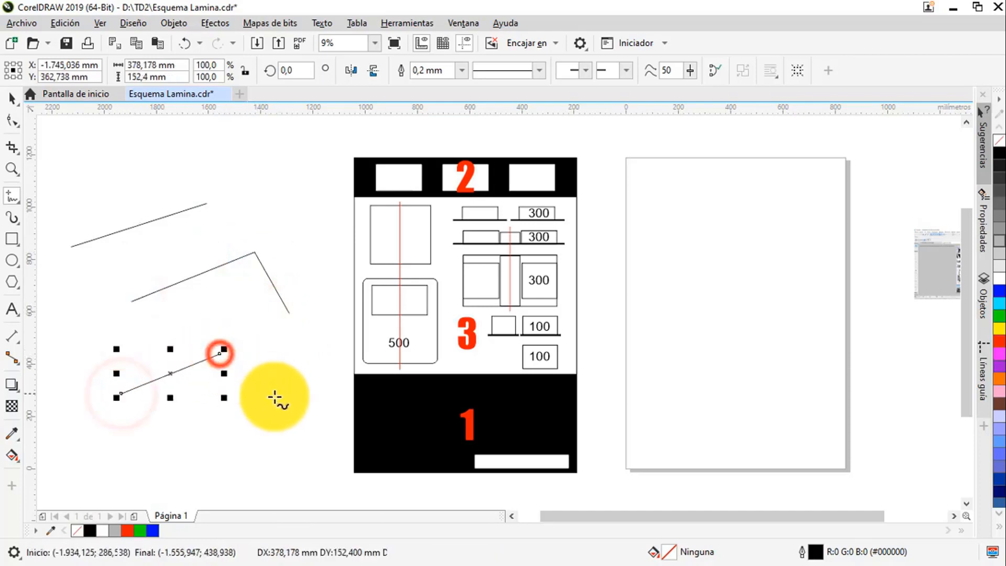
click(219, 352)
click(289, 423)
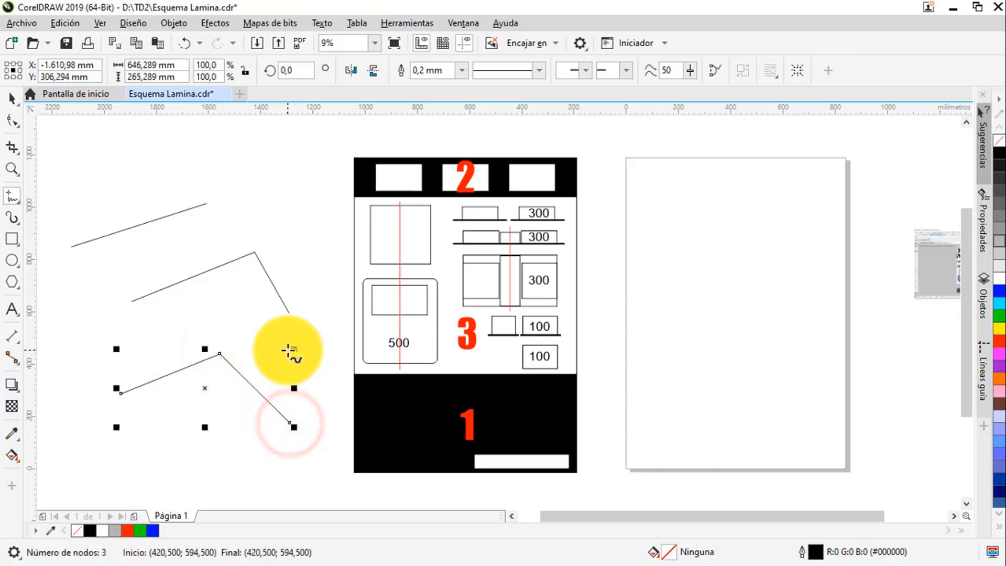
mouse_move(107, 200)
mouse_down()
mouse_move(172, 208)
mouse_move(229, 169)
mouse_move(279, 180)
mouse_up()
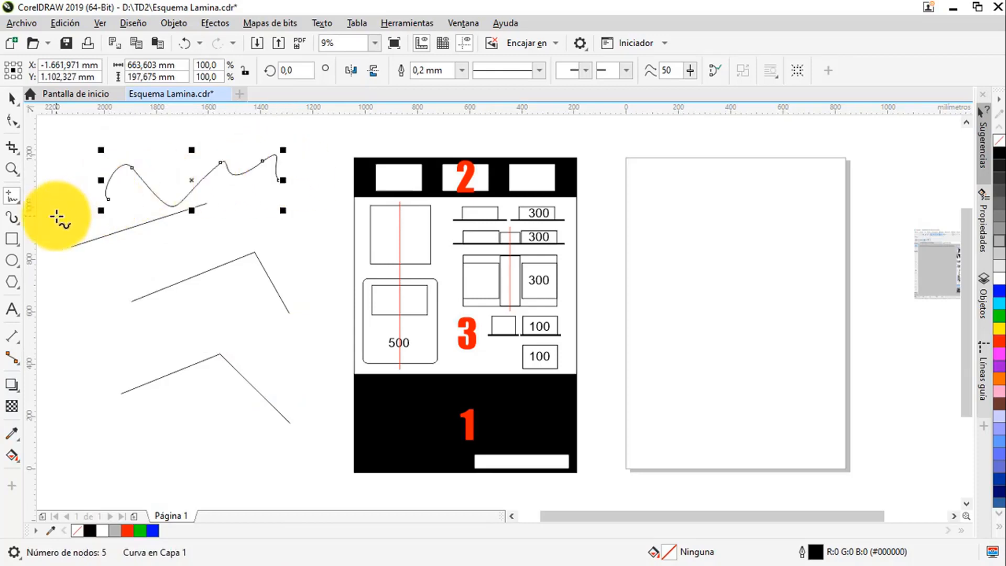
- Draw a wide rectangle and a separate square with sides of about 373 mm in the empty area below the scheme
click(17, 242)
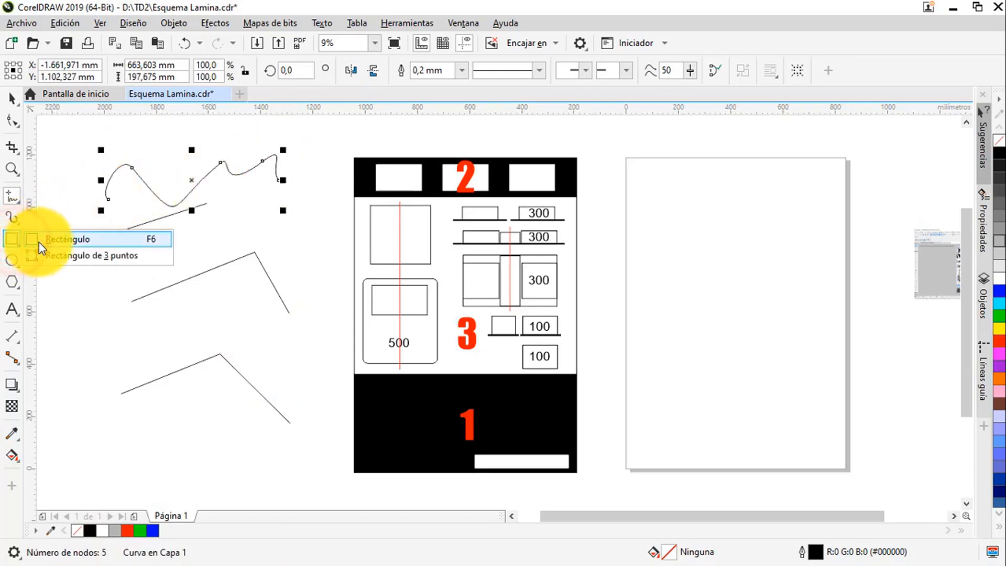
click(39, 242)
scroll(430, 228, down, 2)
drag(380, 231, 358, 156)
scroll(350, 229, up, 2)
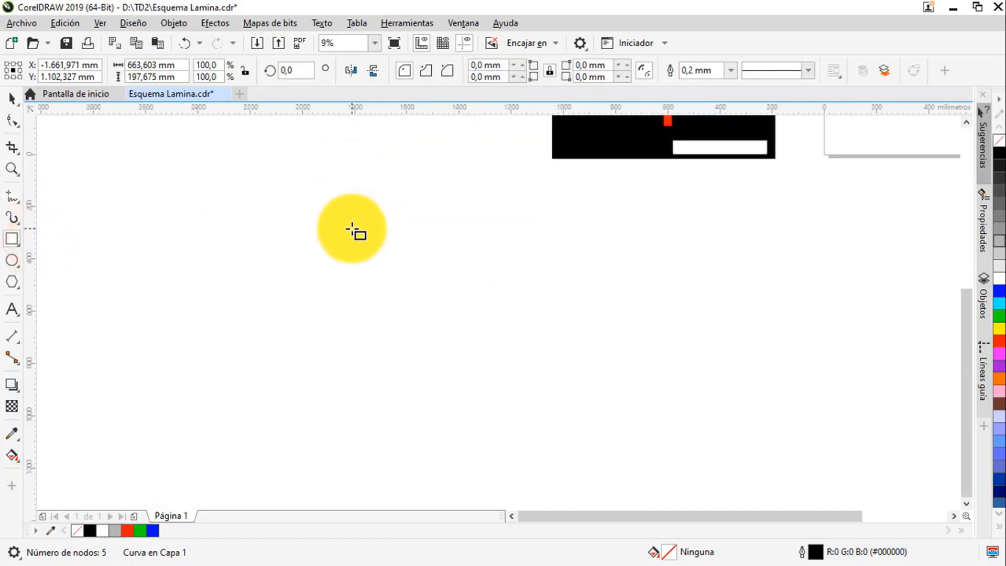
mouse_move(338, 219)
mouse_down()
mouse_move(437, 282)
mouse_move(480, 328)
mouse_up()
mouse_move(538, 279)
mouse_down()
mouse_move(455, 288)
mouse_move(550, 321)
mouse_move(597, 354)
mouse_move(598, 369)
mouse_up()
- Draw an ellipse about 316 × 189 mm beside the wide rectangle and a circle about 288 mm in diameter beside the square
click(12, 260)
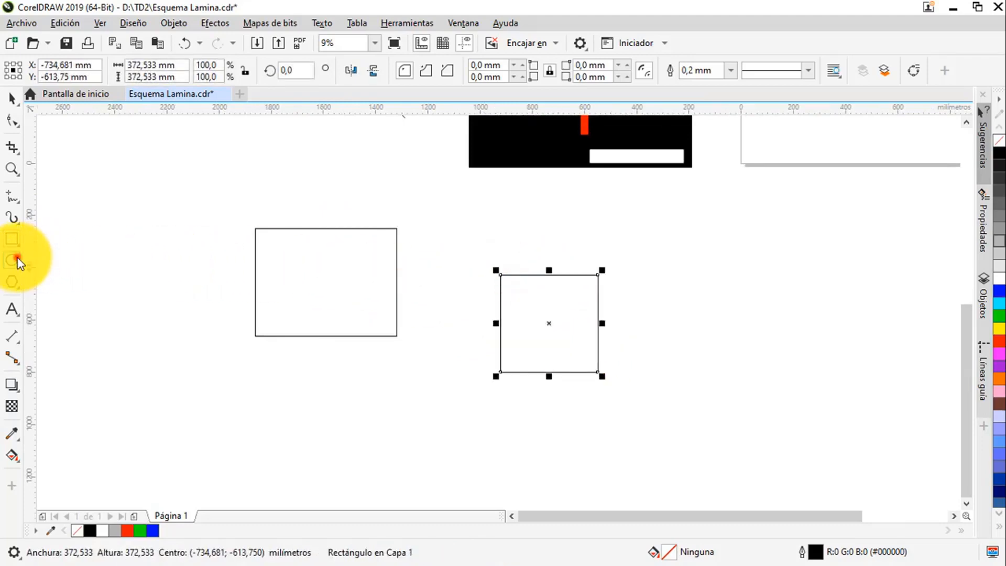
drag(127, 206, 211, 258)
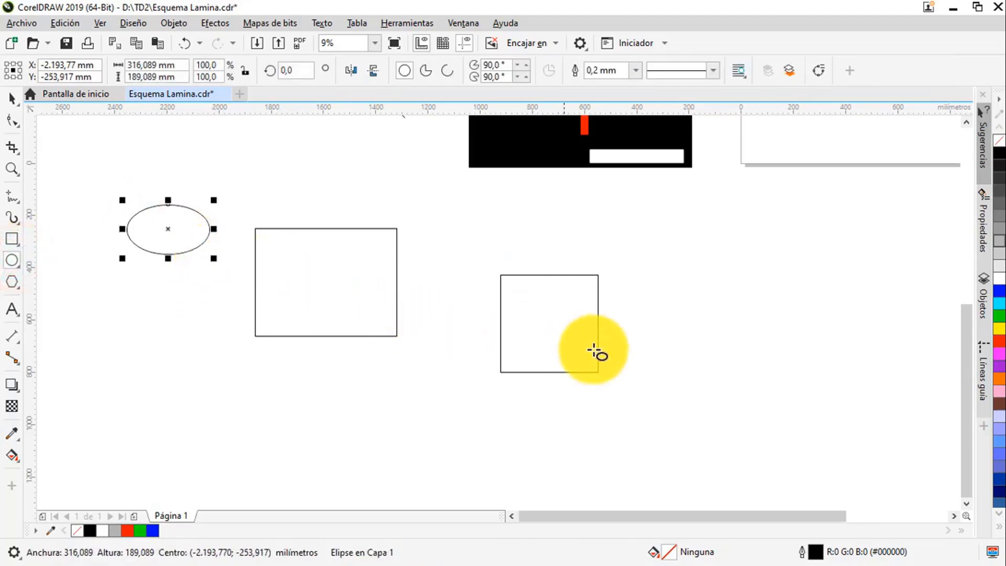
drag(644, 310, 728, 391)
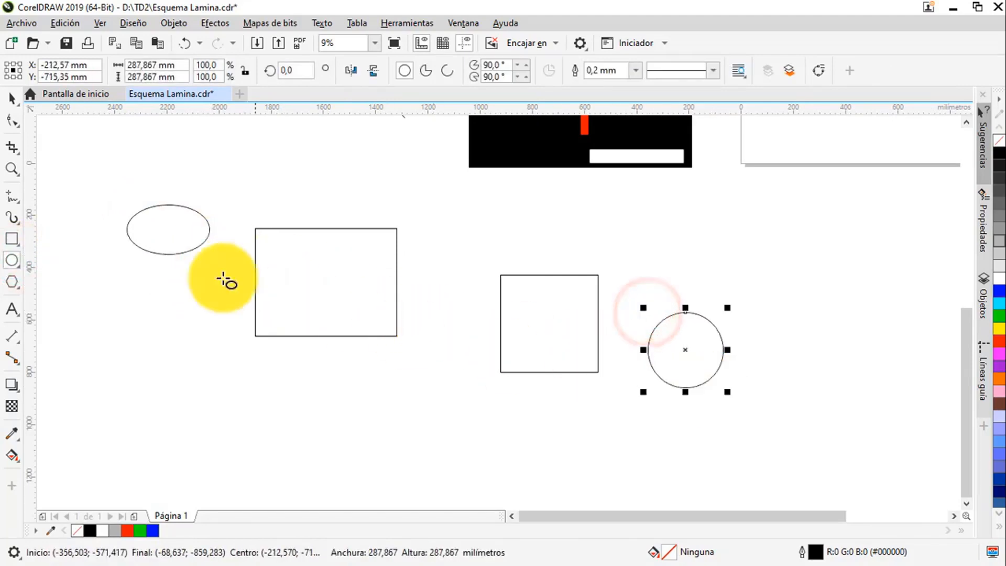
- Add a short line of artistic text in Arial 24 pt below the ellipse
click(13, 306)
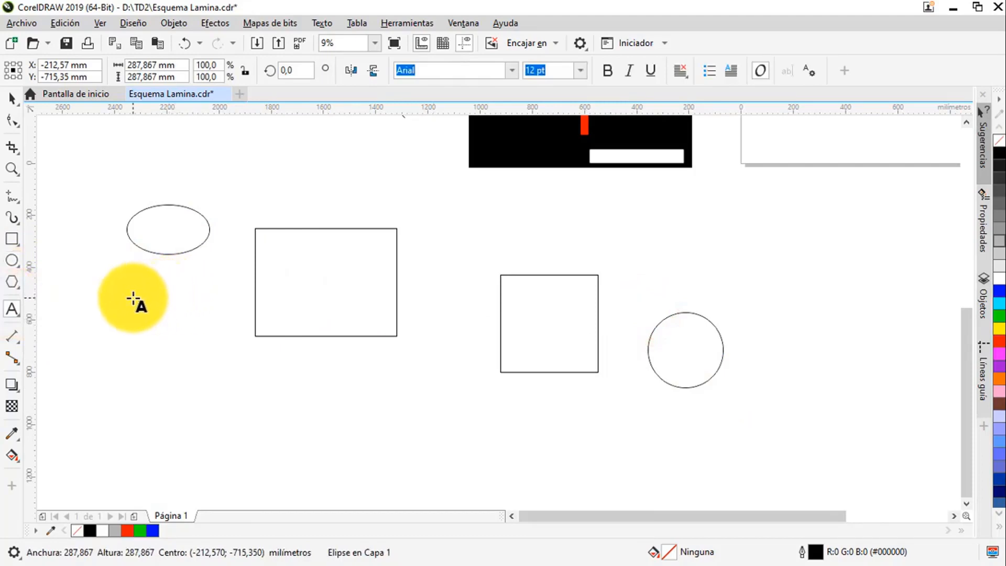
click(135, 297)
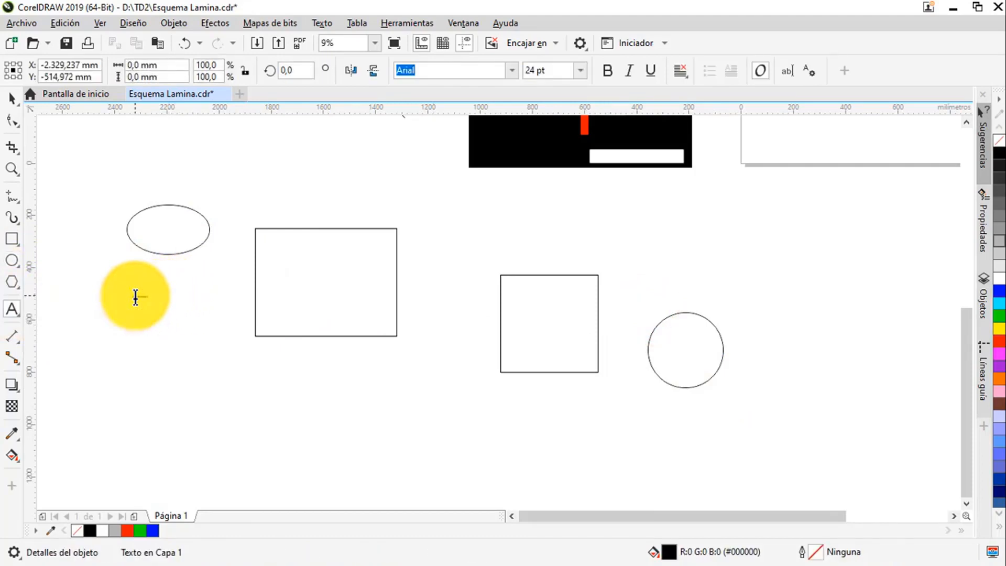
click(12, 98)
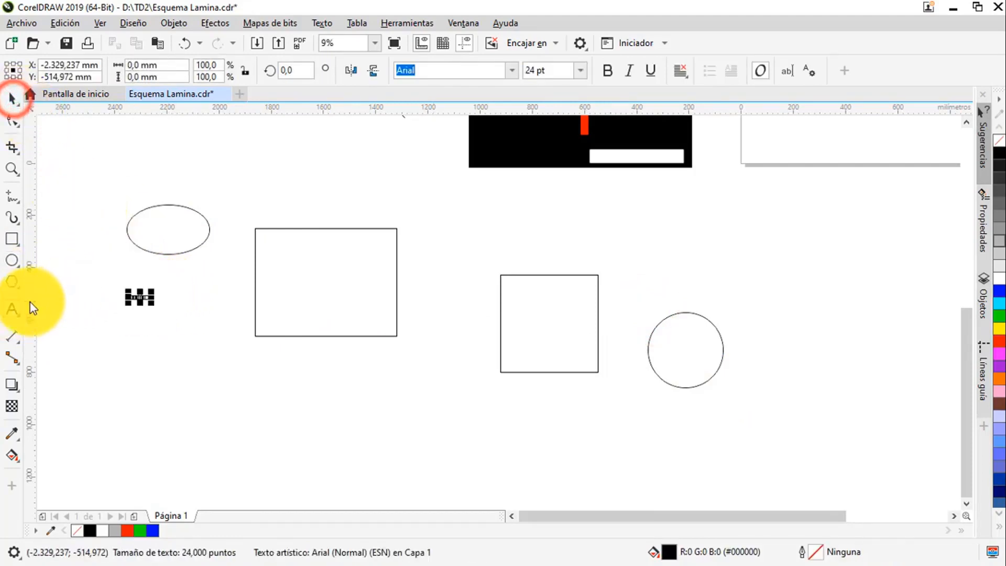
- Try a paragraph text frame about 627 × 392 mm with a short text in Arial 12 pt below the wide rectangle
click(13, 309)
drag(329, 367, 493, 469)
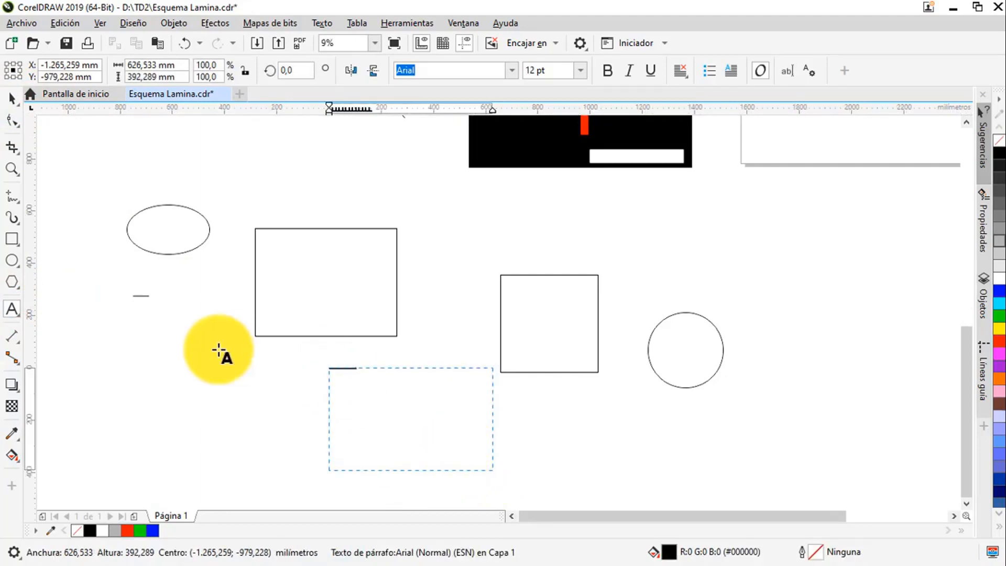
key(Escape)
click(12, 98)
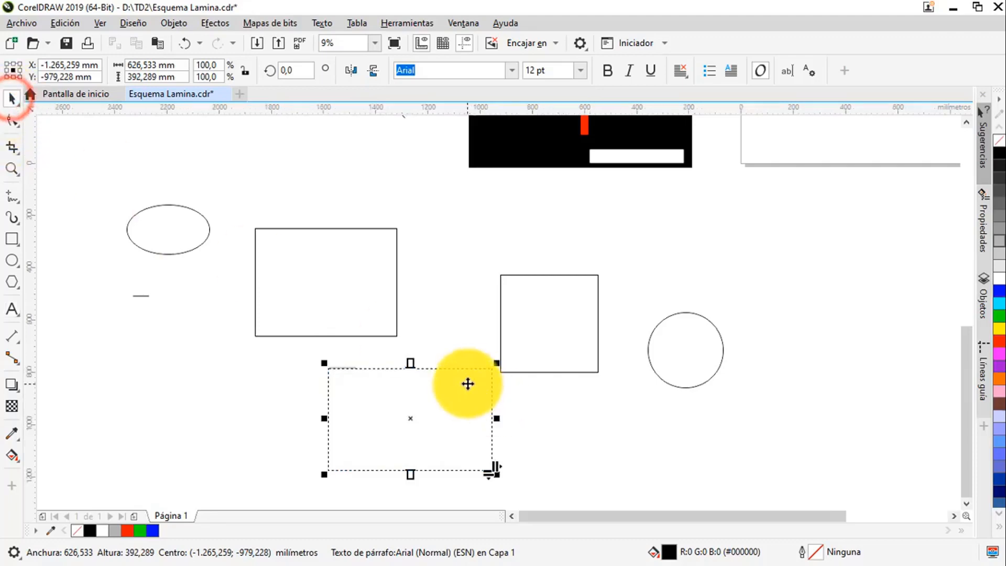
click(105, 330)
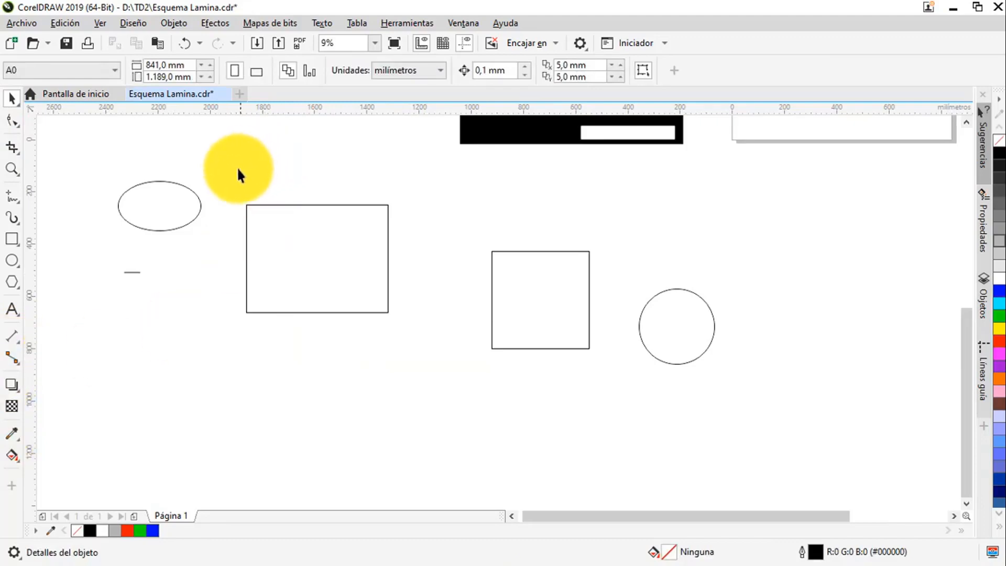
- Move the wide rectangle below the scheme slightly to a centre of about X -1562, Y -391 mm and keep it selected
scroll(239, 175, up, 1)
click(303, 239)
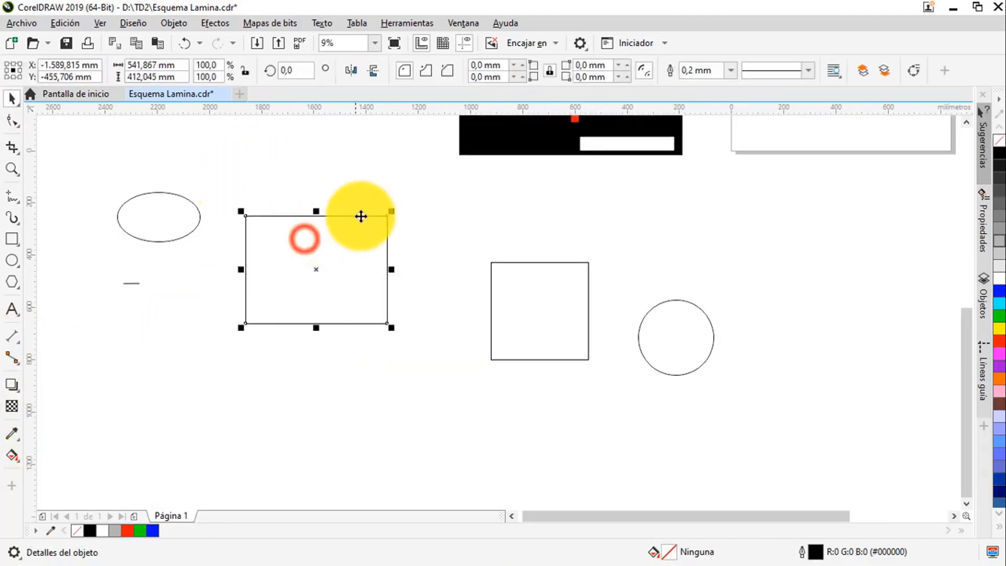
drag(375, 184, 374, 214)
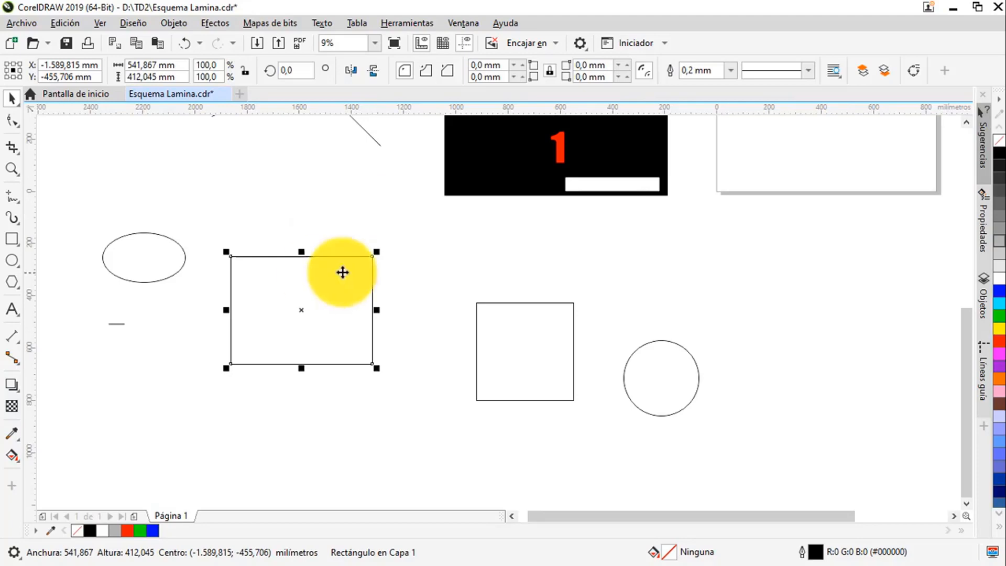
drag(327, 288, 336, 271)
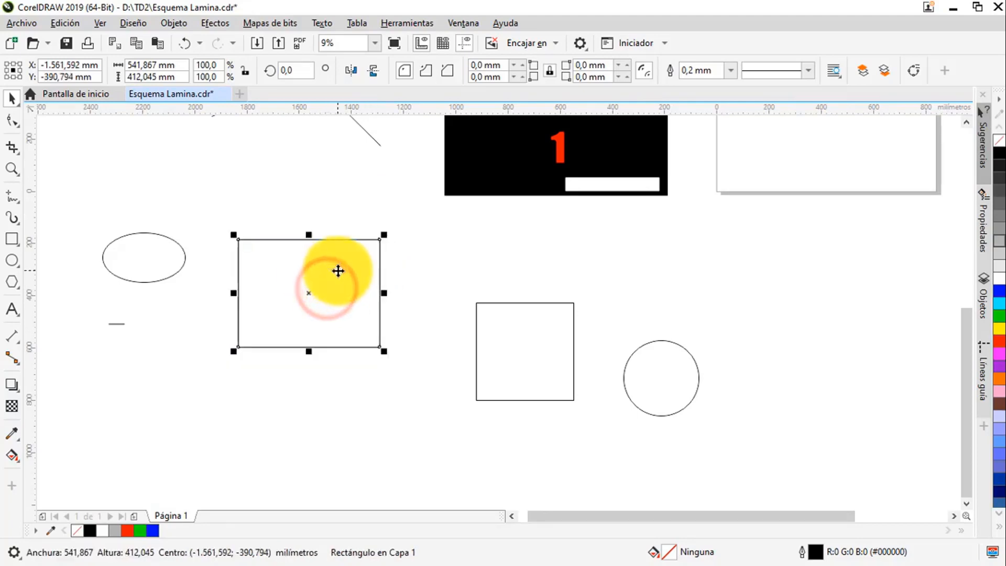
click(422, 272)
click(332, 270)
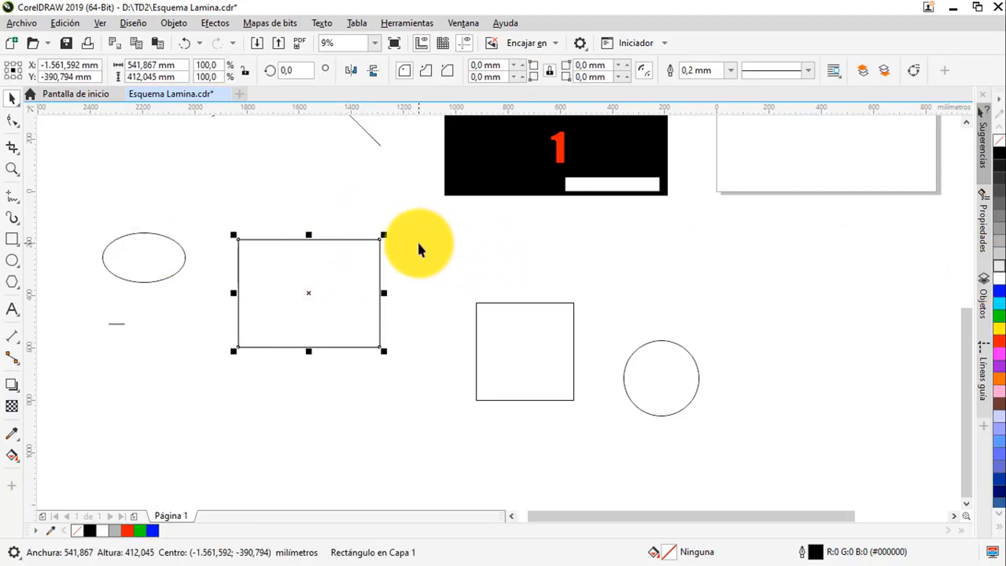
- Fill the wide rectangle with yellow (#FFFF00) and set its outline colour to blue (#0000FF)
click(1000, 329)
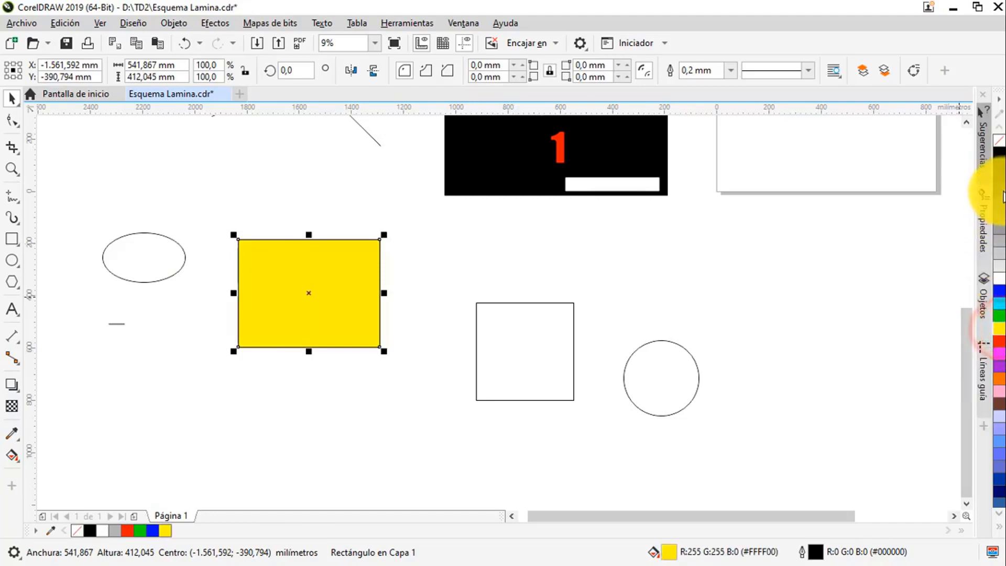
click(1000, 396)
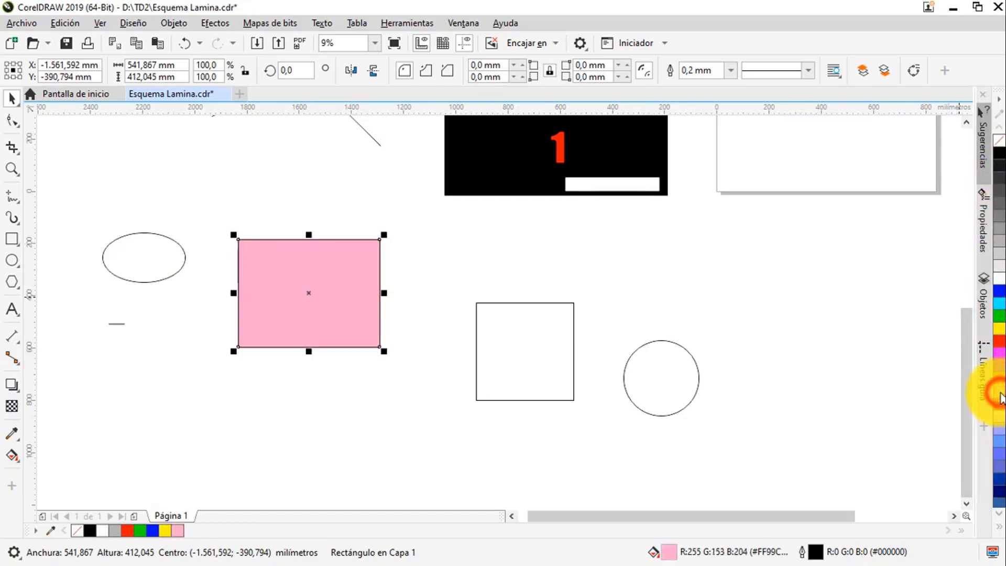
click(1001, 333)
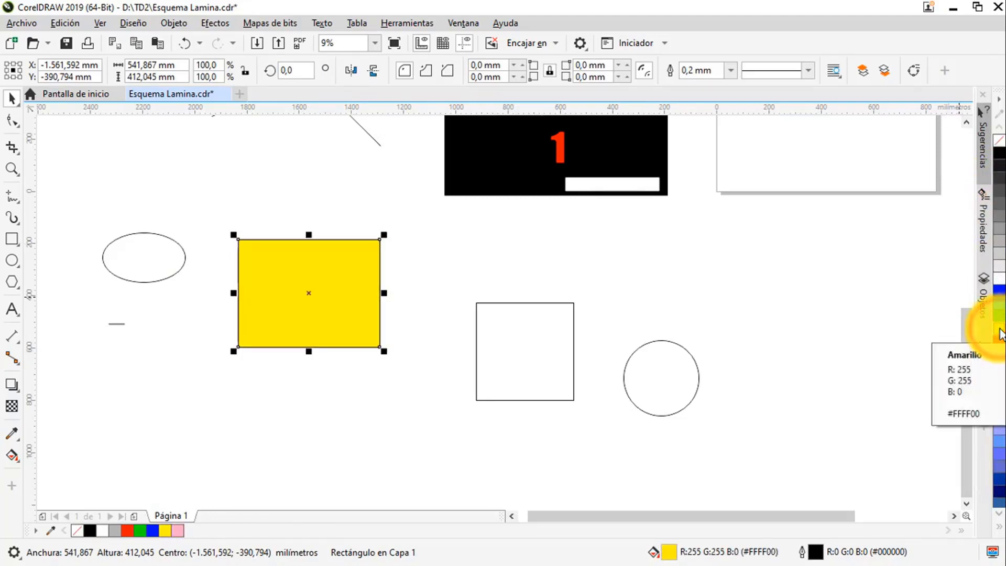
right_click(1001, 295)
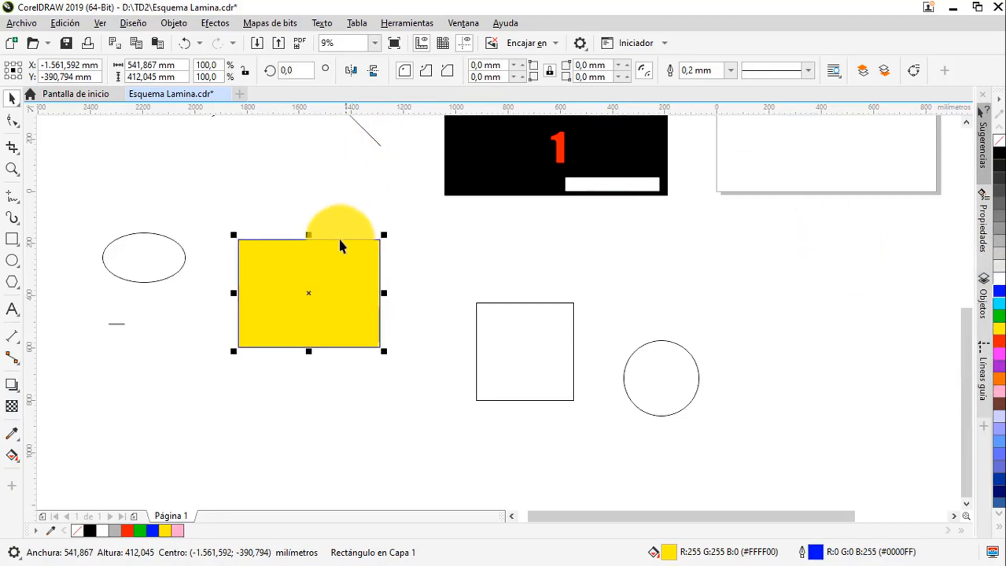
- Set the outline width of the yellow rectangle to 4.0 mm
scroll(341, 246, up, 6)
scroll(581, 191, down, 5)
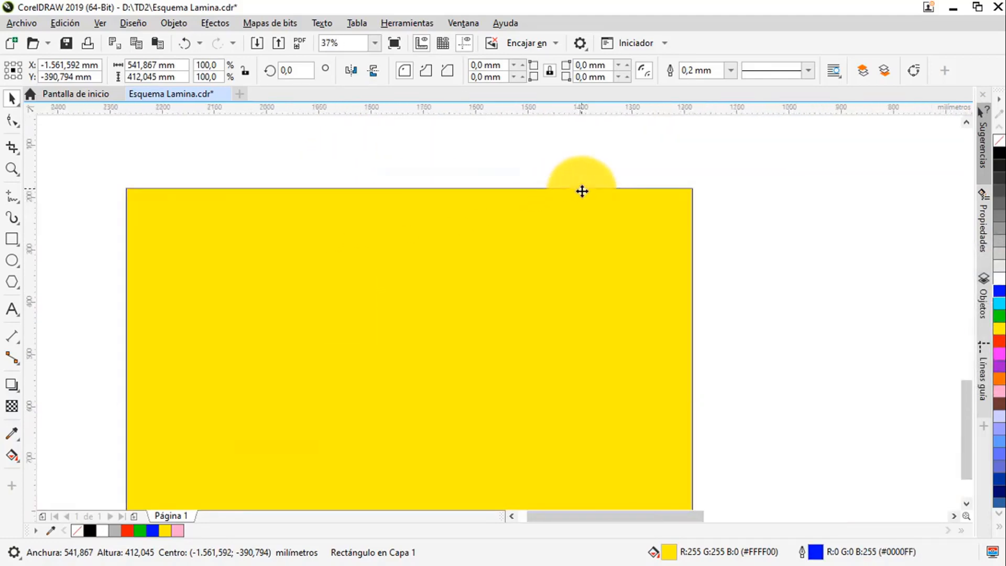
scroll(527, 214, up, 2)
scroll(527, 214, down, 1)
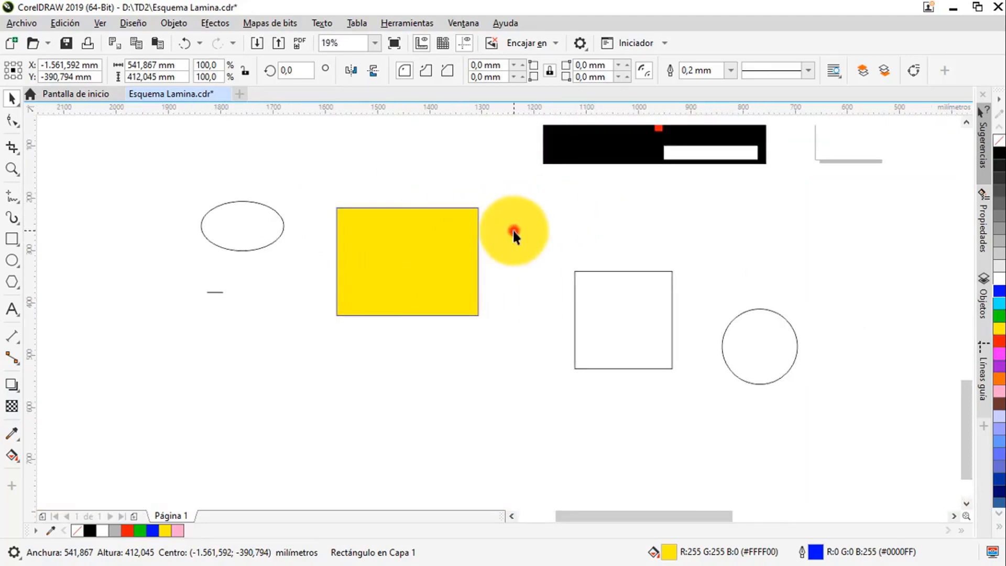
click(513, 231)
scroll(472, 233, up, 1)
click(470, 231)
scroll(521, 230, down, 1)
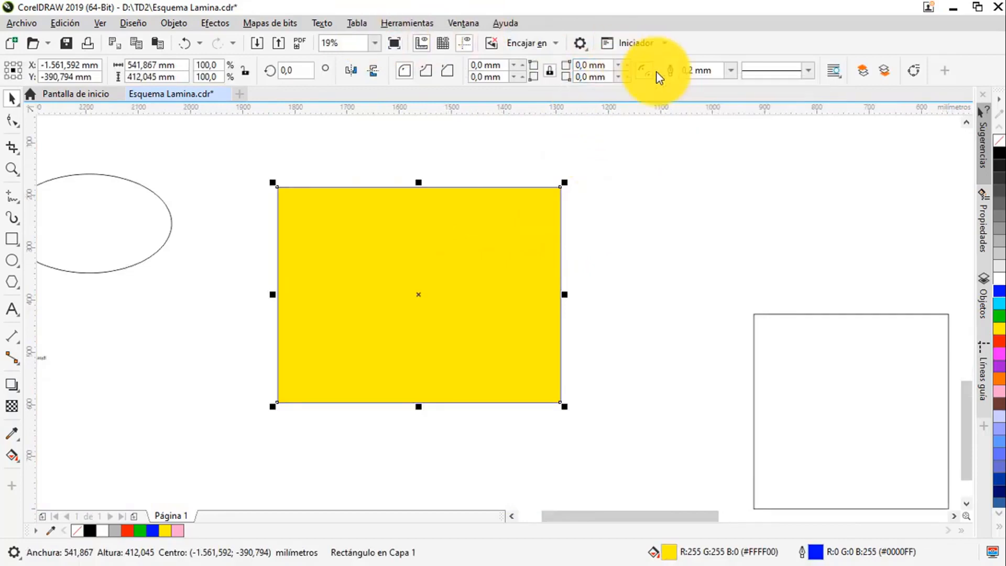
click(732, 72)
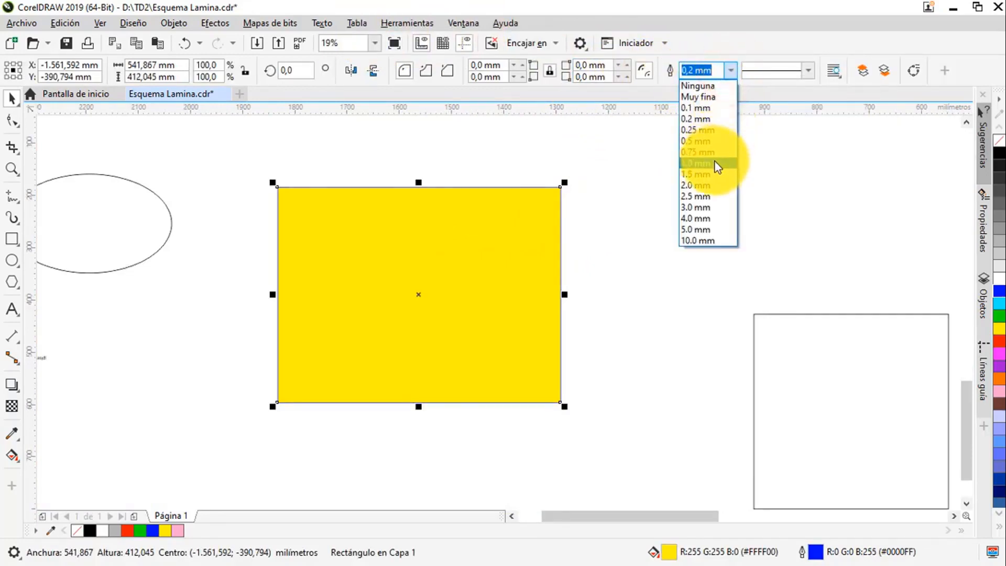
click(715, 162)
click(730, 71)
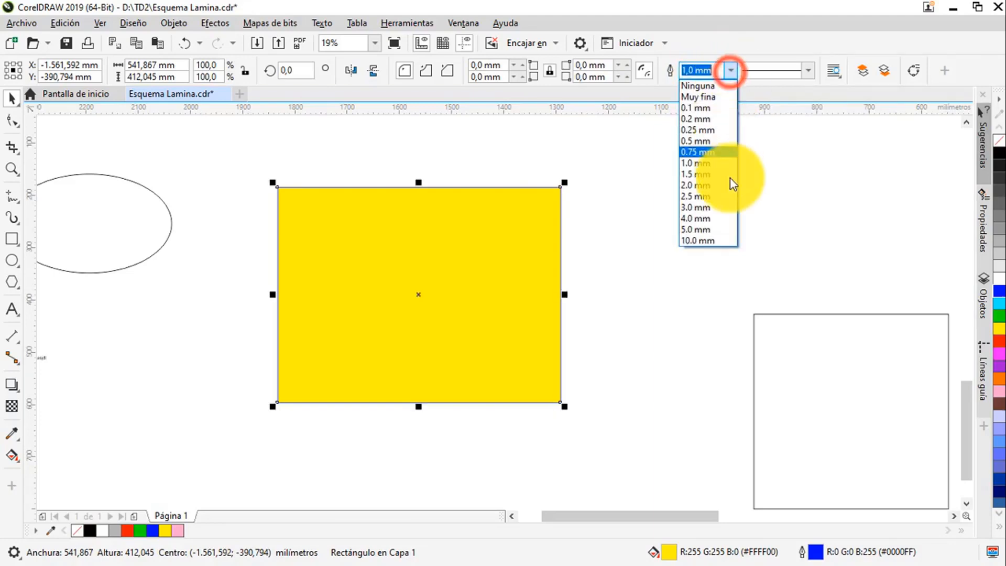
click(714, 214)
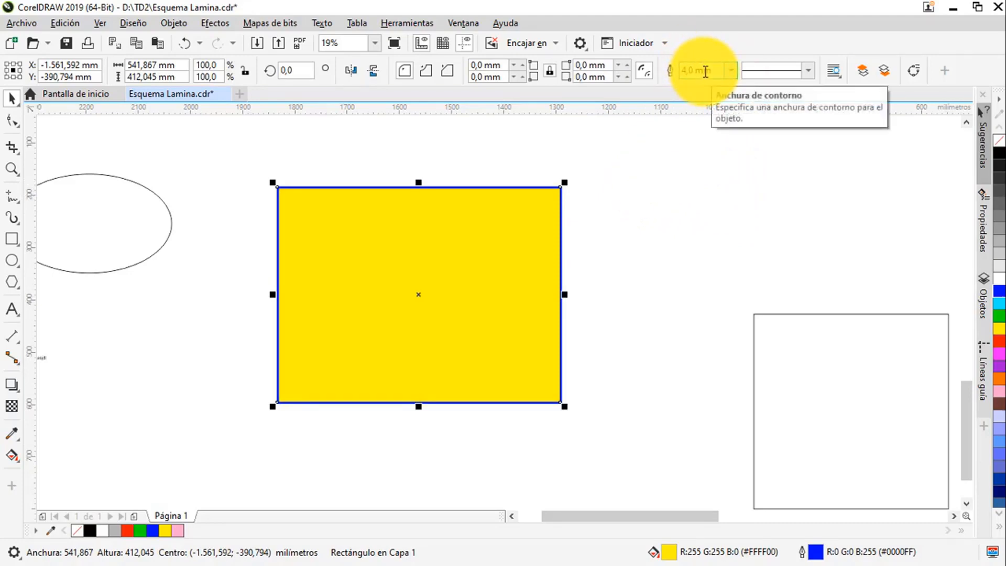
- Change the outline style of the yellow rectangle to a long-dashed line
click(804, 75)
click(849, 224)
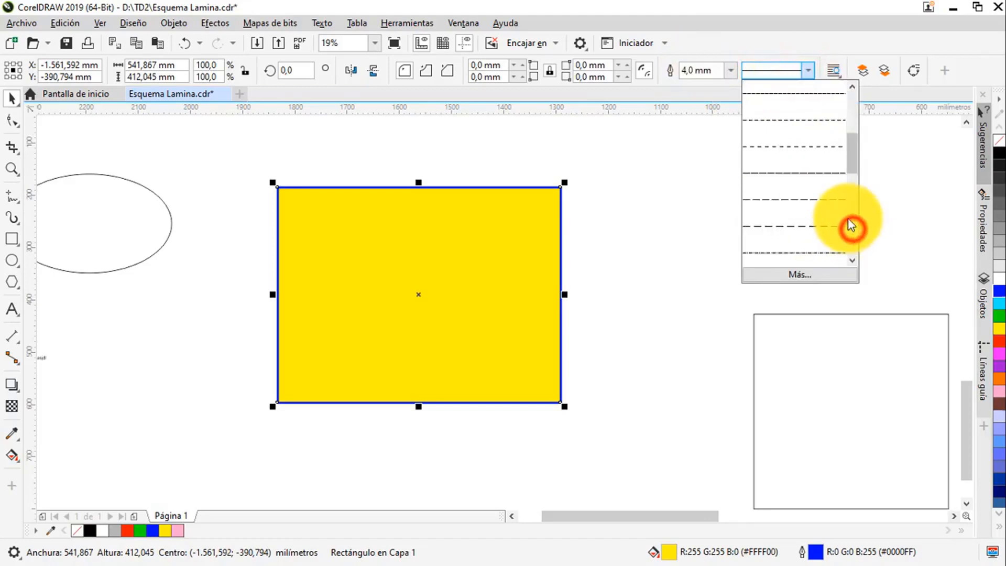
click(808, 198)
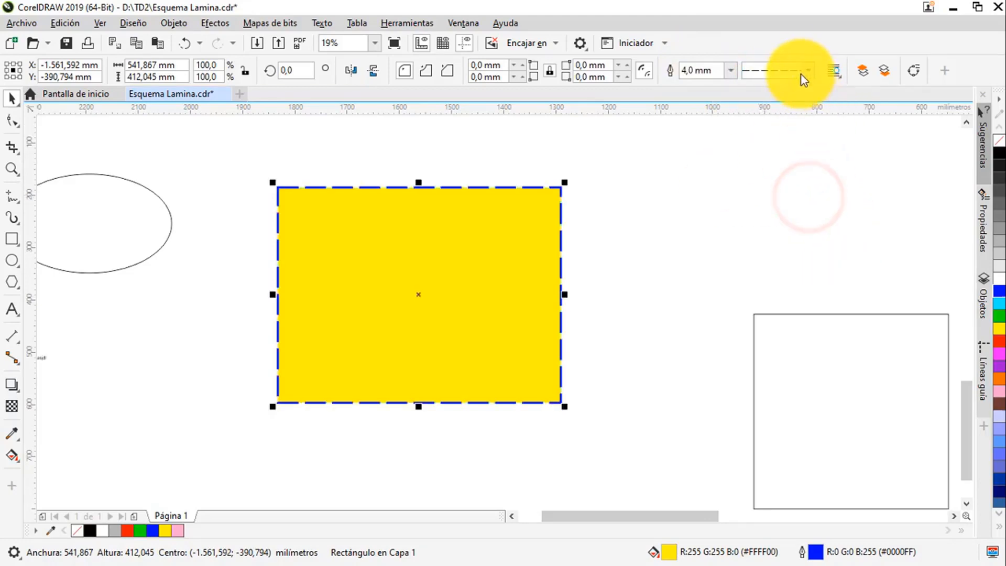
click(666, 197)
- Stretch the yellow rectangle upward and sideways to about 701 × 679 mm
scroll(666, 197, down, 2)
scroll(552, 242, up, 2)
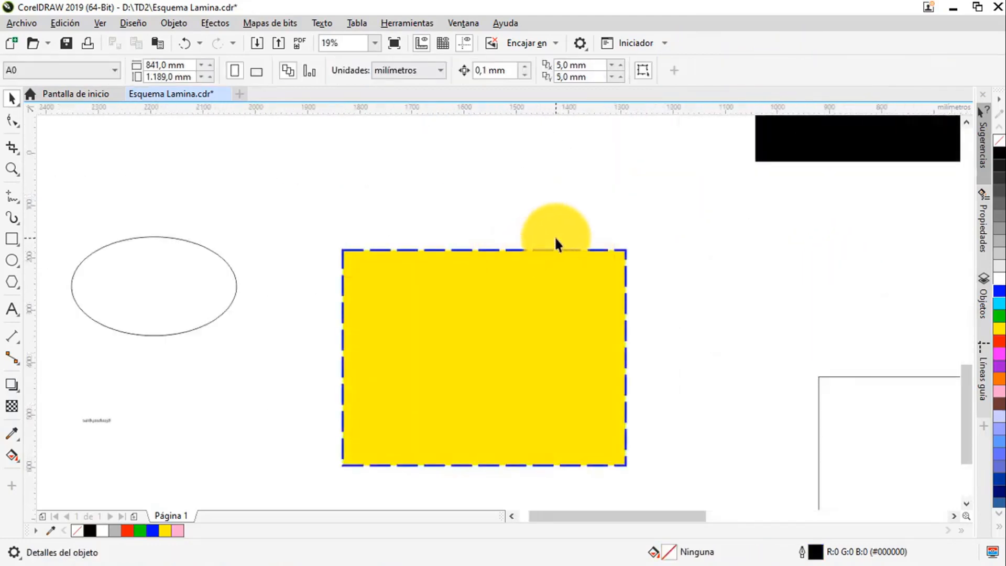
scroll(555, 235, down, 1)
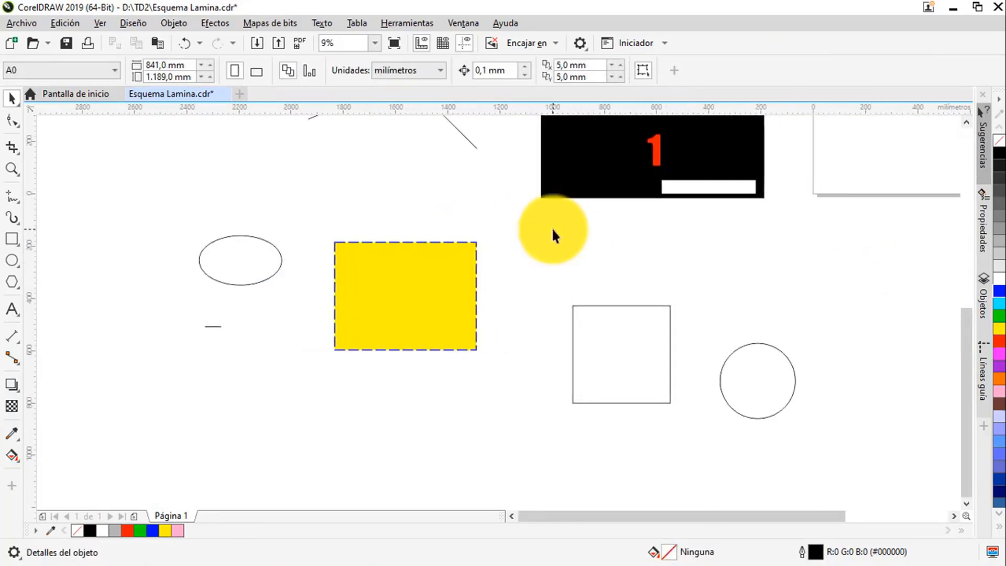
scroll(511, 287, down, 1)
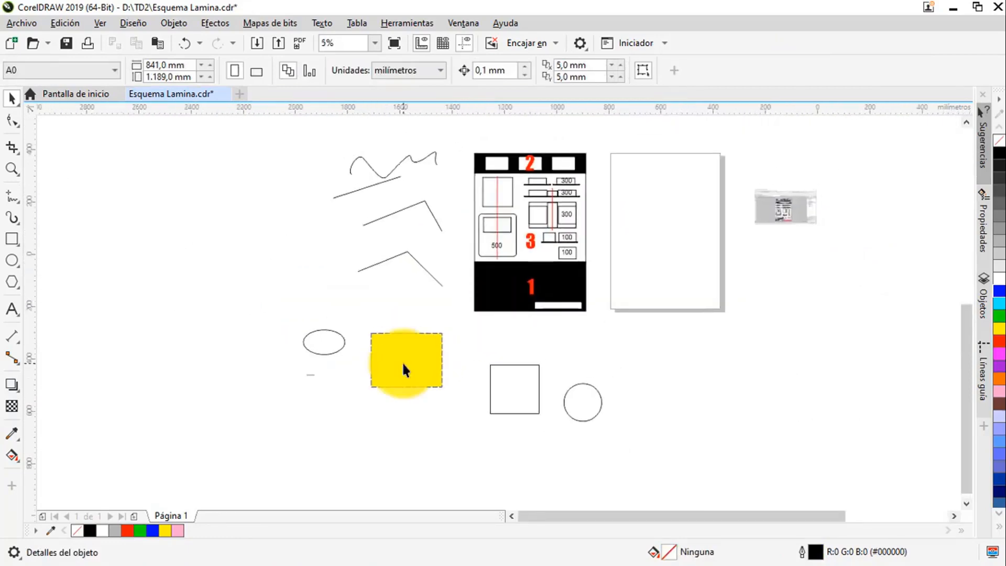
scroll(404, 367, up, 1)
scroll(404, 364, down, 1)
scroll(416, 352, up, 1)
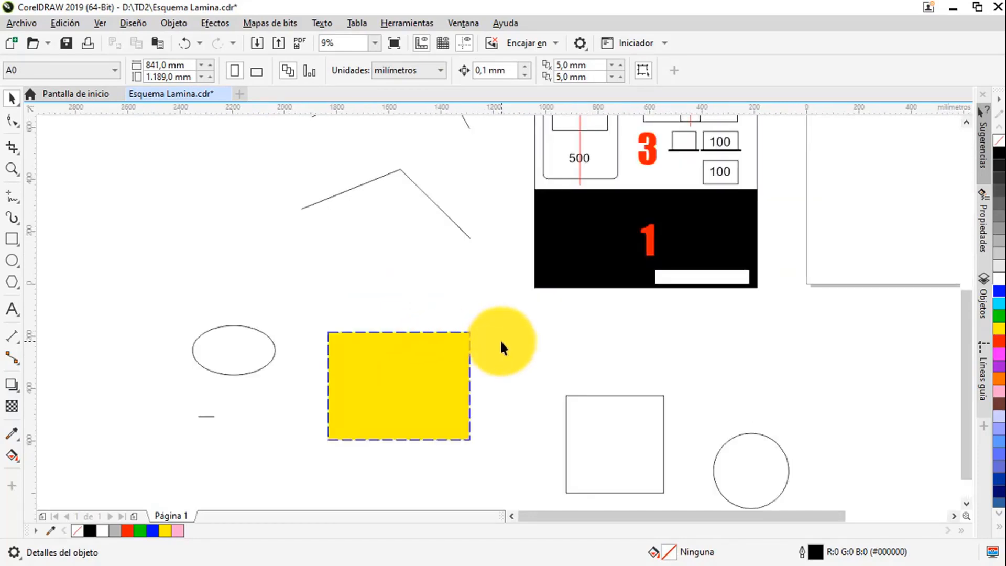
click(414, 351)
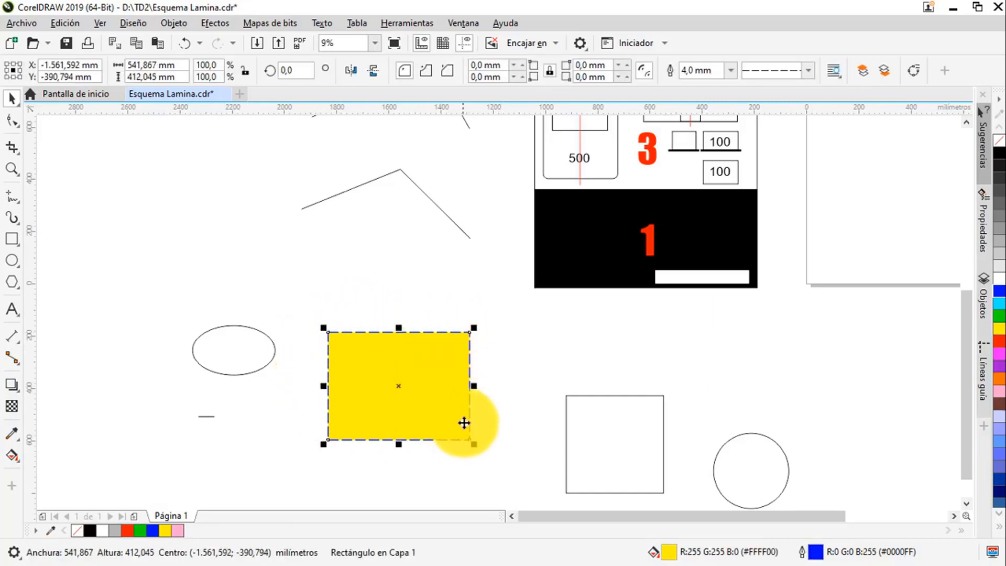
drag(401, 325, 402, 258)
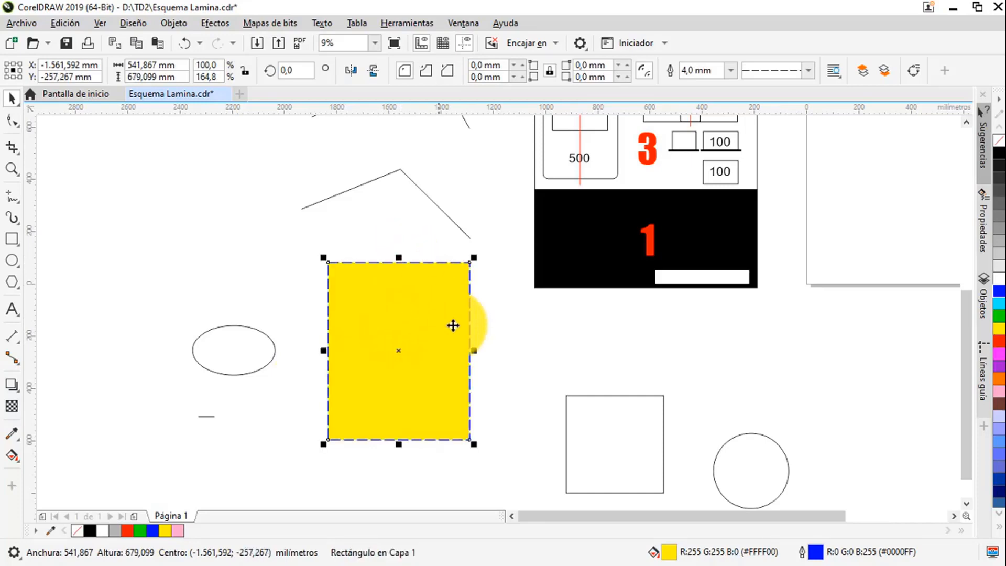
drag(474, 351, 512, 350)
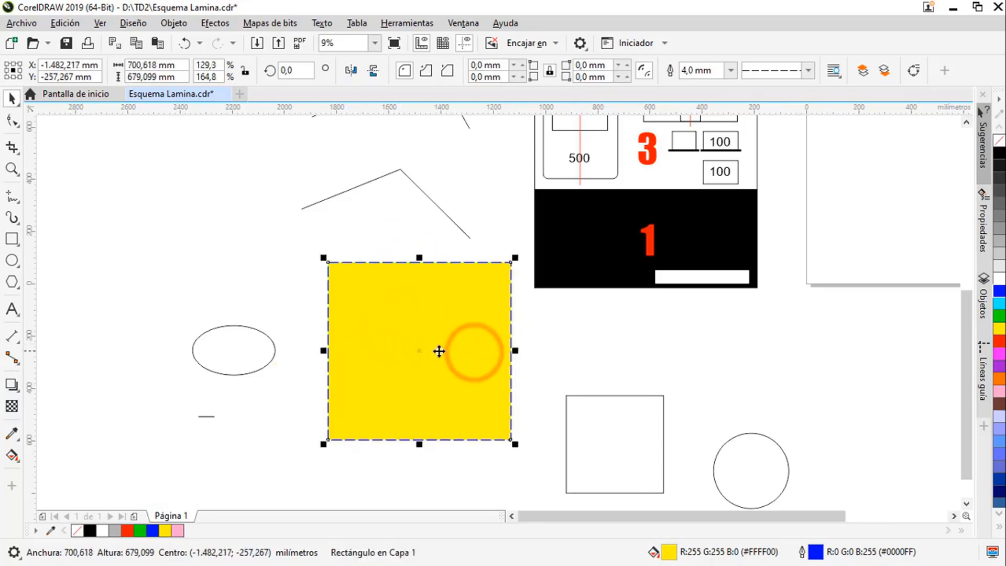
- Make two copies of the yellow rectangle, leaving one above the ellipse, one beside the outlined square and one on the ellipse's far side
mouse_move(420, 351)
mouse_down()
mouse_move(290, 269)
mouse_move(225, 242)
mouse_move(422, 366)
mouse_up()
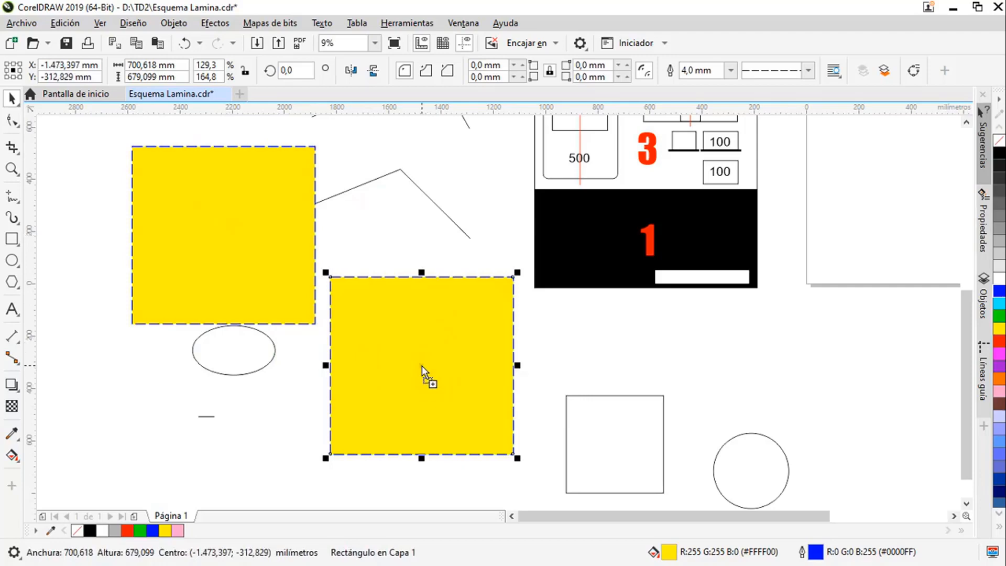
click(535, 366)
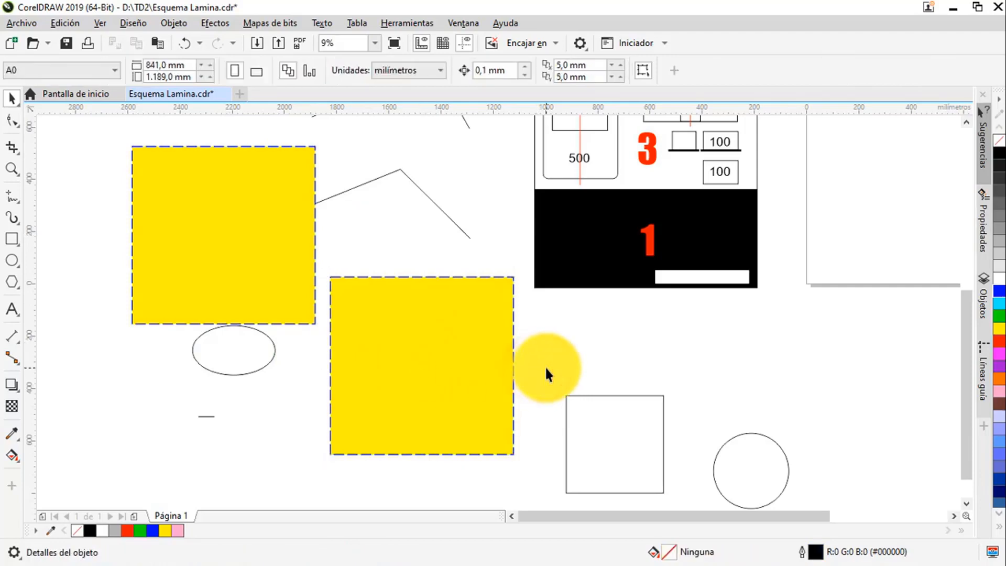
click(511, 351)
drag(478, 347, 212, 400)
scroll(332, 321, down, 3)
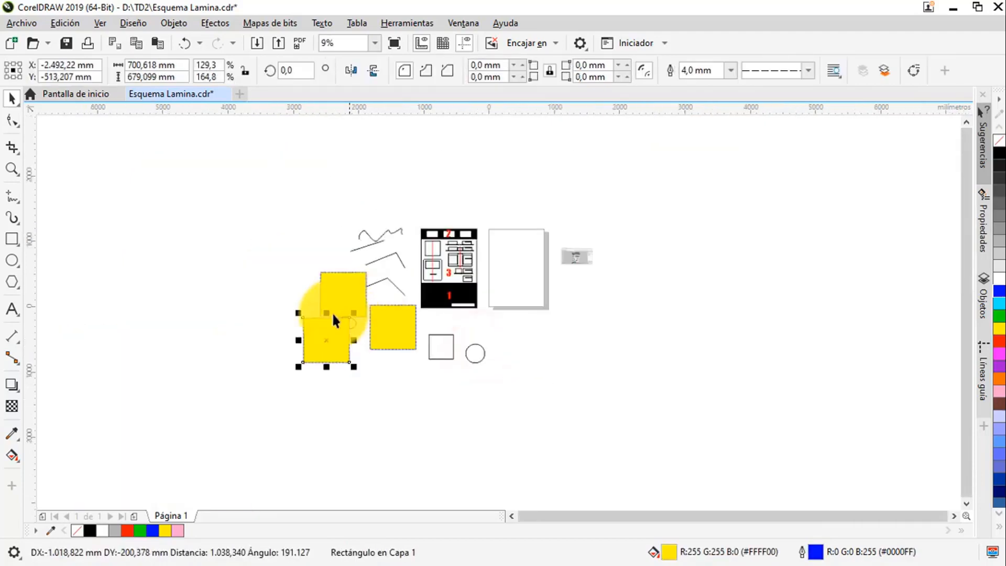
scroll(332, 330, up, 3)
mouse_move(326, 336)
mouse_down()
mouse_move(232, 340)
mouse_move(331, 300)
mouse_up()
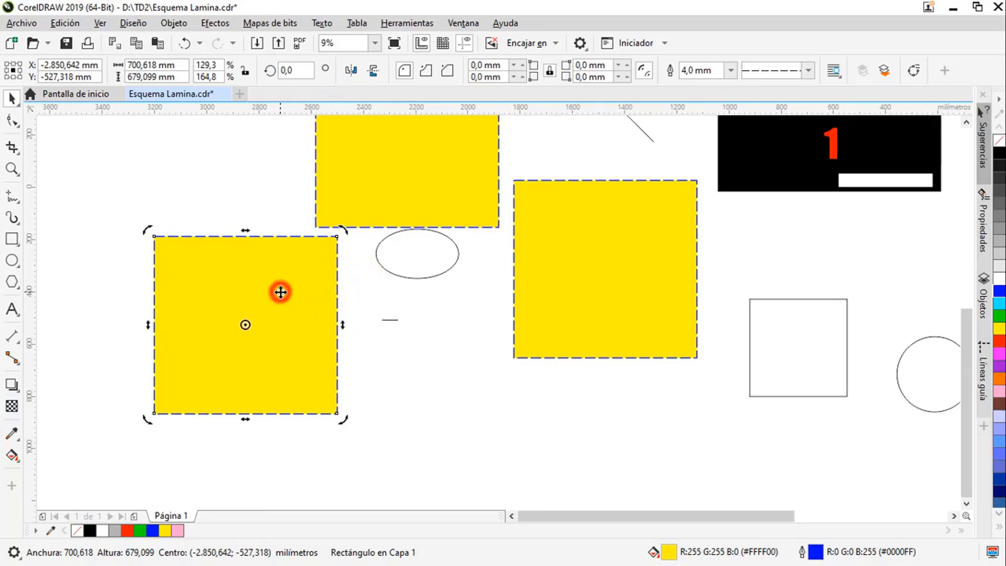
- Move the rotation centre of the leftmost yellow rectangle to its lower-left corner and try rotating it about that point
drag(345, 231, 336, 253)
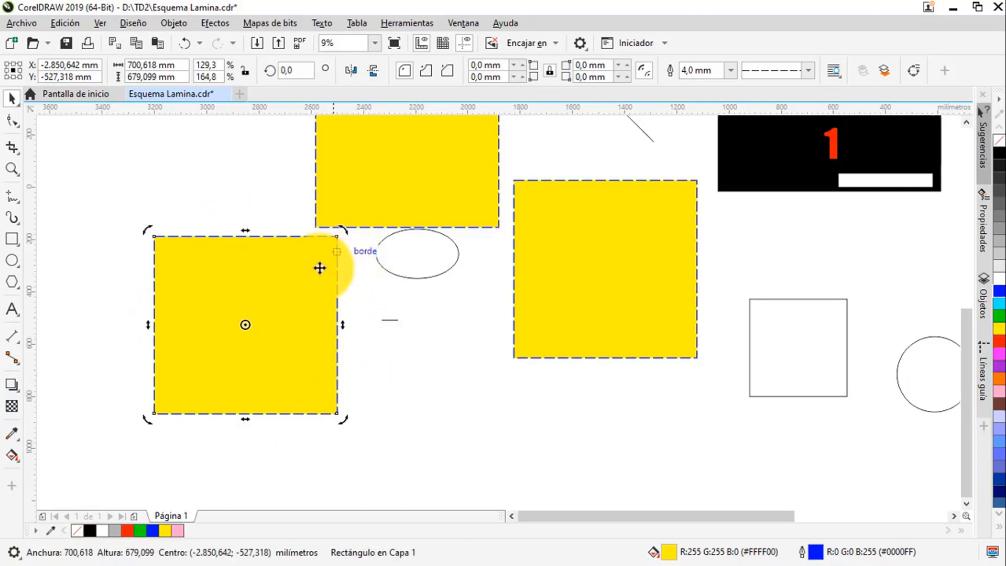
drag(218, 342, 154, 413)
drag(338, 239, 368, 252)
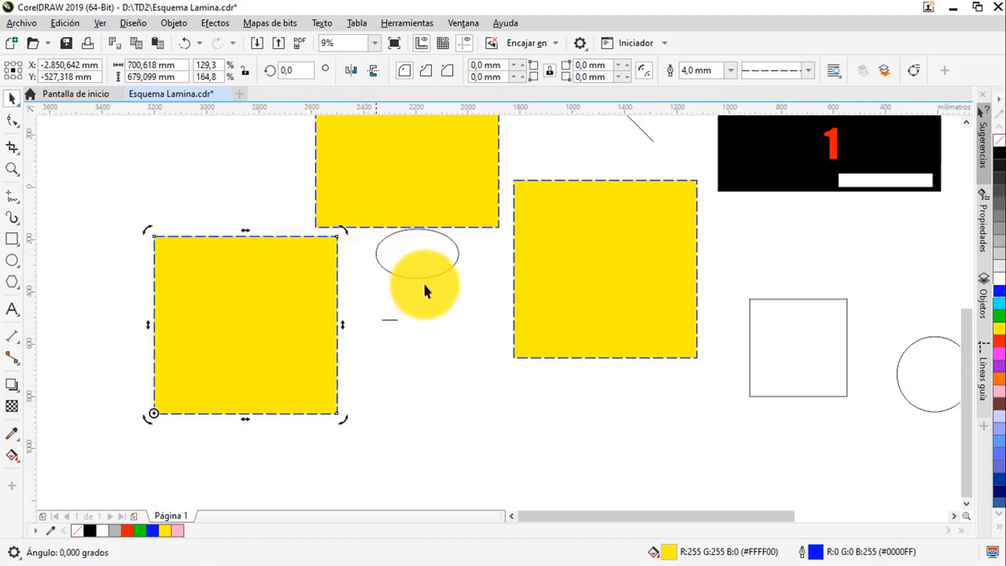
click(426, 283)
- Move the yellow rectangle nearest the outlined square to a centre of about X -1535, Y -566 mm
click(593, 287)
drag(605, 270, 581, 371)
click(438, 315)
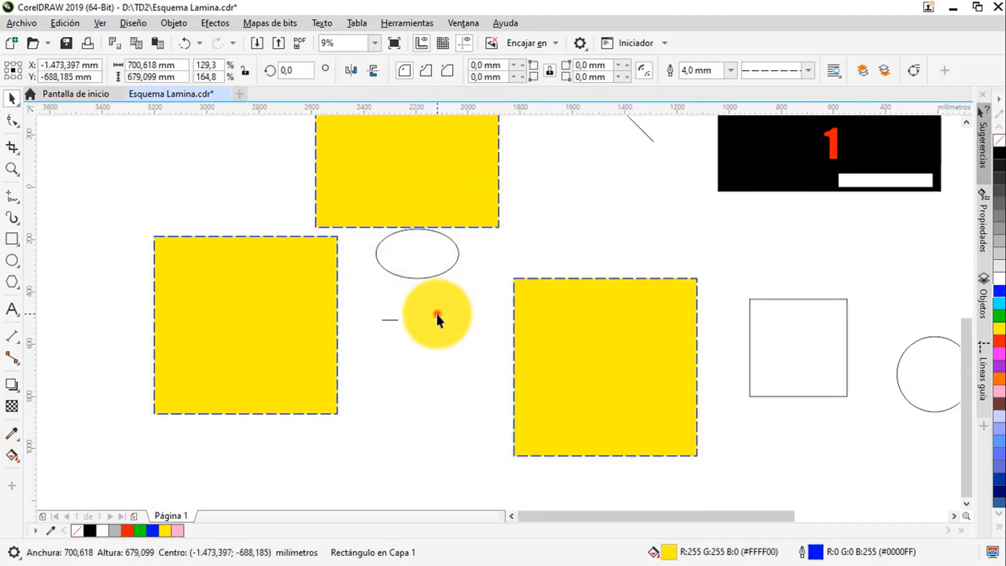
drag(559, 309, 553, 294)
click(462, 306)
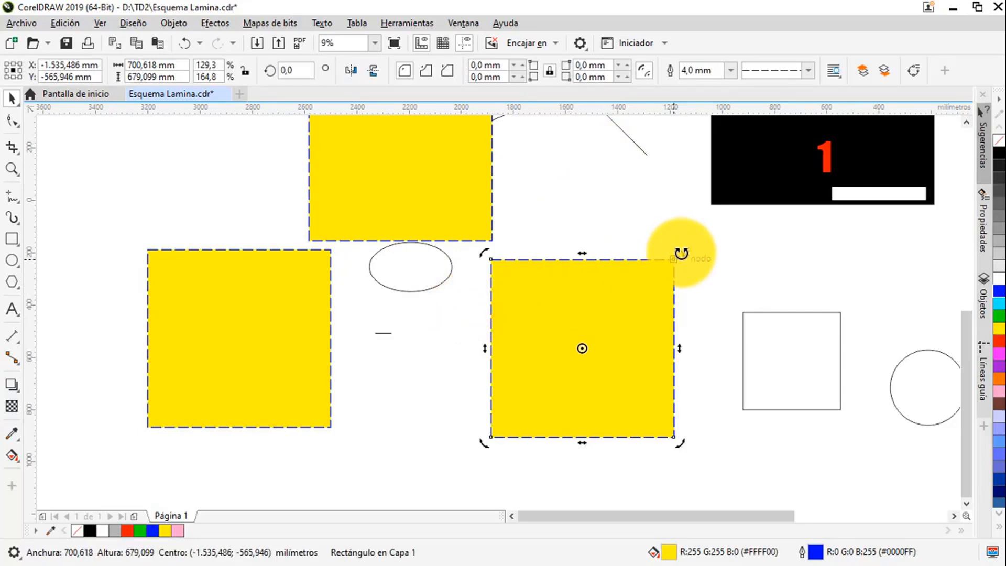
- Skew the yellow rectangle nearest the outlined square about 19° horizontally and about 9° vertically, and shift it away from the square
drag(583, 254, 644, 253)
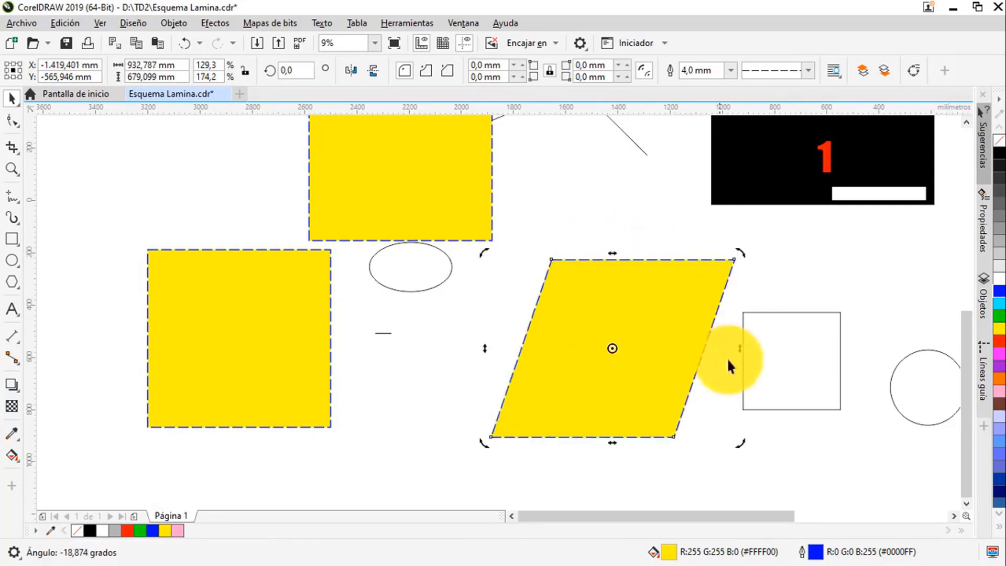
drag(737, 346, 730, 274)
drag(667, 294, 634, 323)
click(627, 308)
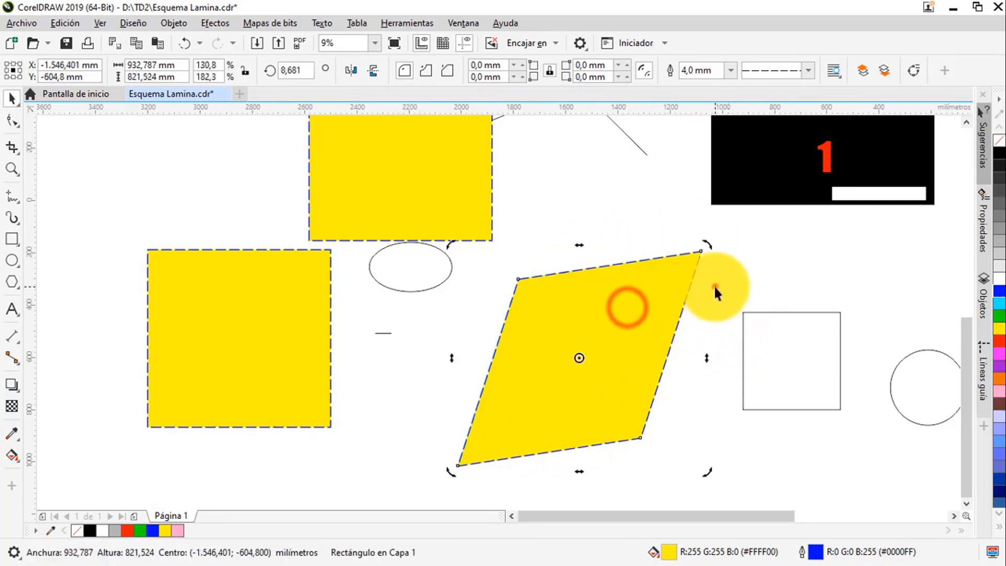
click(715, 288)
- Move the leftmost yellow rectangle up to a centre of about X -3133, Y 466 mm
scroll(579, 228, down, 2)
scroll(535, 281, up, 1)
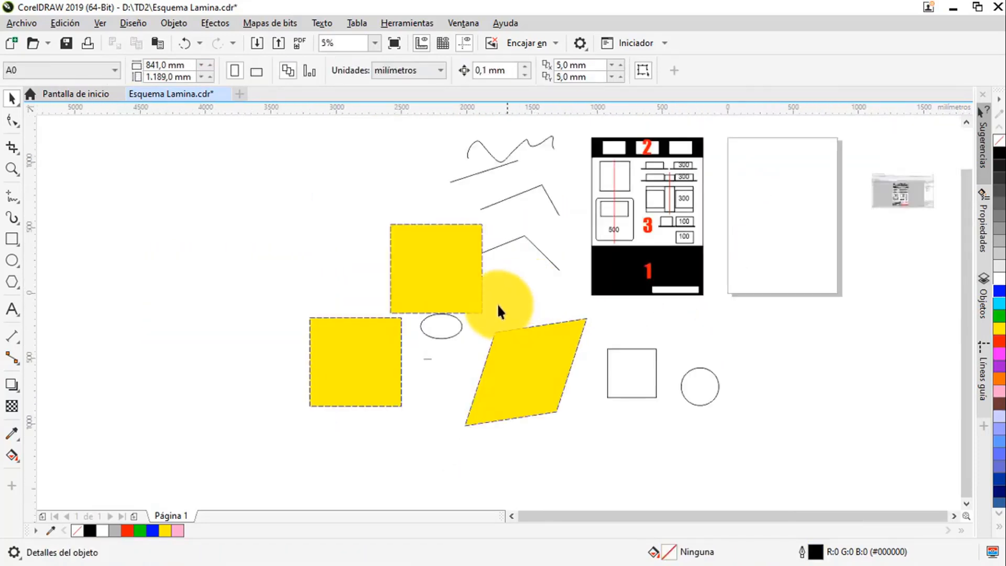
drag(371, 334, 326, 223)
click(250, 193)
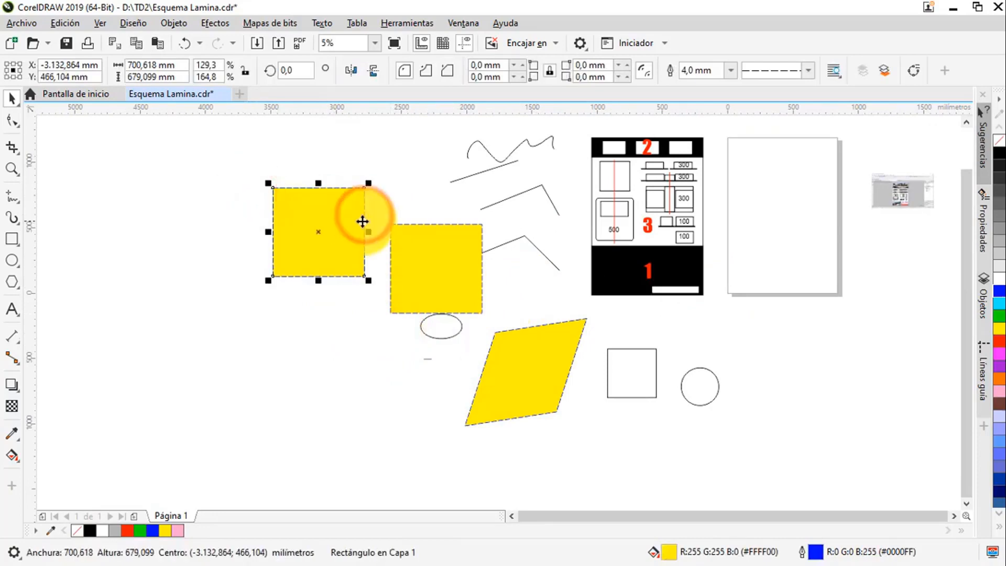
- Try welding the two overlapping yellow squares into one shape, then undo it
scroll(454, 286, up, 2)
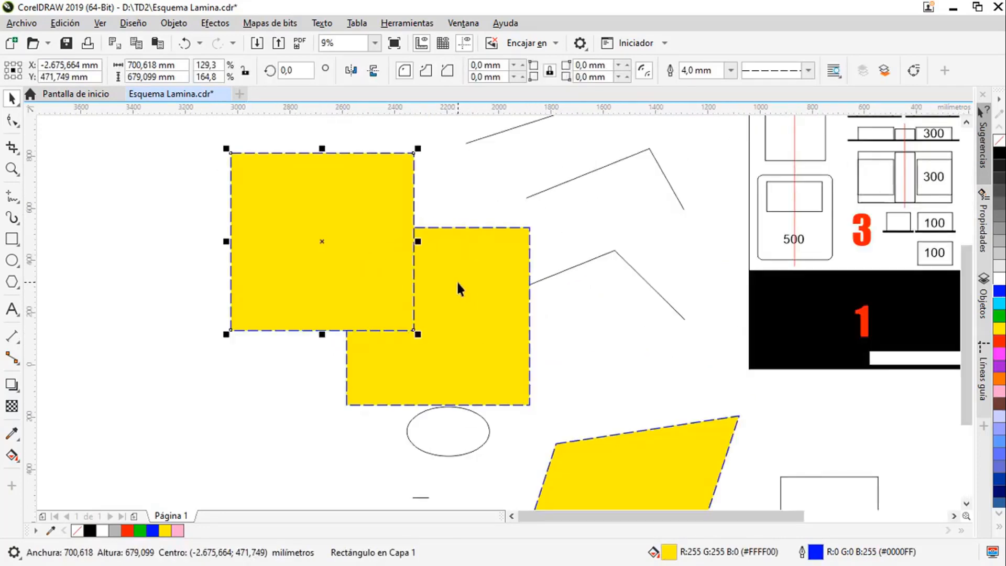
shift+click(457, 283)
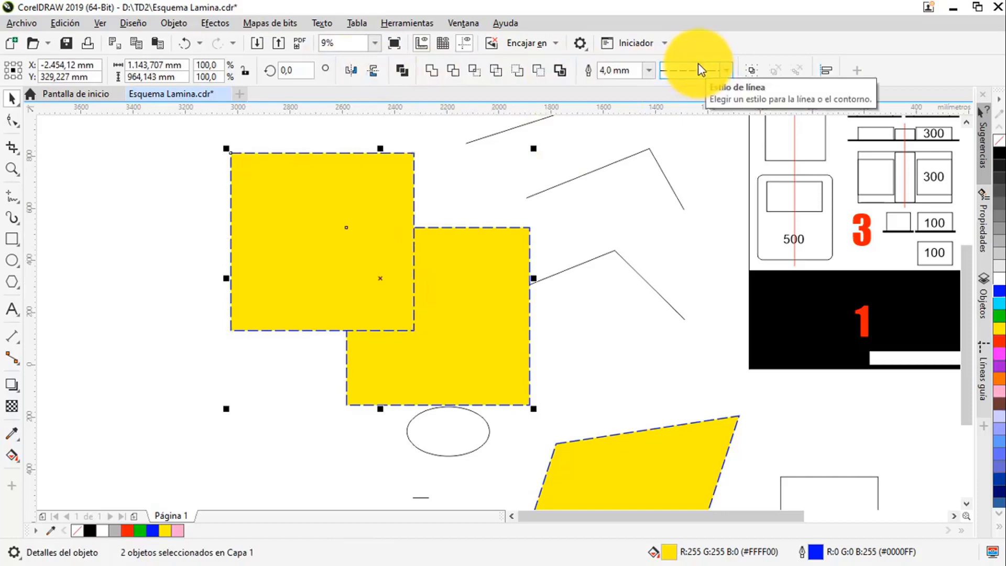
click(439, 72)
key(ctrl+z)
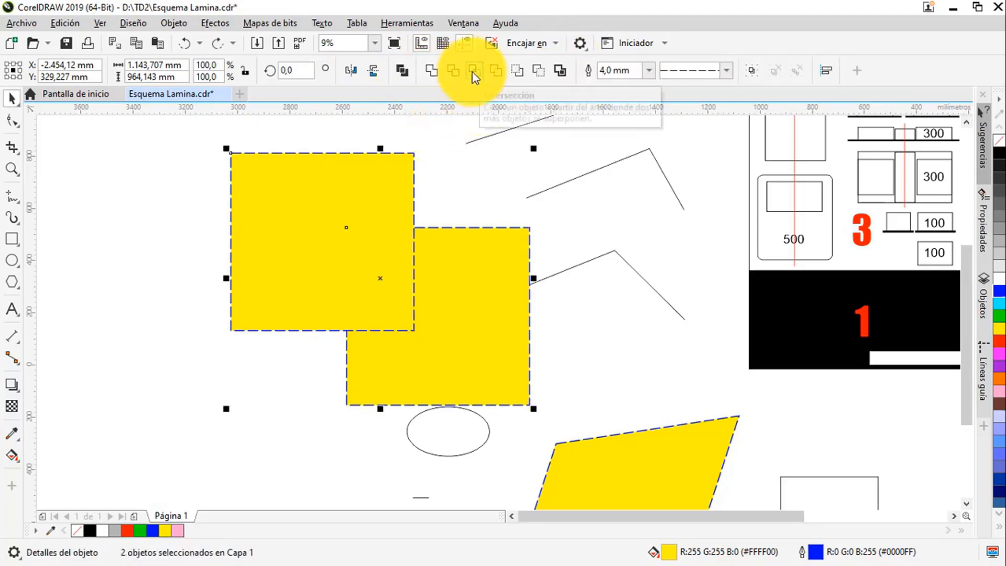
- Try the Simplify and Front minus back operations on the two overlapping yellow squares, undoing each one
click(500, 70)
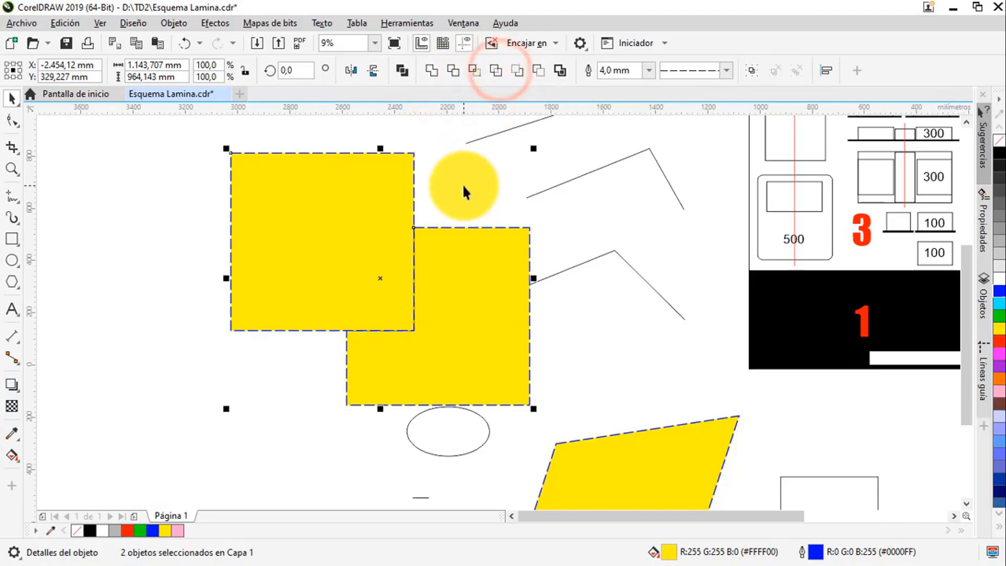
click(520, 71)
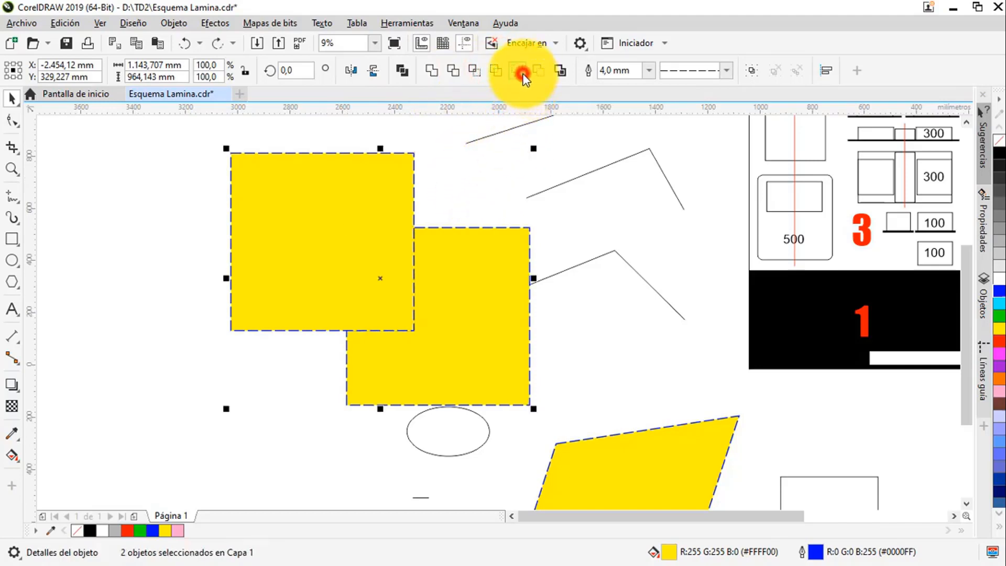
key(ctrl+z)
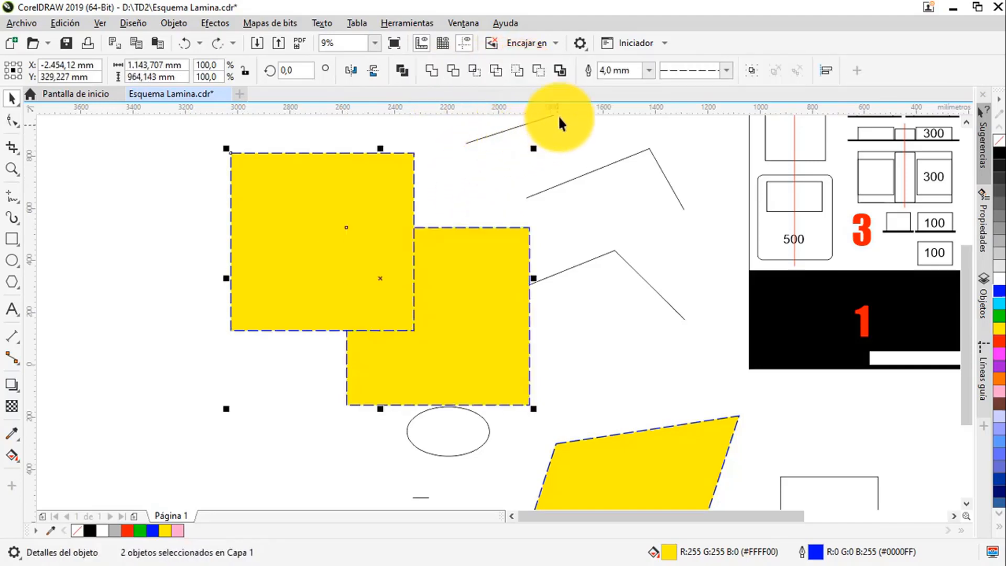
- Try combining and then welding the two overlapping yellow squares, undoing both operations
click(404, 71)
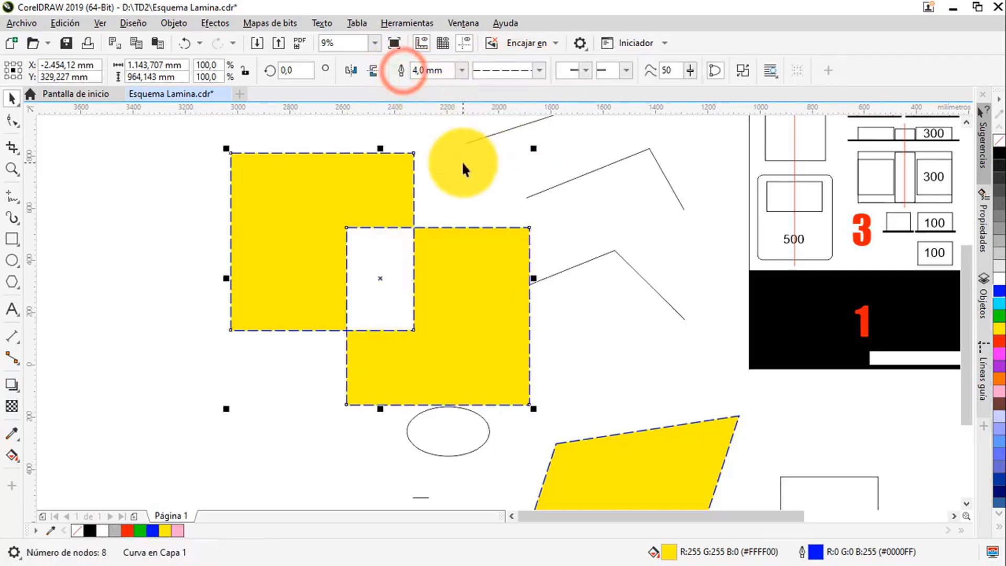
key(ctrl+z)
click(433, 72)
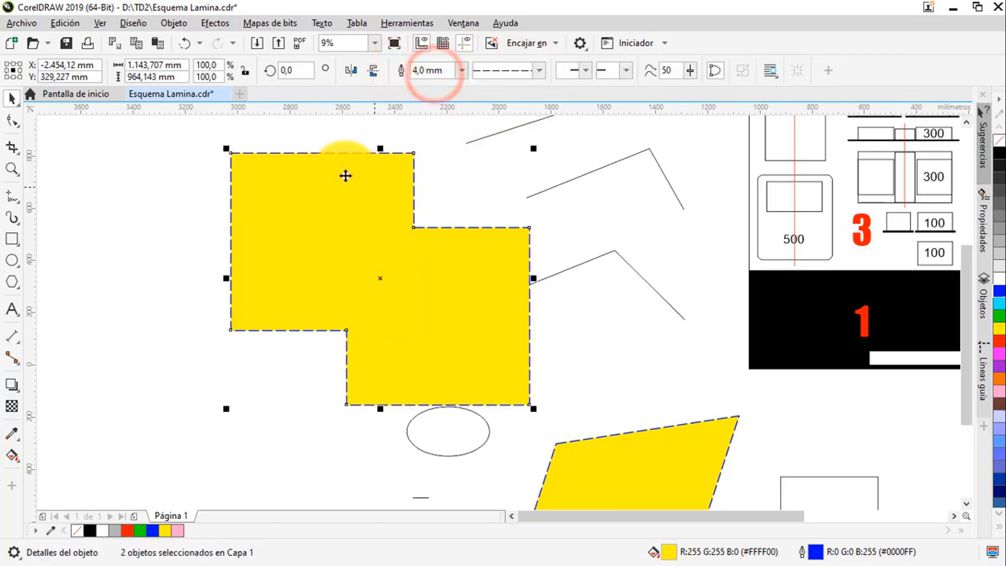
key(ctrl+z)
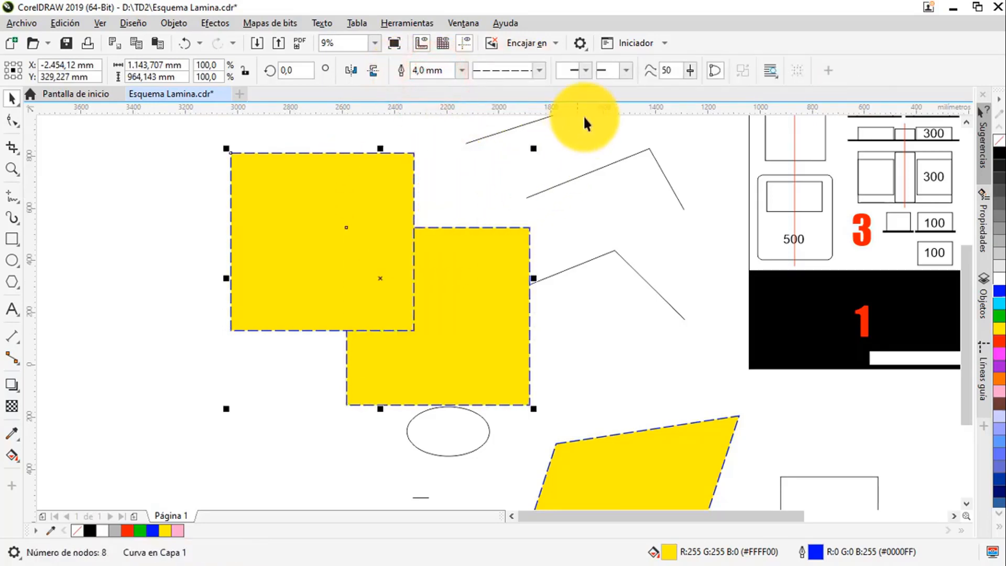
- Move the leftmost yellow square clear of the other one, to a centre of about X -3218, Y 562 mm
click(583, 119)
scroll(440, 248, down, 3)
scroll(443, 252, up, 2)
click(442, 253)
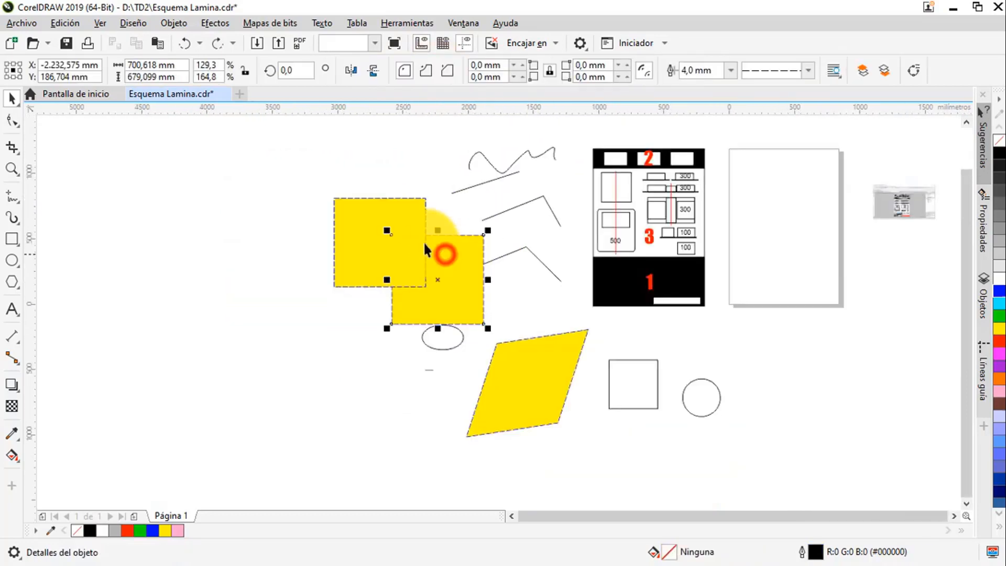
drag(405, 216, 369, 212)
drag(369, 207, 368, 206)
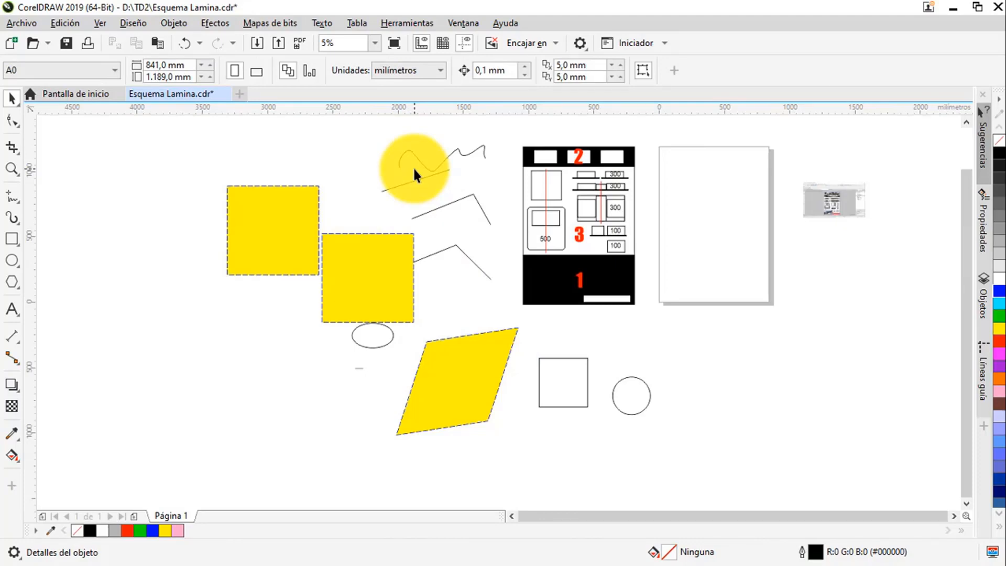
click(268, 198)
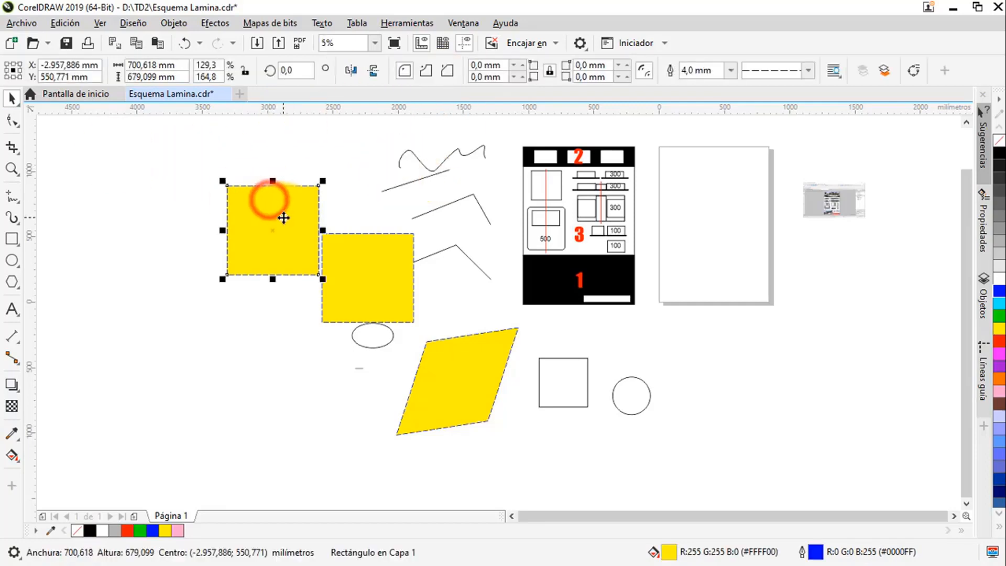
drag(283, 218, 250, 217)
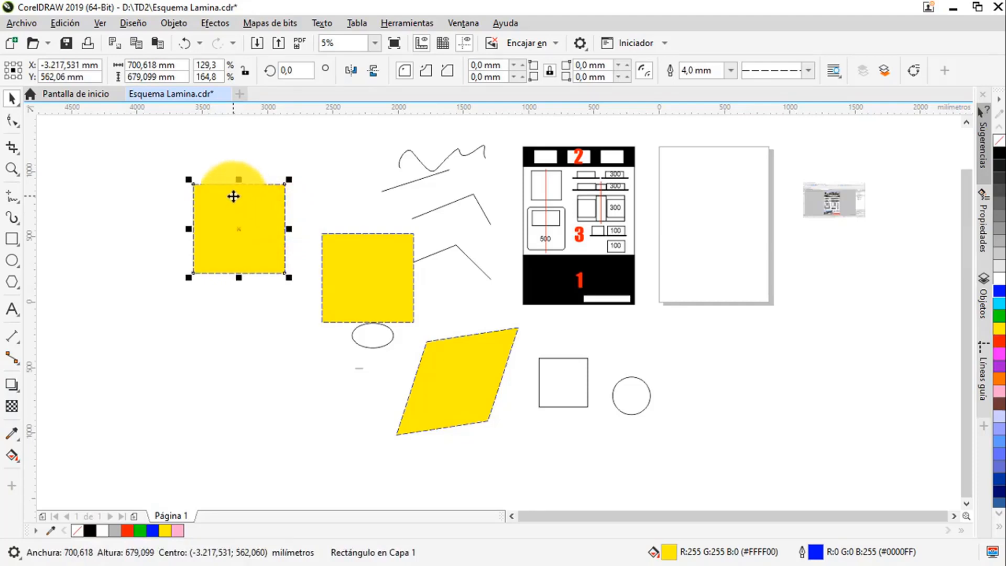
- Round all corners of the leftmost yellow square to a radius of about 124.5 mm with the Shape tool
click(18, 122)
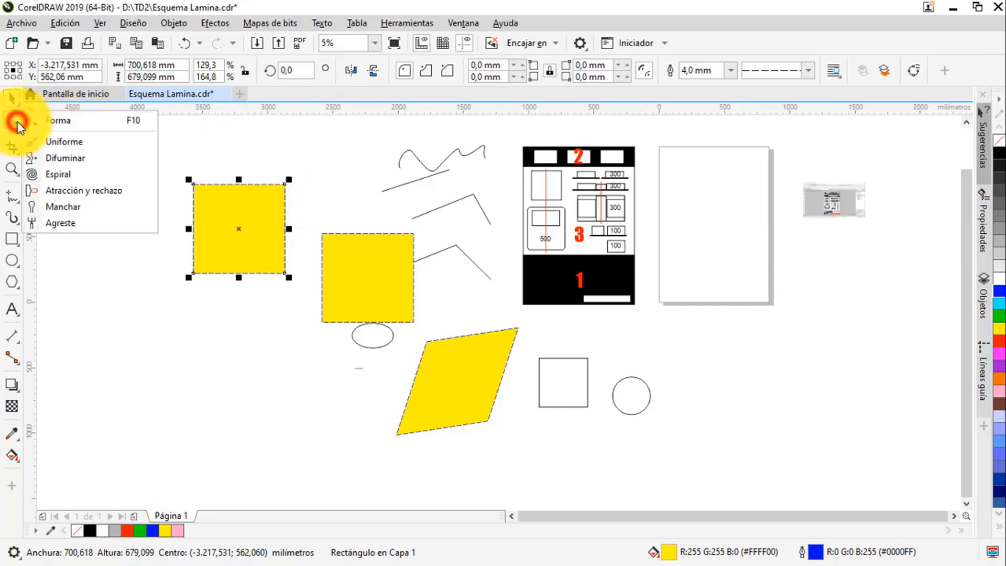
click(46, 122)
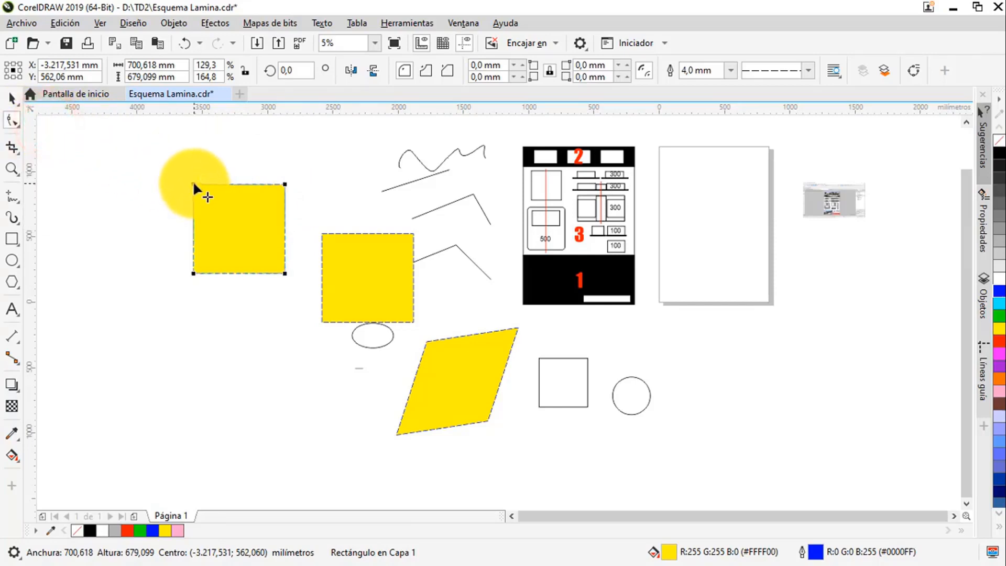
drag(193, 184, 210, 184)
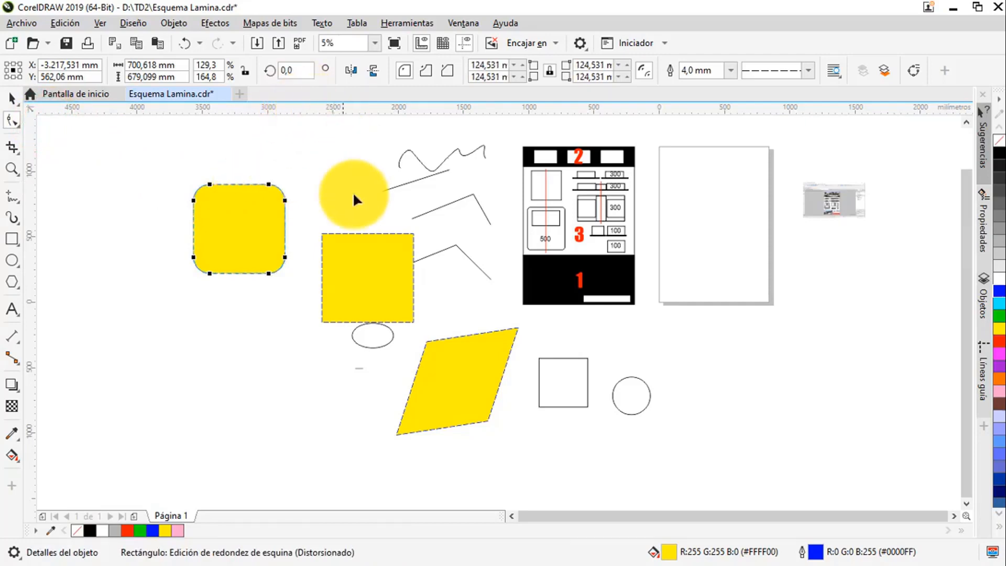
click(13, 99)
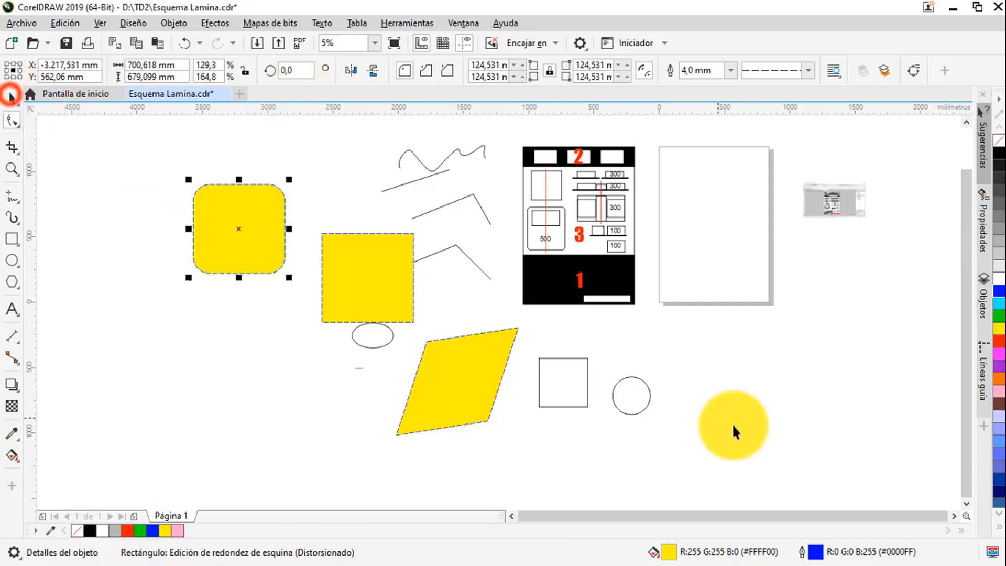
- Enlarge the circle beside the outlined square to about 453 mm in diameter and fill it green
click(646, 390)
scroll(645, 390, up, 2)
drag(660, 359, 704, 314)
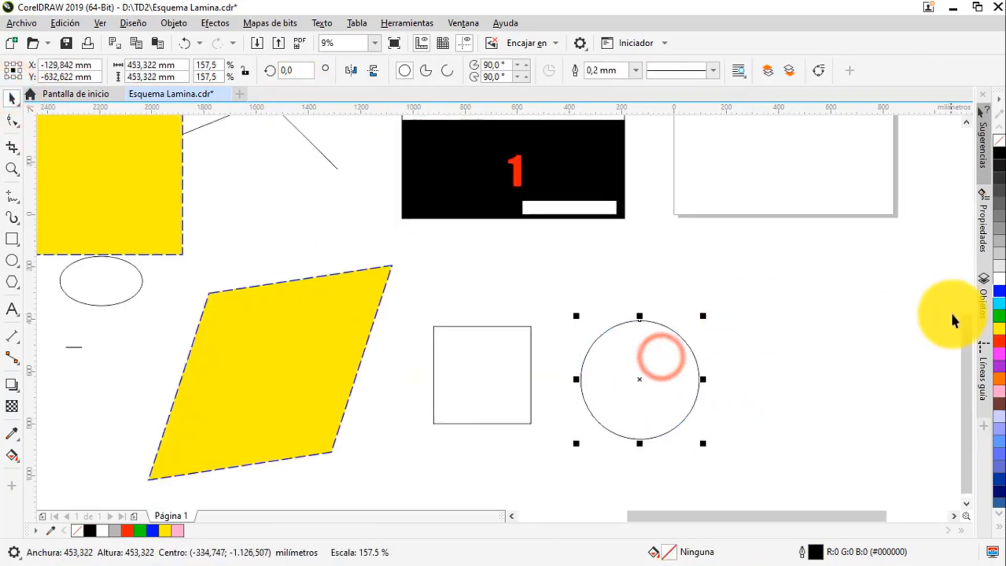
click(999, 314)
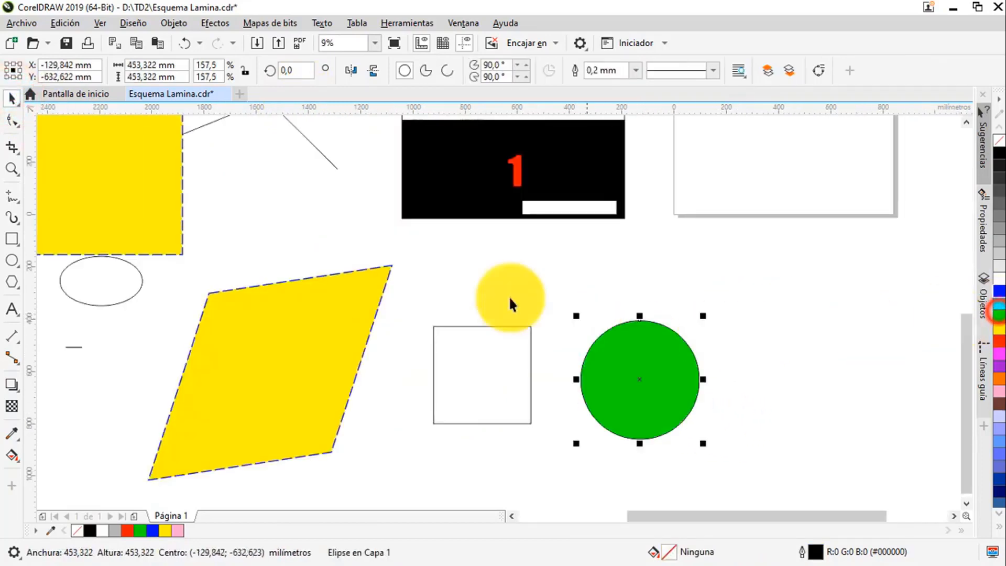
- Open the green circle into a pie running from 90° to about 6.8° with the Shape tool
click(13, 120)
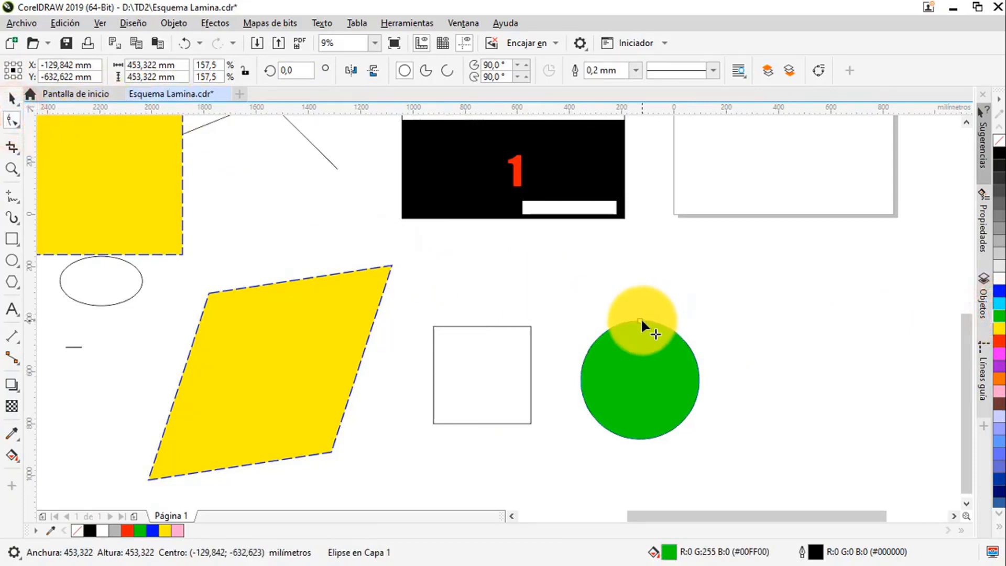
drag(640, 319, 674, 369)
click(12, 98)
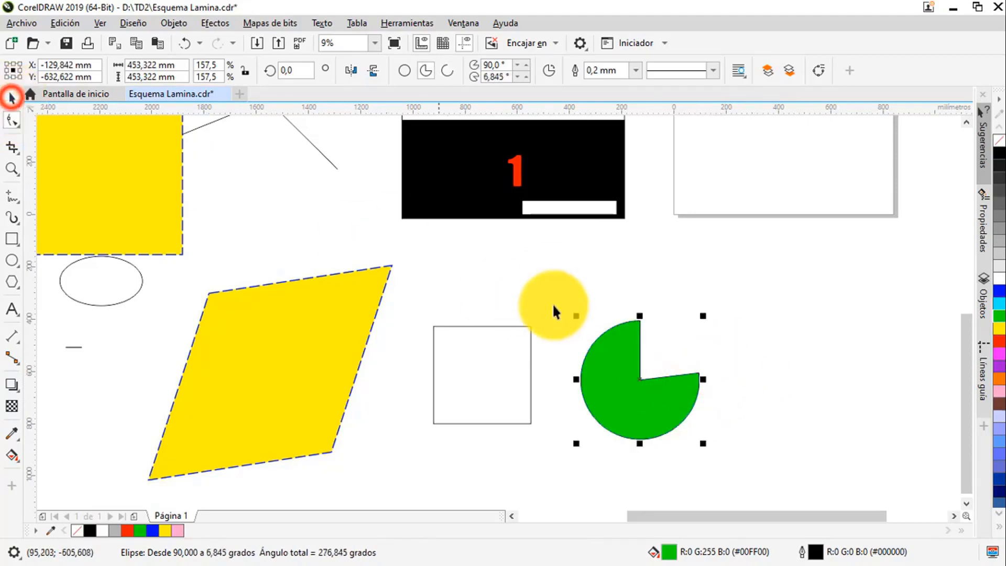
- Reshape the upper angled polyline by moving its apex up and left and its start node to about X -2087, Y 744 mm
scroll(553, 307, down, 2)
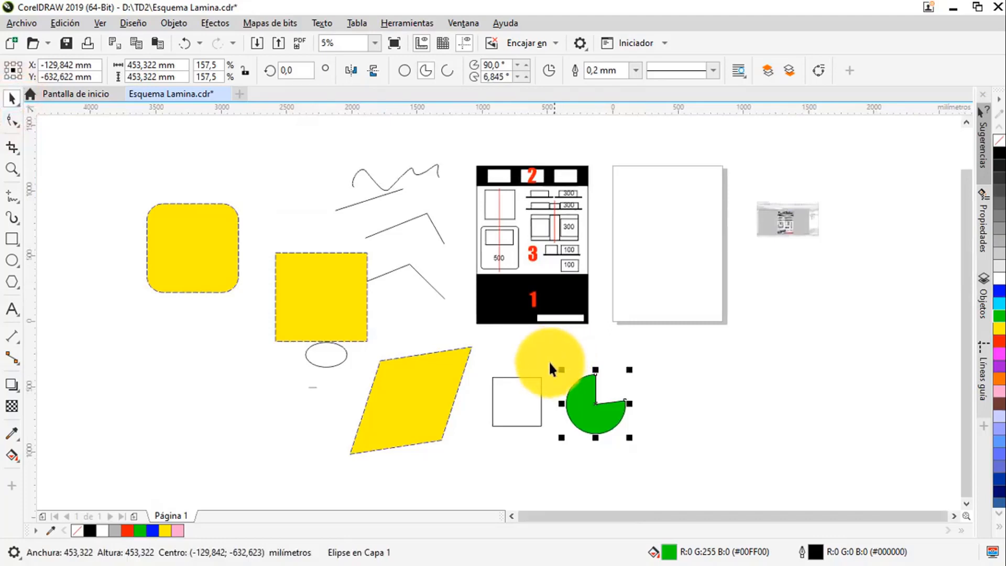
click(423, 211)
click(12, 120)
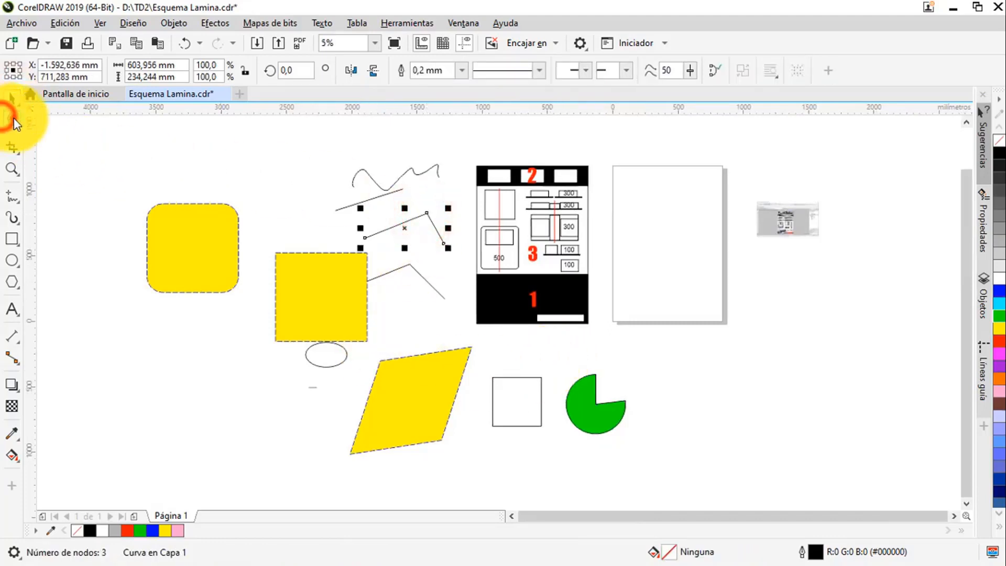
scroll(470, 242, up, 2)
drag(528, 237, 483, 213)
drag(404, 285, 355, 257)
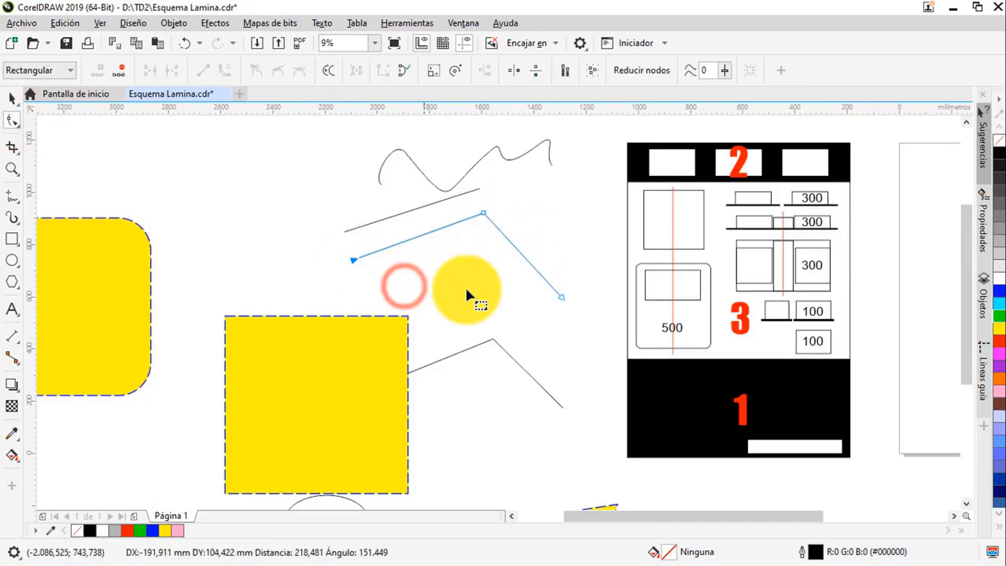
scroll(475, 278, down, 2)
drag(479, 210, 403, 201)
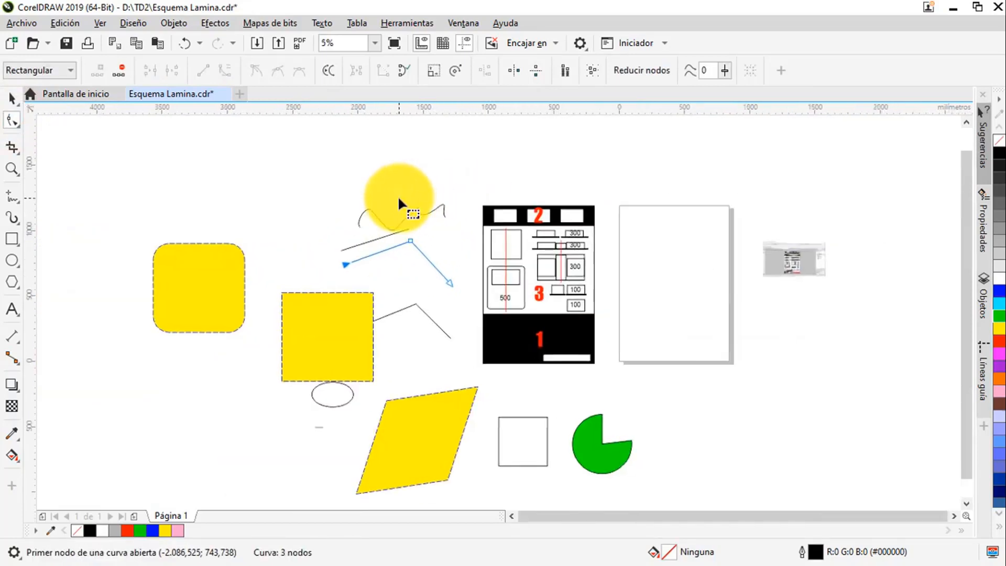
scroll(391, 203, up, 2)
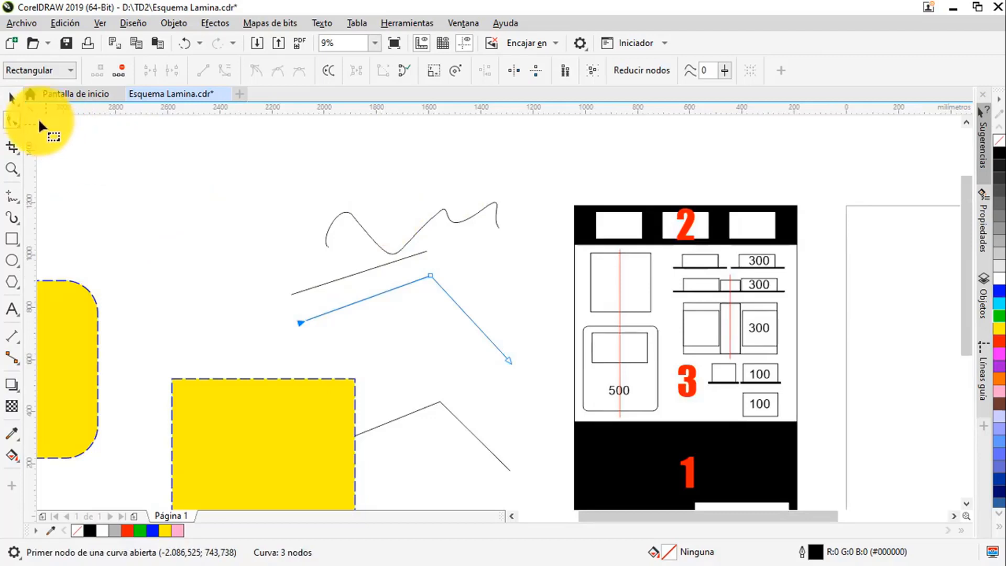
click(14, 94)
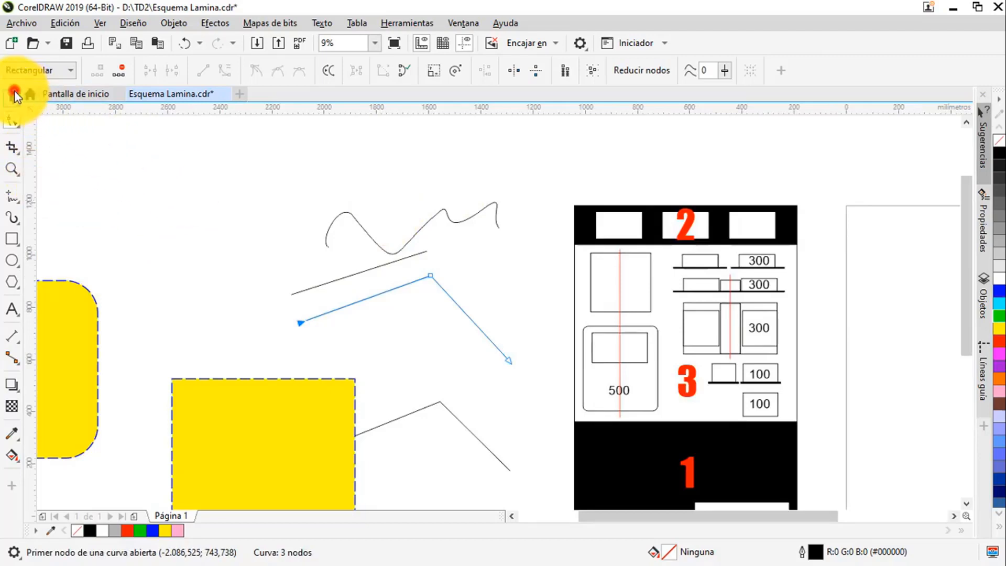
- Convert the rounded yellow square to curves
scroll(347, 187, down, 2)
click(176, 216)
scroll(186, 221, up, 2)
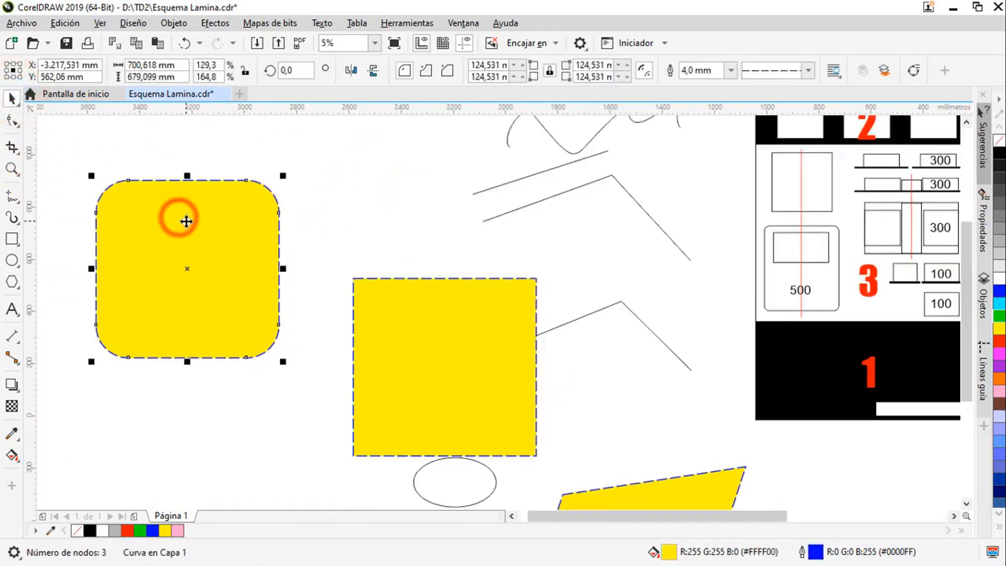
drag(189, 226, 234, 224)
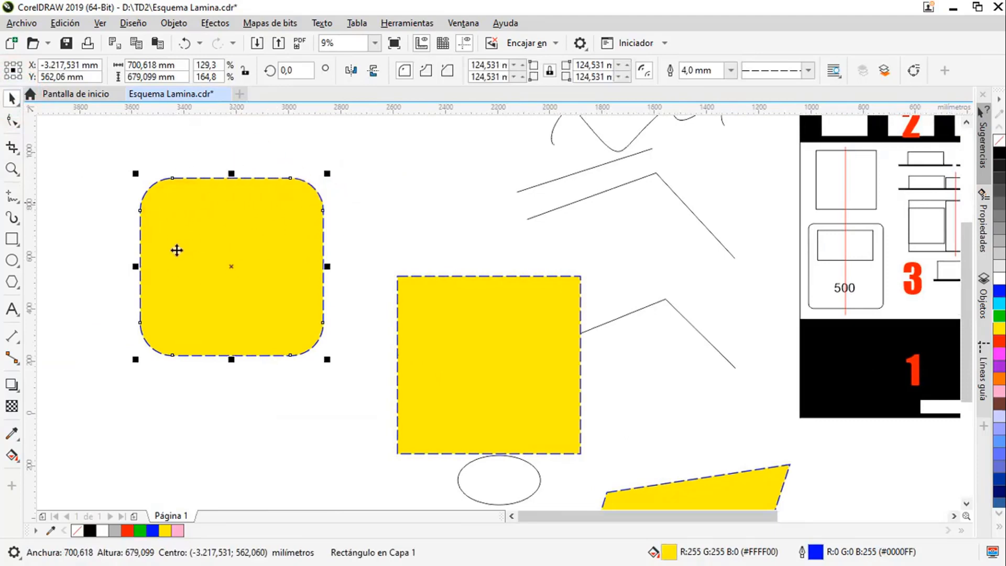
click(175, 23)
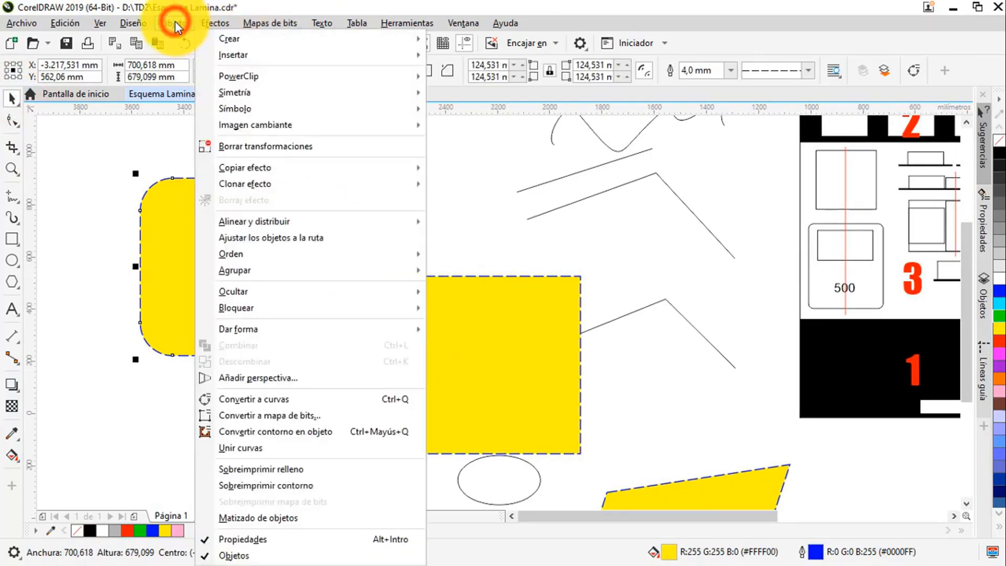
mouse_move(270, 184)
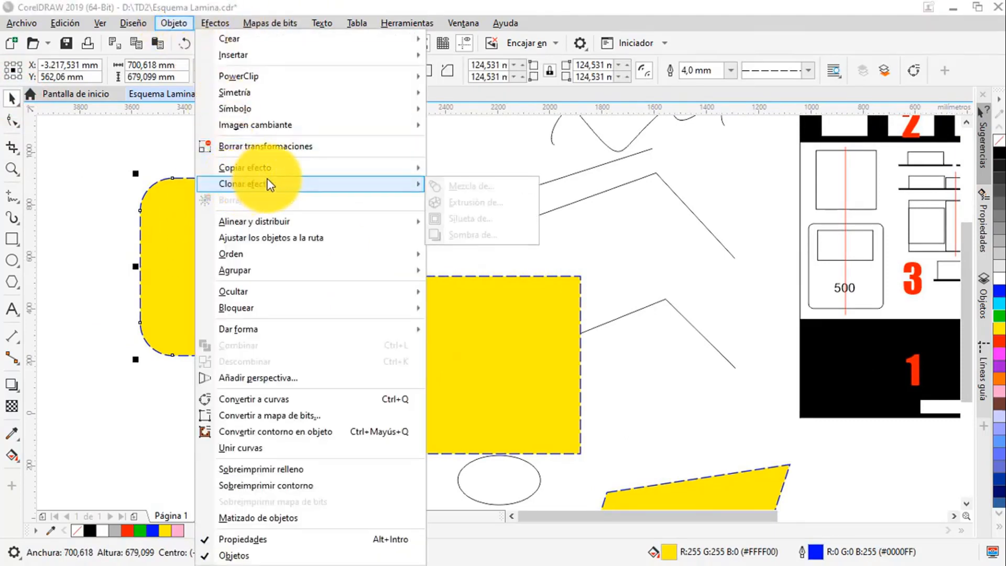
click(281, 402)
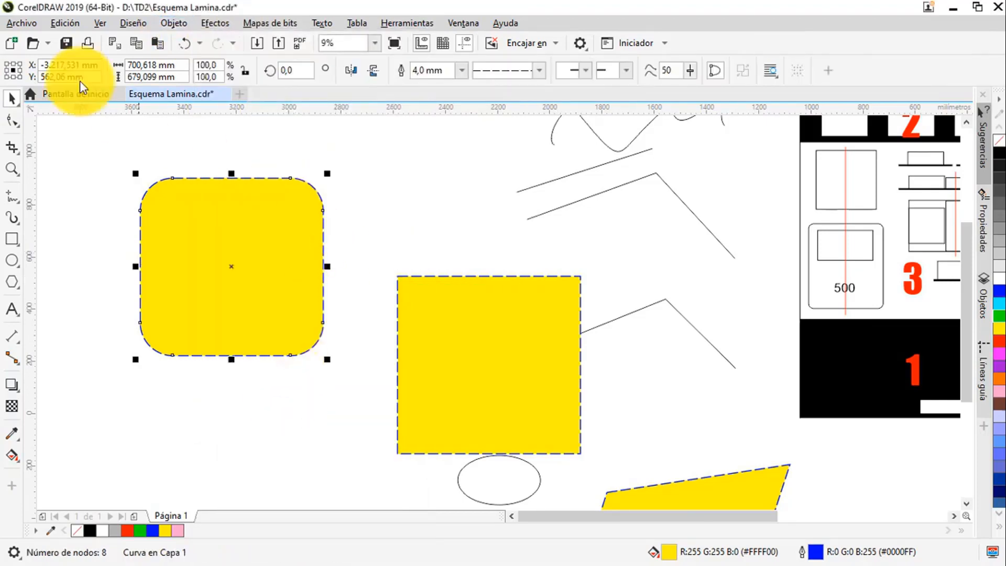
- Distort the rounded yellow shape by moving its upper-left corner node to about X -3729, Y 802 mm and pulling its upper-edge nodes
click(12, 120)
drag(115, 184, 98, 203)
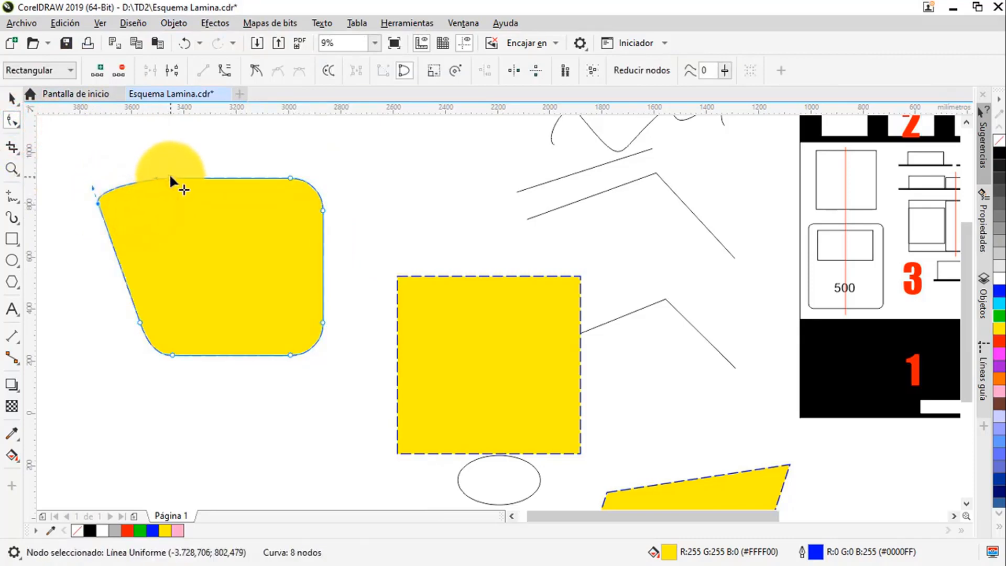
drag(170, 176, 185, 147)
drag(281, 160, 320, 157)
click(12, 97)
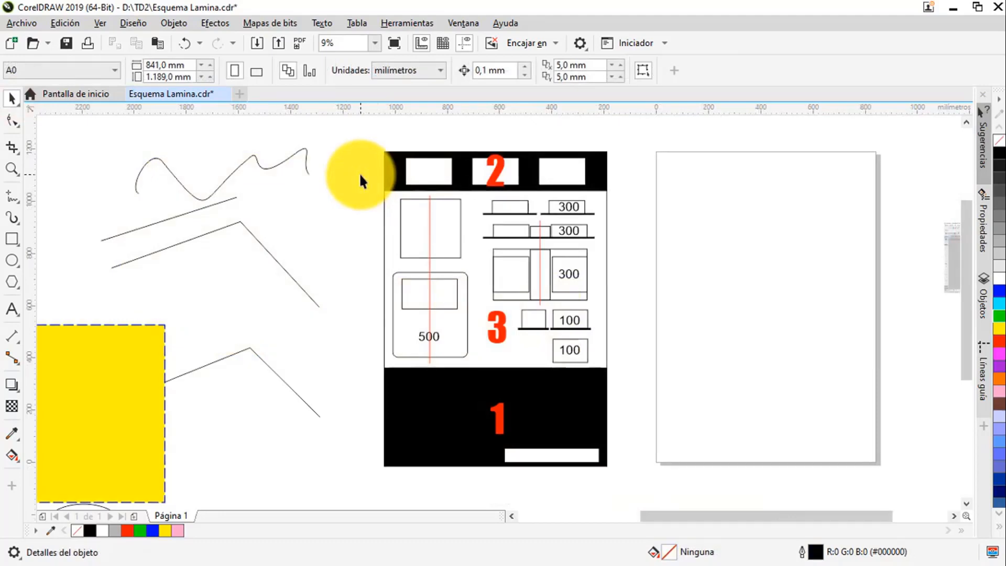
- Place a vertical guideline through the reference layout at about X -706 mm
mouse_move(30, 187)
mouse_down()
mouse_move(371, 197)
mouse_move(360, 198)
mouse_move(472, 225)
mouse_up()
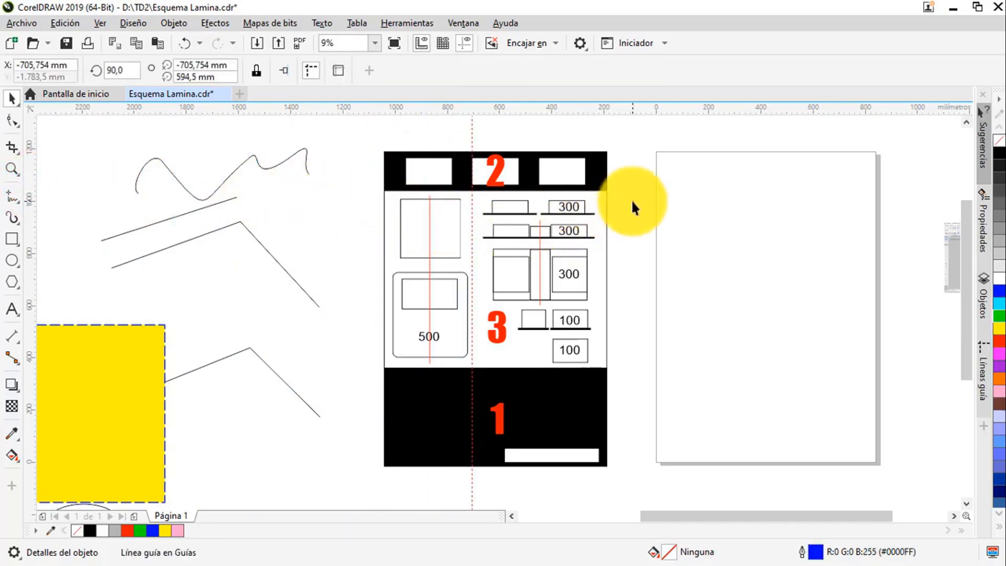
- Add a horizontal guideline across the drawing area and set its Y position to 0 mm
drag(572, 106, 633, 271)
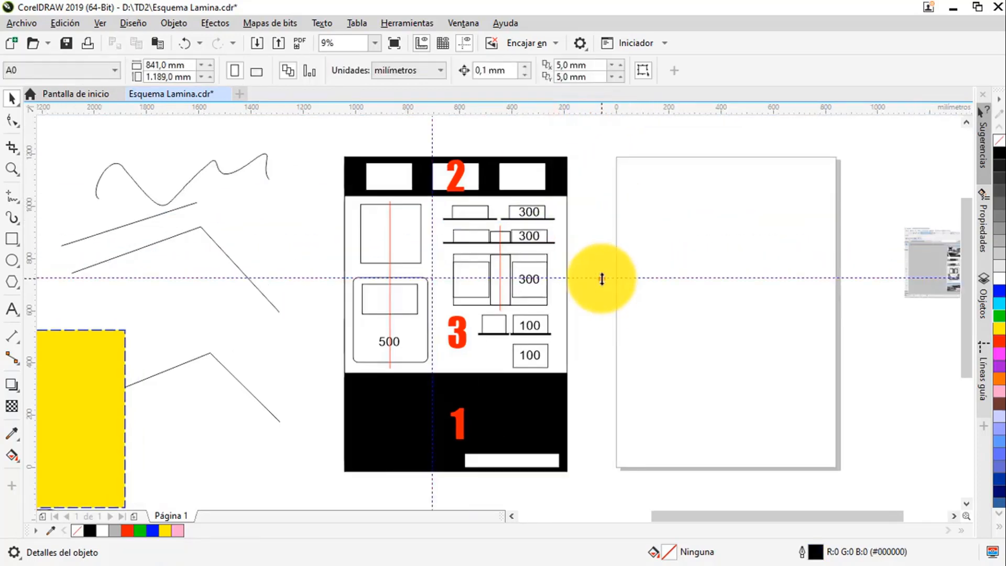
click(602, 279)
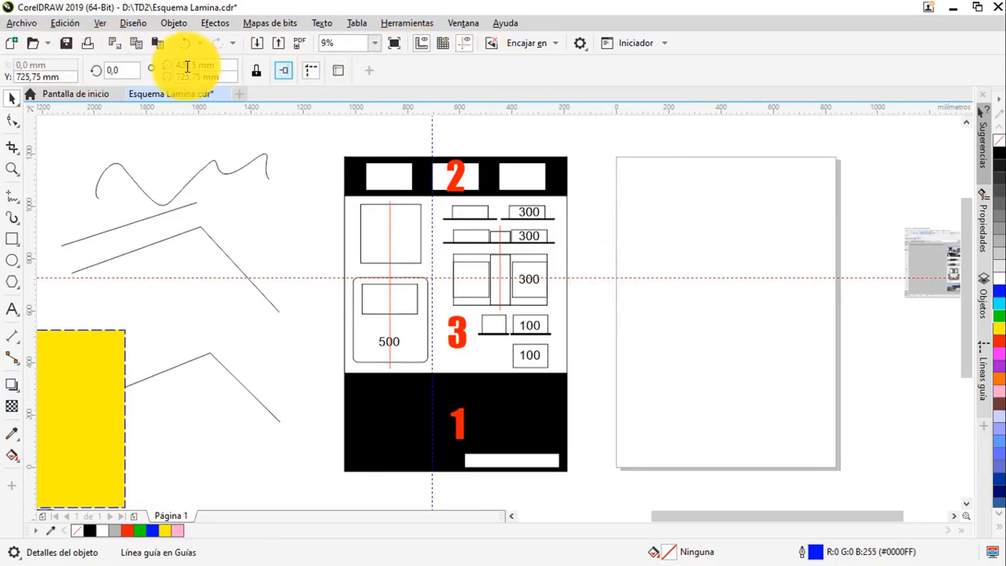
click(30, 77)
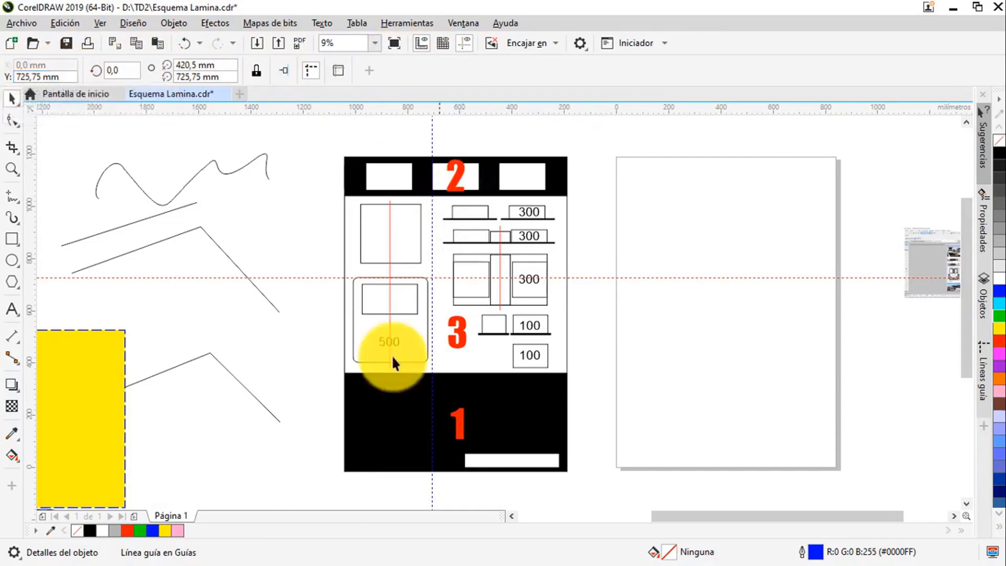
drag(61, 77, 1, 70)
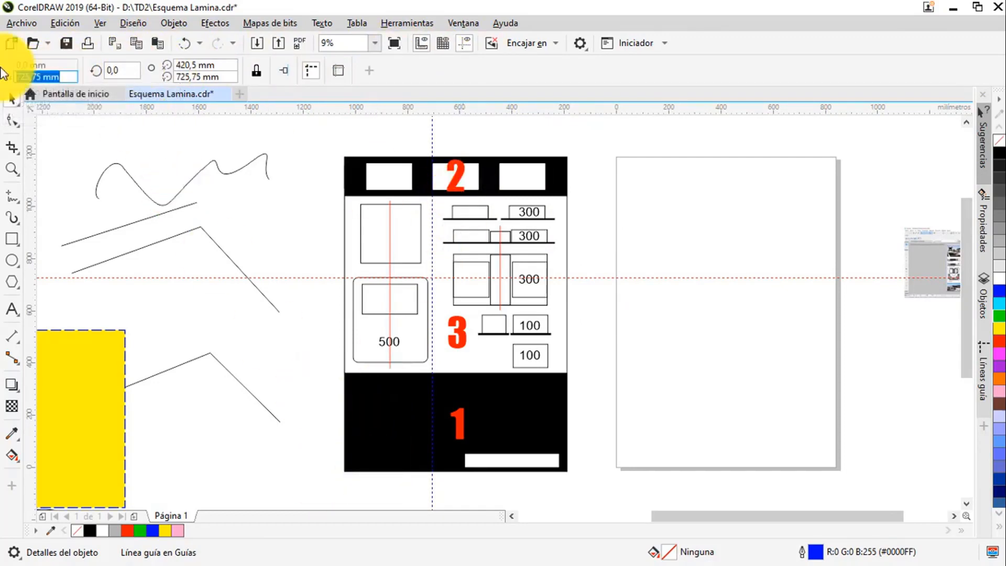
text(0)
key(Return)
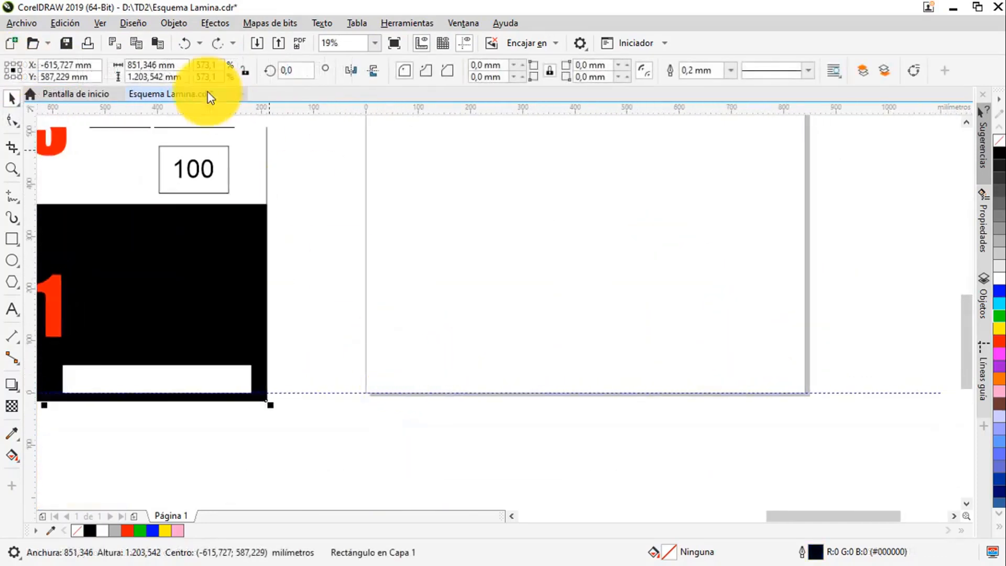
click(344, 393)
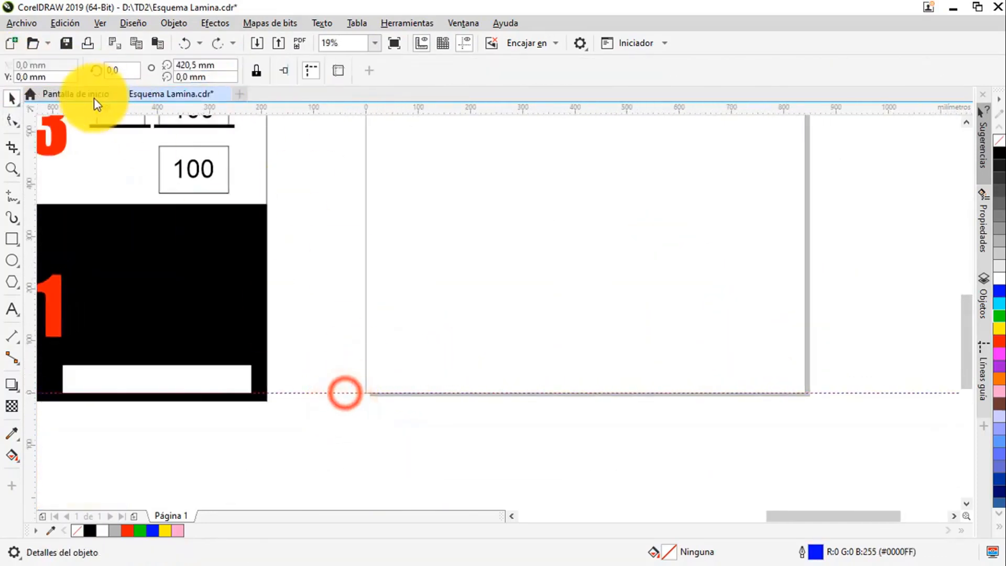
scroll(405, 374, down, 2)
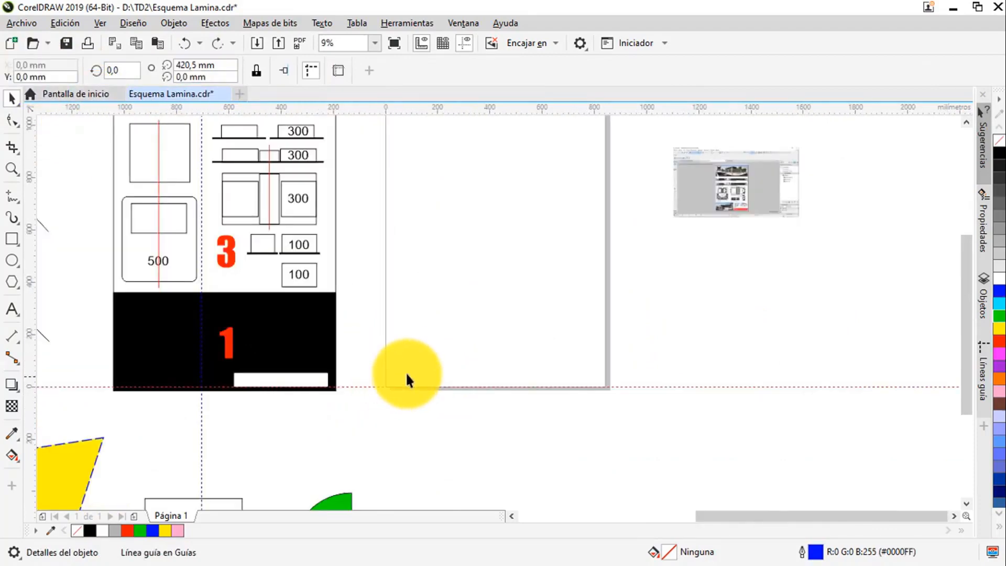
- Set the vertical guideline's X position to 0 mm
drag(456, 336, 443, 386)
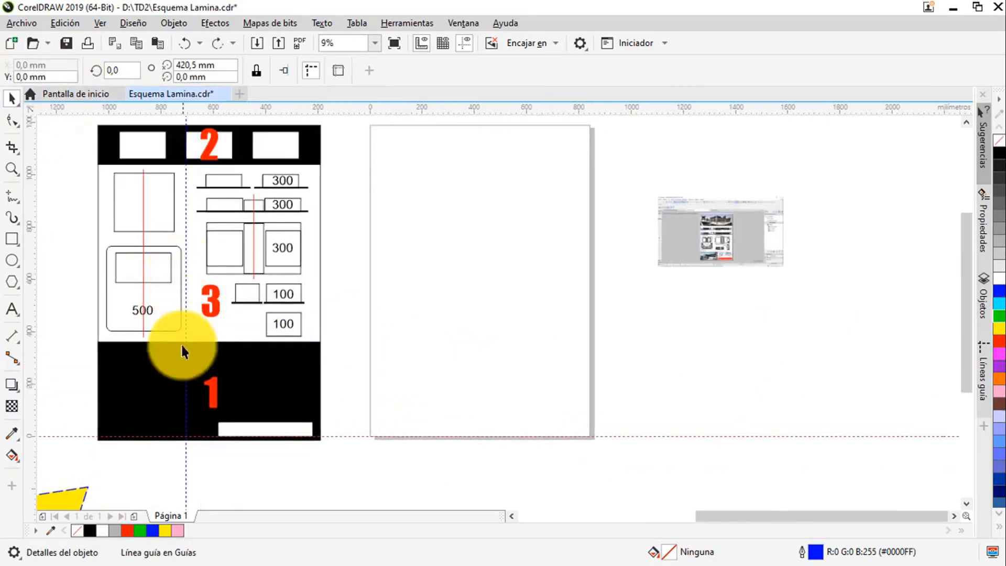
click(186, 466)
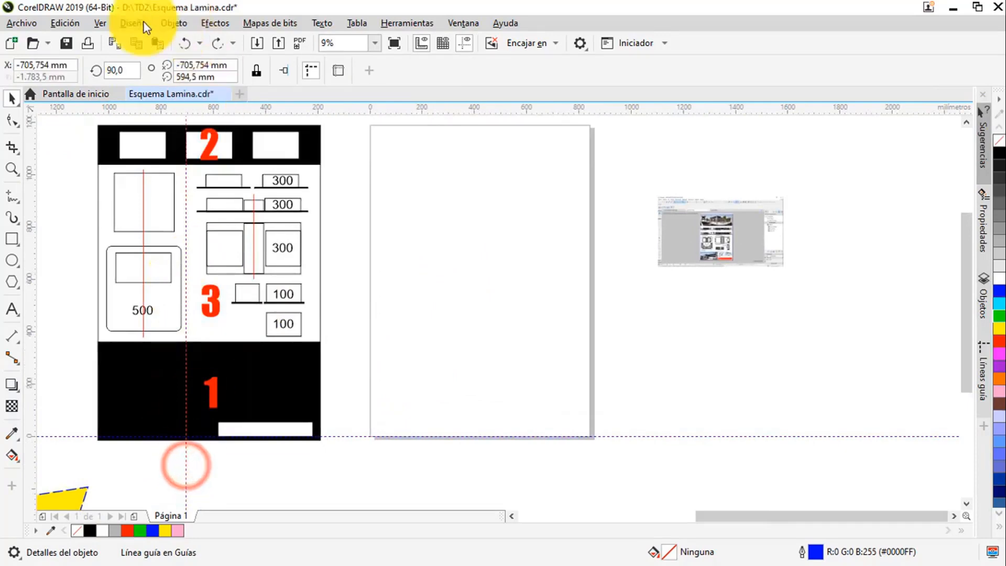
click(44, 64)
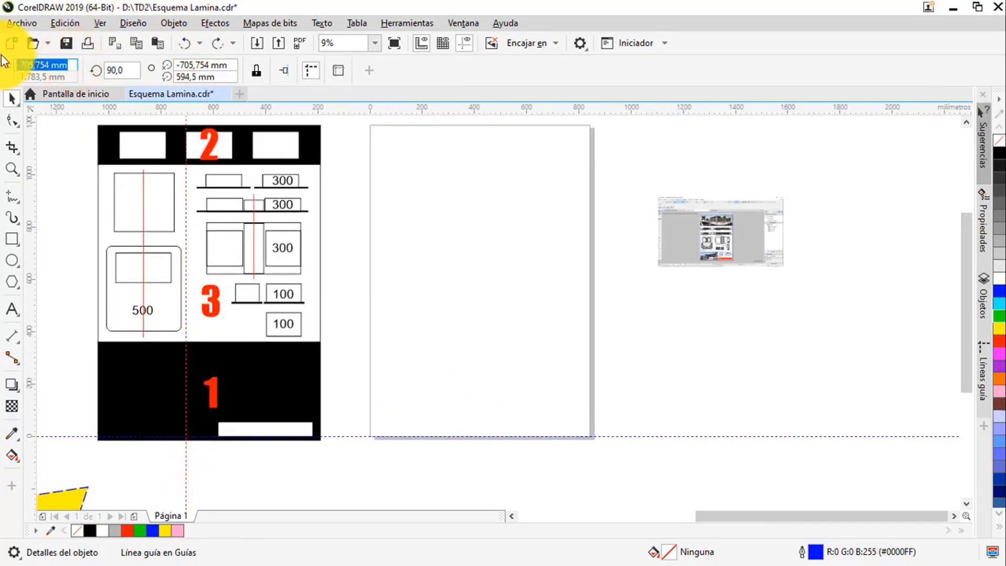
text(0)
key(Return)
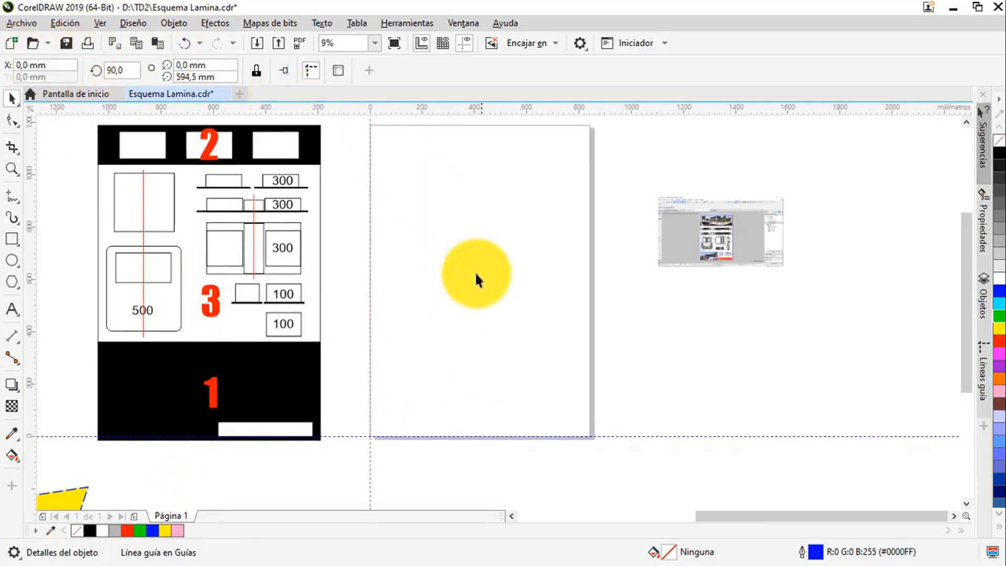
scroll(380, 272, down, 2)
click(386, 192)
scroll(385, 193, up, 4)
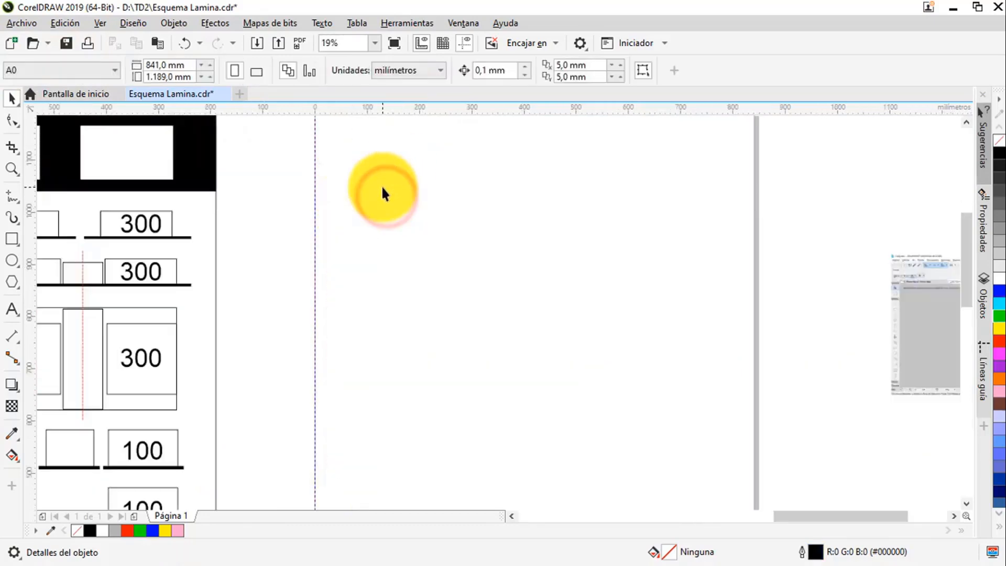
scroll(370, 223, down, 2)
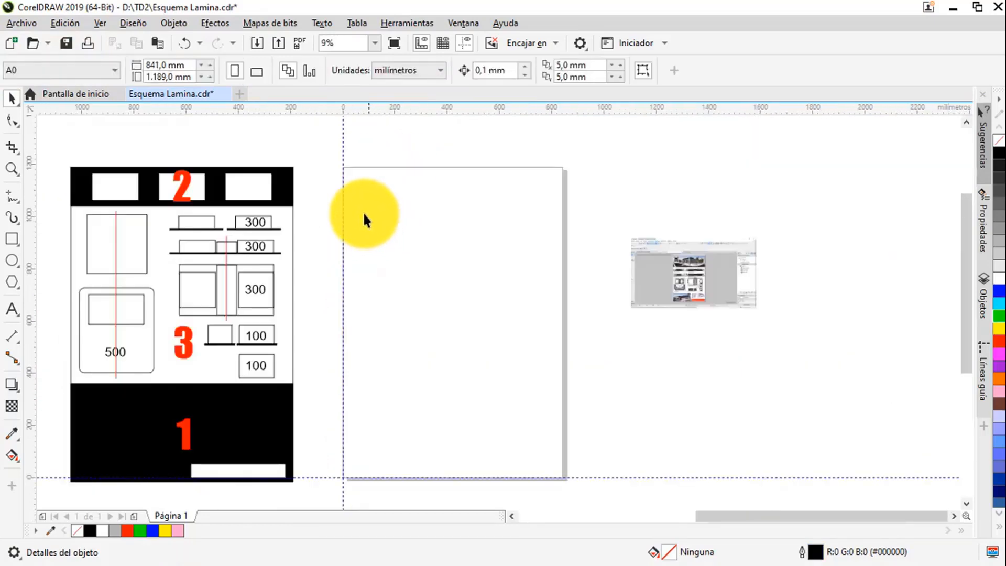
click(343, 152)
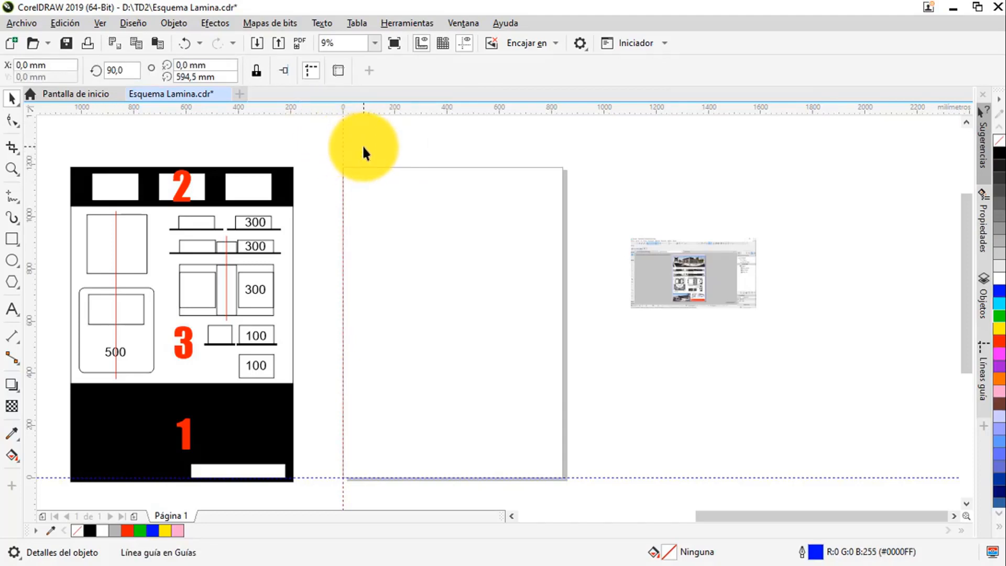
click(398, 151)
drag(409, 164, 415, 168)
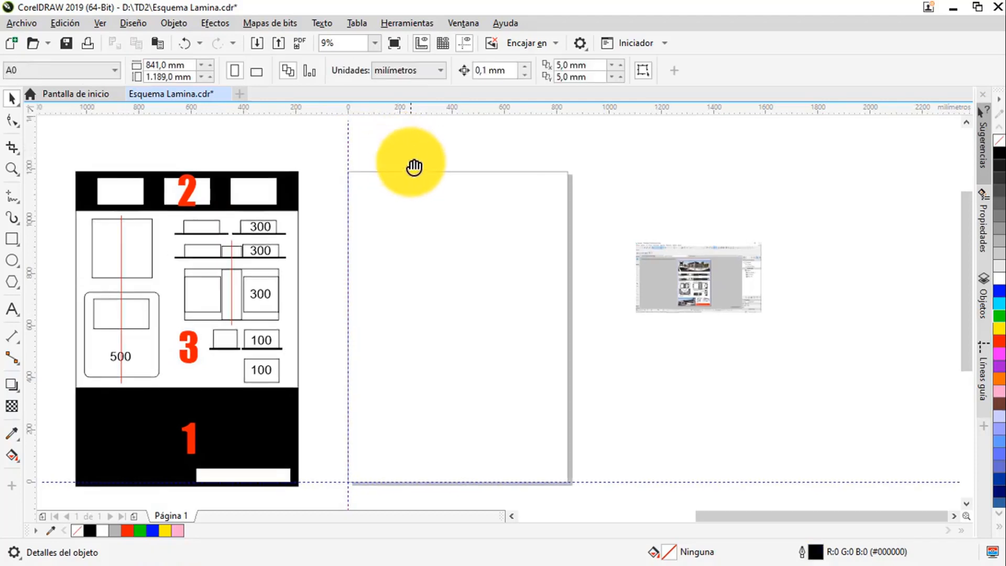
drag(426, 257, 453, 246)
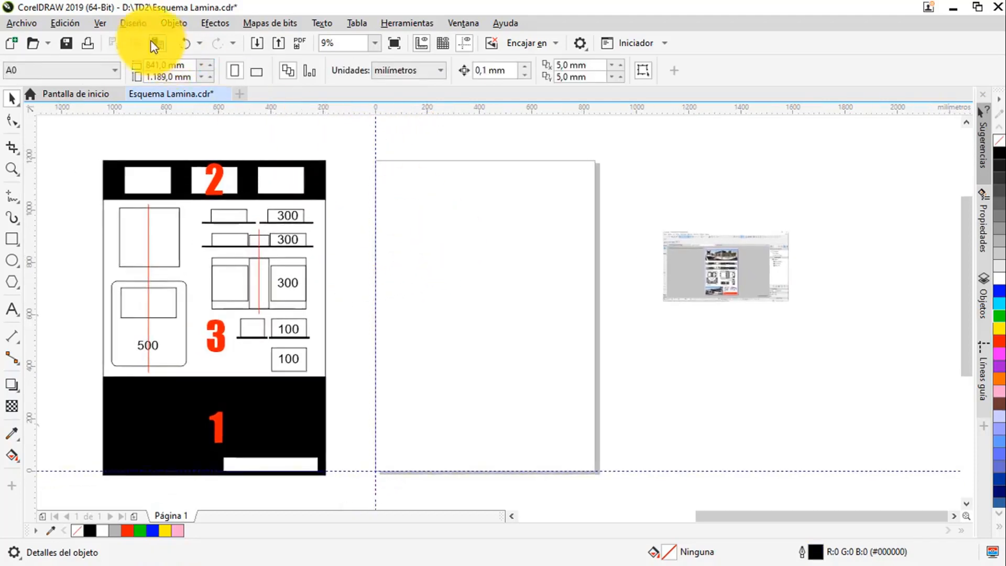
- Enable snapping to guidelines for the document
click(105, 24)
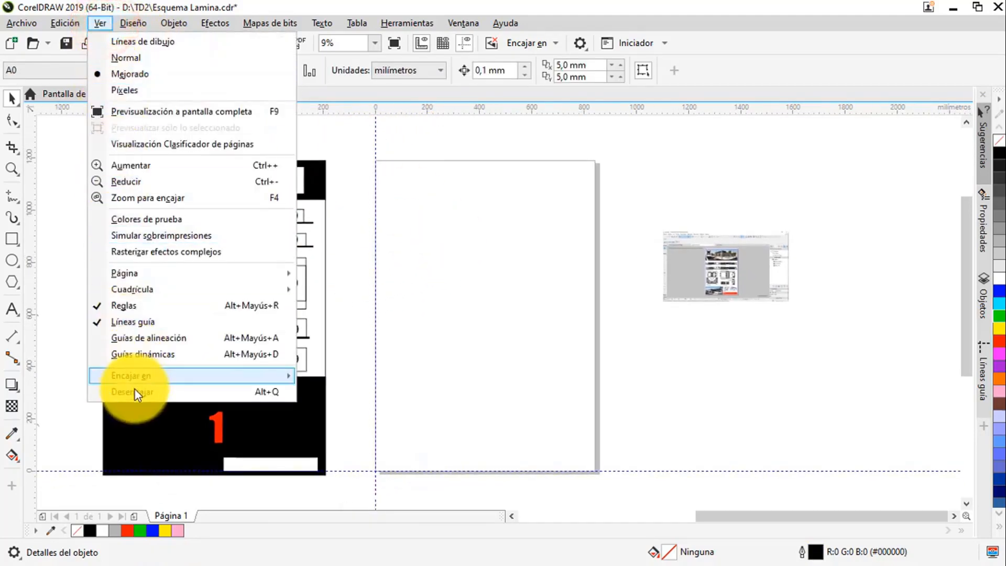
mouse_move(136, 380)
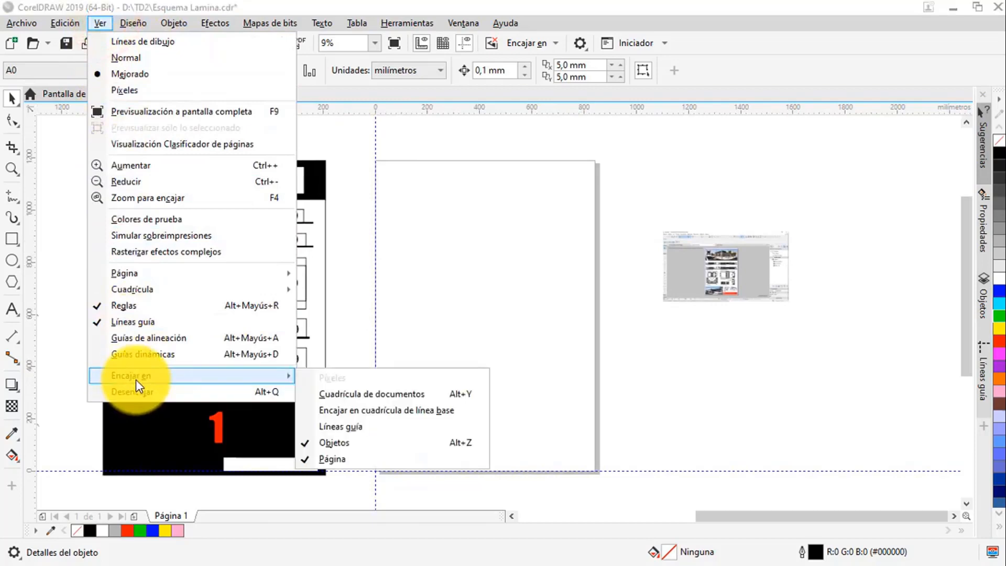
click(347, 431)
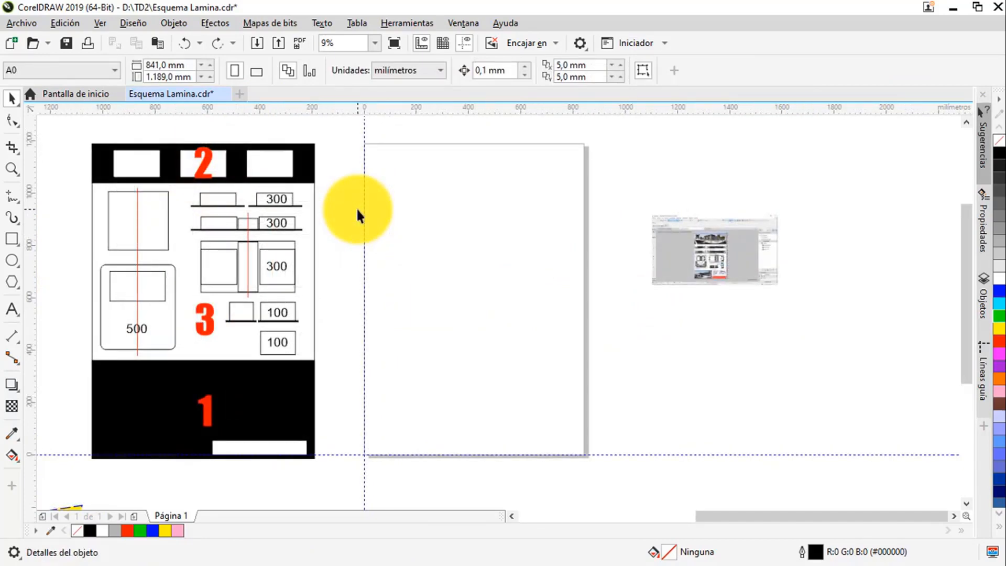
- Move the ARCHICAD screenshot onto the blank page's right edge, centred at about X 731, Y 728 mm
drag(638, 251, 628, 250)
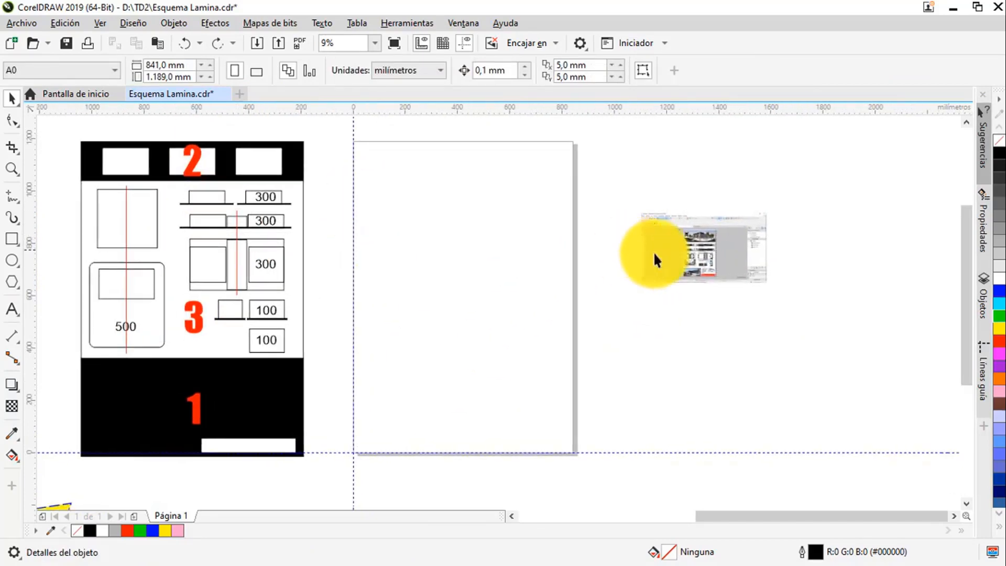
click(705, 246)
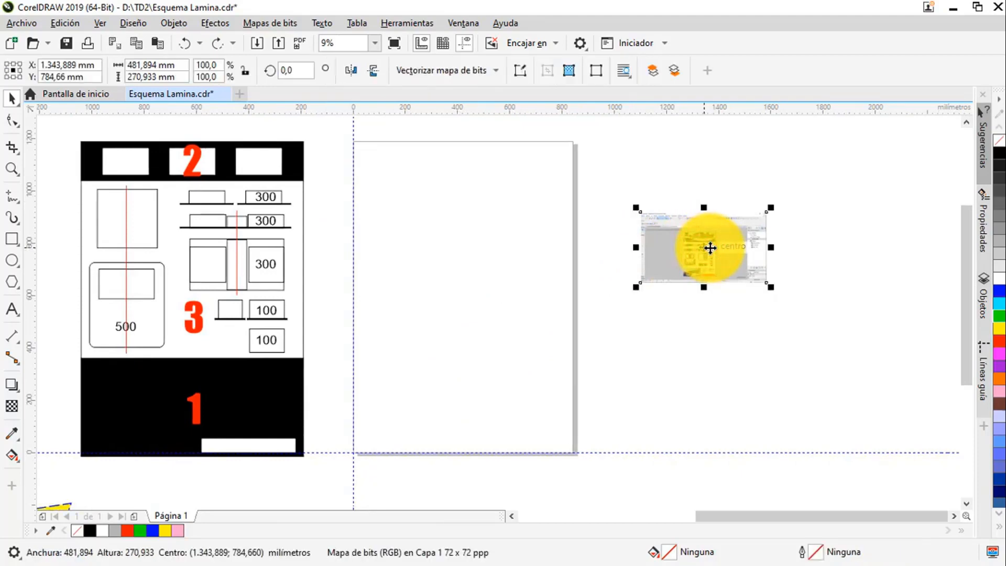
drag(708, 262, 549, 278)
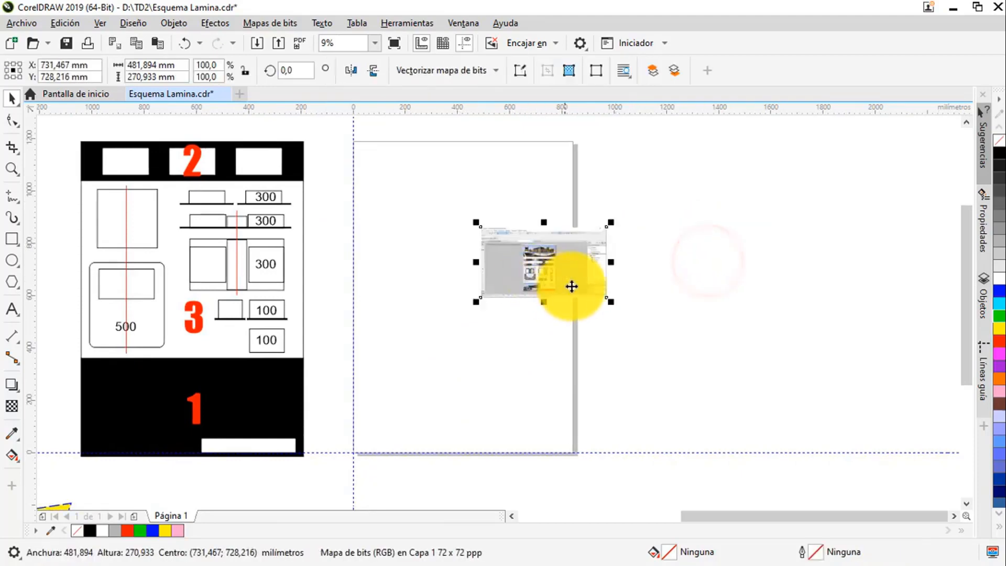
- Crop the sides of the ARCHICAD screenshot inward to the presentation board by moving its edge nodes with the Shape tool
scroll(571, 286, up, 2)
click(11, 120)
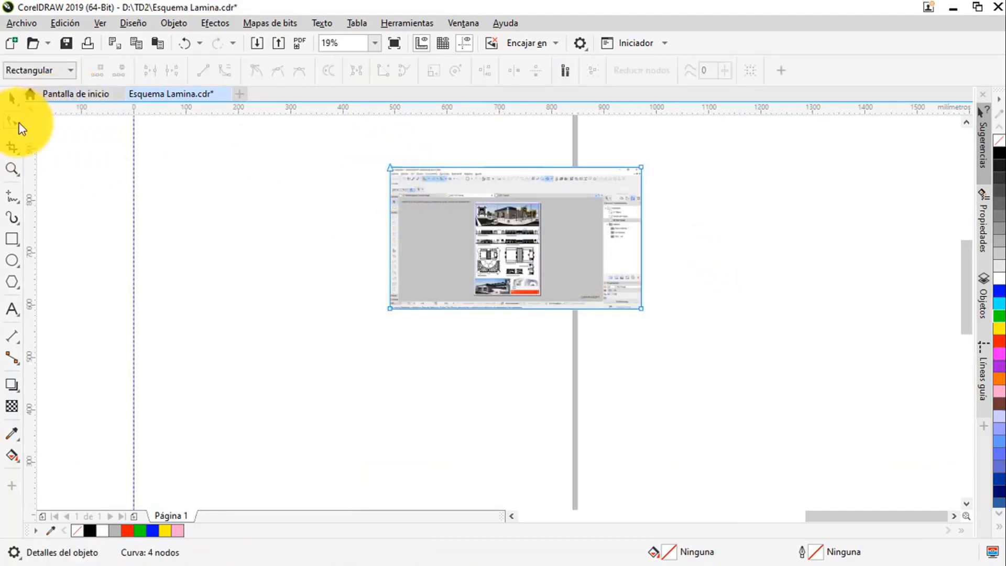
scroll(360, 157, up, 2)
drag(361, 148, 587, 464)
drag(633, 360, 427, 314)
drag(646, 204, 636, 226)
drag(667, 135, 502, 429)
key(ctrl)
drag(354, 419, 501, 367)
scroll(497, 433, up, 3)
key(ctrl)
scroll(500, 387, up, 4)
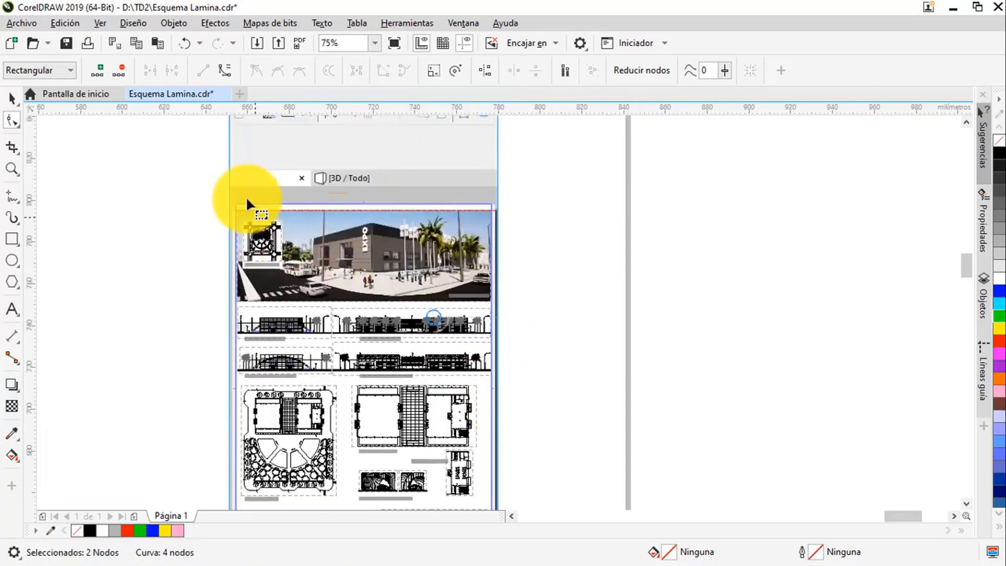
- Trim the screenshot's upper edge down to the board, cropping the image to about 128 by 179 mm
scroll(247, 203, up, 2)
drag(210, 147, 511, 300)
scroll(423, 232, down, 2)
click(12, 99)
scroll(408, 279, down, 1)
scroll(370, 311, up, 2)
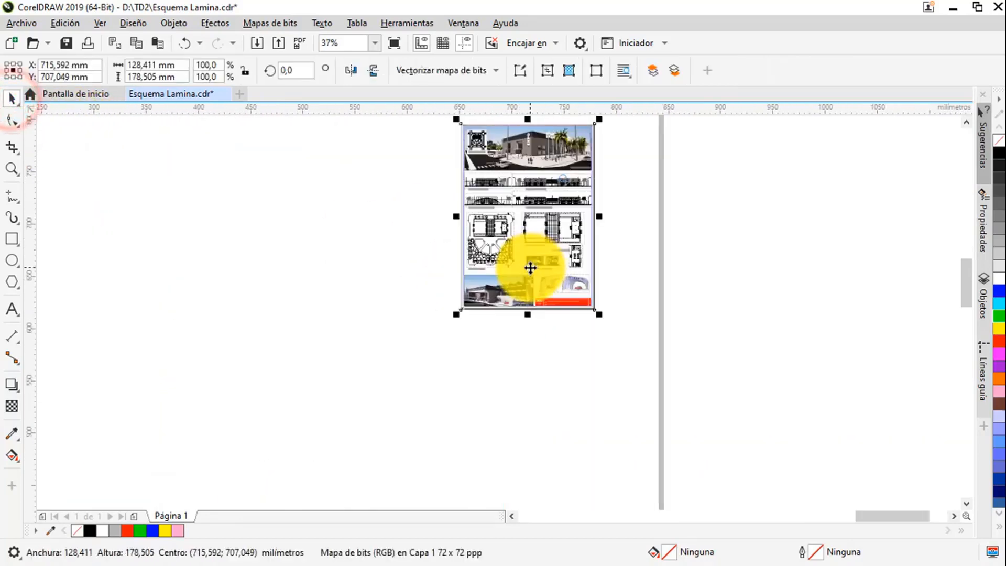
- Place the cropped board image at the blank page's lower-left corner where the guidelines cross and enlarge it to 841 by 1189 mm
scroll(530, 267, down, 3)
drag(516, 272, 348, 432)
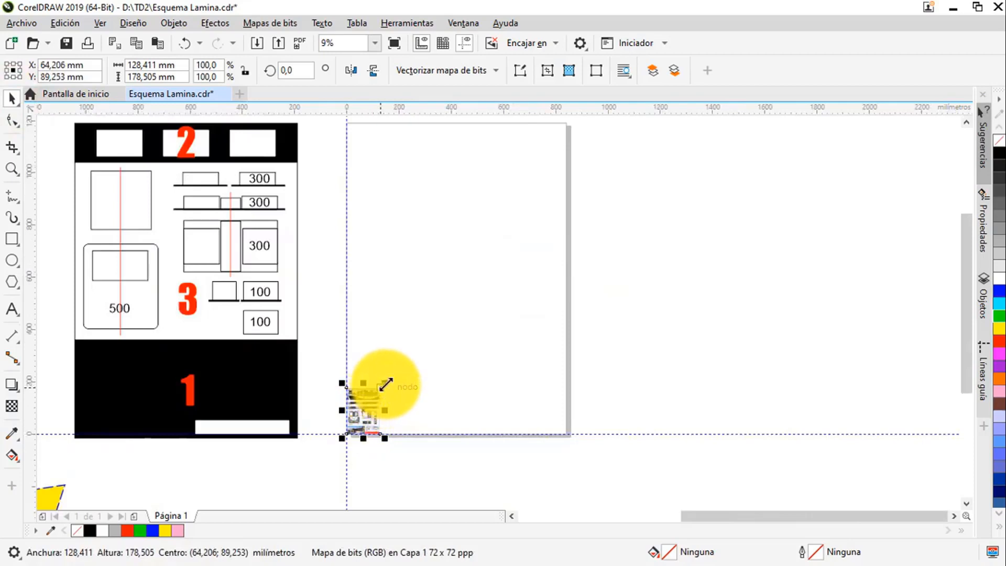
drag(386, 384, 571, 126)
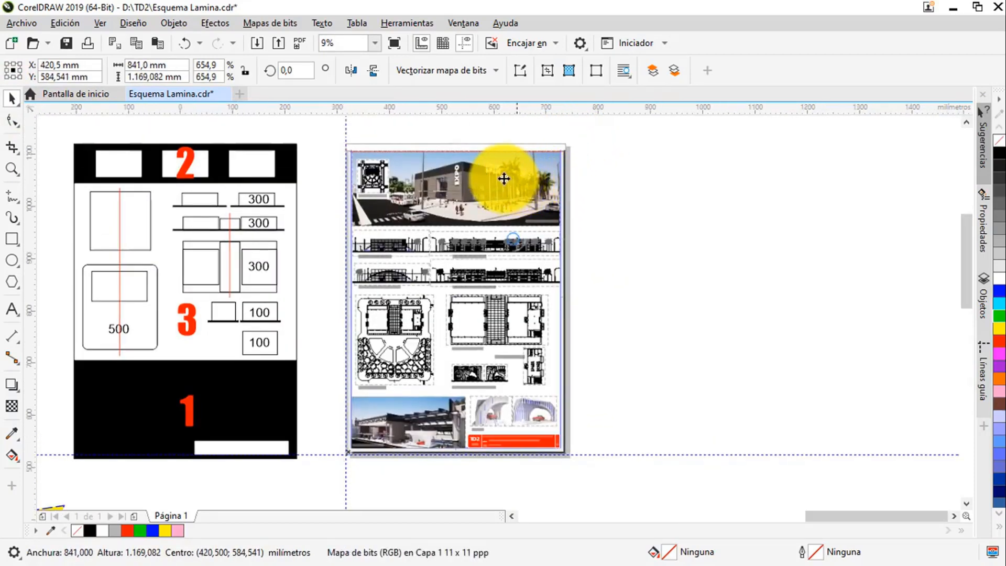
scroll(505, 180, up, 1)
scroll(519, 174, down, 1)
scroll(553, 168, up, 1)
scroll(553, 168, down, 1)
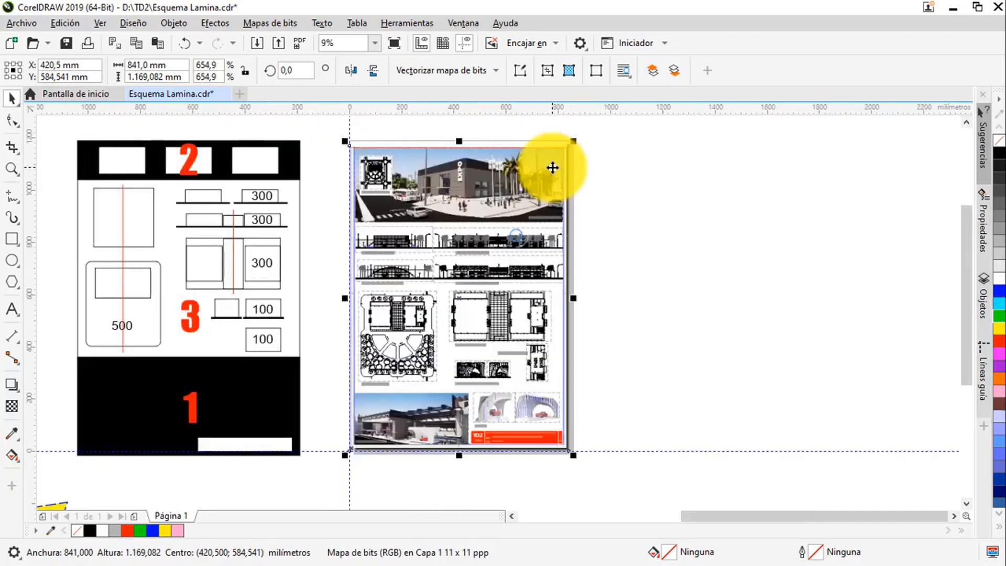
drag(618, 157, 595, 167)
click(612, 197)
- Move one copy of the board image into the empty area right of the page and delete the copy left on the page
drag(611, 205, 575, 184)
click(443, 197)
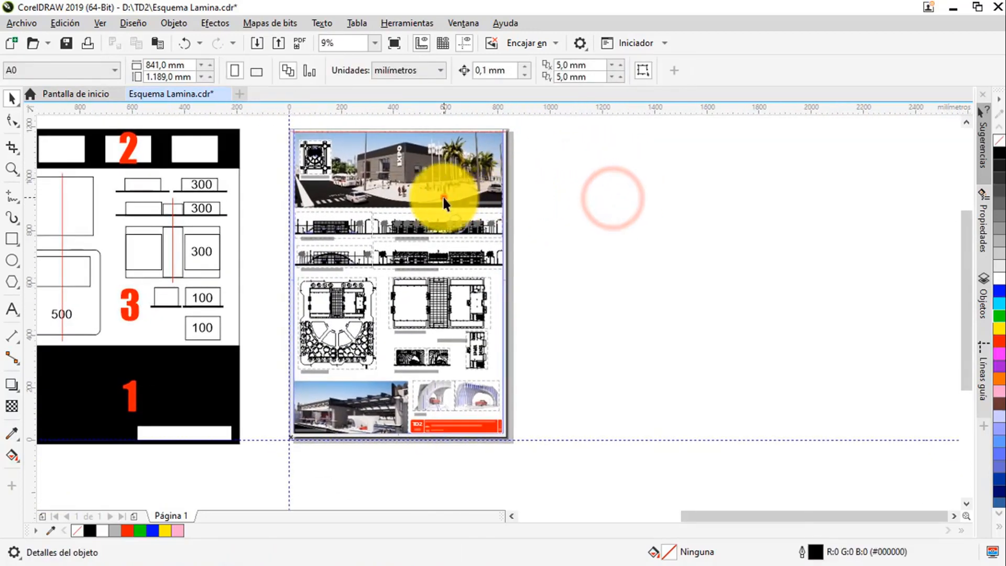
drag(443, 199, 733, 208)
click(483, 186)
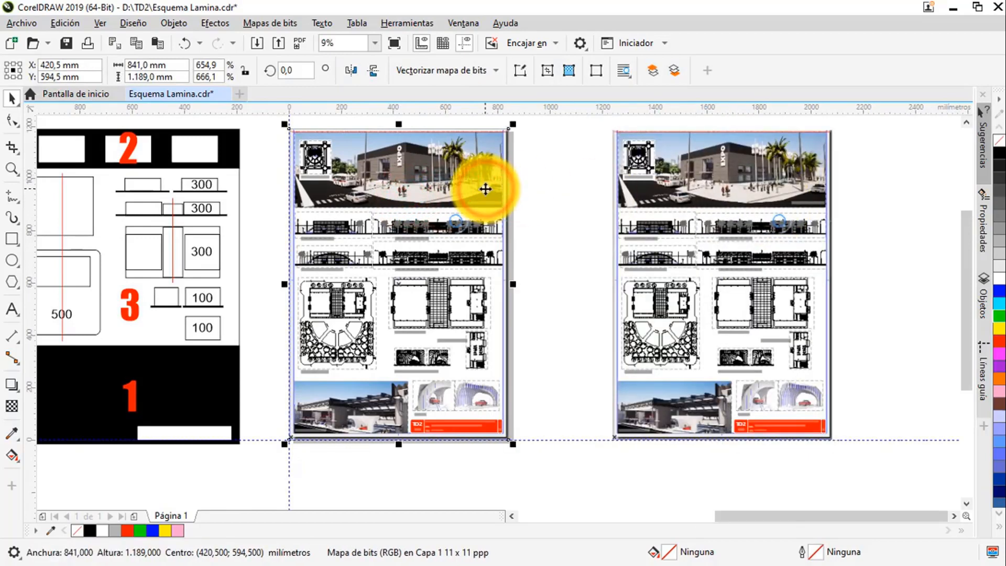
key(Delete)
- Draw a rectangle about 294 by 350 mm around the site plan on the board image
scroll(659, 187, right, 2)
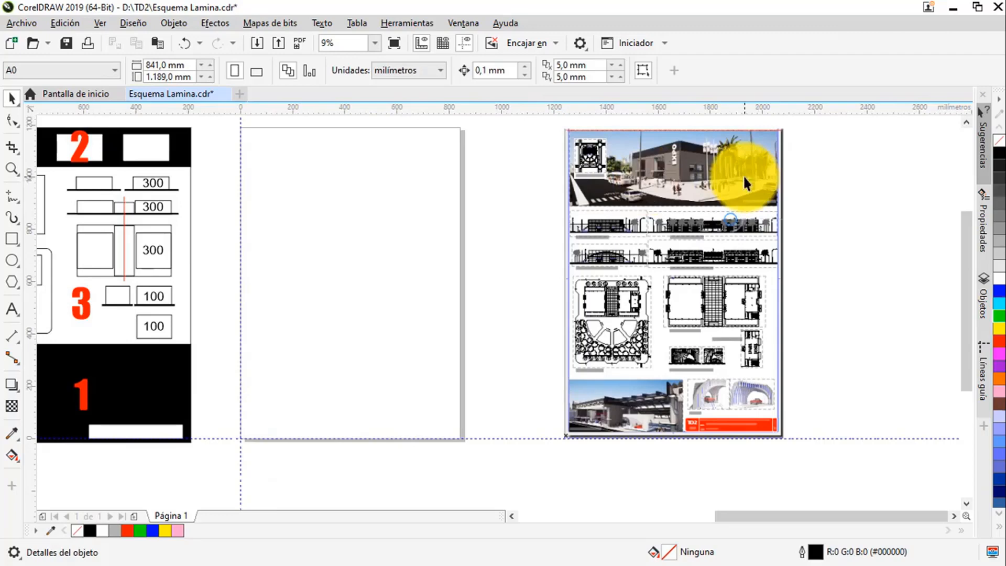
scroll(625, 203, left, 1)
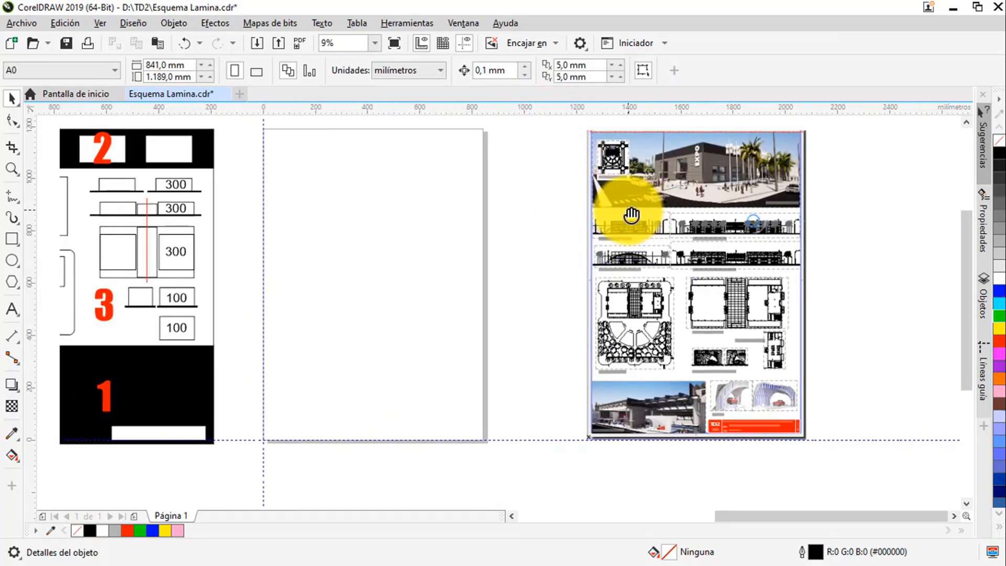
click(12, 239)
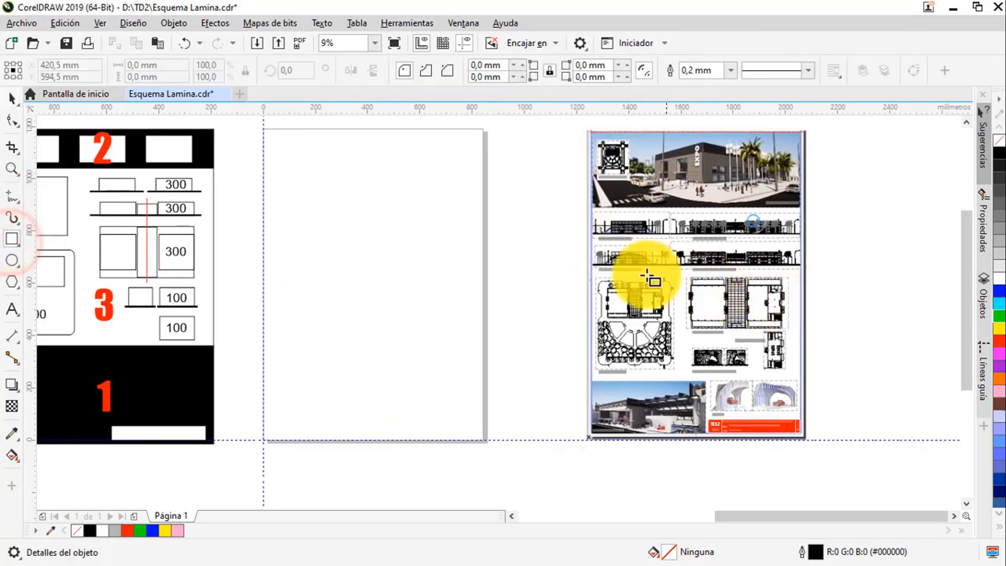
drag(597, 282, 675, 370)
- Round the corners of the site plan rectangle to a radius of about 18 mm with the Shape tool
click(12, 119)
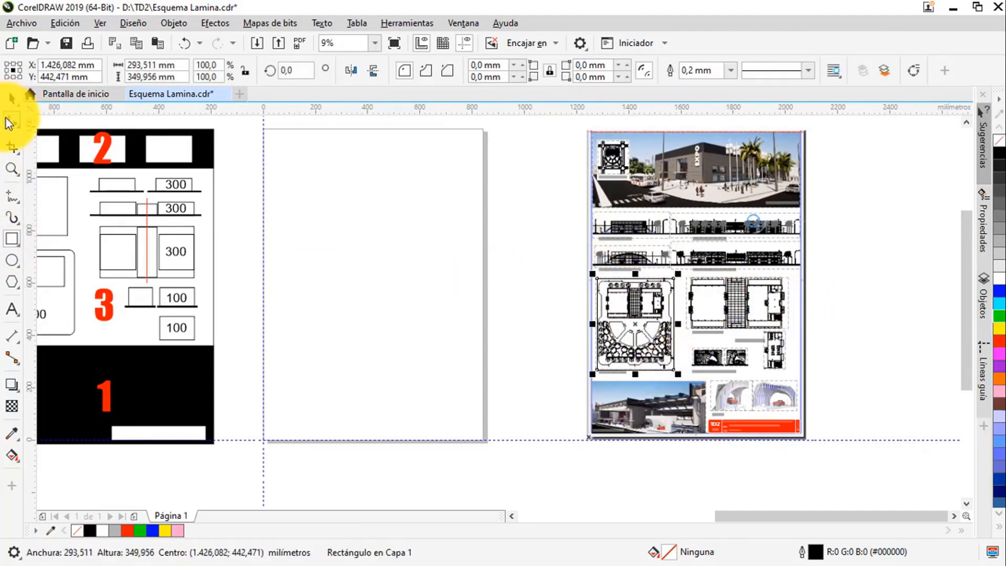
scroll(604, 305, up, 2)
drag(587, 243, 603, 240)
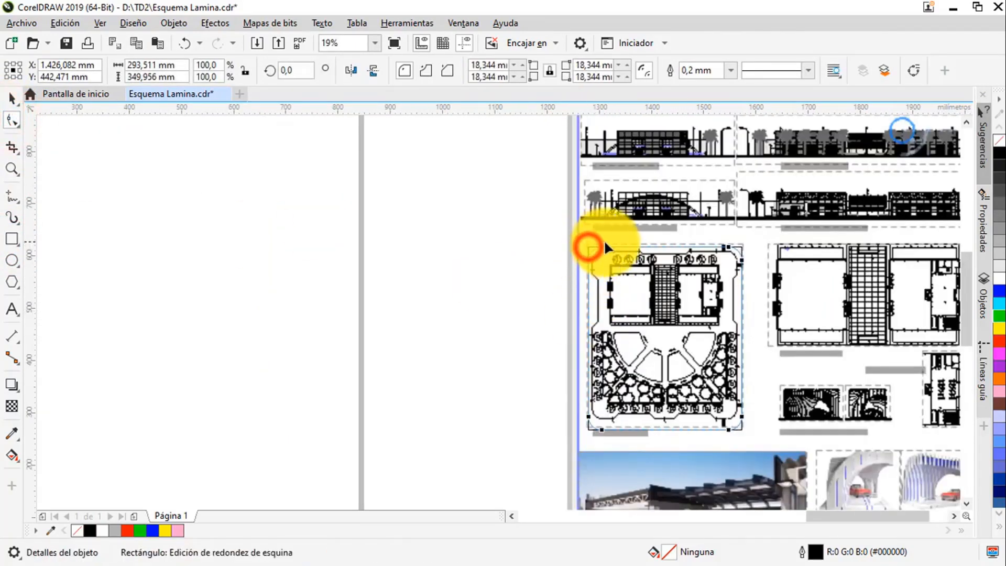
- Move the rounded site plan rectangle from the board image onto the upper-left area of the blank page
click(12, 97)
scroll(684, 348, down, 3)
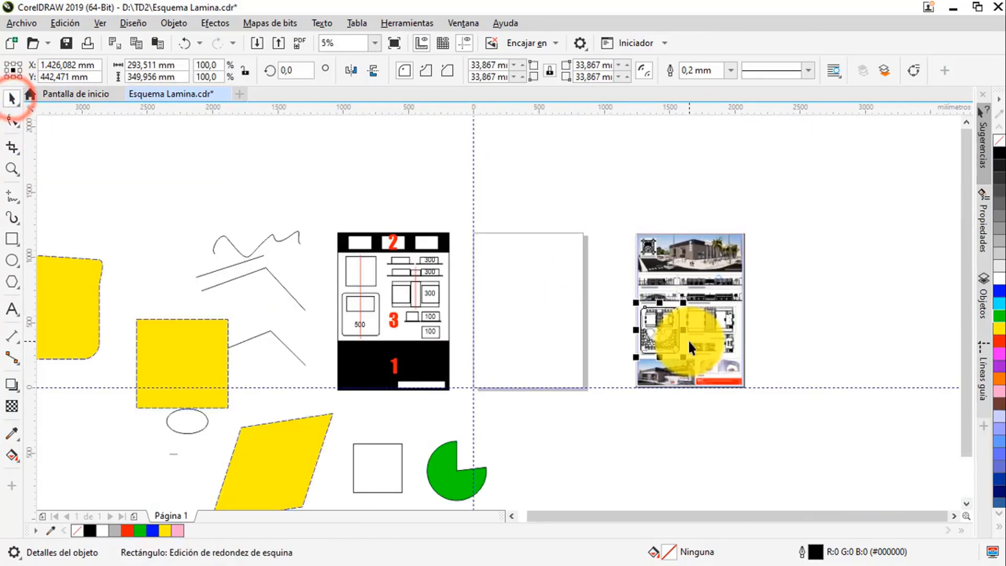
drag(673, 339, 542, 259)
scroll(532, 289, up, 1)
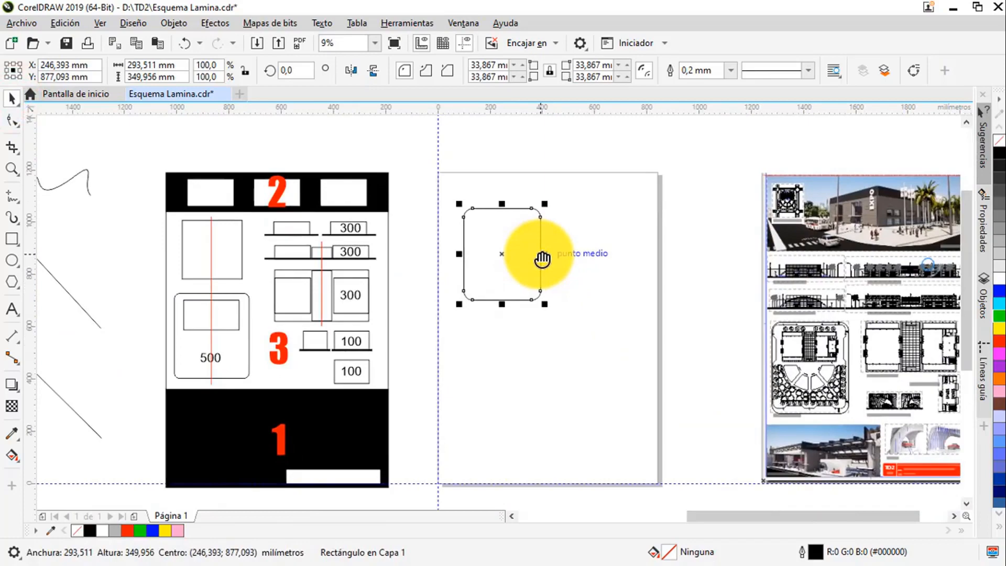
- Duplicate the board image beside the original and crop the copy to its lower-left building render, about 443 by 205 mm
drag(709, 269, 445, 196)
drag(499, 178, 725, 241)
click(12, 121)
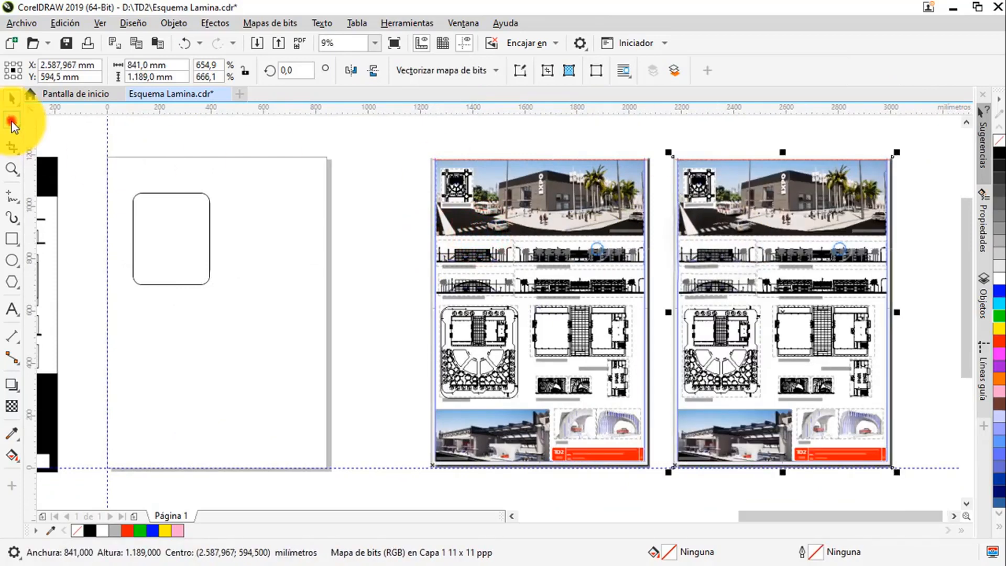
drag(891, 156, 886, 407)
drag(889, 410, 865, 301)
drag(874, 387, 858, 320)
scroll(859, 320, up, 2)
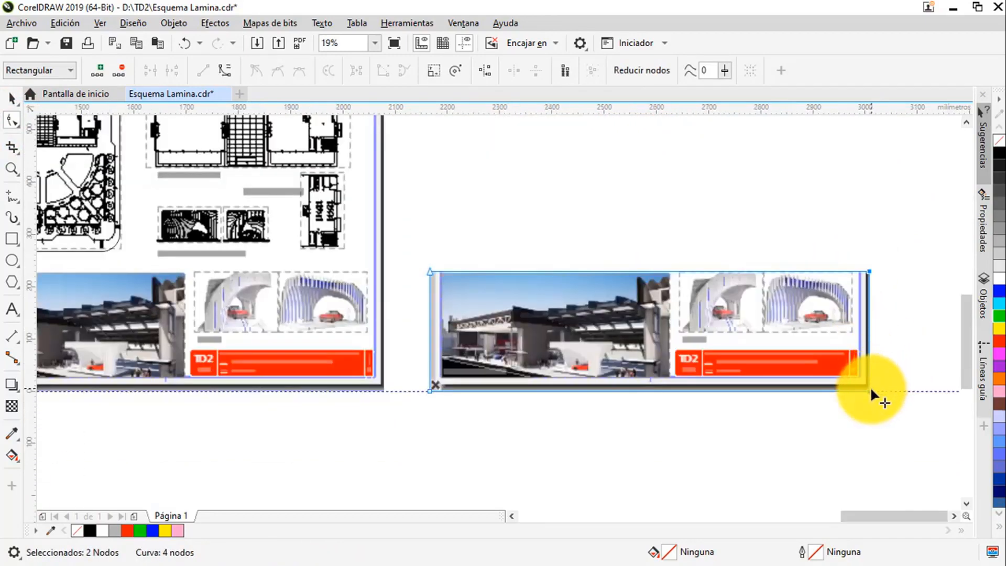
drag(870, 386, 672, 376)
drag(414, 237, 440, 391)
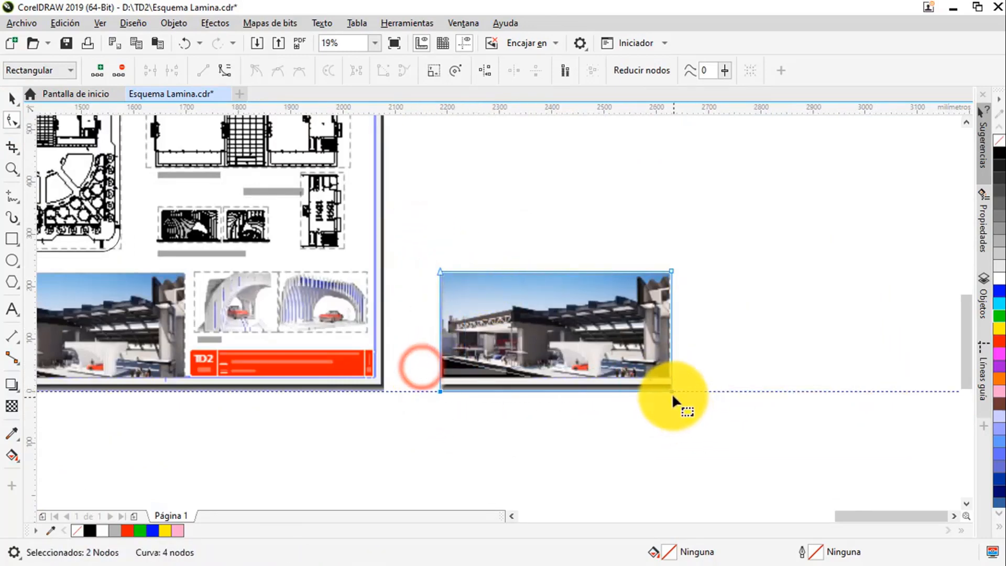
drag(673, 396, 671, 384)
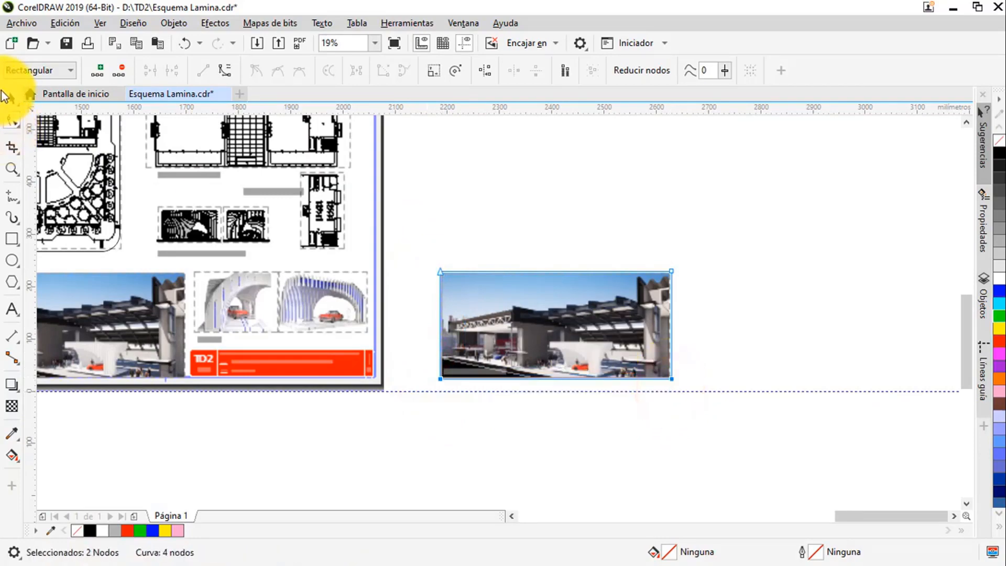
click(11, 97)
- Move the cropped floor plan and the cropped building render onto the blank page below the rounded rectangle
scroll(433, 281, down, 6)
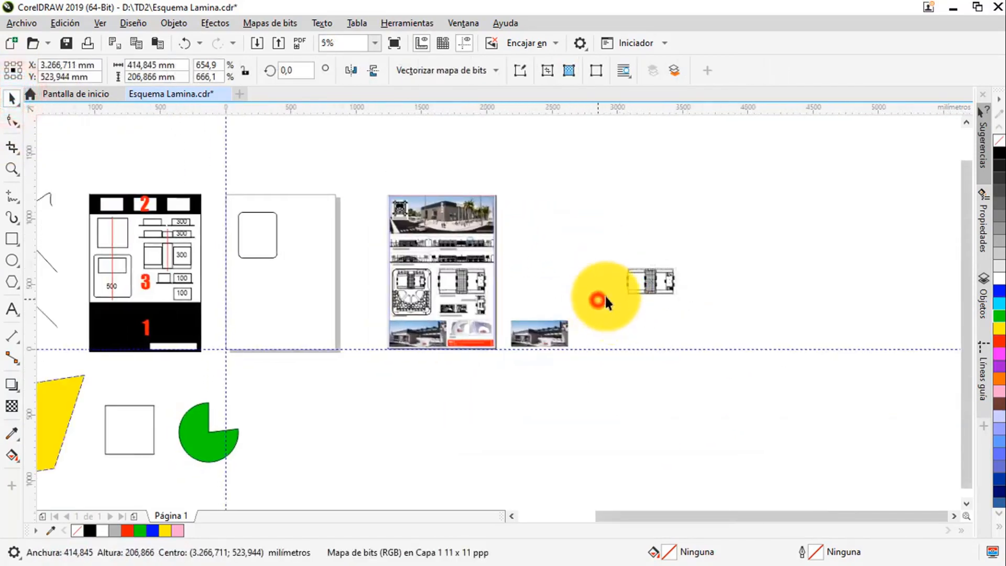
click(602, 300)
scroll(603, 300, up, 3)
scroll(426, 288, down, 3)
scroll(539, 262, up, 3)
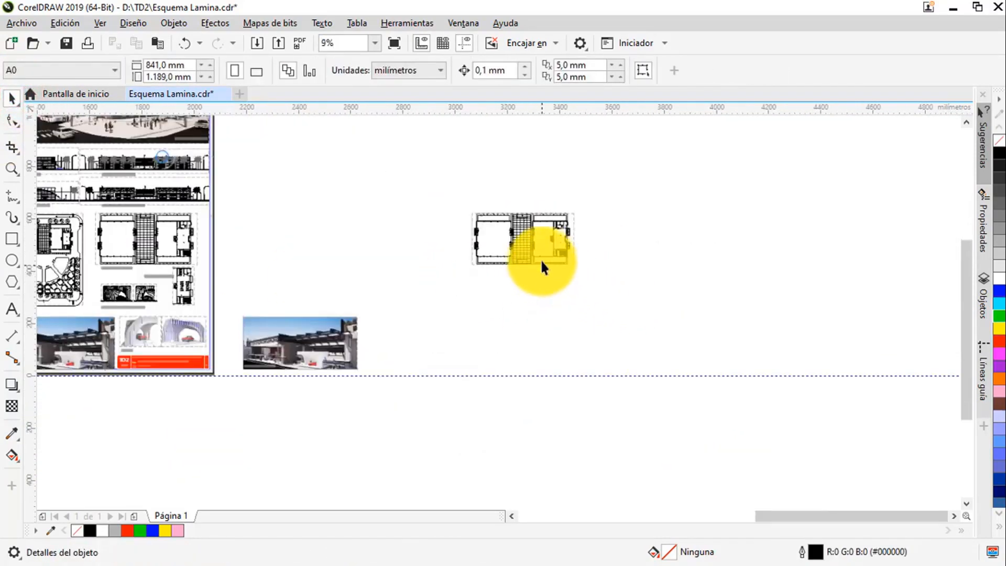
drag(542, 262, 564, 303)
scroll(788, 311, down, 1)
drag(775, 353, 532, 307)
scroll(533, 308, up, 1)
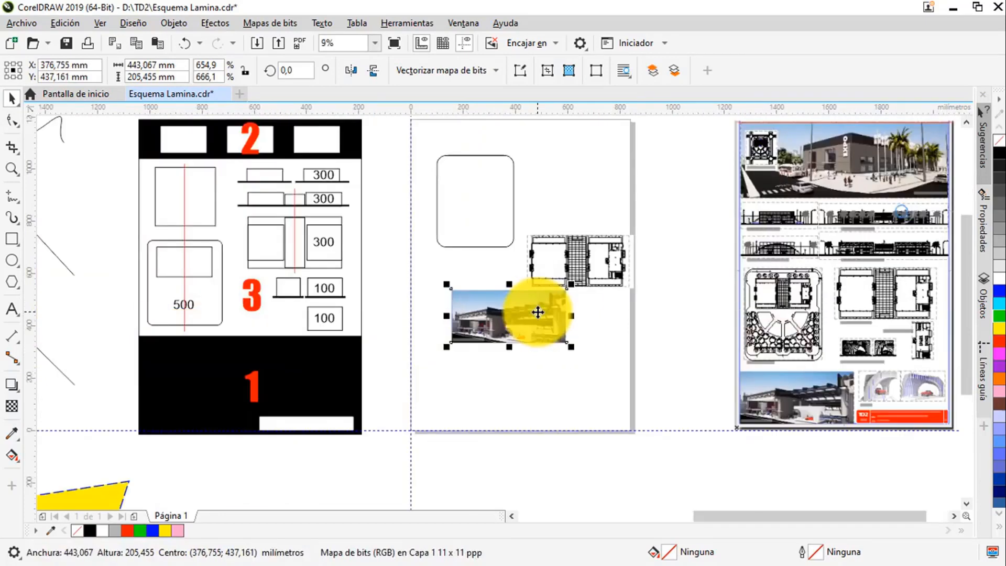
scroll(671, 207, up, 1)
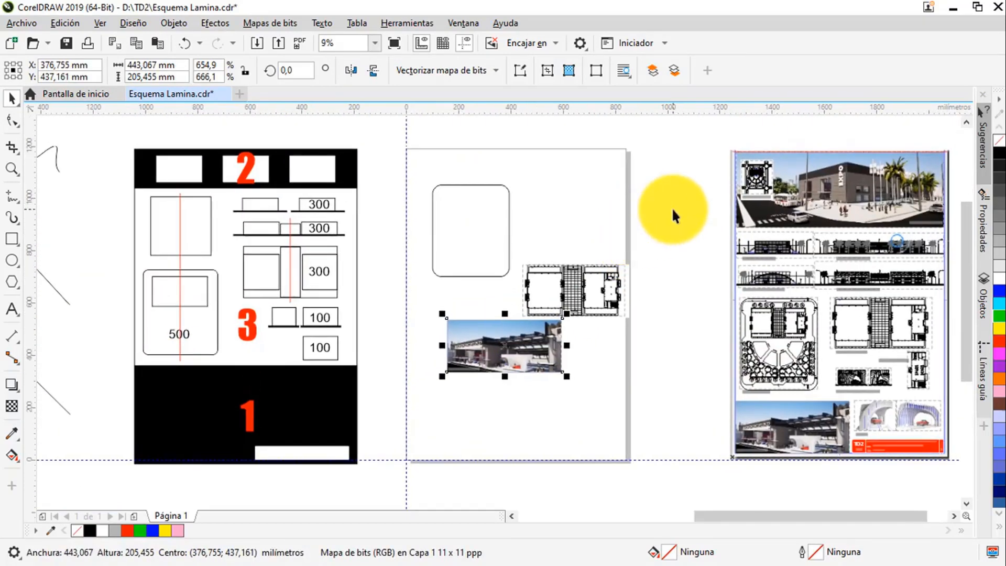
click(673, 210)
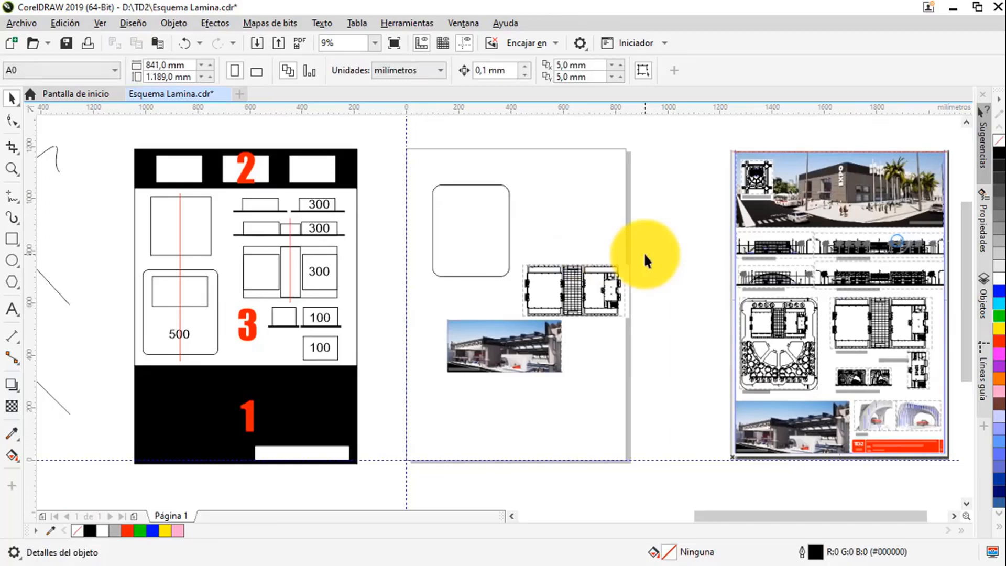
- Compare the numbered board scheme with the pieces placed on the page and with the reference board image
drag(149, 139, 432, 475)
click(413, 393)
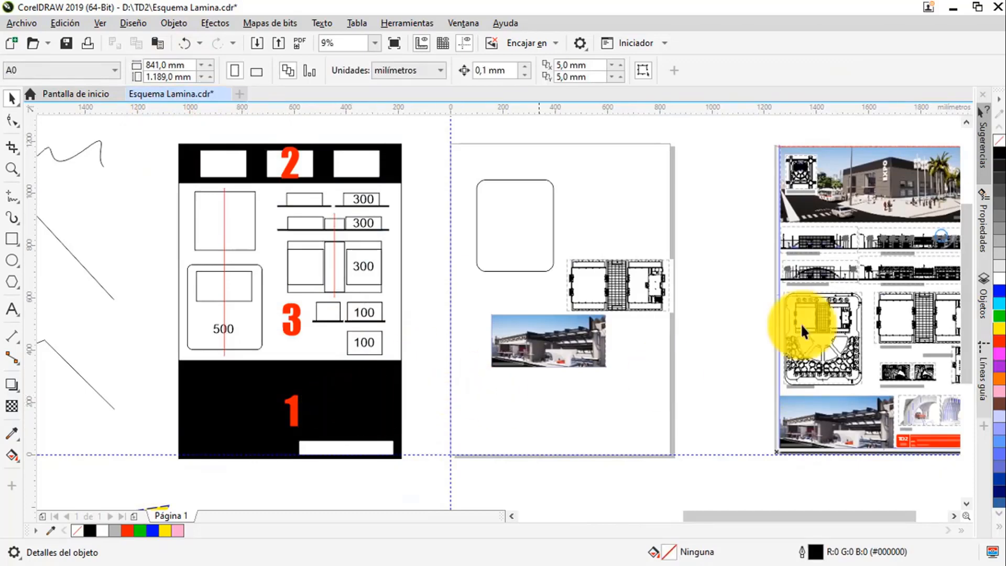
scroll(801, 323, right, 1)
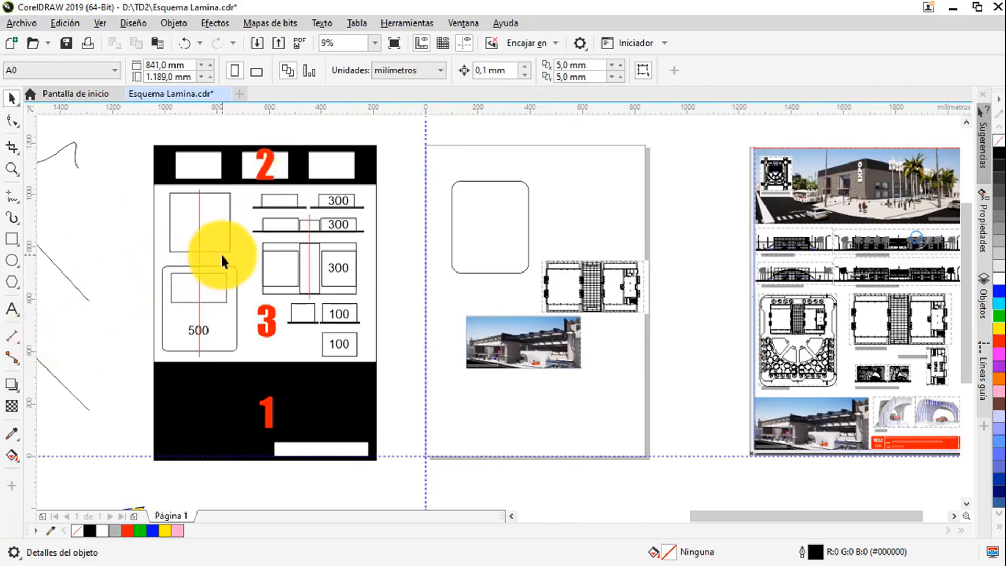
scroll(232, 252, up, 2)
scroll(231, 253, down, 2)
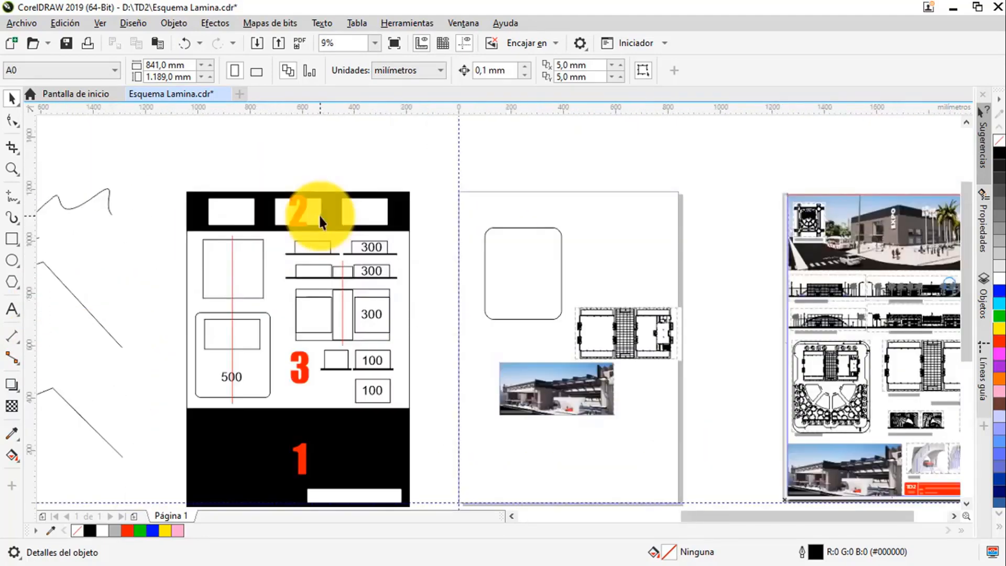
drag(318, 214, 411, 188)
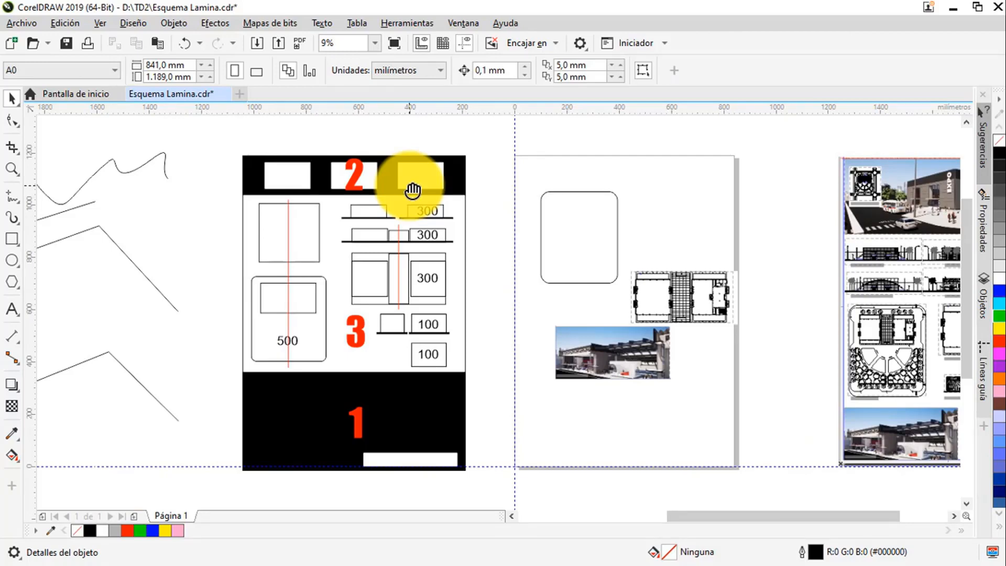
drag(658, 253, 489, 231)
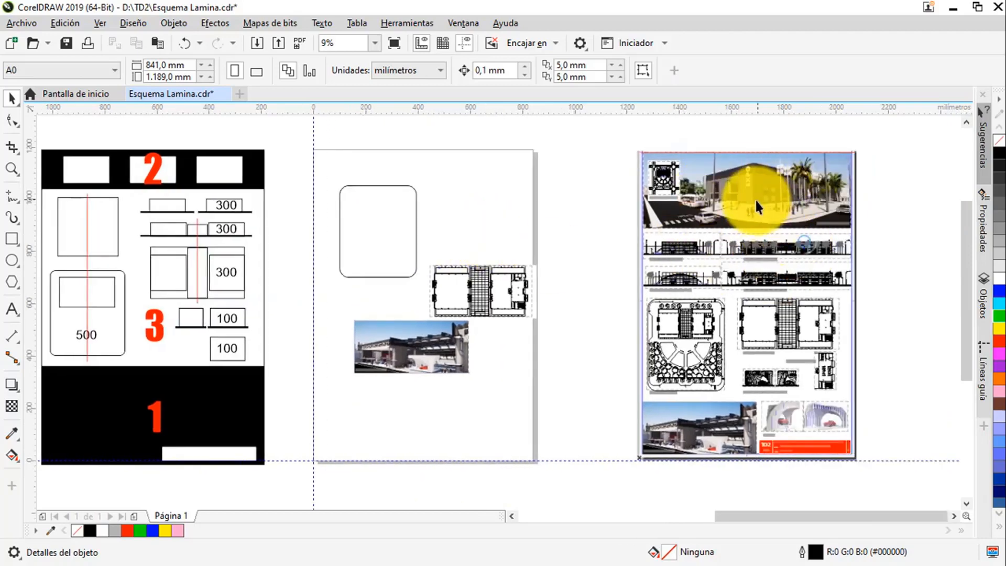
scroll(755, 198, left, 1)
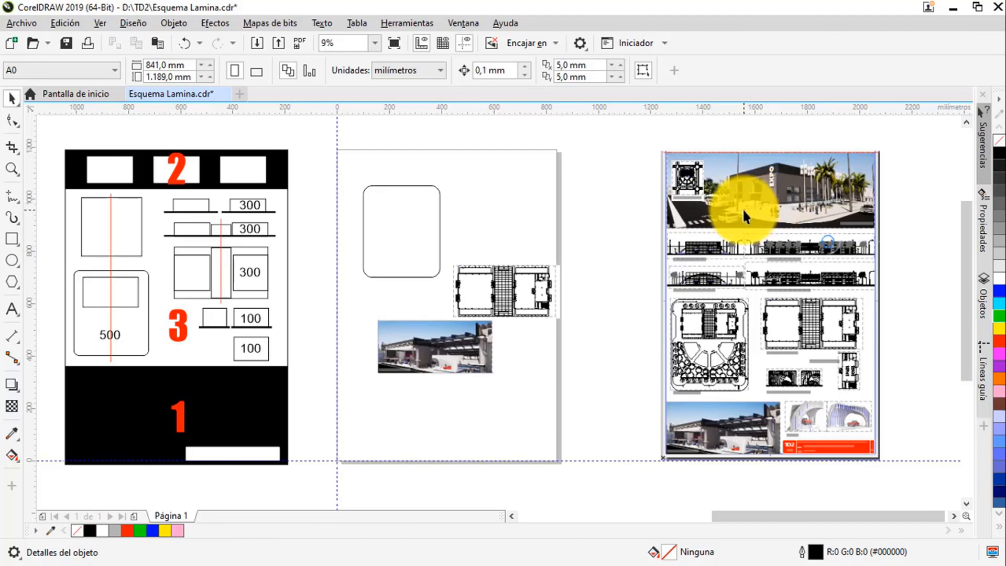
drag(618, 243, 626, 248)
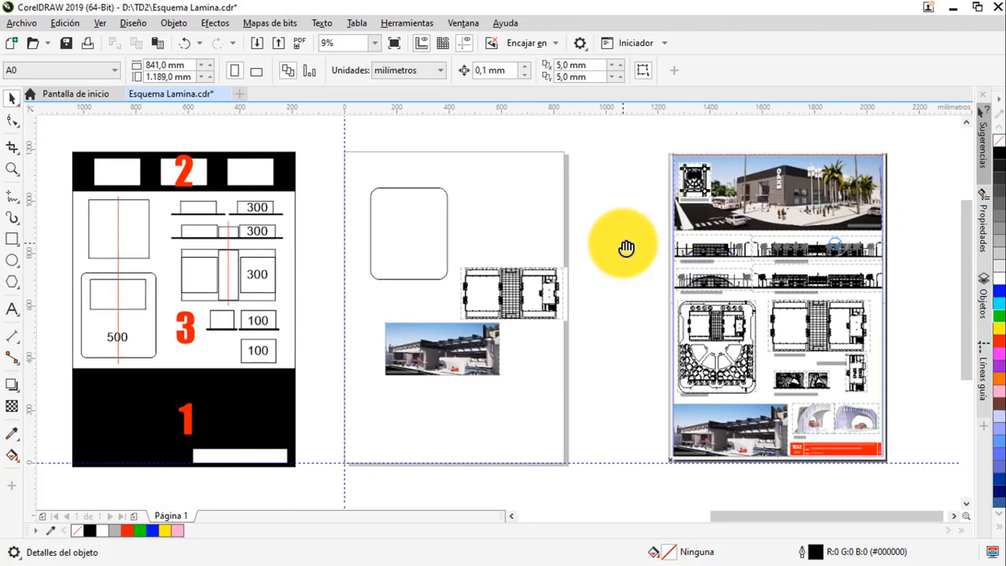
- Switch to ARCHICAD and open the 0. Planta Baja floor plan view
click(947, 10)
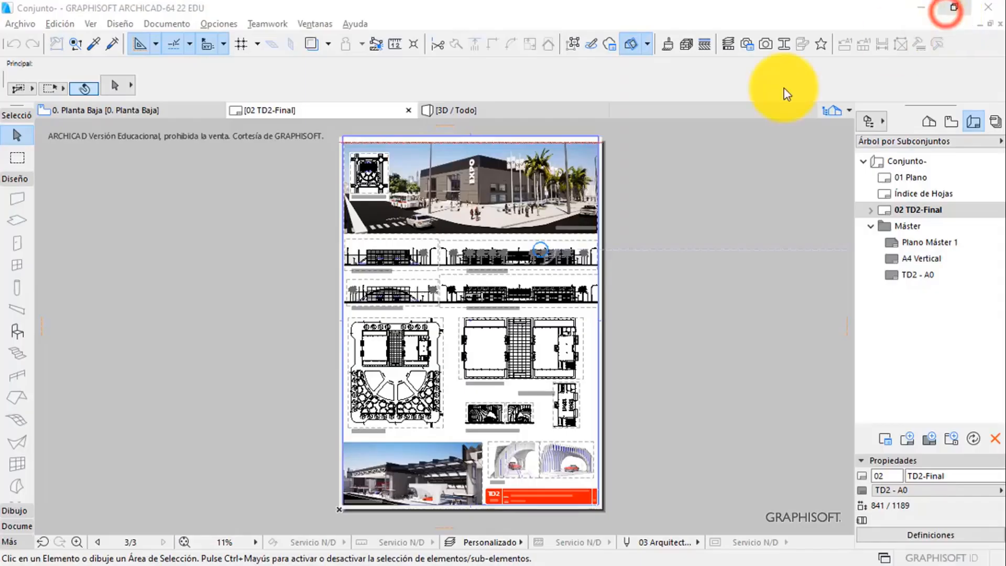
click(253, 112)
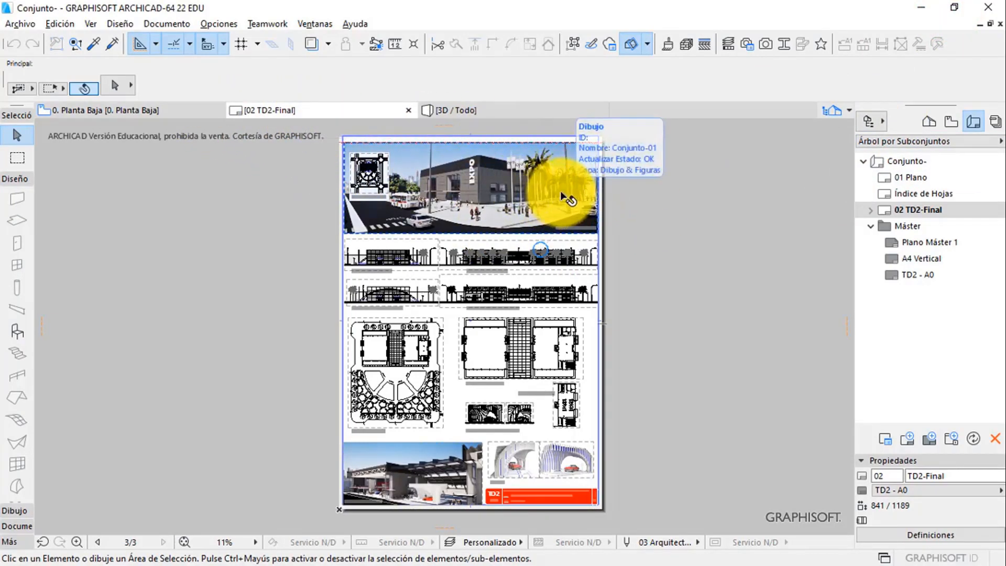
click(941, 318)
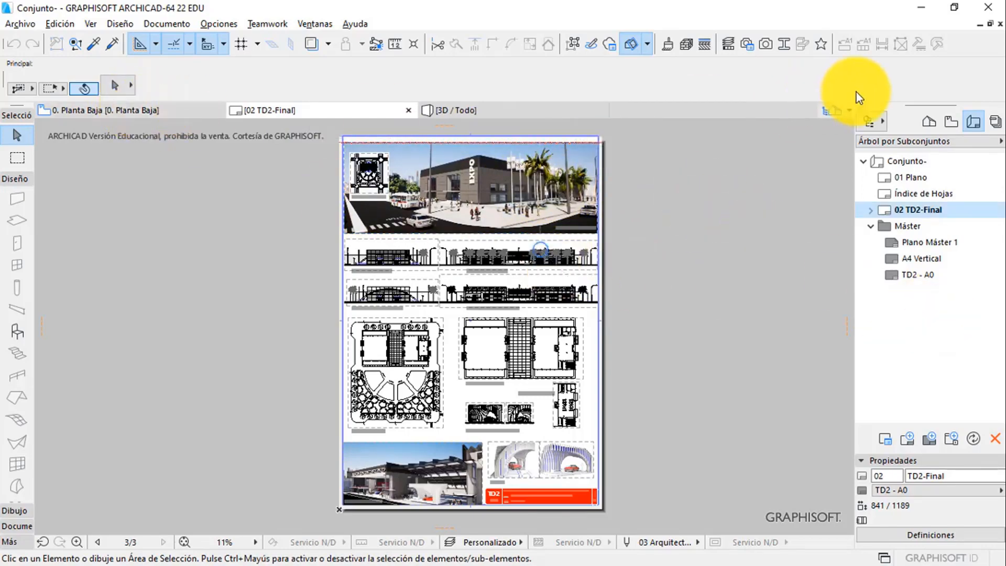
click(950, 125)
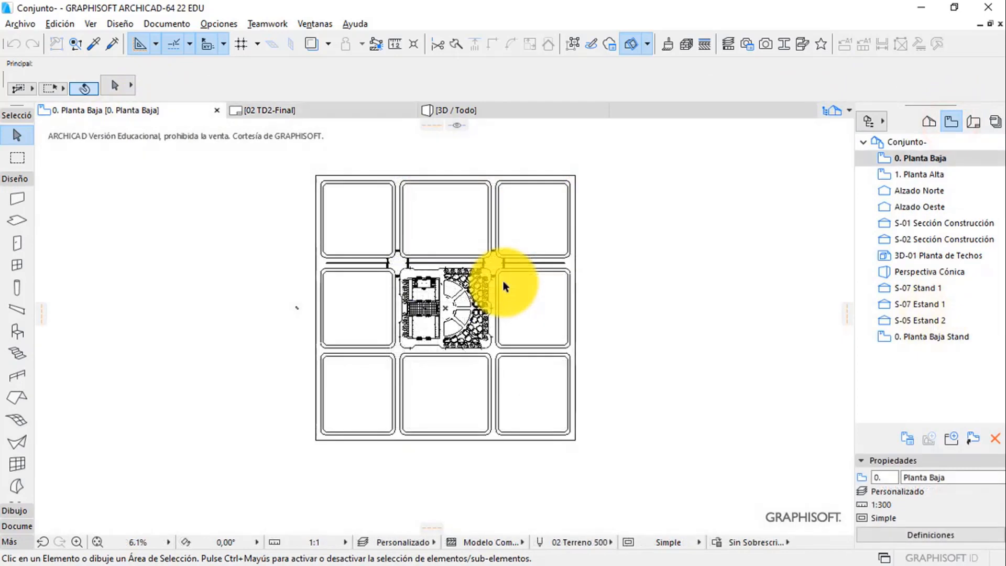
click(20, 24)
click(151, 9)
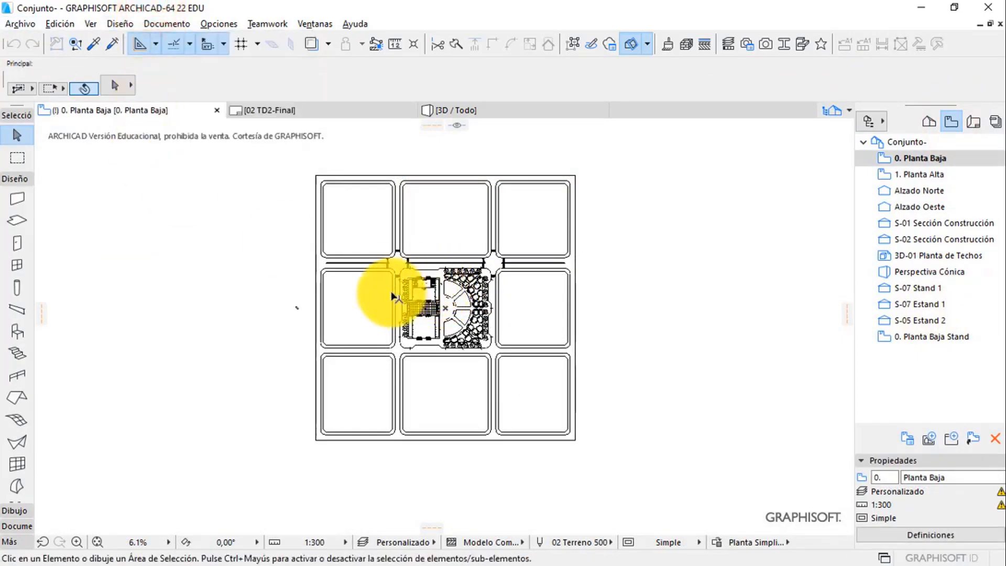
- Define a marquee area about 70.50 by 118.66 around the building in the central block of the plan
scroll(434, 289, up, 2)
scroll(438, 220, up, 3)
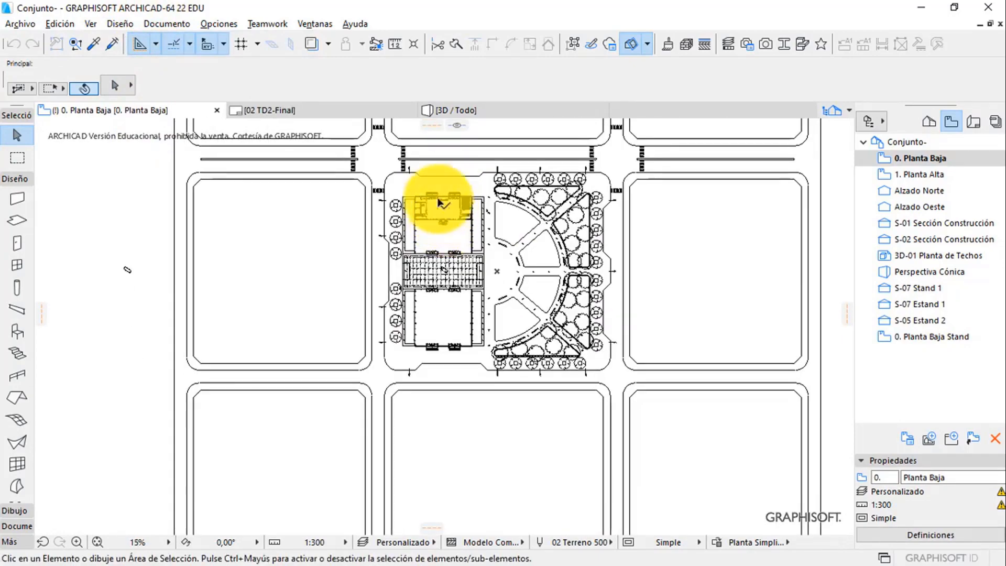
scroll(422, 254, up, 1)
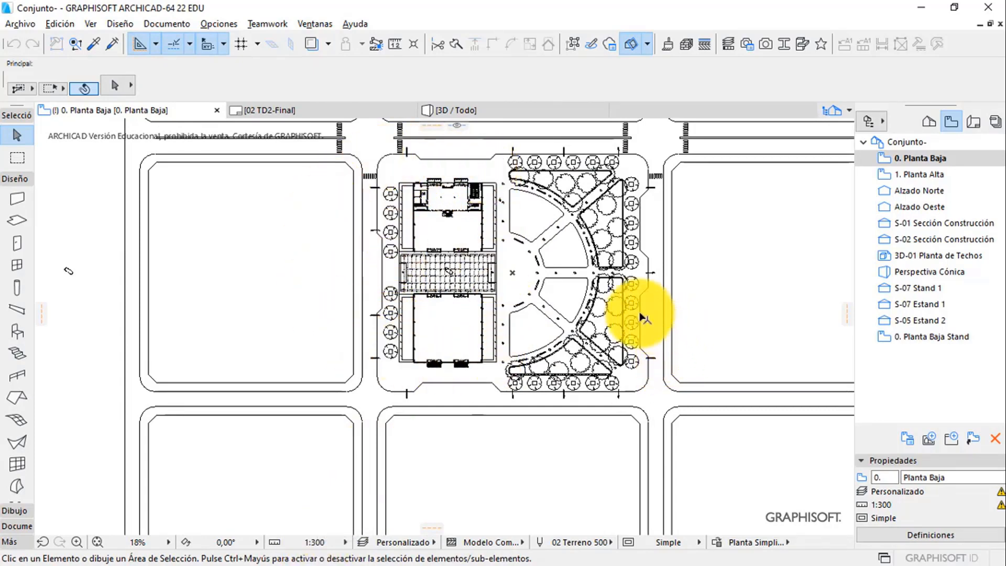
click(17, 157)
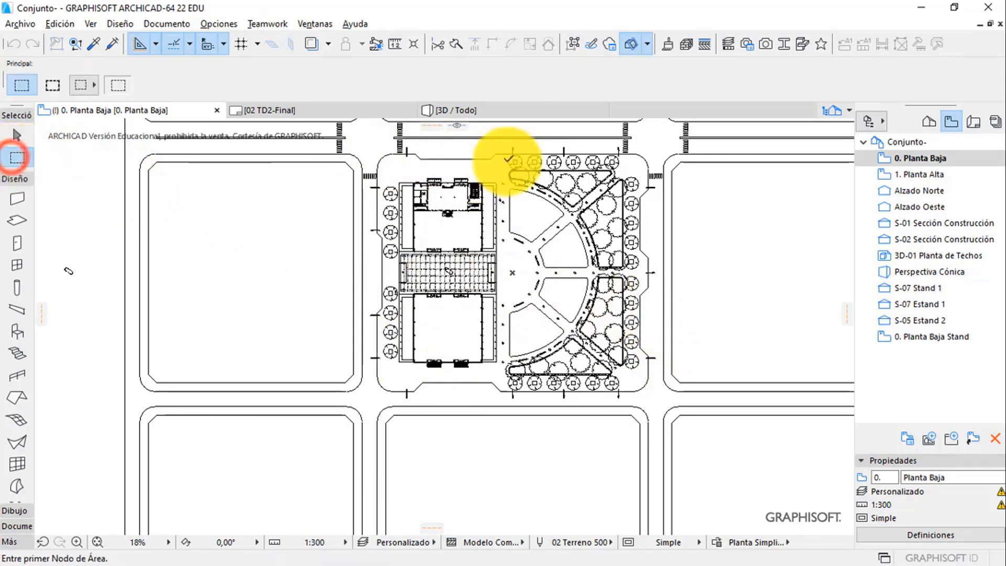
click(382, 174)
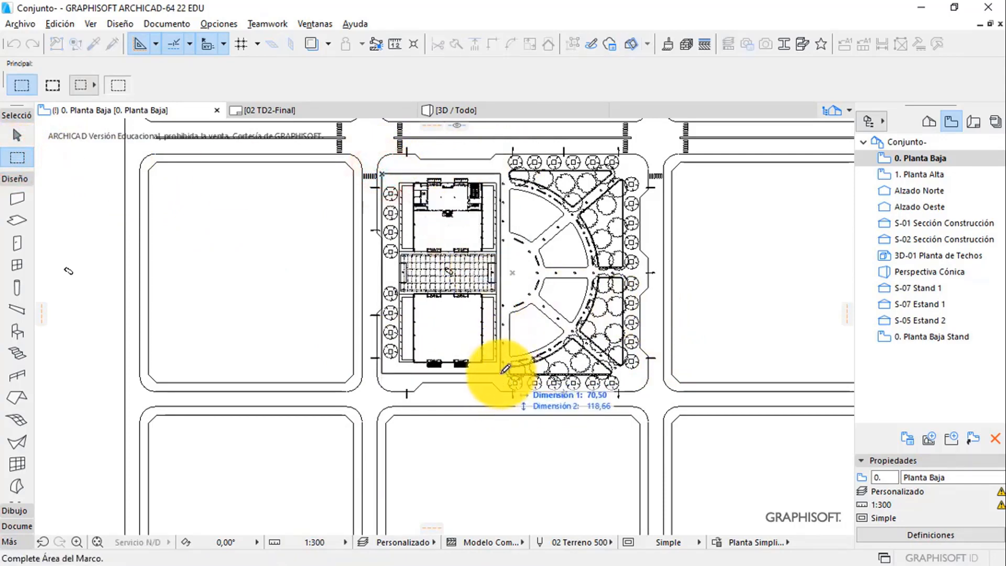
click(501, 372)
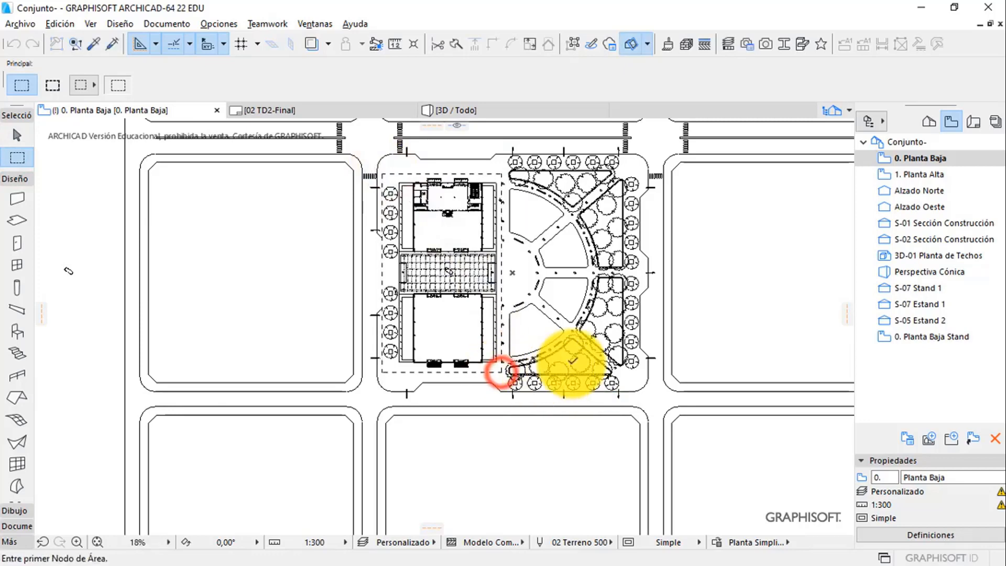
- Begin saving the plan as a PDF and set its page to A0 (ISO) - Métrico in vertical orientation, 841 by 1189 mm
click(16, 23)
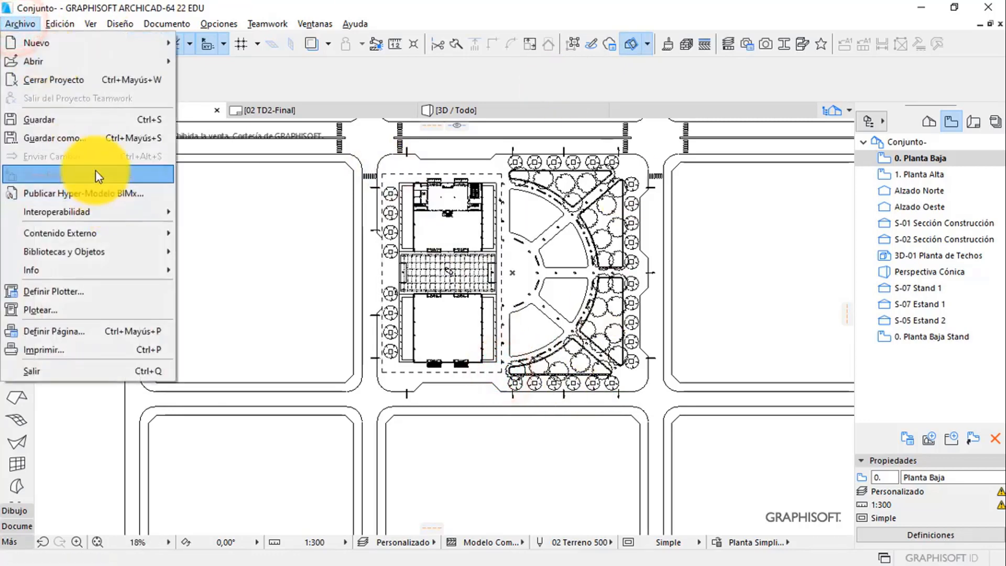
click(87, 140)
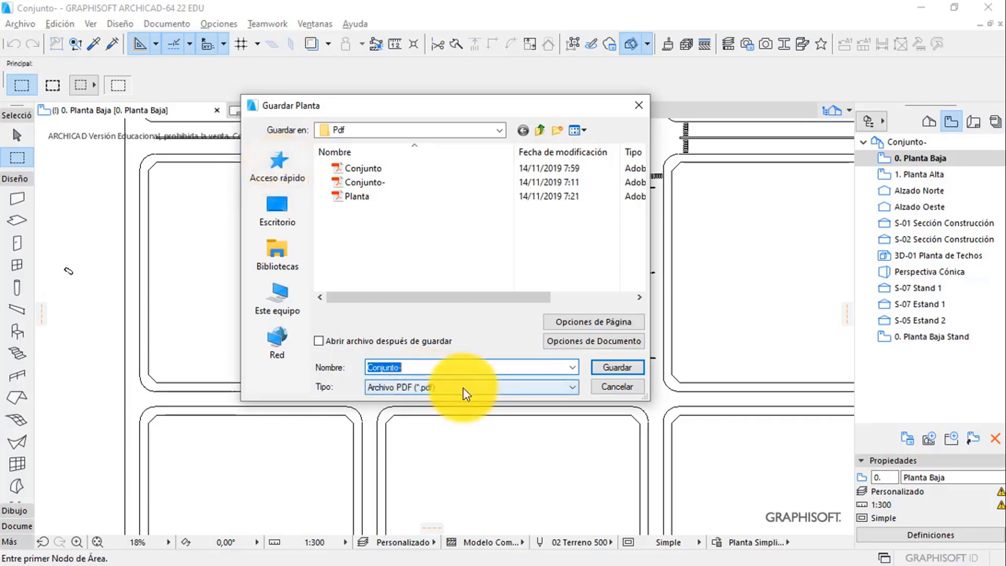
click(566, 324)
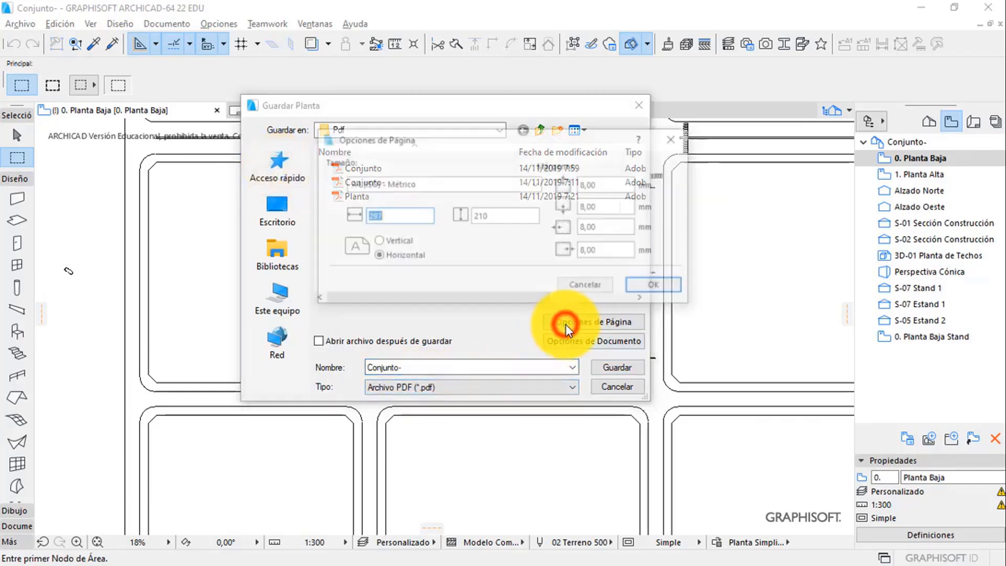
click(460, 183)
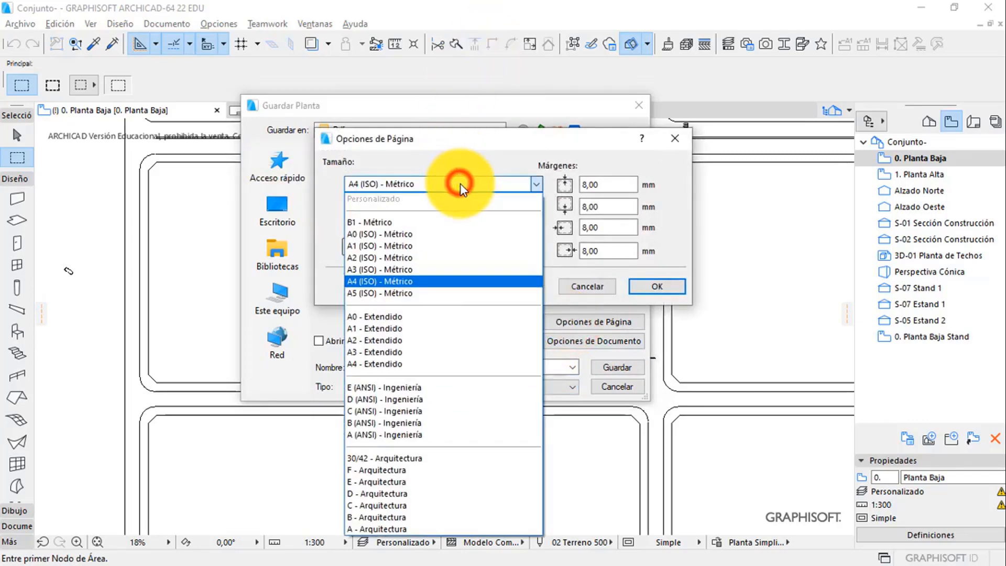
click(410, 236)
drag(519, 137, 540, 106)
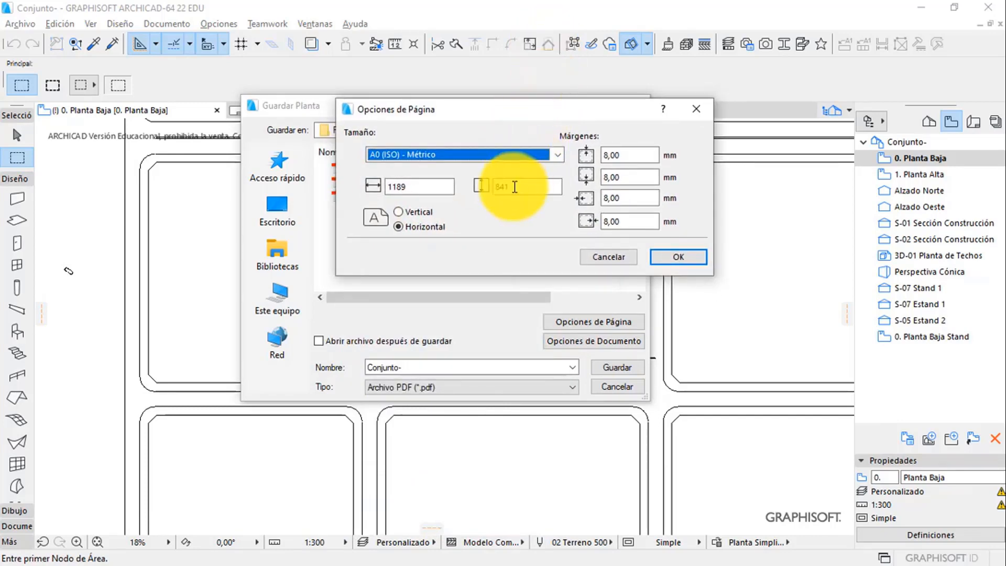
click(433, 213)
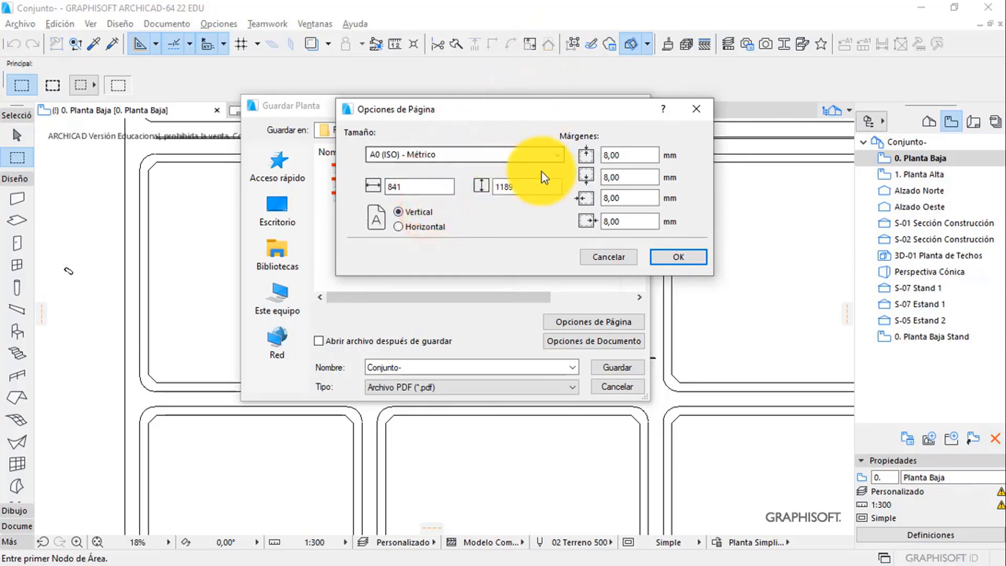
click(677, 257)
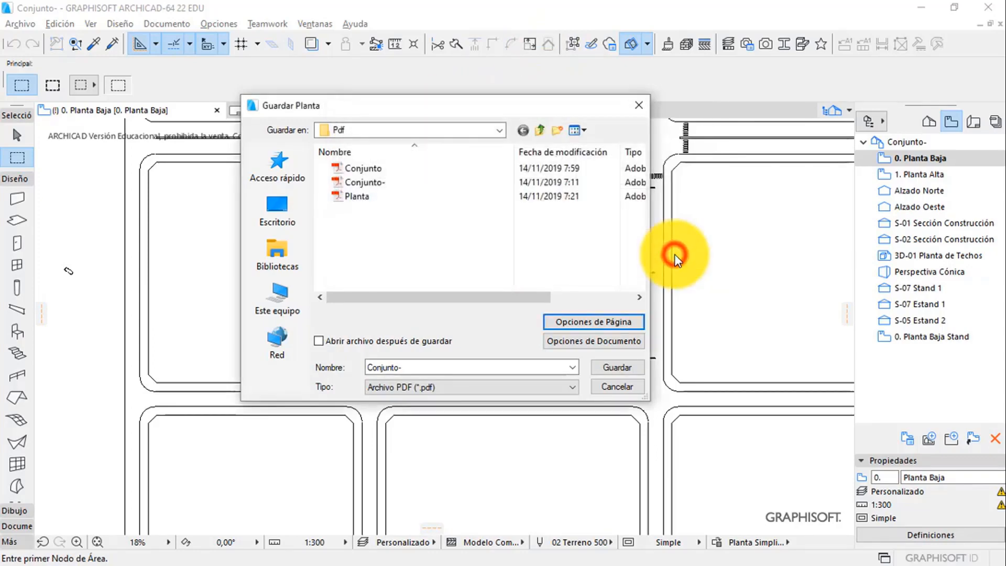
- Set the document options of the plan export to save the PDF in Escala de grises
click(616, 341)
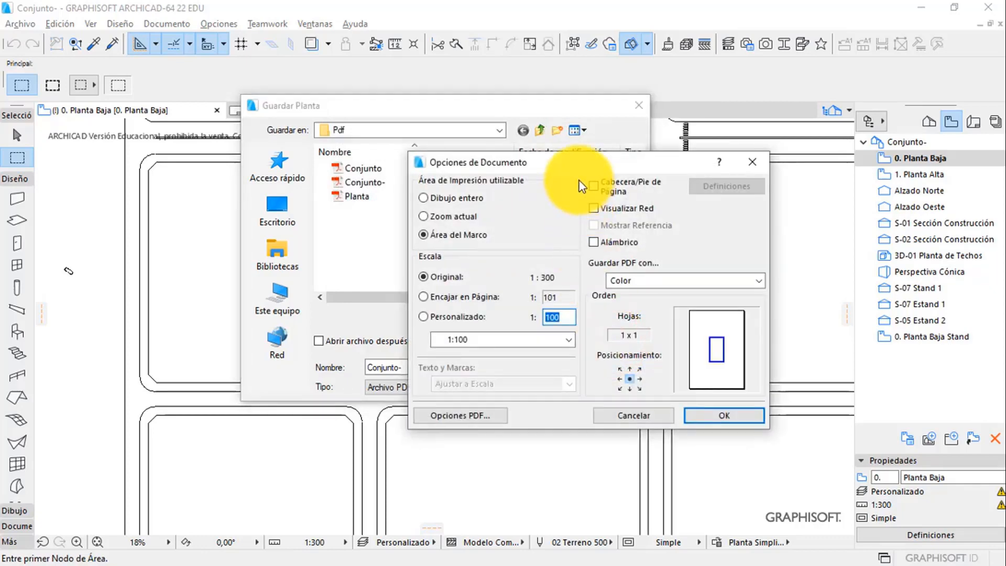
drag(582, 160, 538, 152)
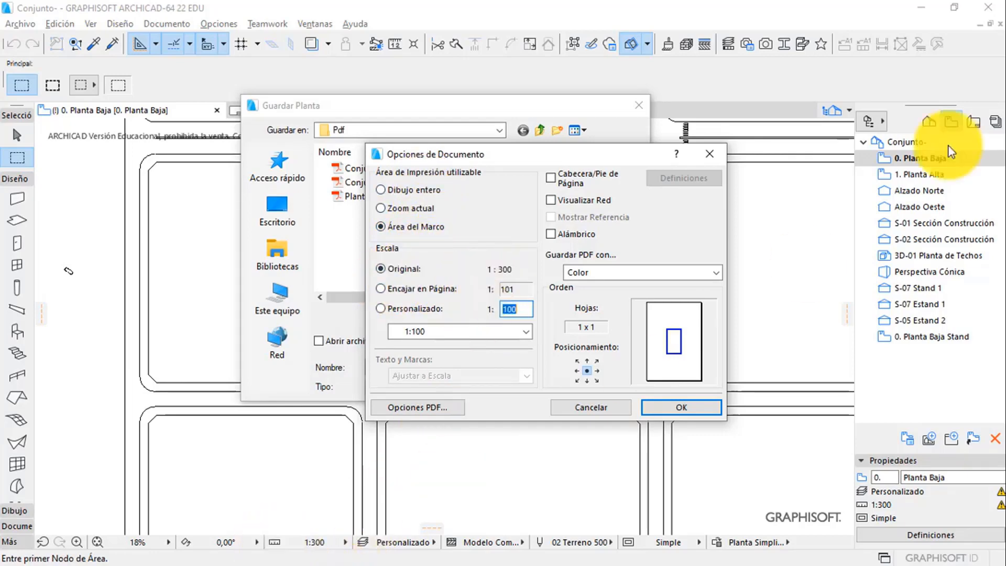
mouse_move(944, 111)
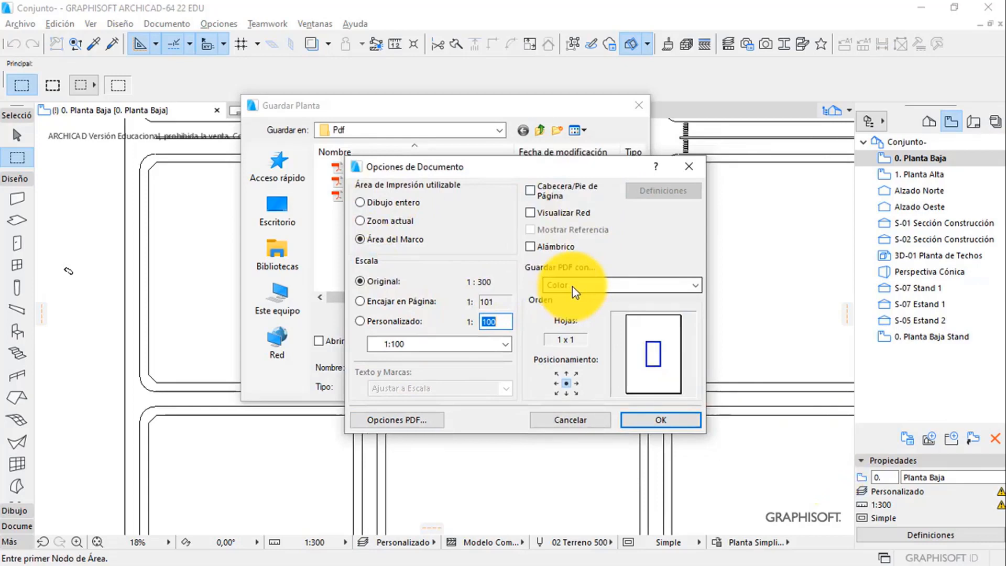
click(572, 285)
click(586, 324)
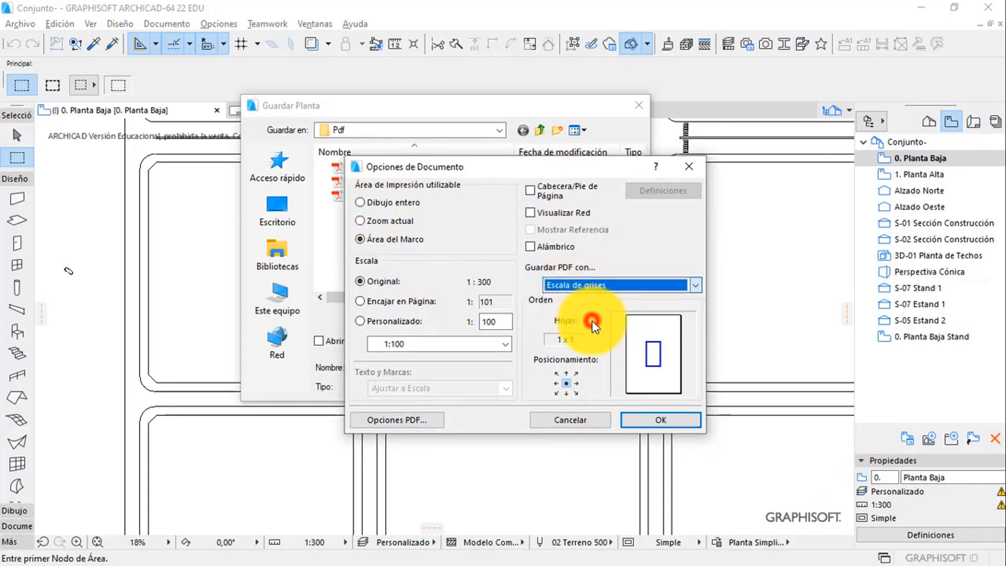
drag(549, 174, 587, 167)
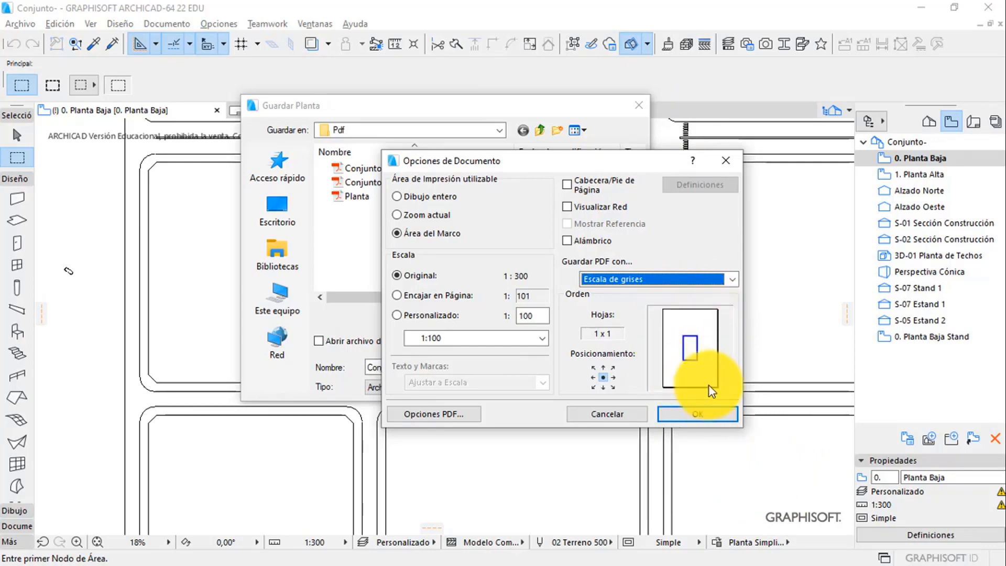
- Check the PDF content, security and resolution options, keep them as they are and accept the document options
click(461, 414)
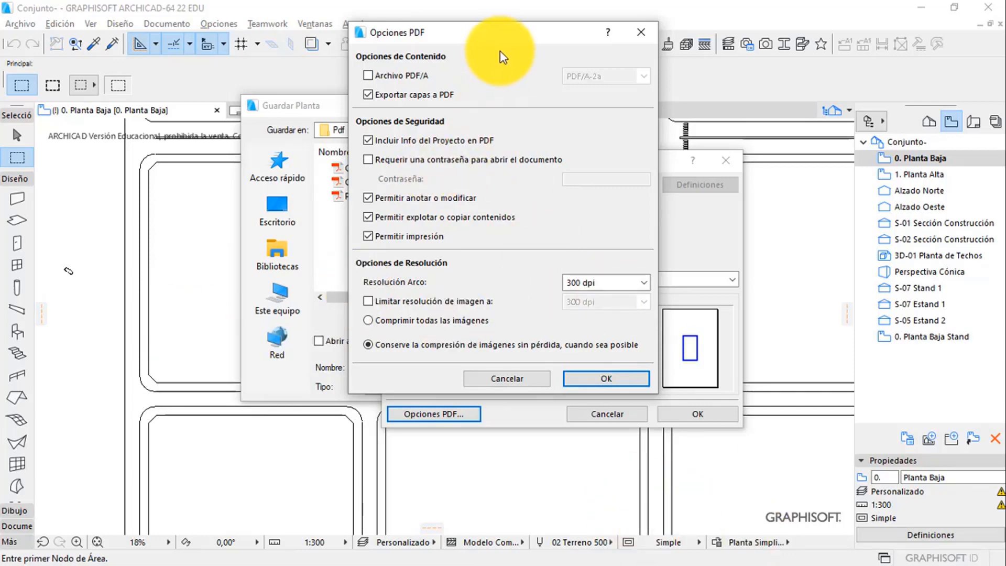
drag(496, 38, 514, 41)
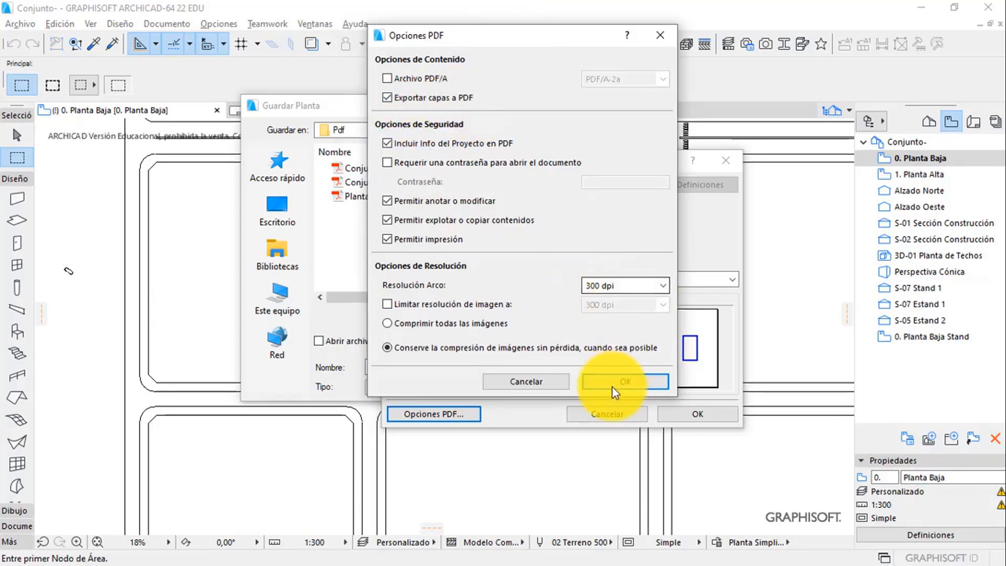
click(637, 382)
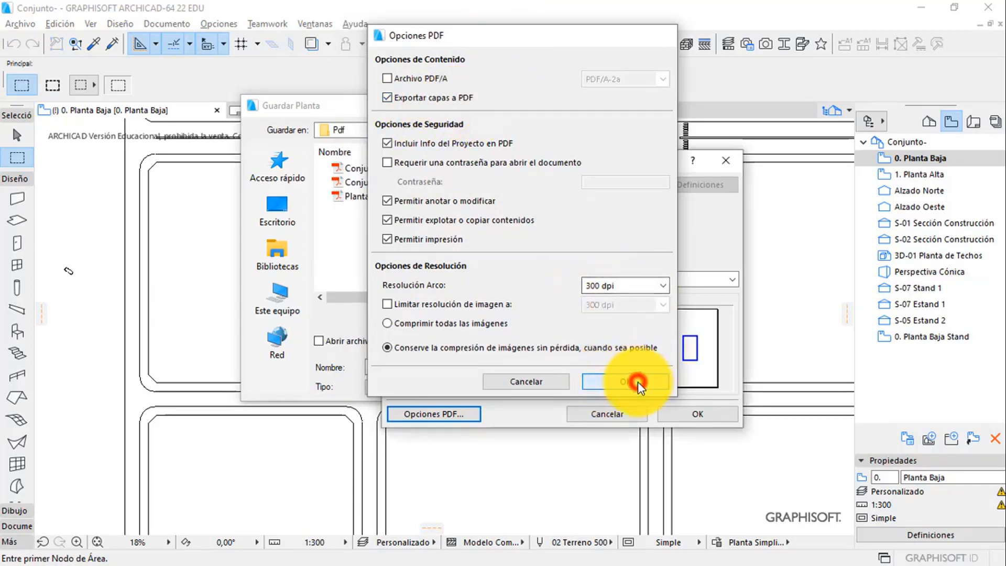
click(697, 413)
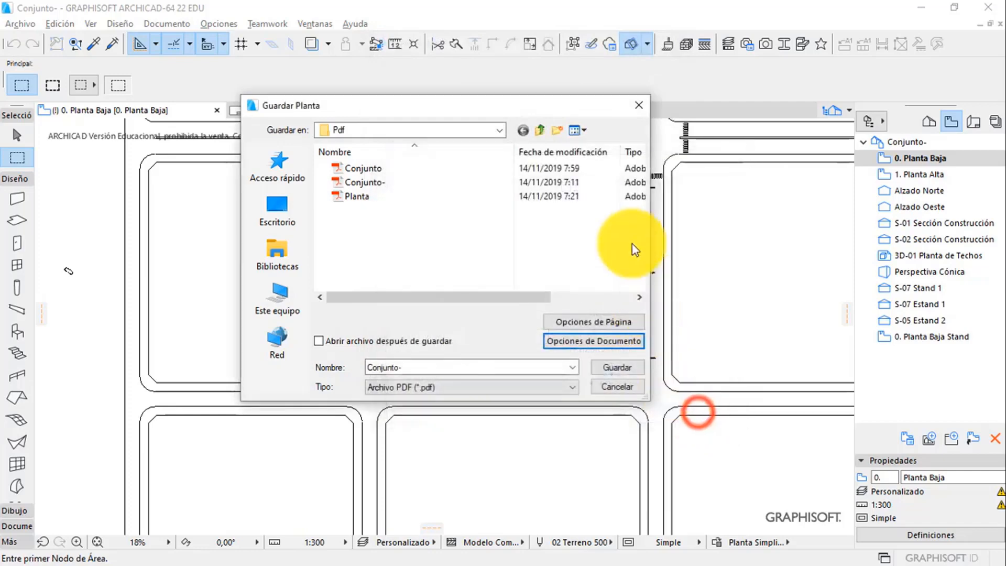
- Save the plan PDF in the Pdf folder under the name 11 instead of replacing the existing Conjunto-.pdf
click(626, 368)
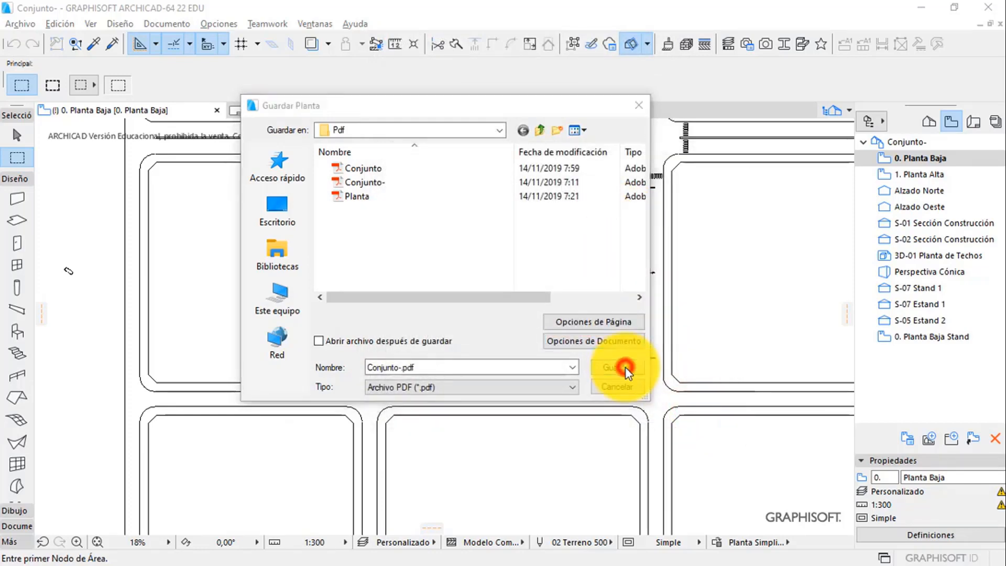
click(594, 290)
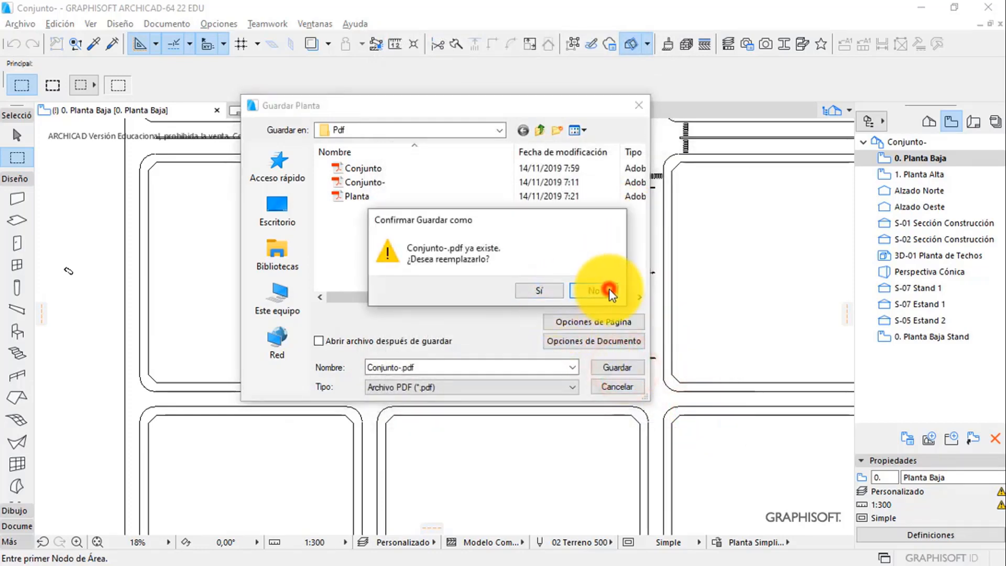
click(444, 366)
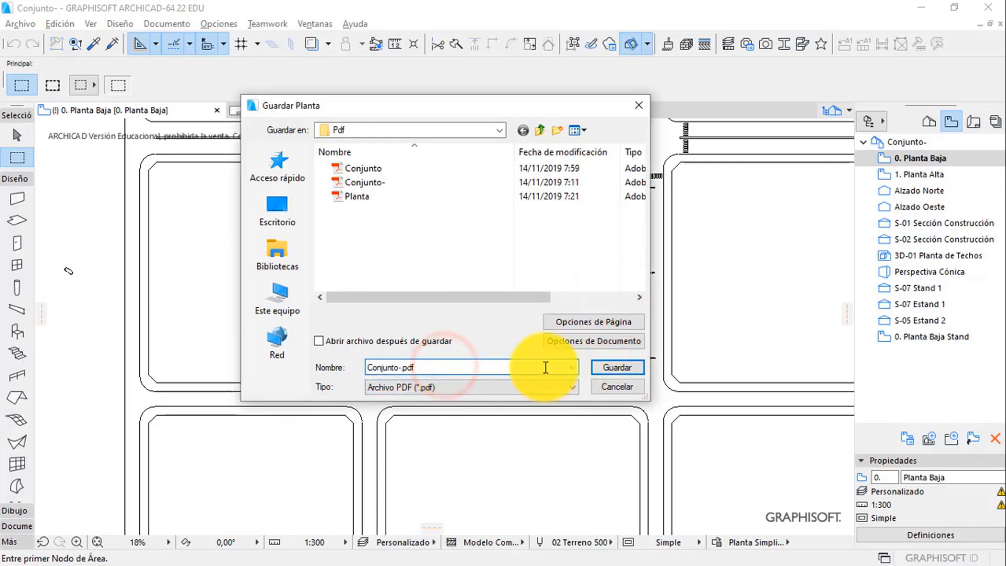
key(Left)
key(Left)
key(Left)
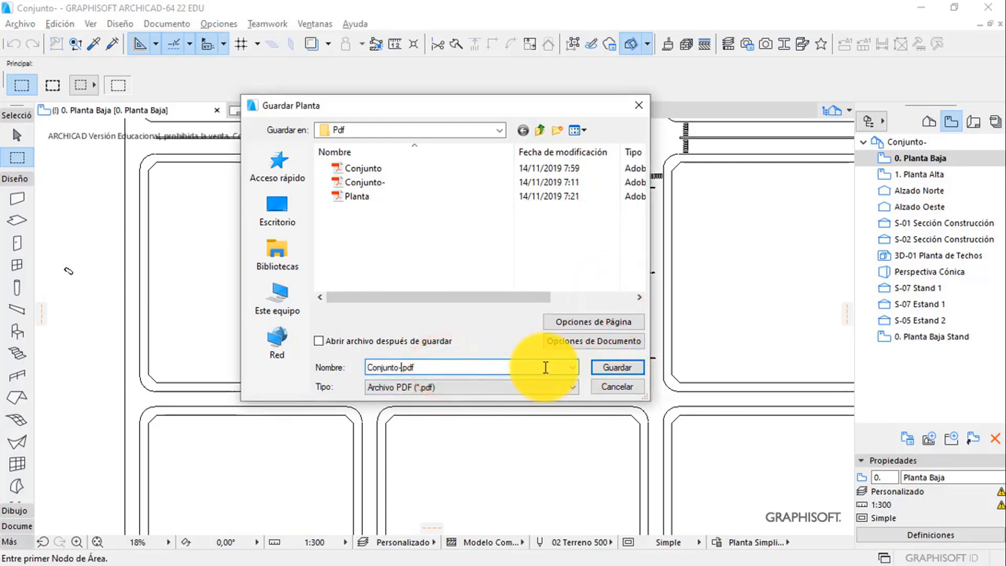
key(shift+Home)
text(11)
key(Return)
- Remove the marquee area around the building in the central block
click(553, 242)
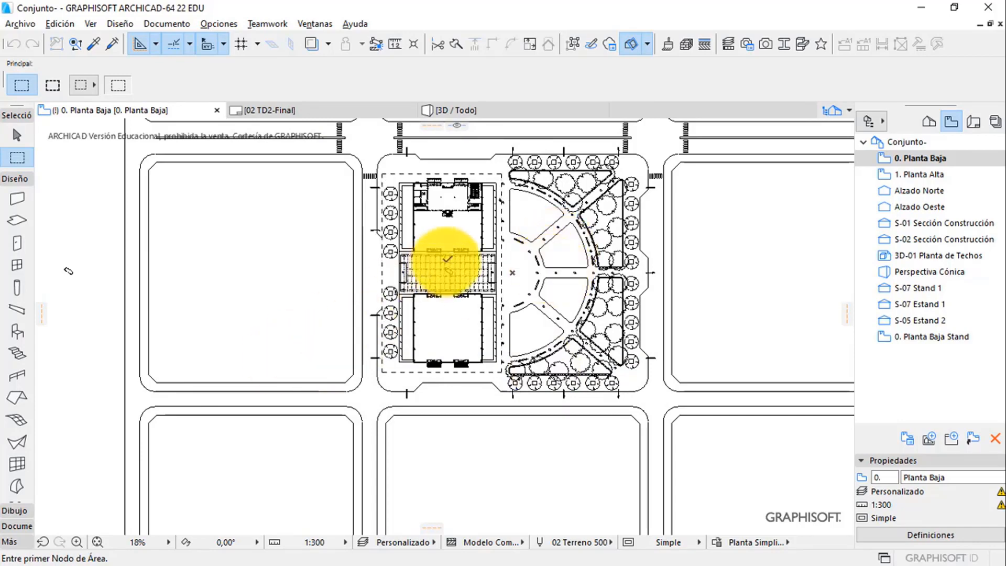
middle_click(518, 271)
drag(518, 271, 456, 292)
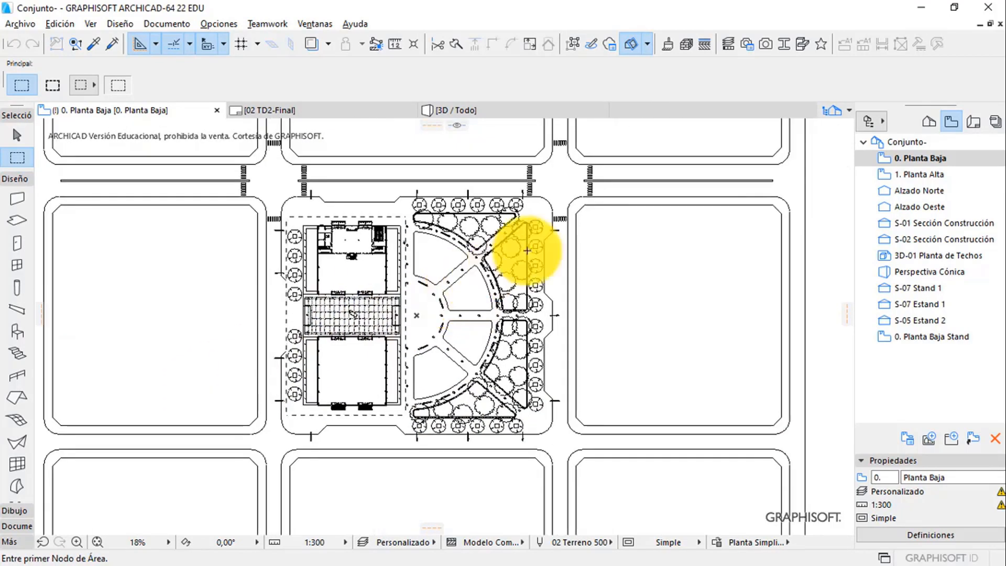
click(605, 247)
click(605, 247)
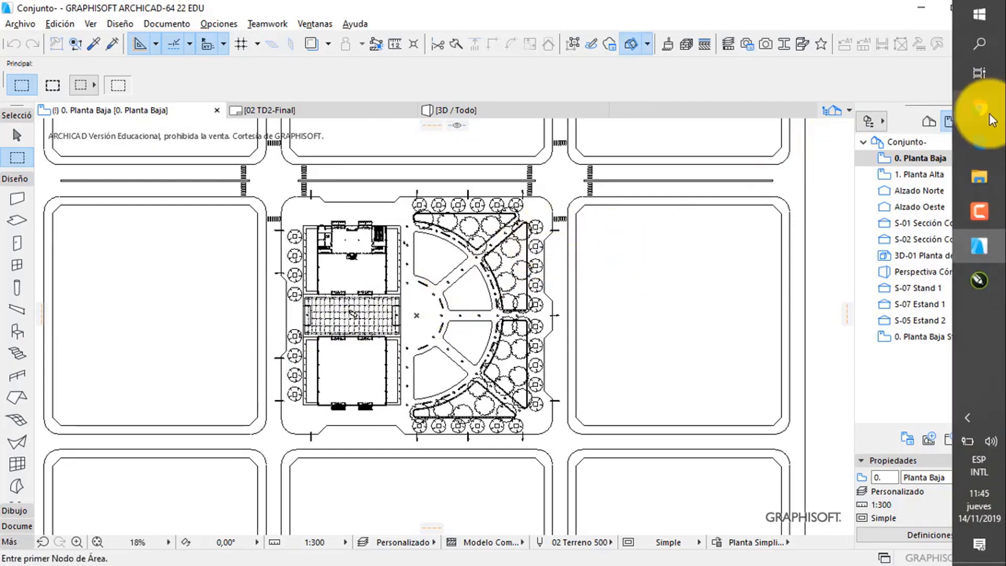
- Create a new layout named Plano in the layout book, based on the TD2 - A0 master layout
click(975, 121)
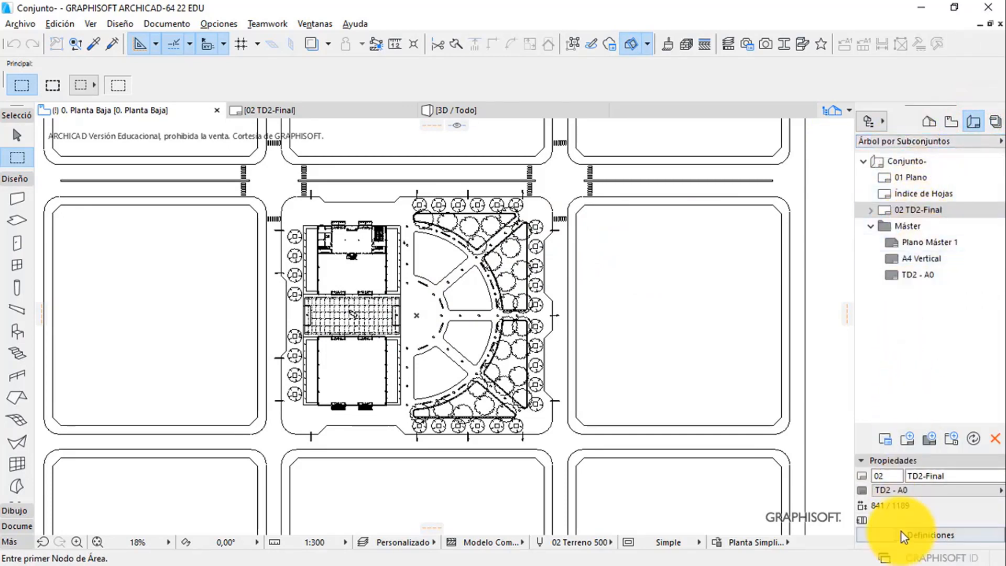
click(913, 441)
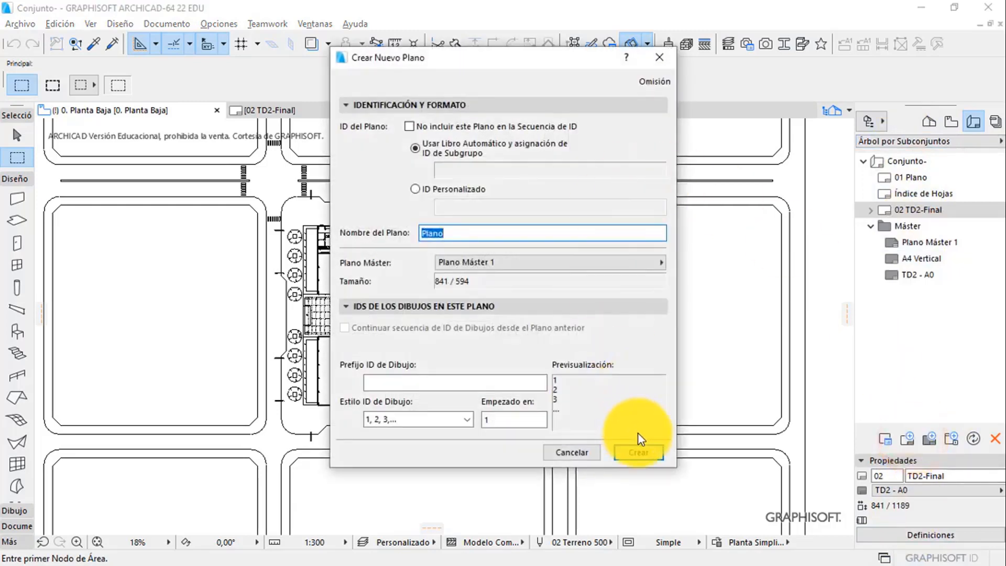
click(535, 264)
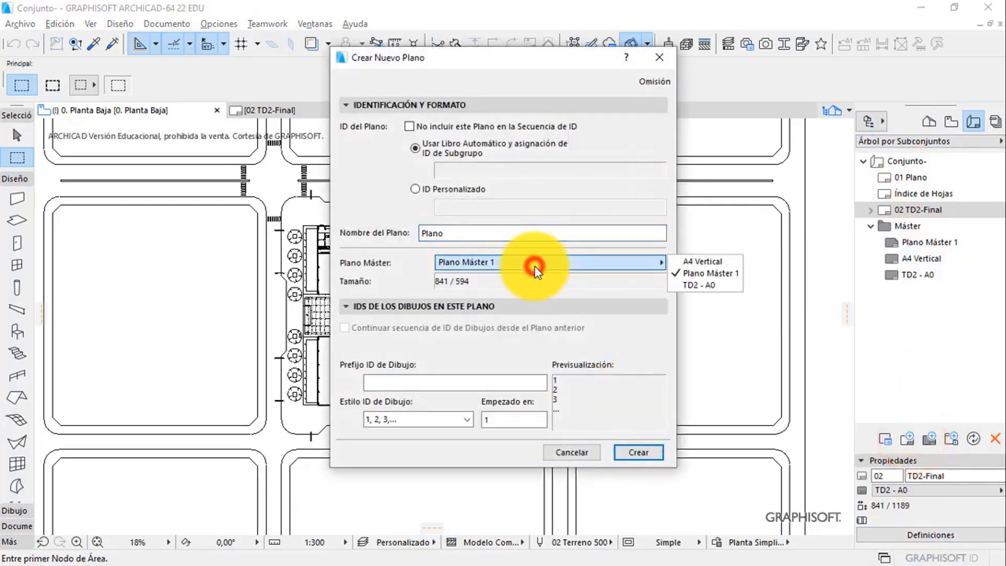
click(691, 285)
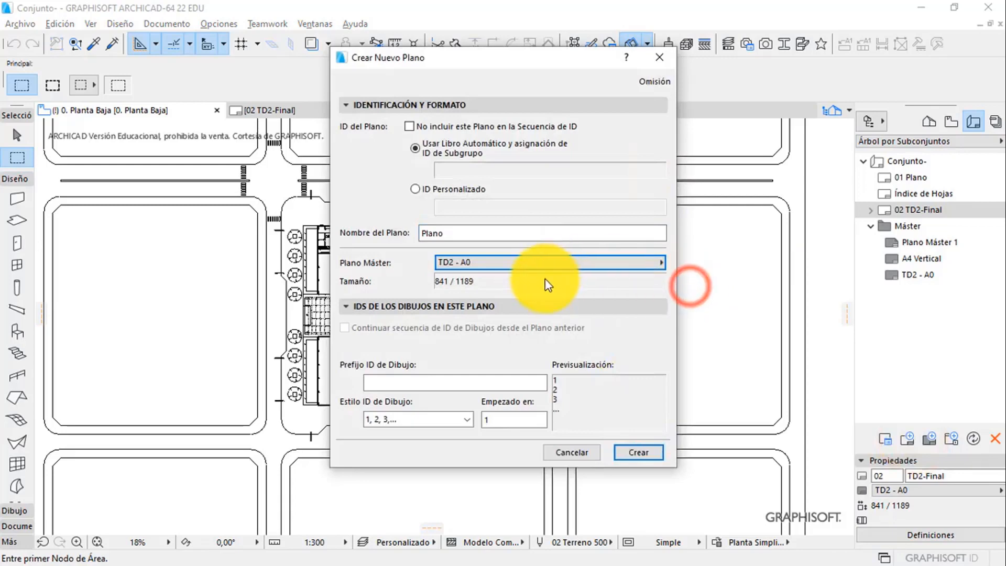
click(641, 450)
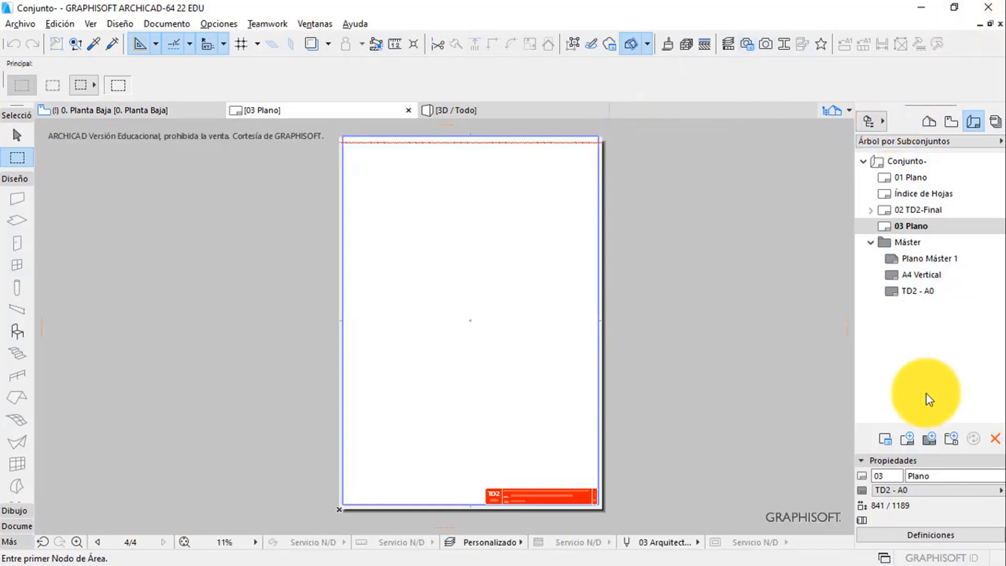
- Add the 03 Plano layout to the TD2 publisher set using the project organizer
click(994, 123)
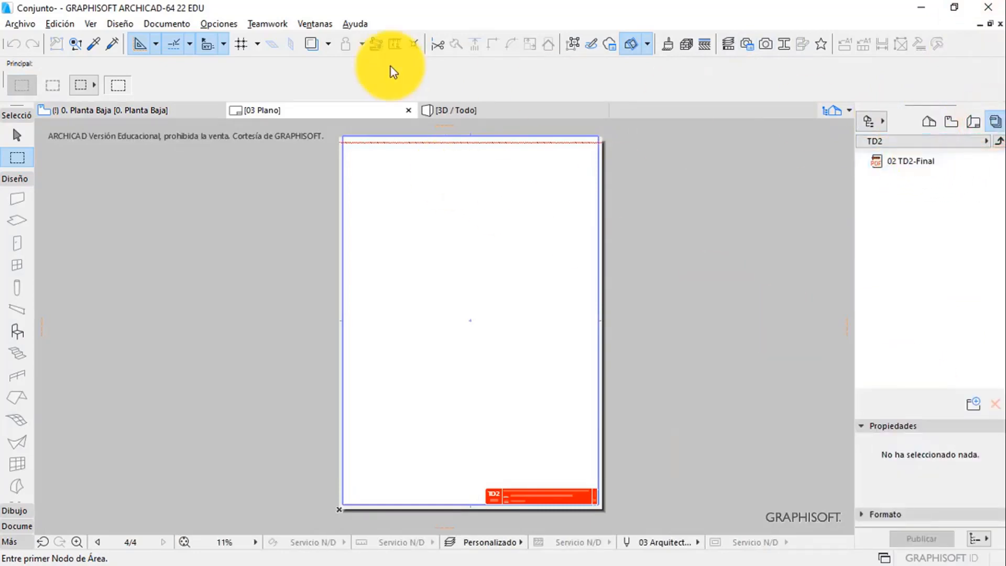
click(215, 26)
mouse_move(169, 24)
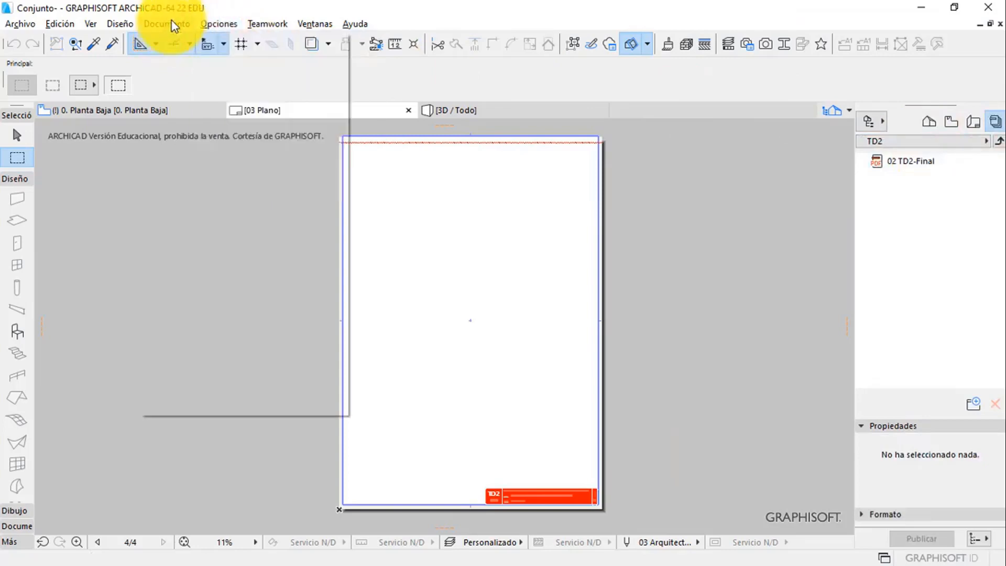
click(190, 404)
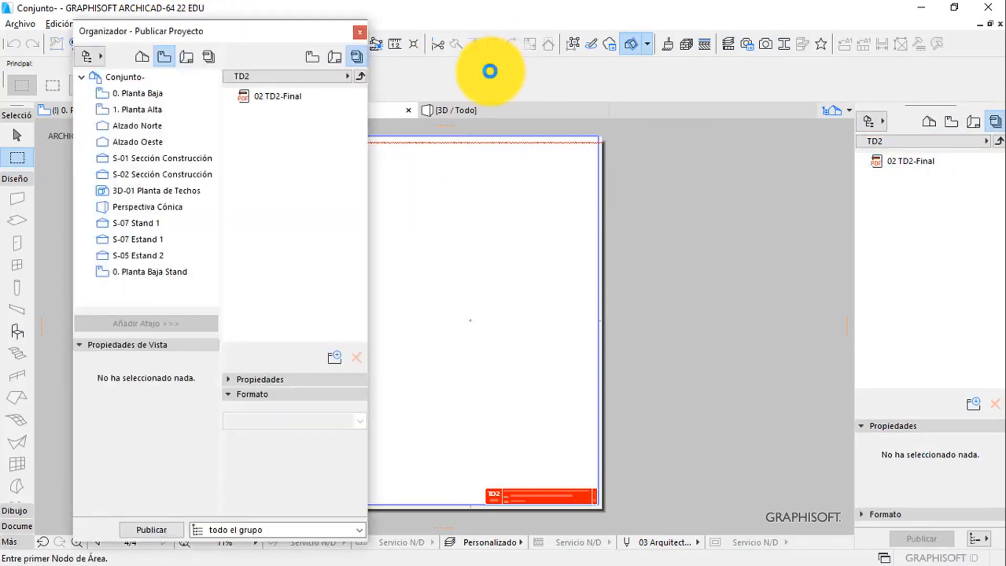
drag(314, 38, 333, 25)
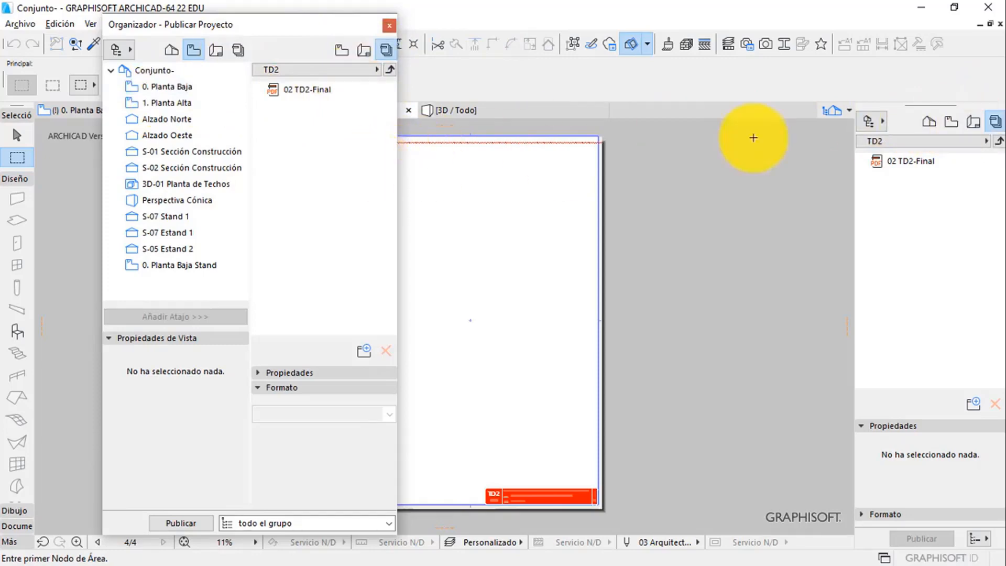
click(215, 50)
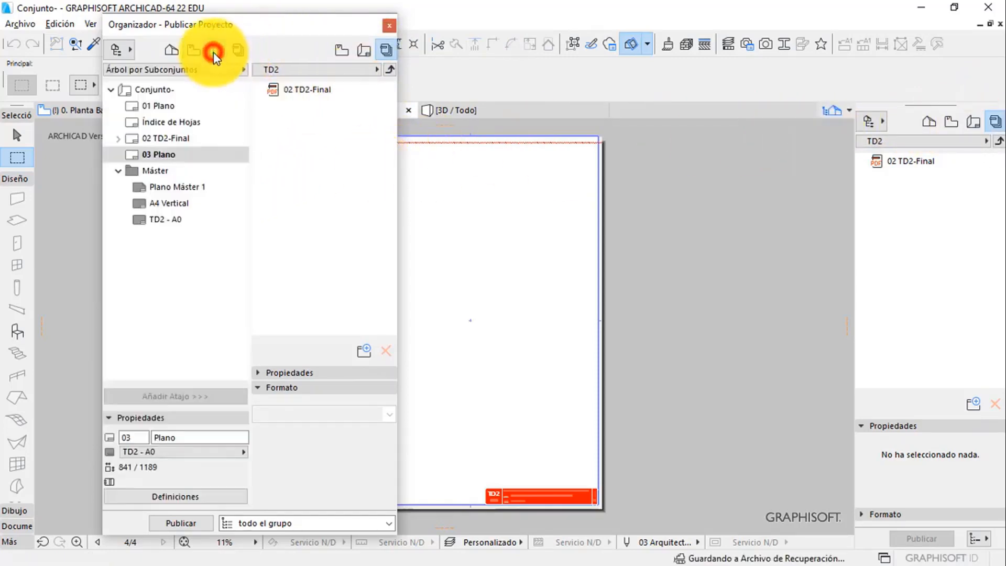
drag(178, 161, 303, 140)
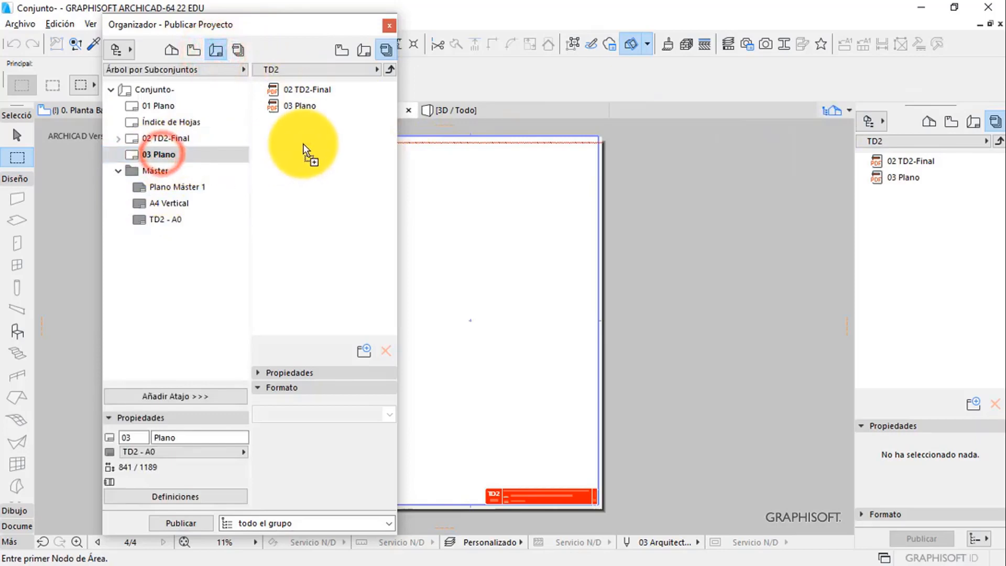
click(390, 25)
- Select 03 Plano in the TD2 publisher set and limit publishing to elementos seleccionados
click(915, 177)
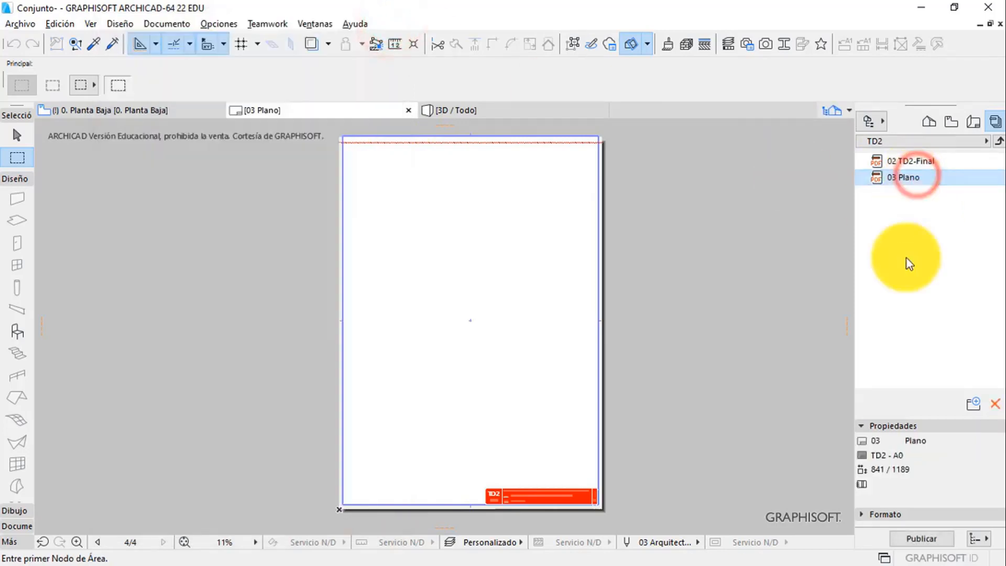
click(980, 538)
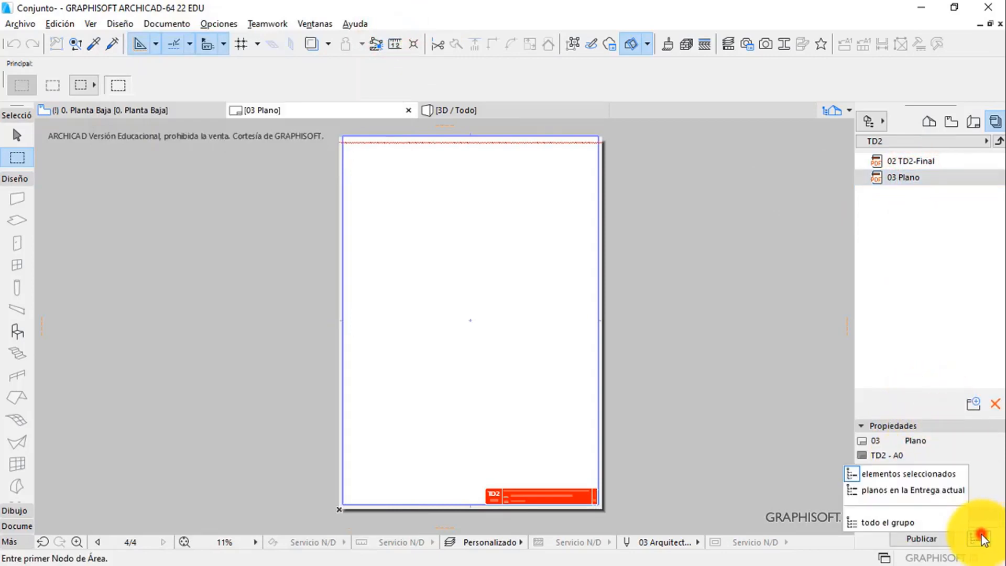
click(932, 474)
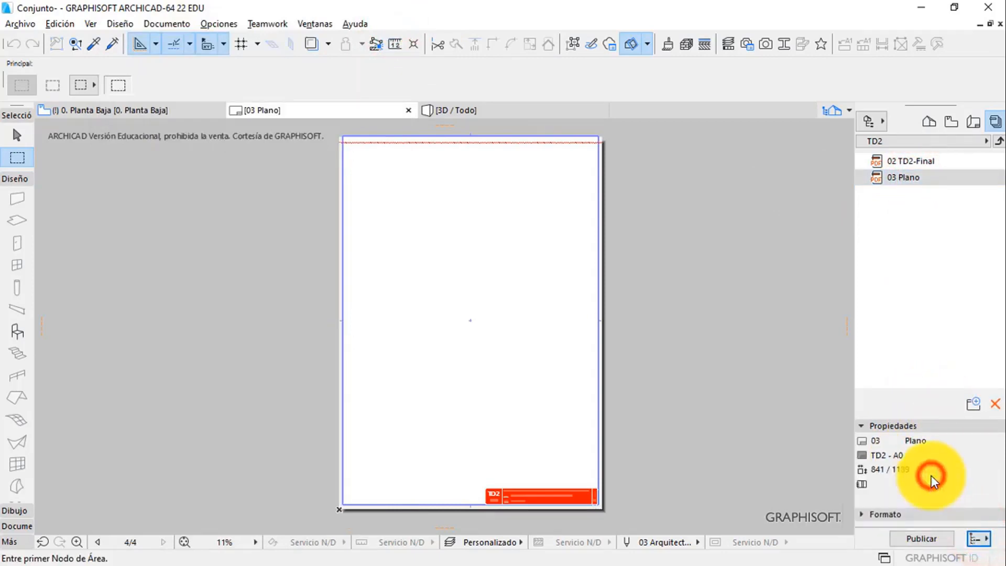
- Set the TD2 publisher output to a single PDF named 02 in D:\TD2 using Guardar documentos, and publish 03 Plano
right_click(918, 177)
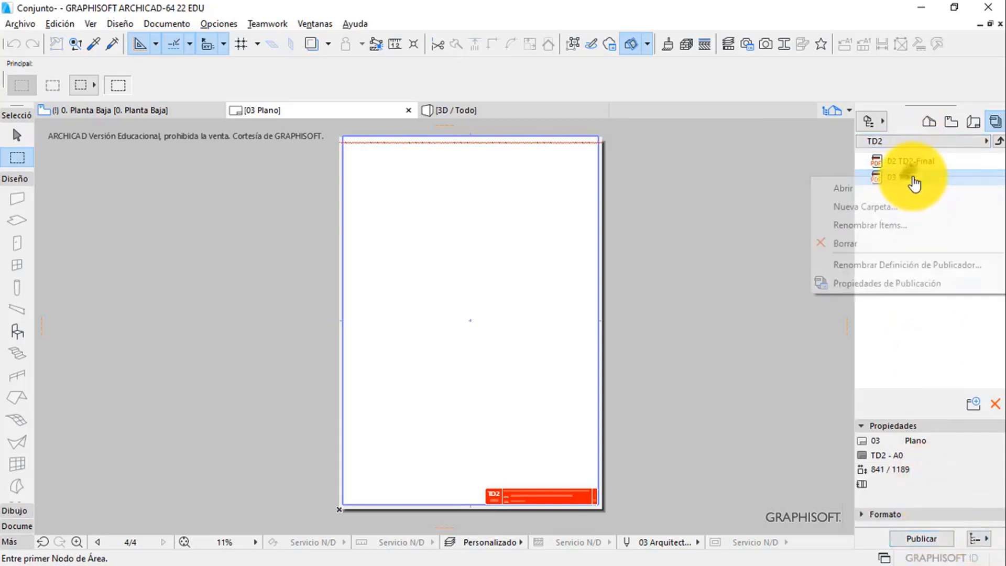
click(921, 285)
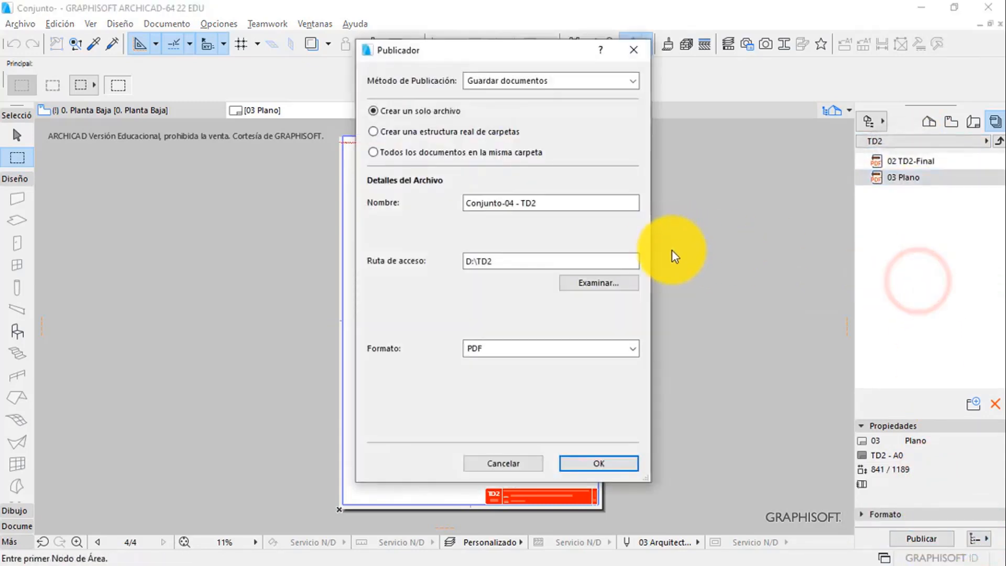
click(539, 86)
click(524, 103)
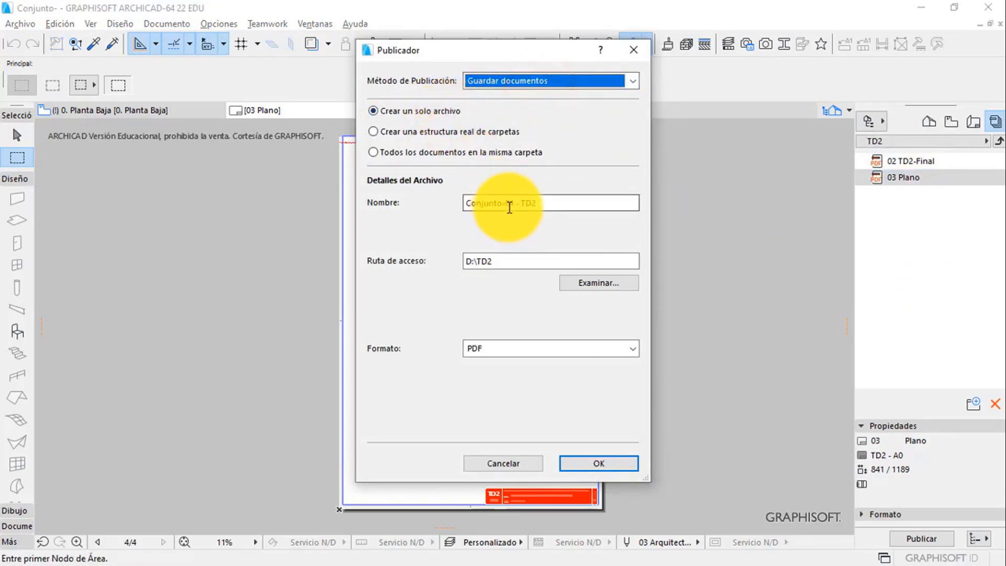
drag(538, 206, 395, 206)
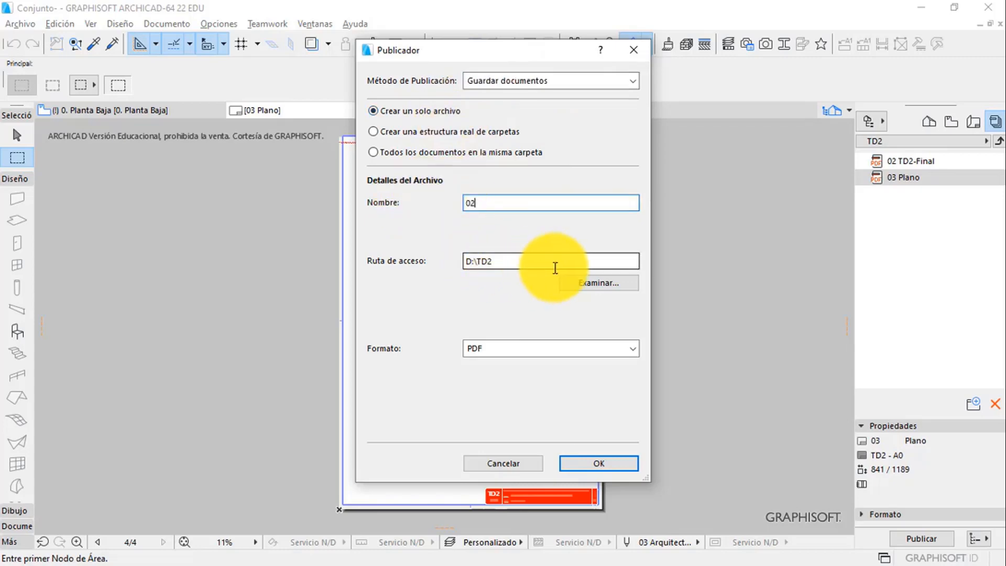
click(602, 285)
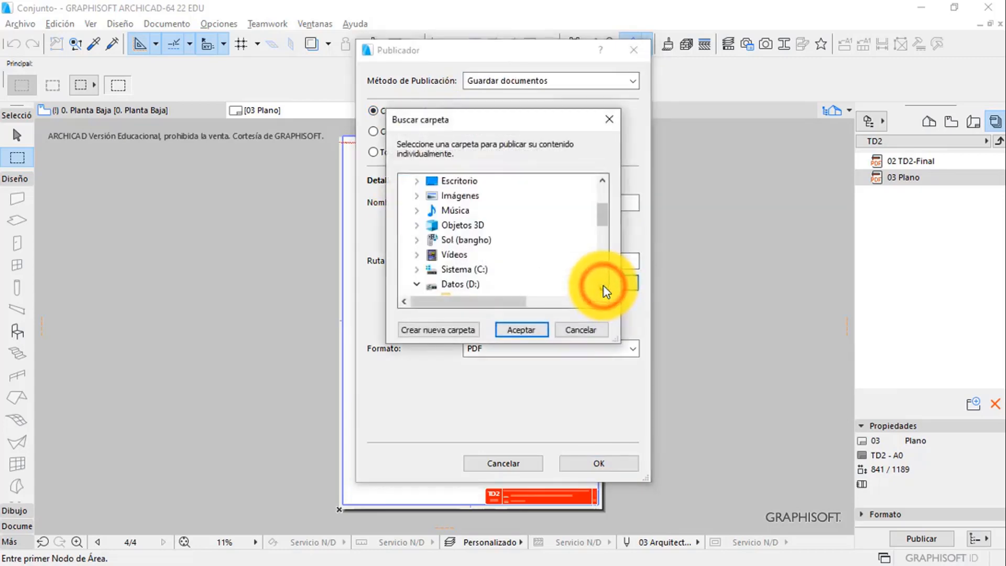
click(581, 329)
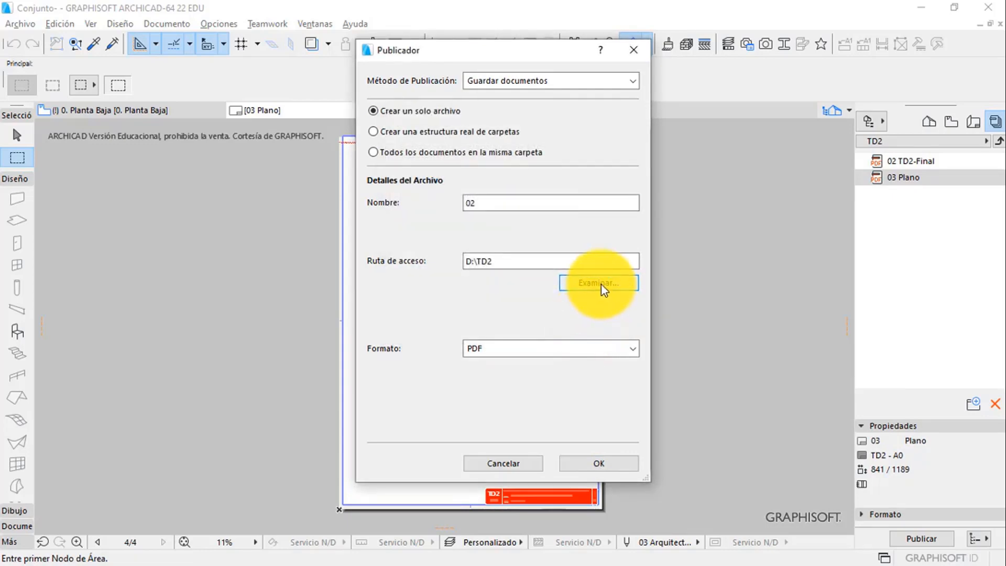
click(547, 348)
click(549, 347)
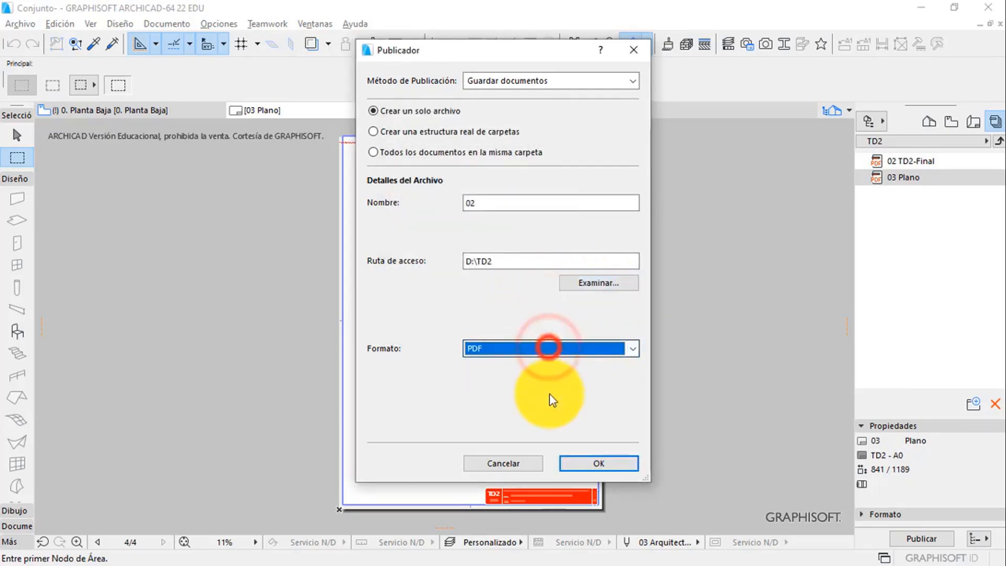
click(592, 462)
click(920, 539)
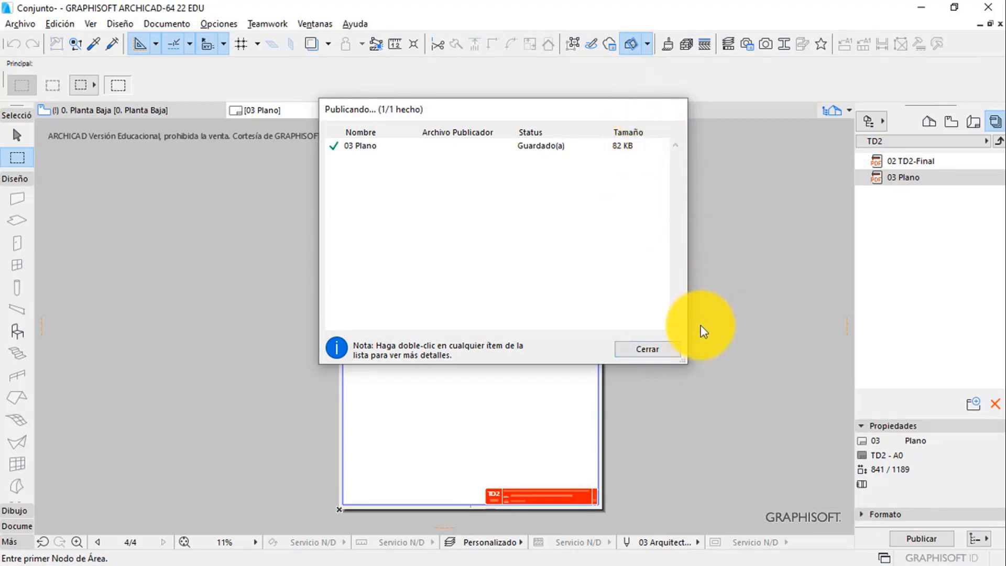
click(657, 346)
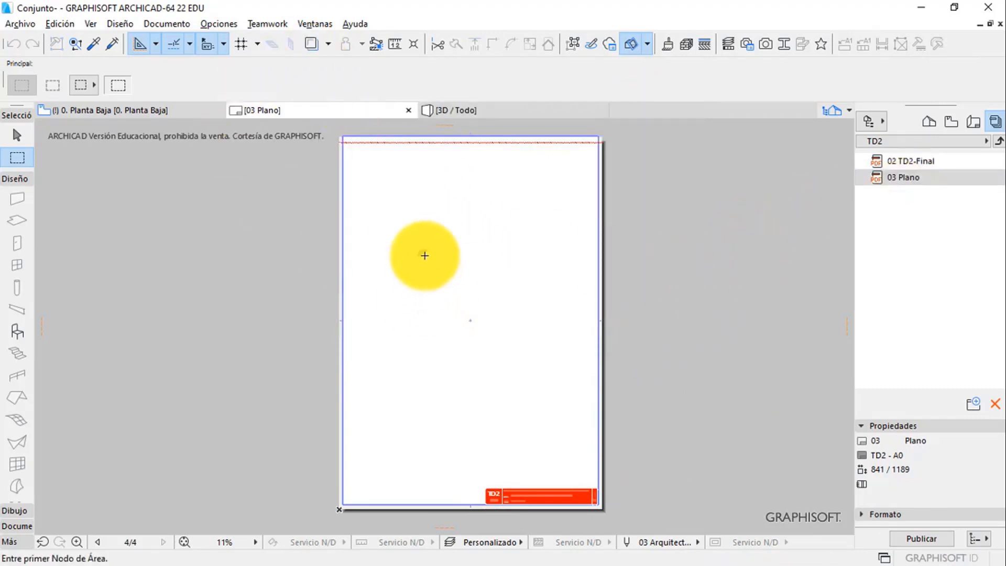
- Place the 0. Planta Baja drawing on the 03 Plano layout, in the upper part of the sheet
right_click(424, 255)
click(489, 387)
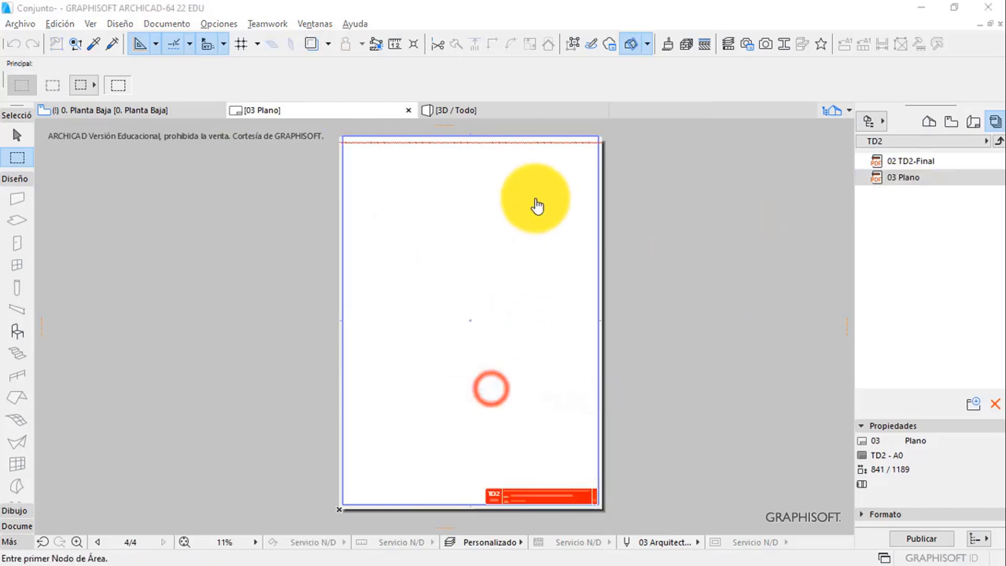
double_click(509, 185)
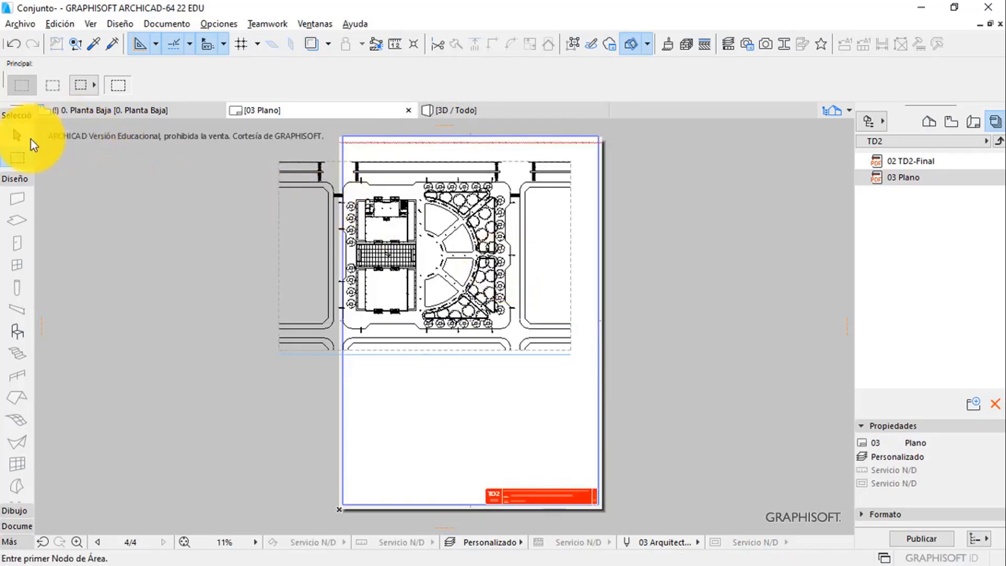
- Crop the left and right edges of the Planta Baja drawing frame inward to the central block, leaving it about 572 mm wide
click(16, 136)
click(369, 212)
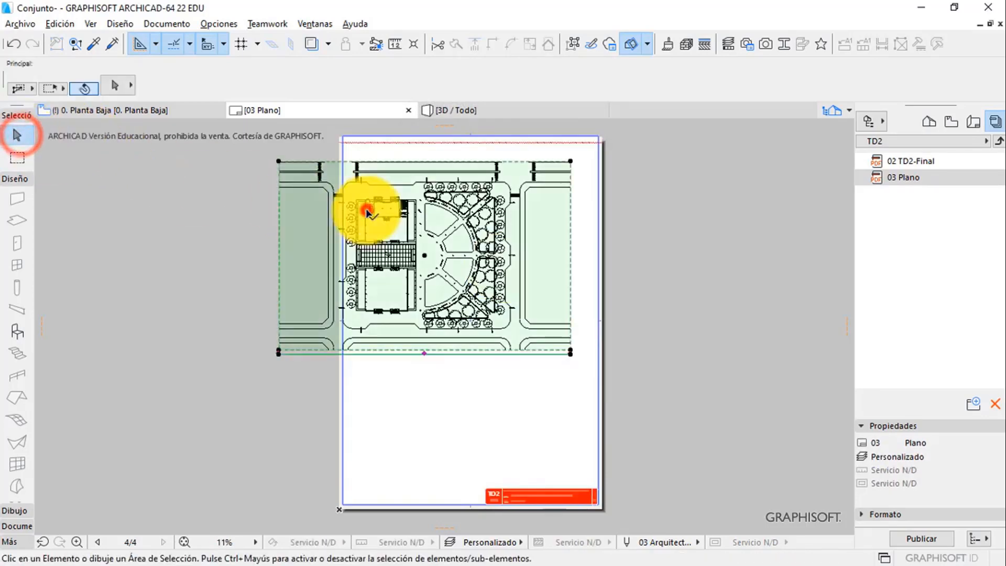
click(279, 193)
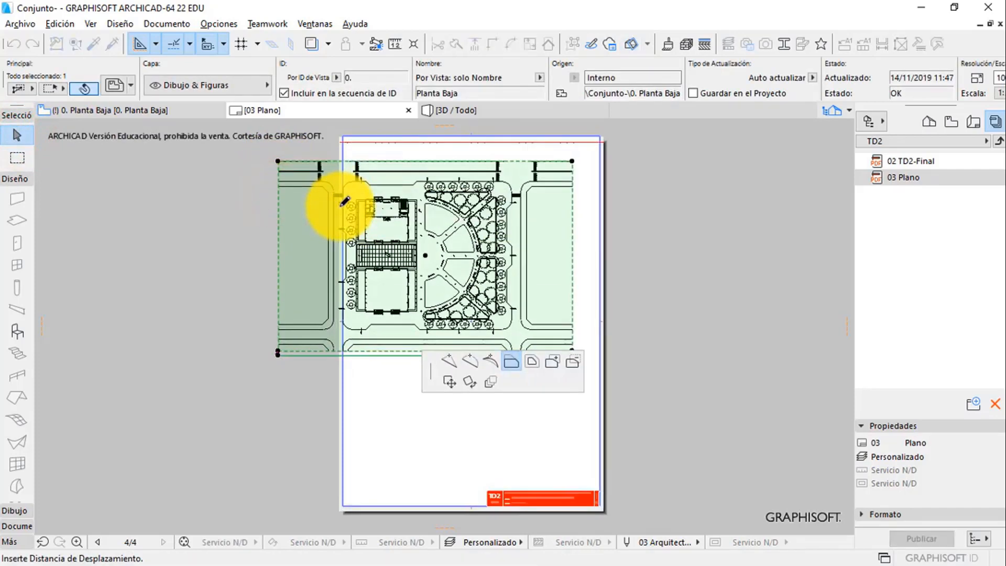
scroll(338, 200, up, 1)
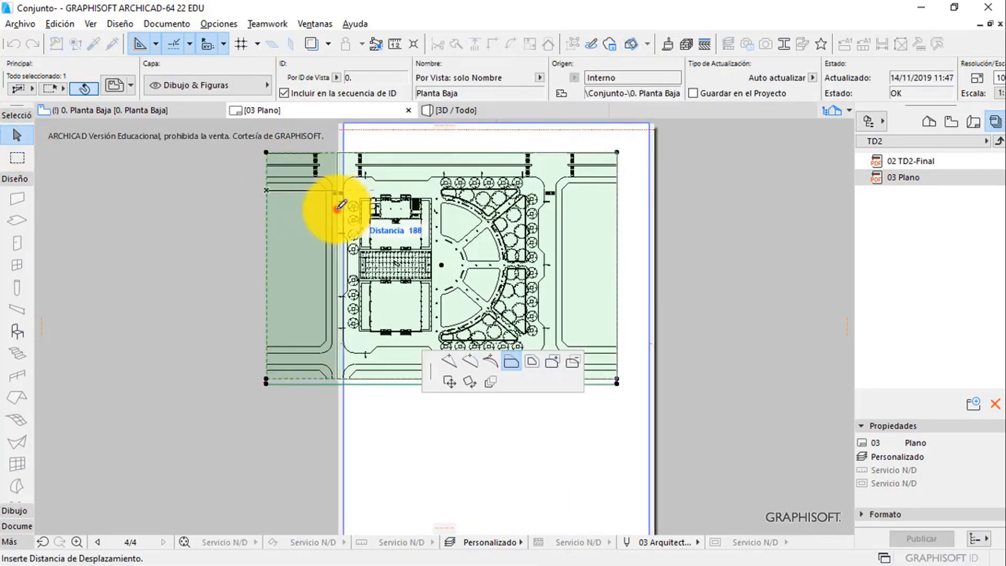
click(338, 207)
click(617, 225)
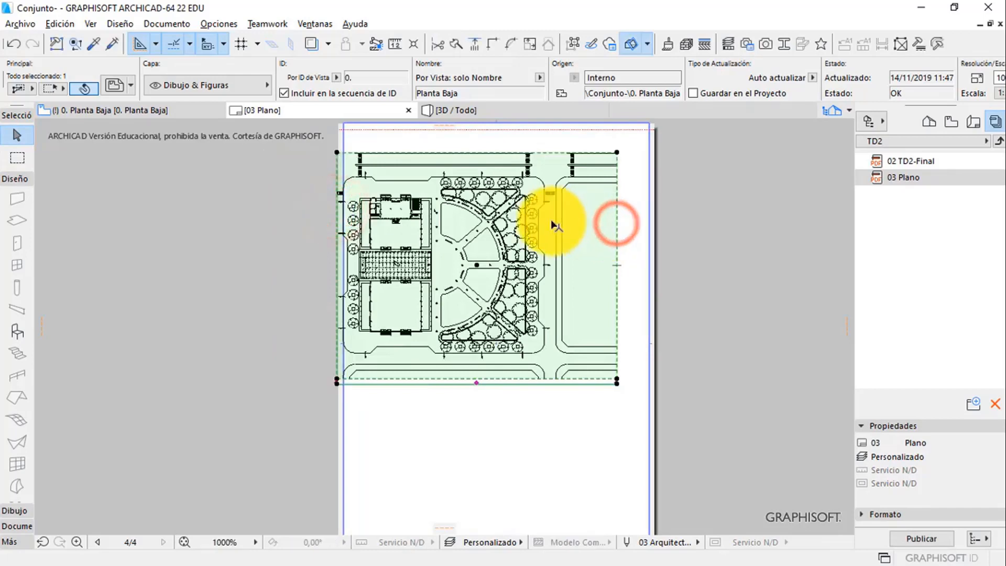
click(551, 218)
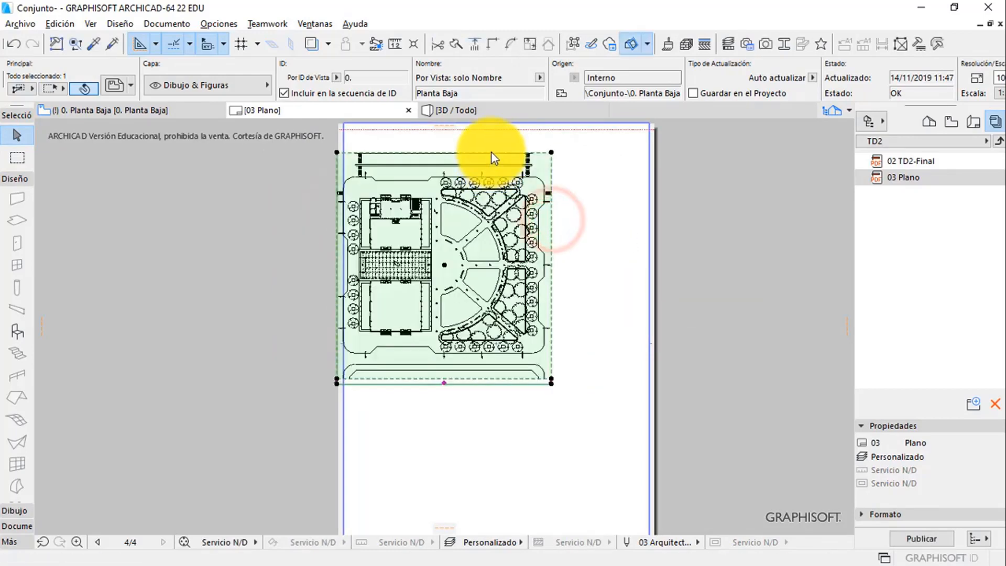
- Crop the top and bottom edges of the Planta Baja drawing frame to the central block, leaving it about 506 mm high
click(491, 152)
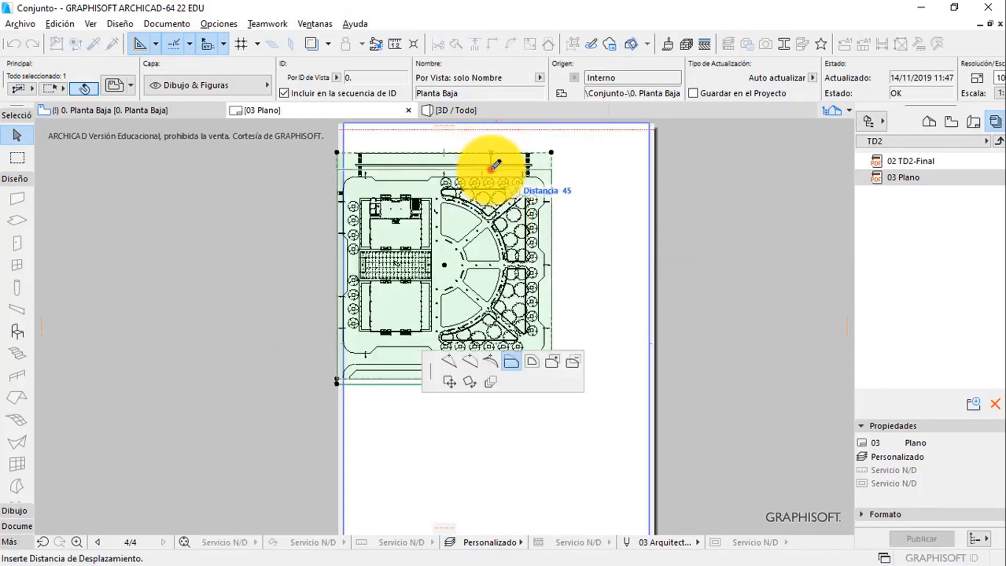
click(491, 169)
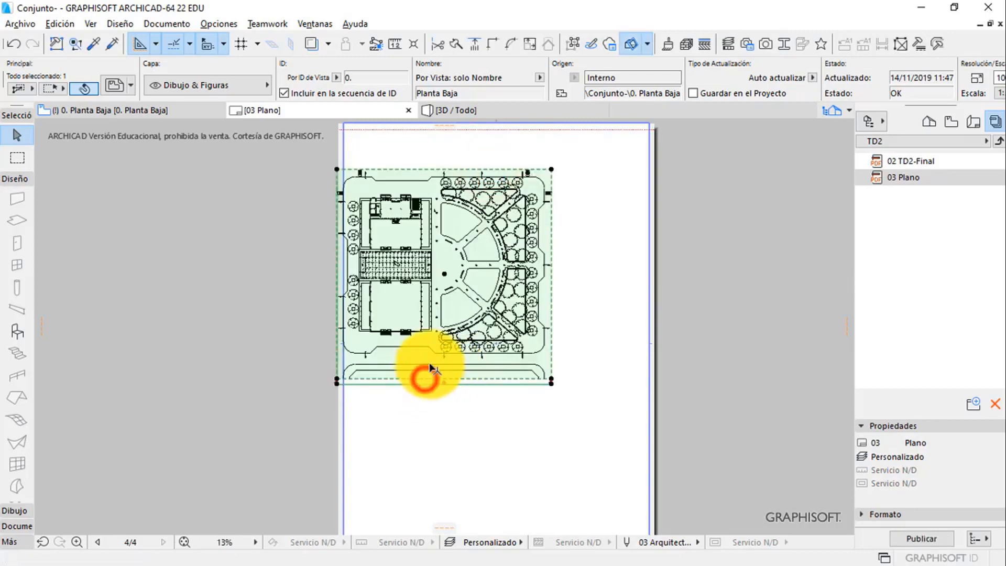
click(425, 379)
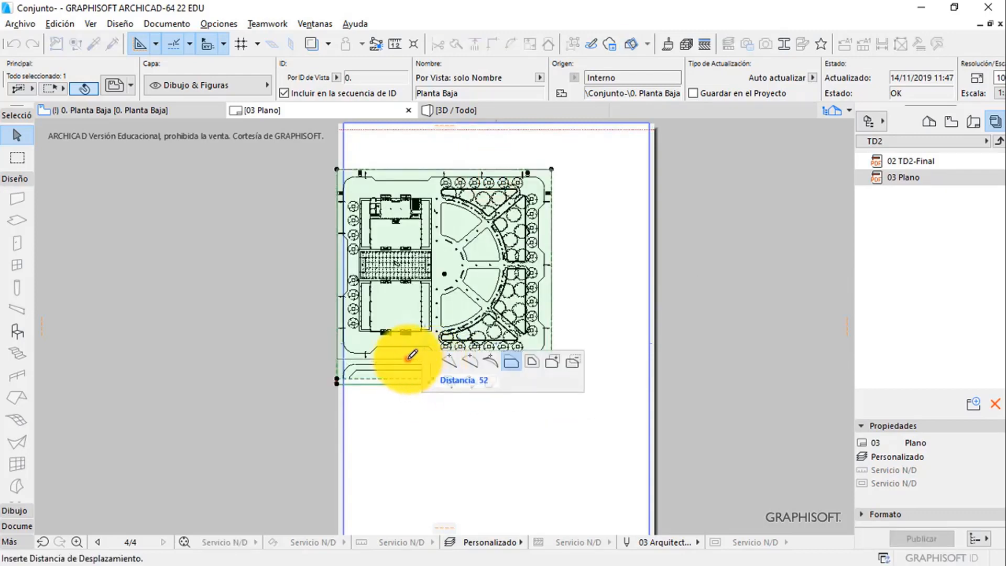
click(411, 360)
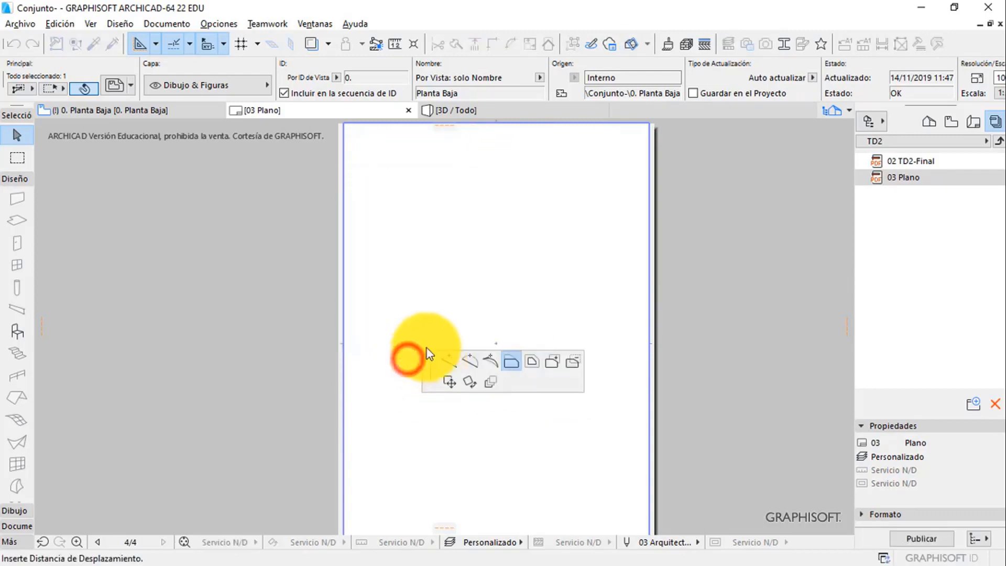
- Set the Planta Baja drawing's title to Sin Título in its selection settings
click(112, 84)
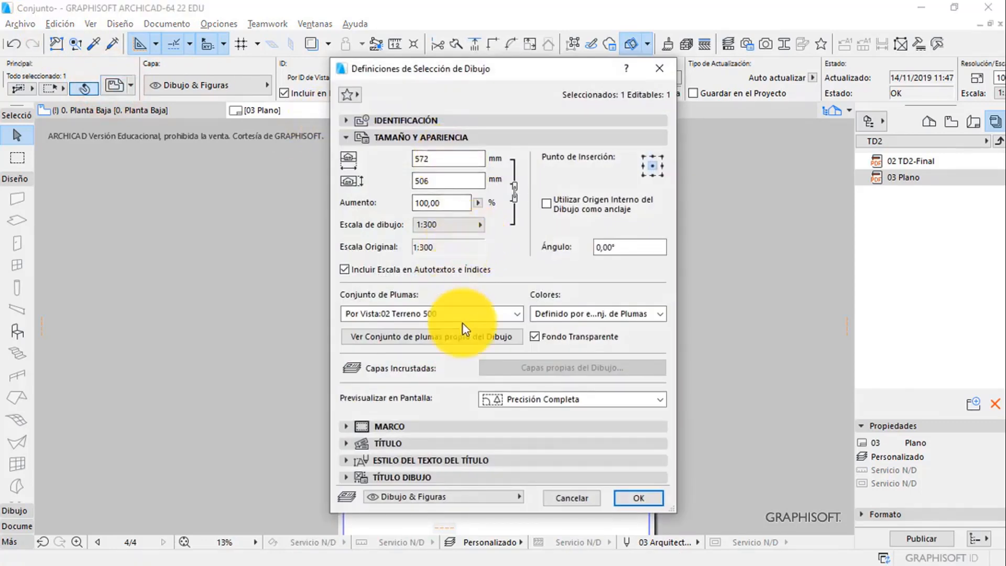
click(346, 443)
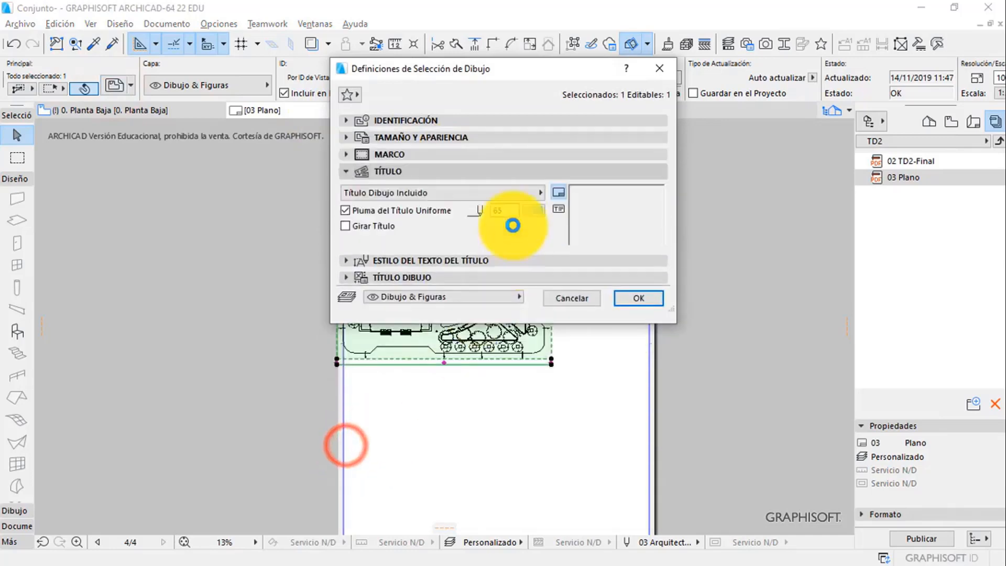
click(440, 194)
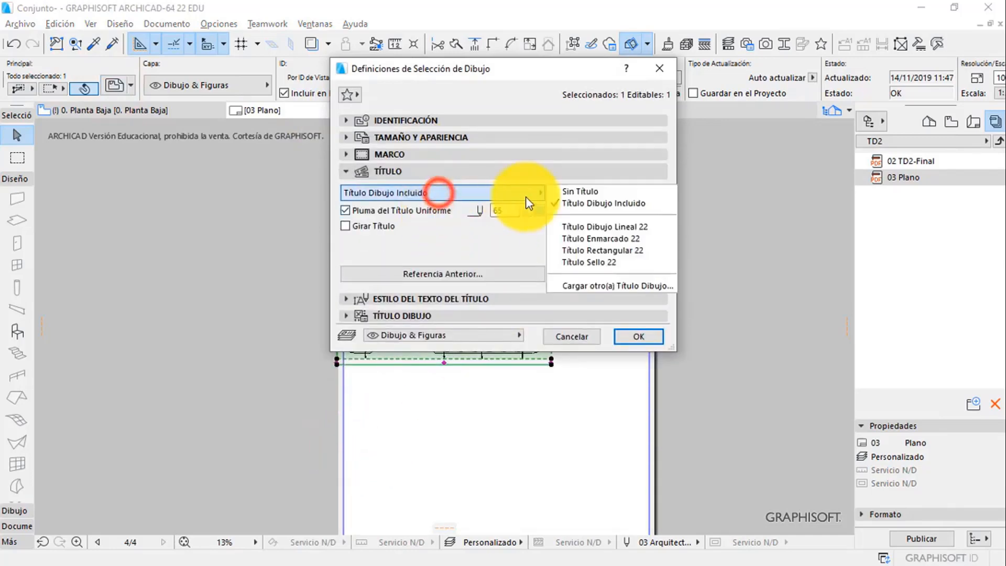
click(567, 192)
click(350, 171)
- Set the Planta Baja drawing's colours to Escala de grises and move the drawing toward the right side of the sheet
click(346, 120)
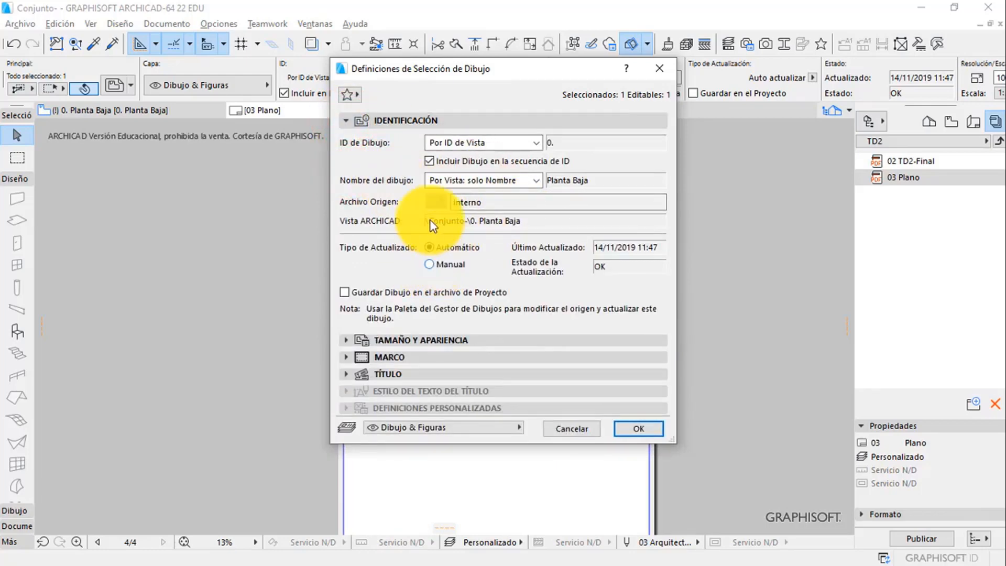
click(351, 125)
click(350, 135)
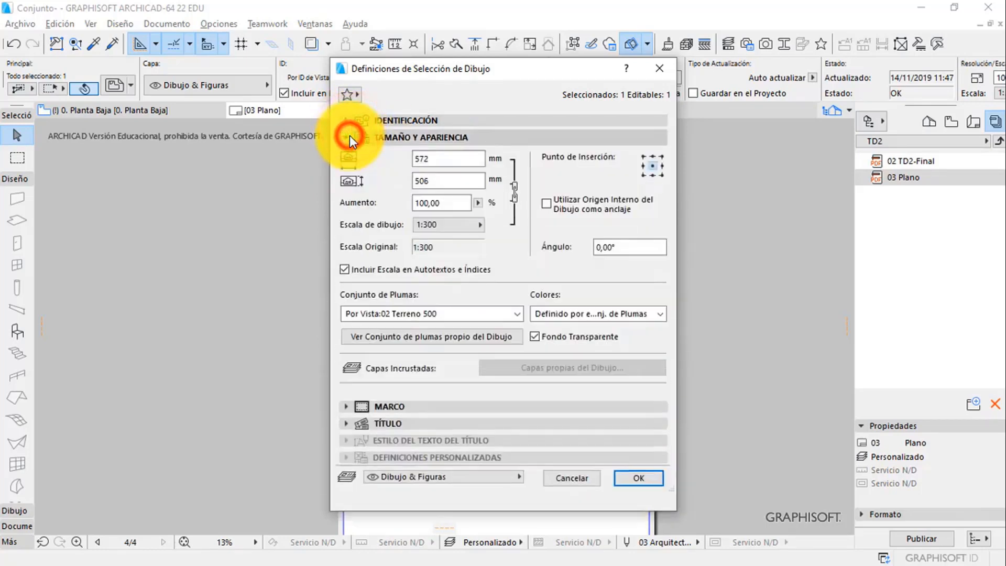
click(596, 315)
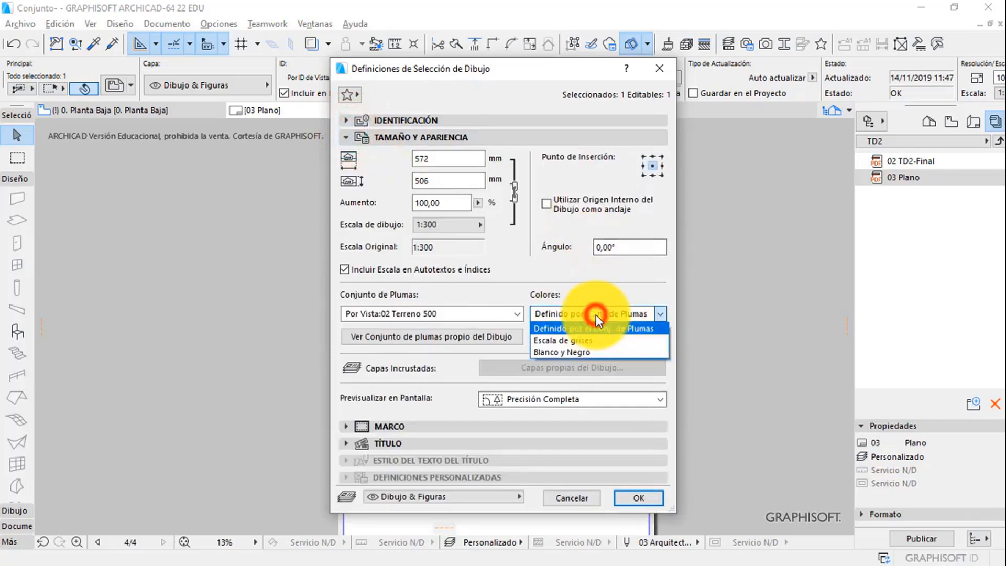
click(591, 343)
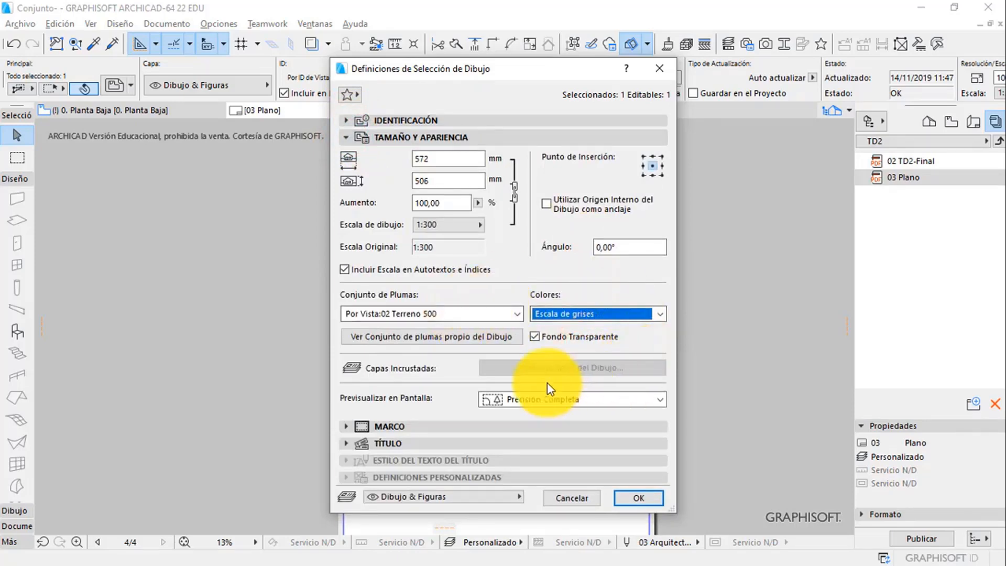
click(634, 497)
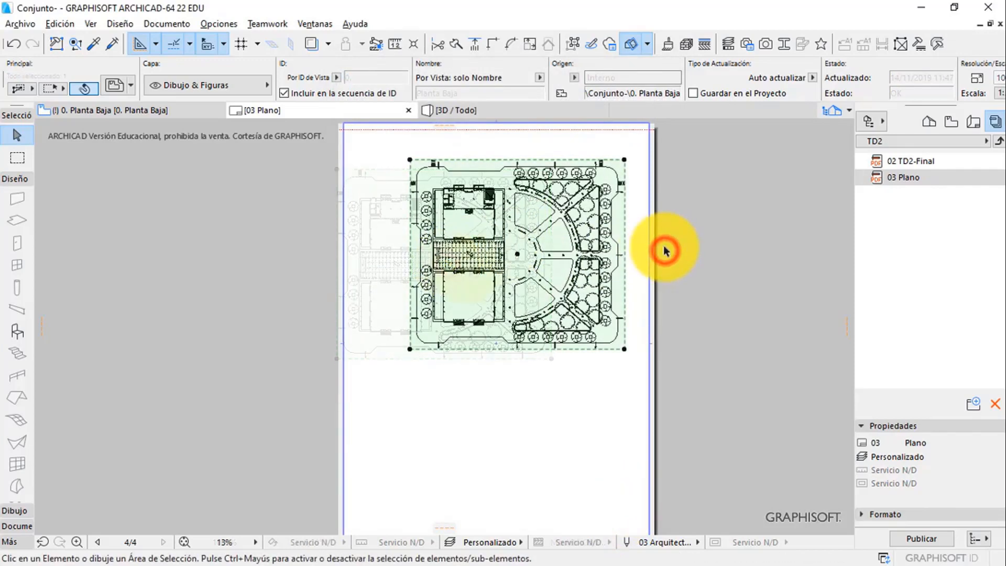
click(664, 253)
scroll(588, 241, down, 2)
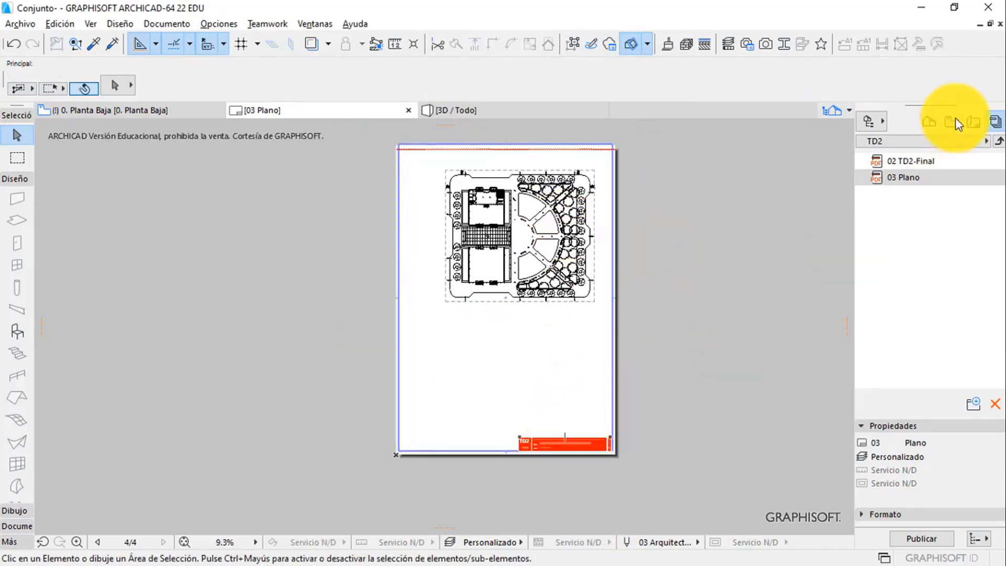
- Delete the title block elements from the TD2 - A0 master layout and reopen the 03 Plano layout
click(968, 128)
double_click(913, 290)
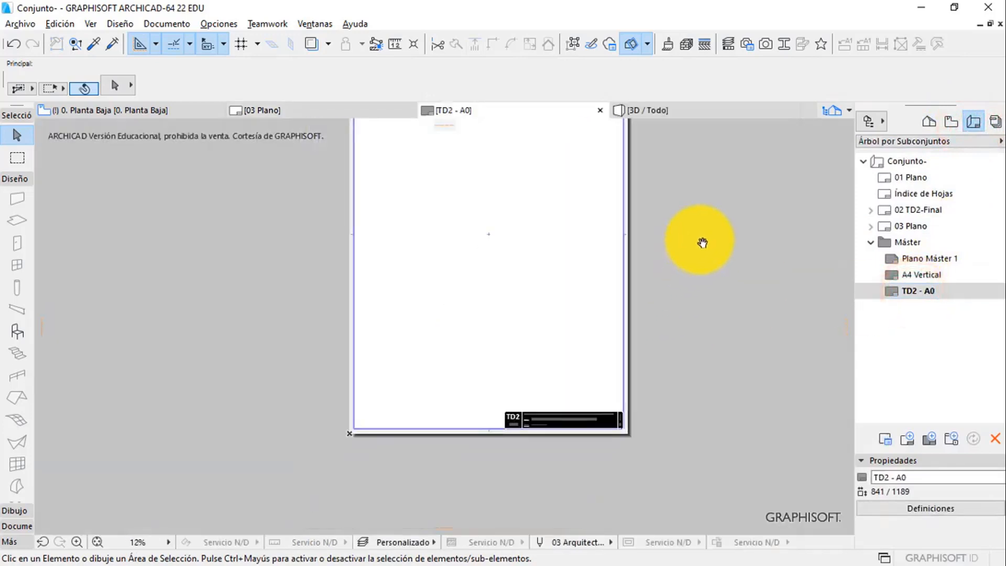
click(699, 286)
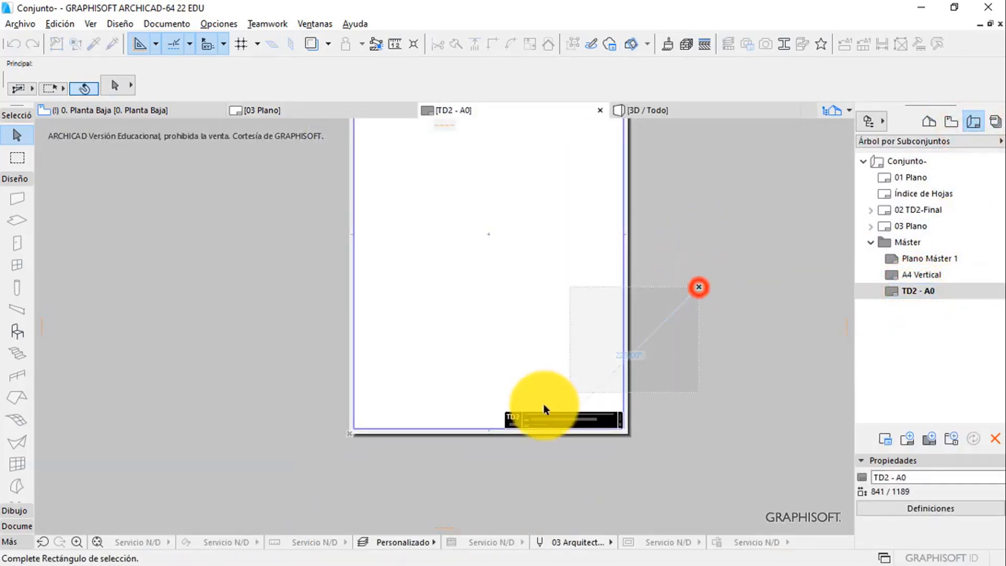
click(333, 470)
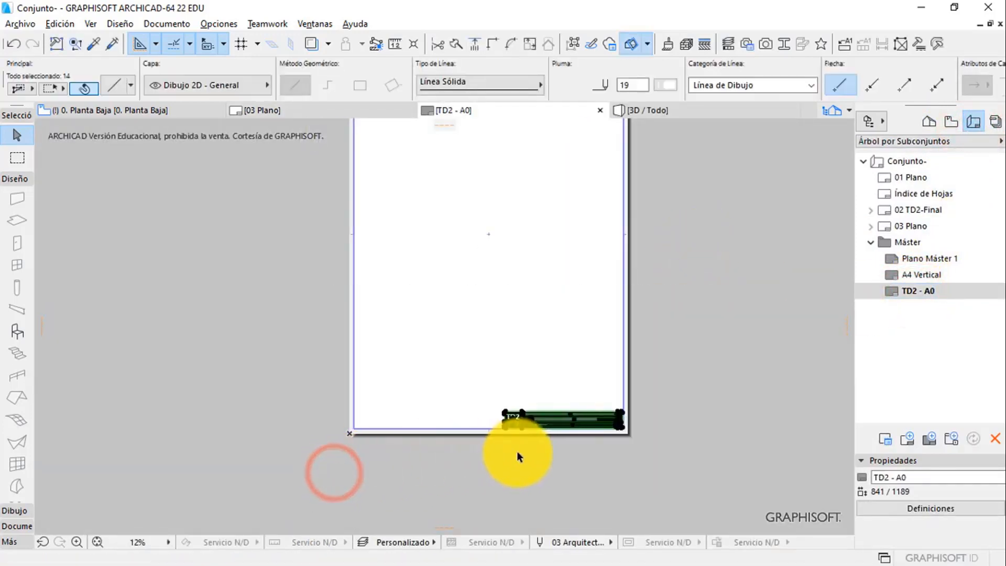
key(Delete)
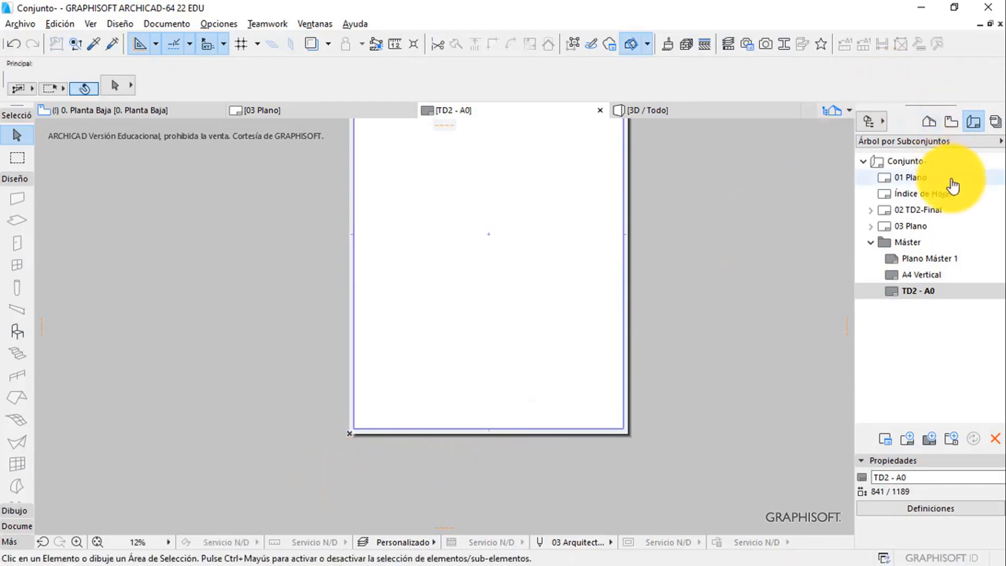
click(994, 122)
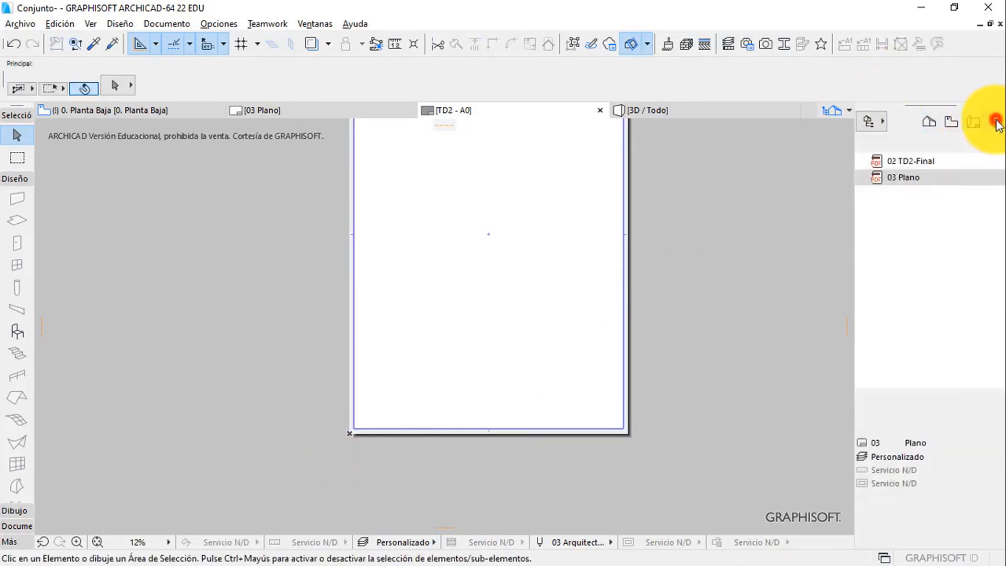
double_click(910, 177)
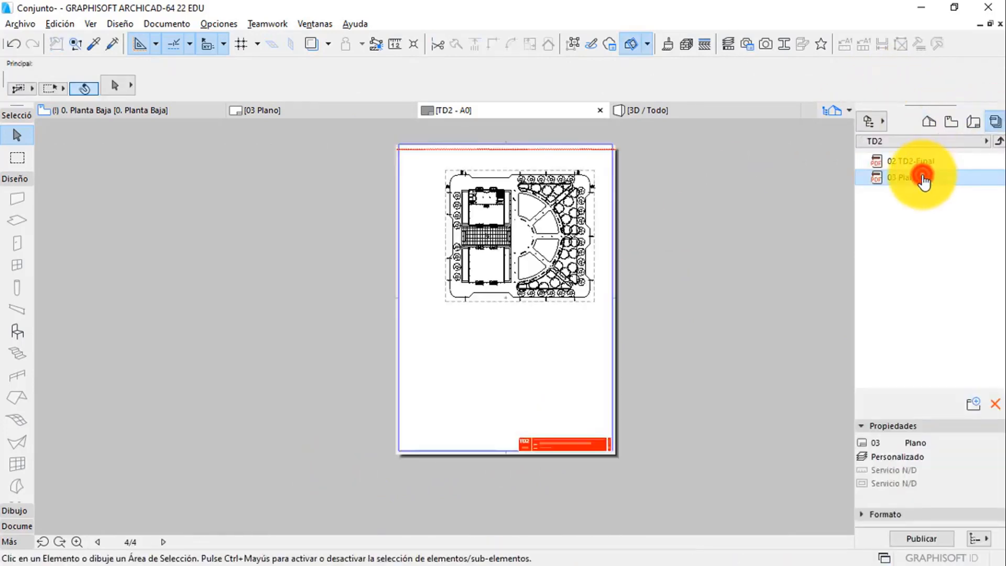
- Publish the 03 Plano layout as a PDF from the TD2 publisher set and dismiss the publishing report
scroll(597, 249, up, 1)
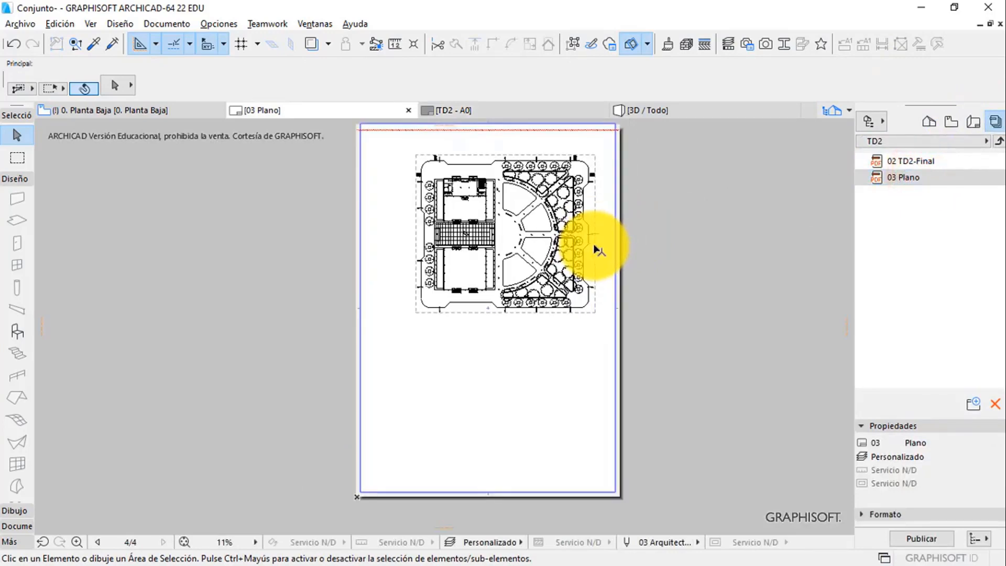
click(596, 247)
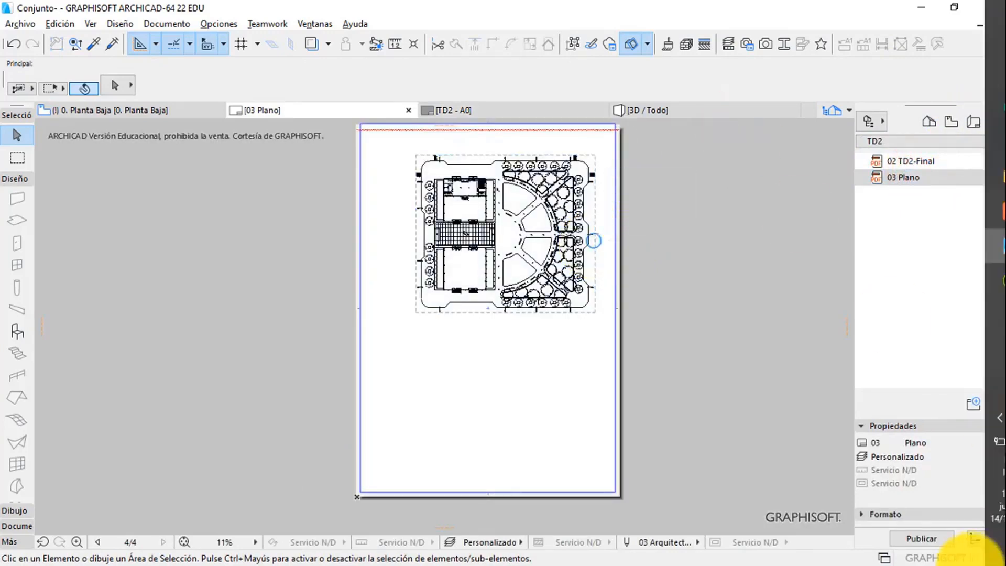
click(914, 537)
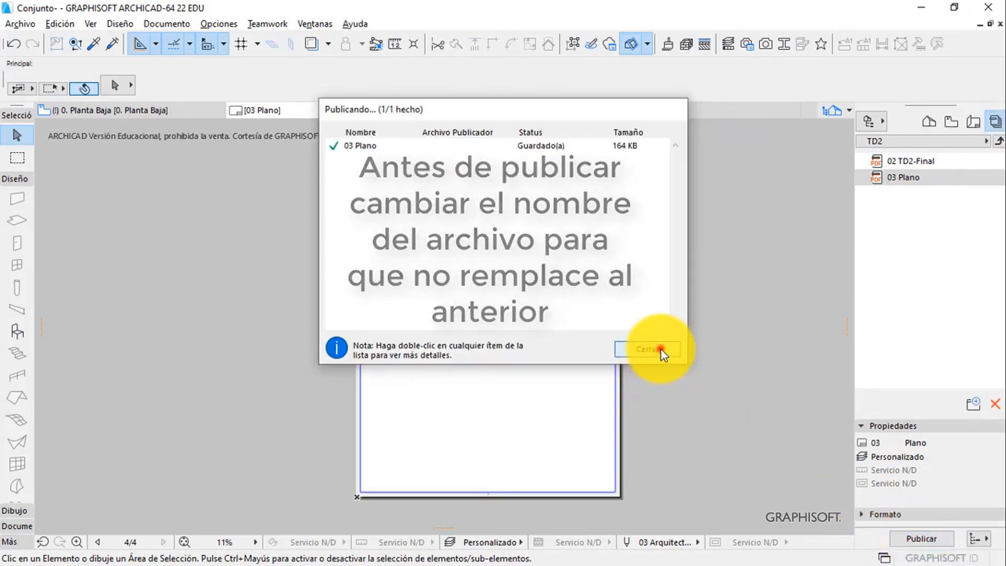
click(661, 349)
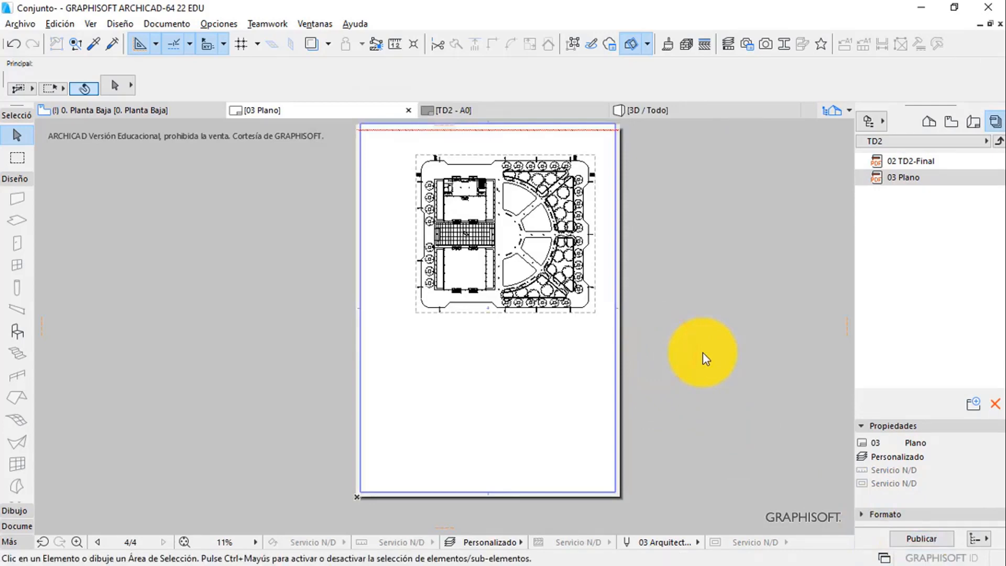
- Delete the Planta Baja drawing from the 03 Plano layout, leaving the sheet empty
click(524, 247)
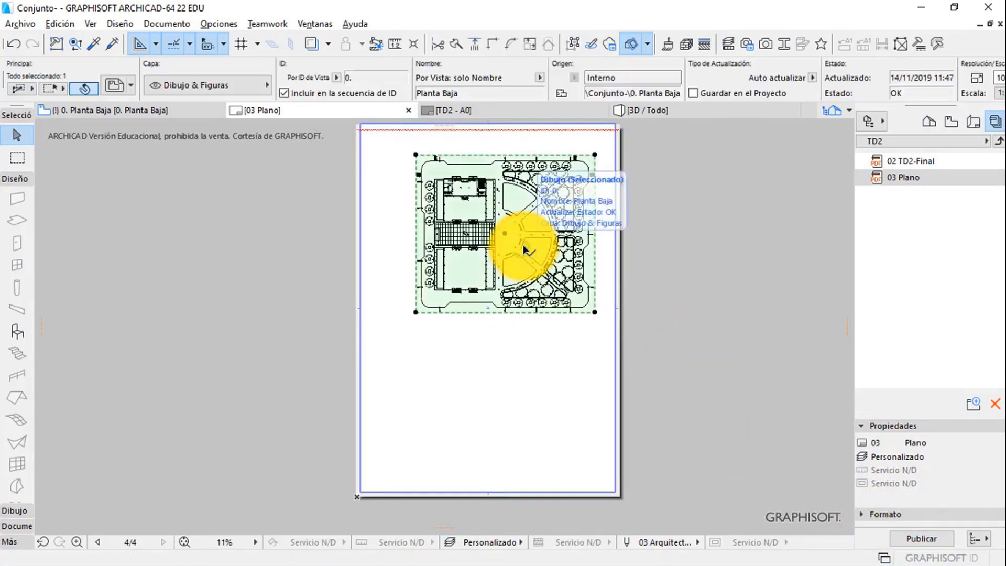
key(Delete)
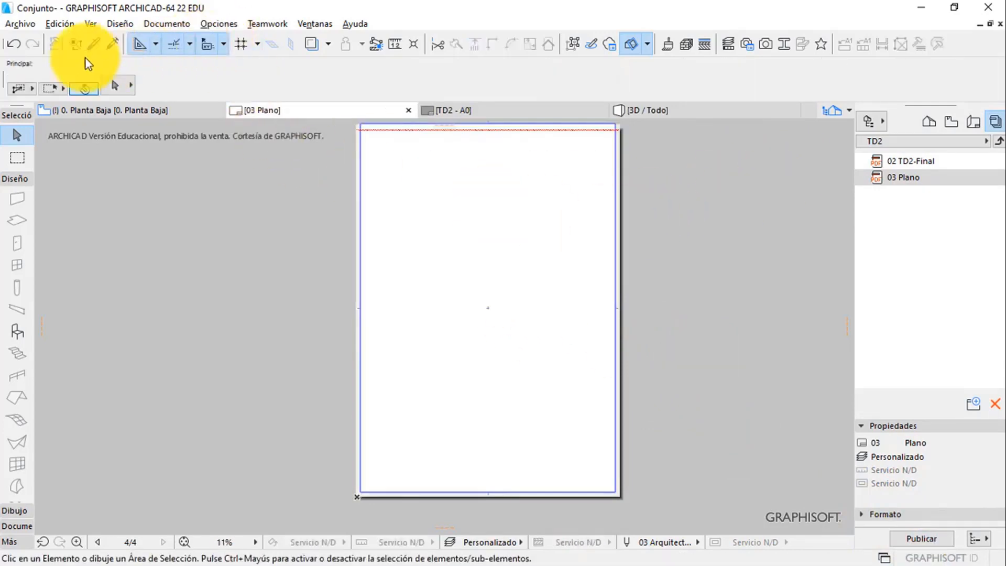
right_click(437, 204)
click(517, 338)
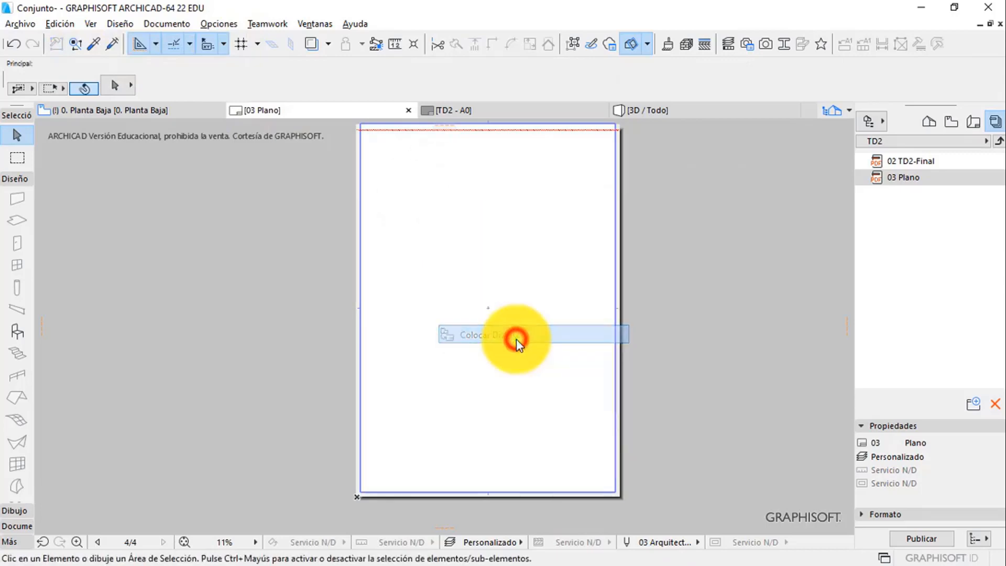
scroll(538, 215, down, 5)
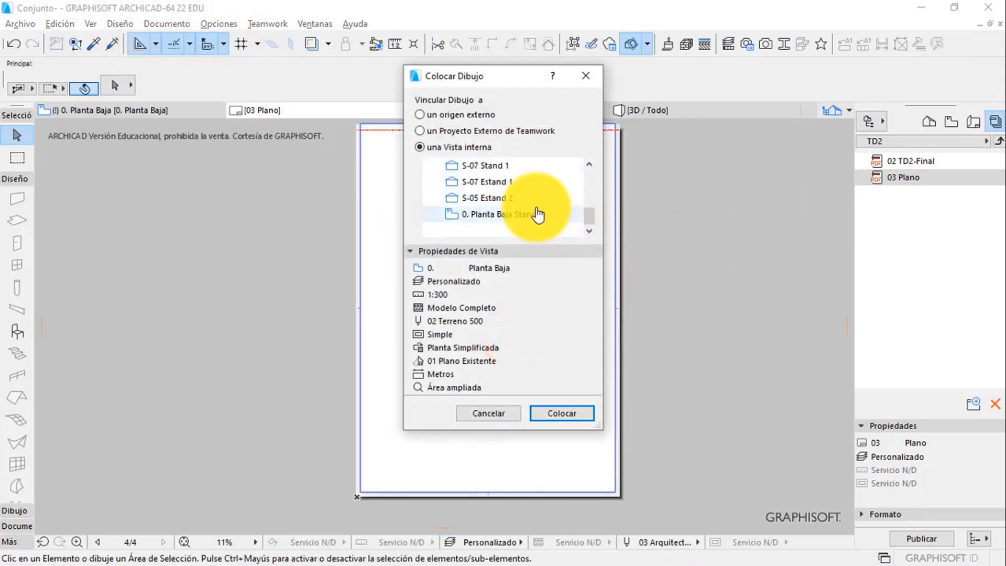
click(496, 412)
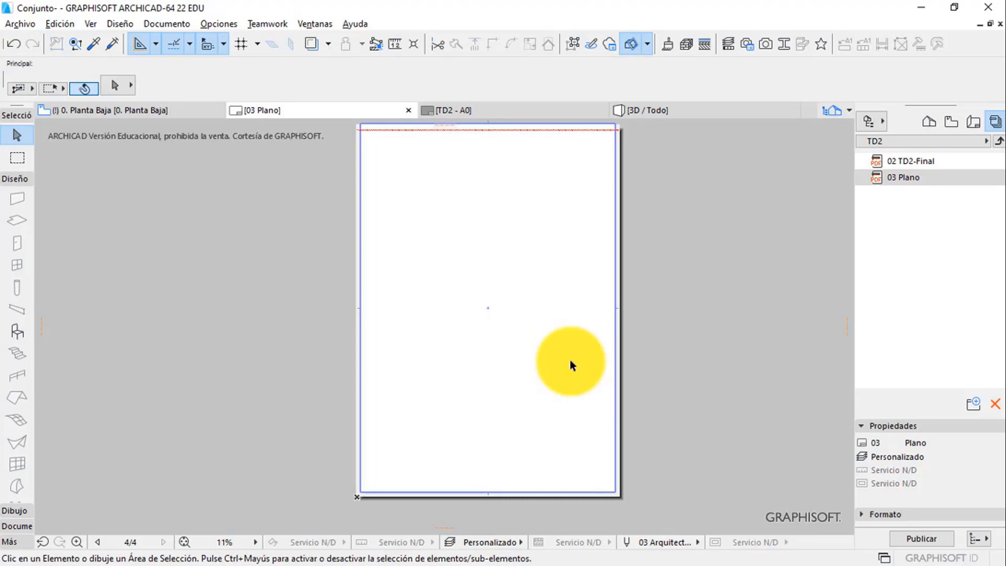
drag(691, 222, 646, 246)
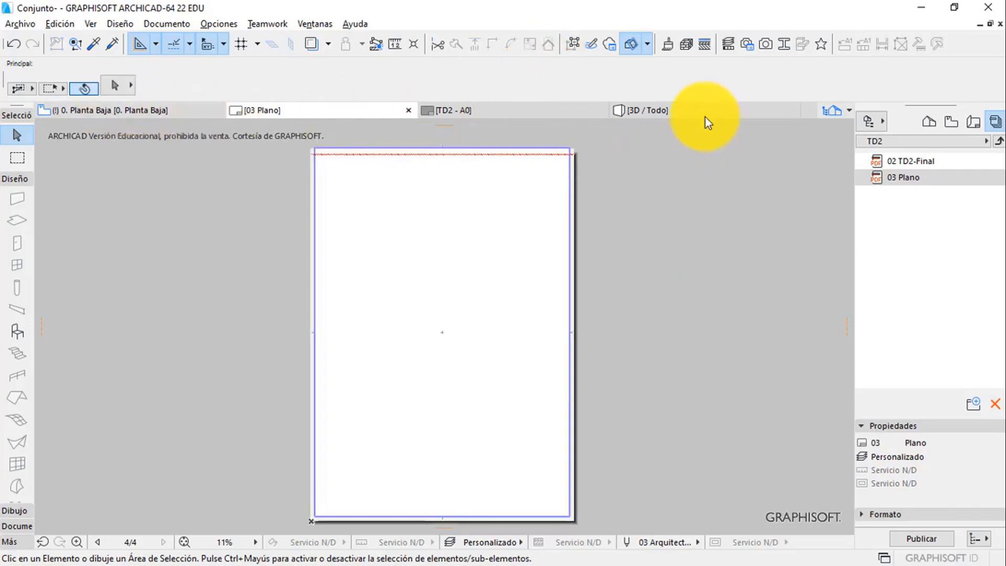
- Switch to the 3D view of the complex and open the FotoRendering settings
click(680, 113)
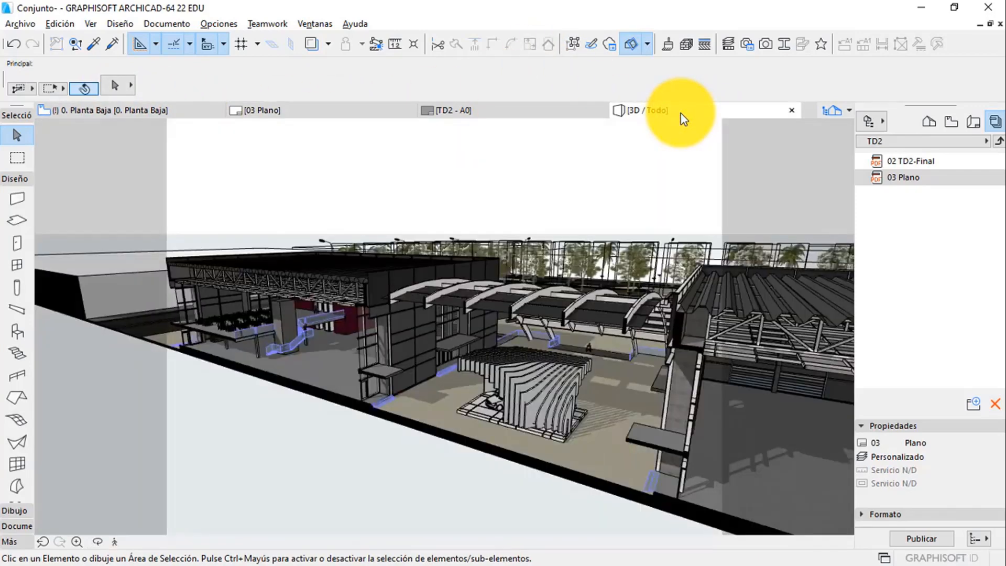
click(115, 24)
mouse_move(173, 24)
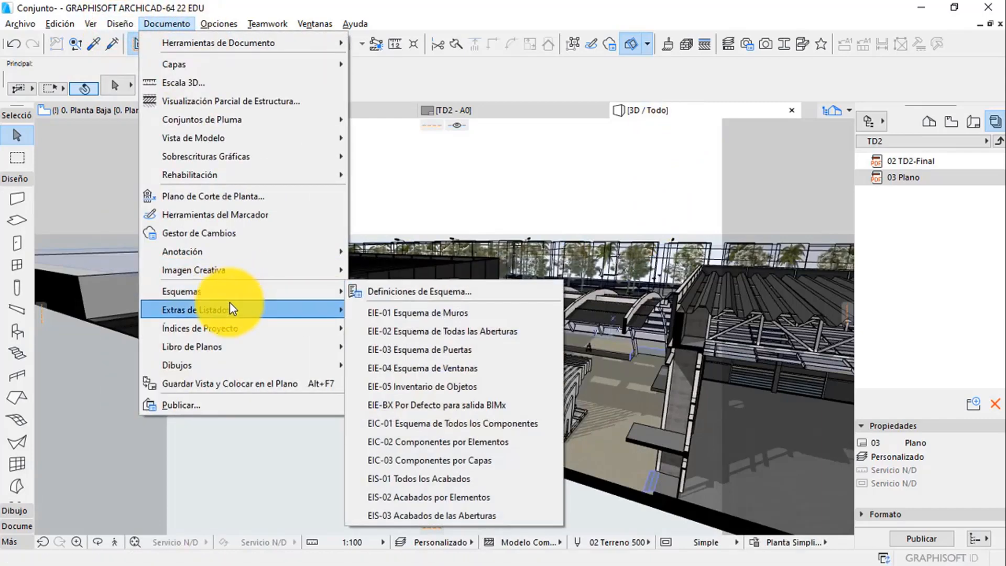
click(230, 272)
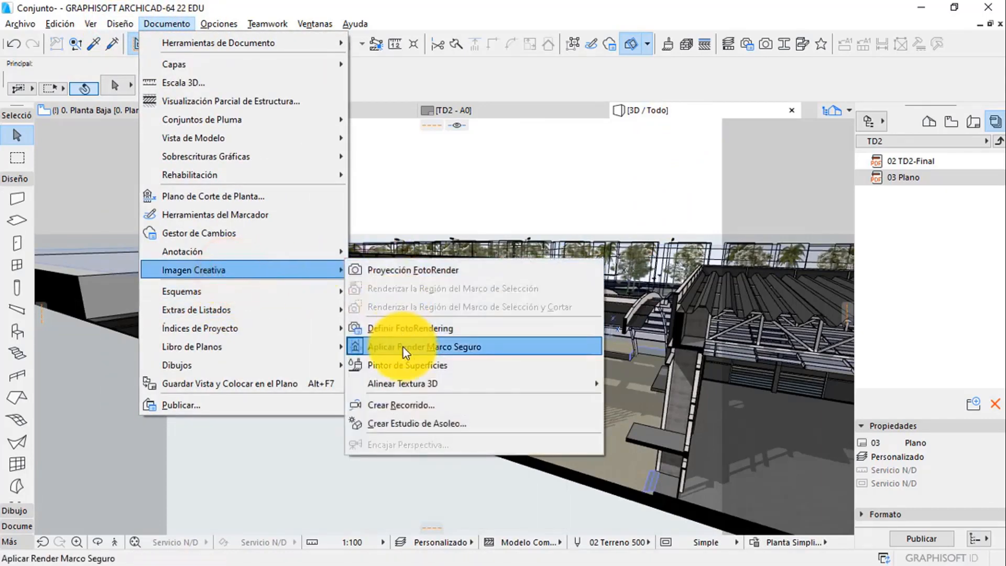
click(408, 330)
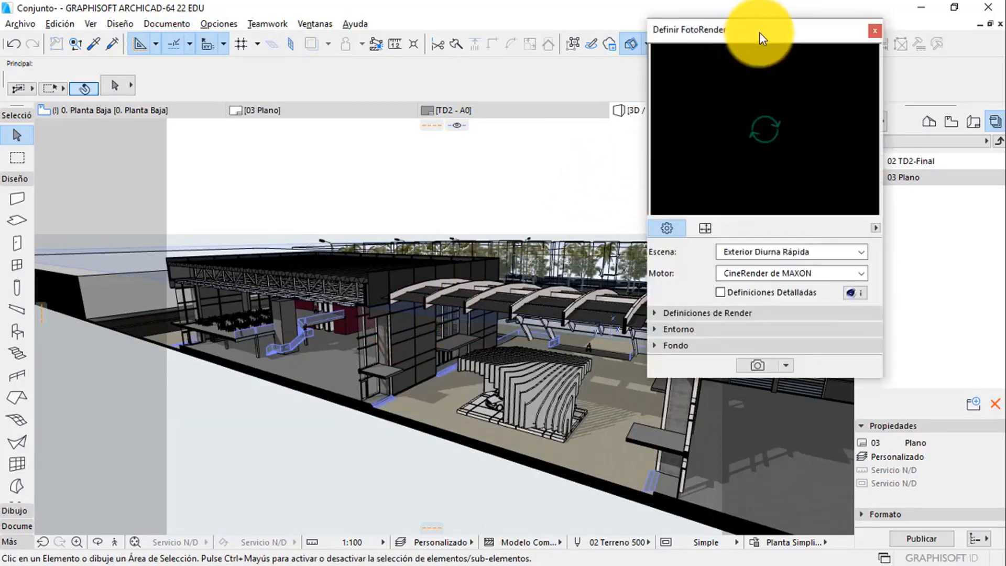
drag(759, 32, 735, 31)
- Choose the Exterior Diurna Rápida scene from the full list of render scenes
click(723, 250)
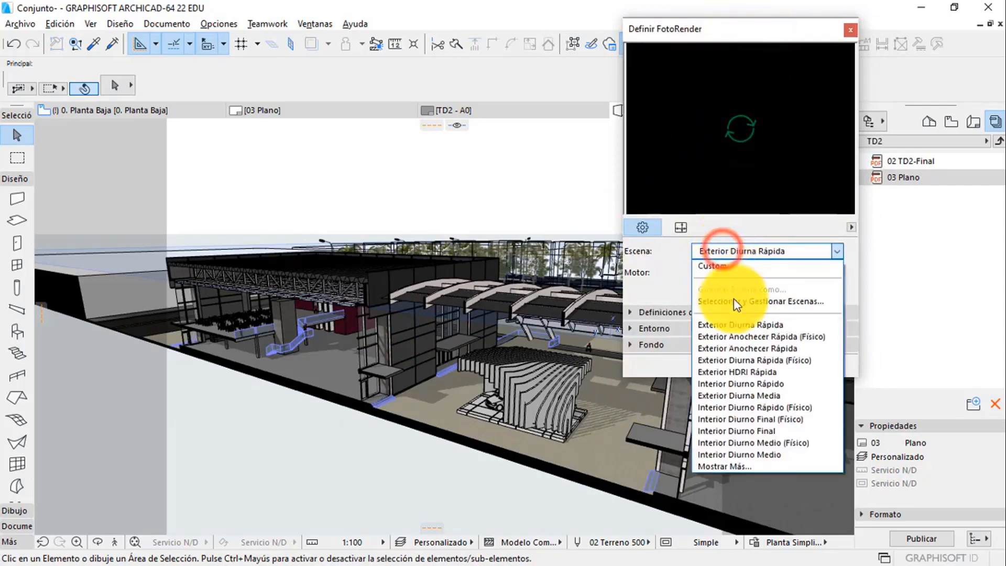
click(714, 466)
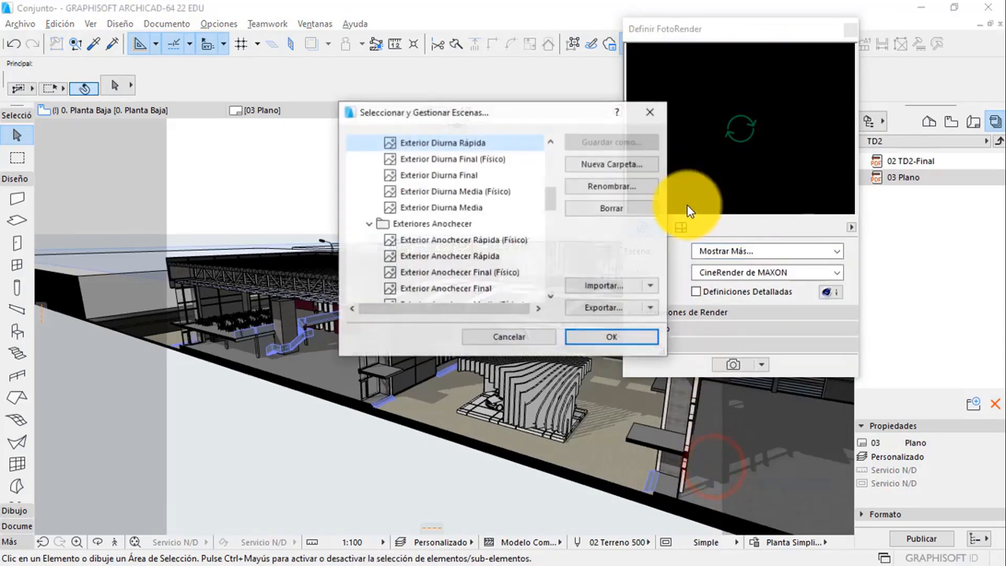
scroll(511, 243, up, 1)
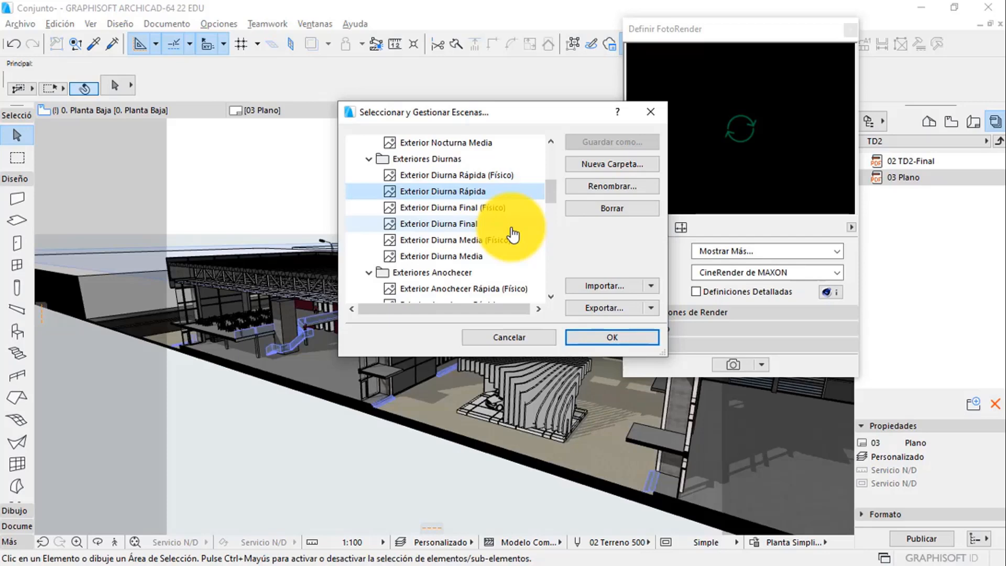
click(472, 191)
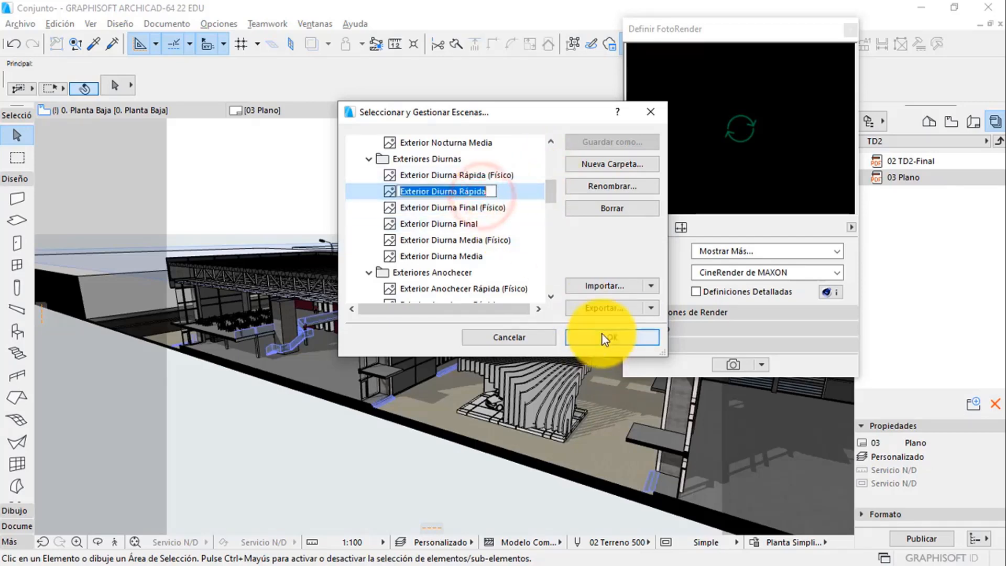
click(602, 338)
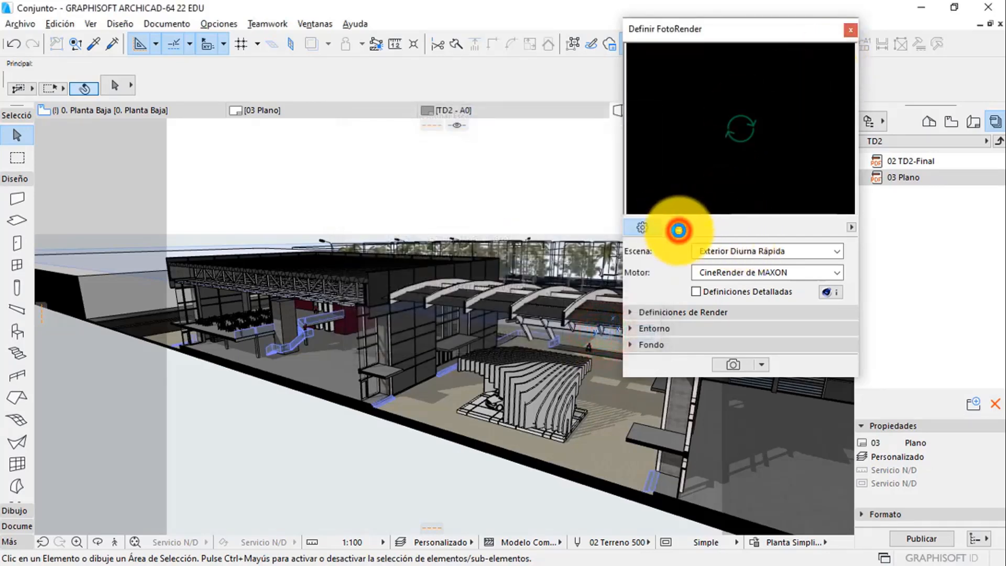
- Check the render's size settings, refresh the preview and render the 3D view with CineRender at 800 x 600 pixels
click(679, 230)
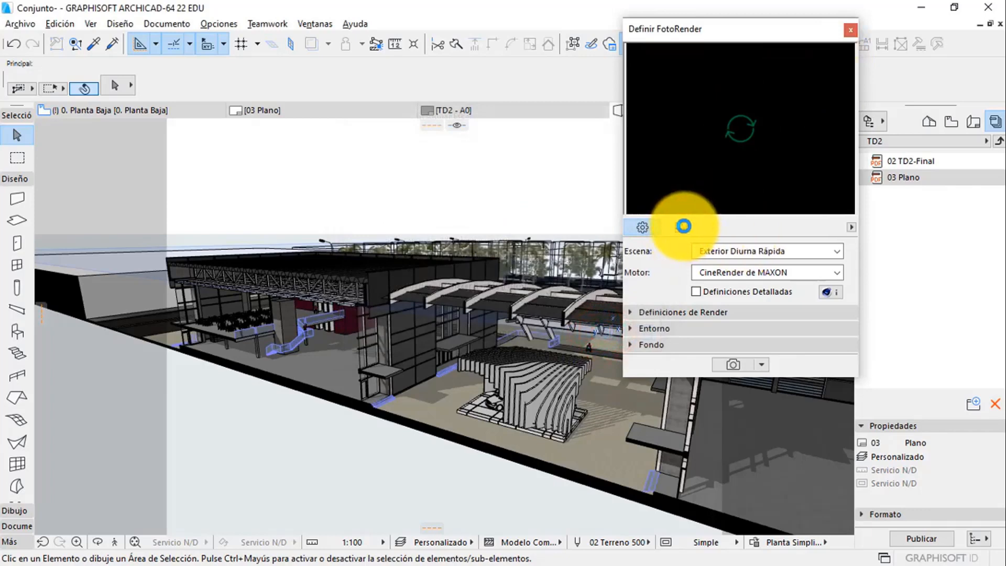
click(682, 227)
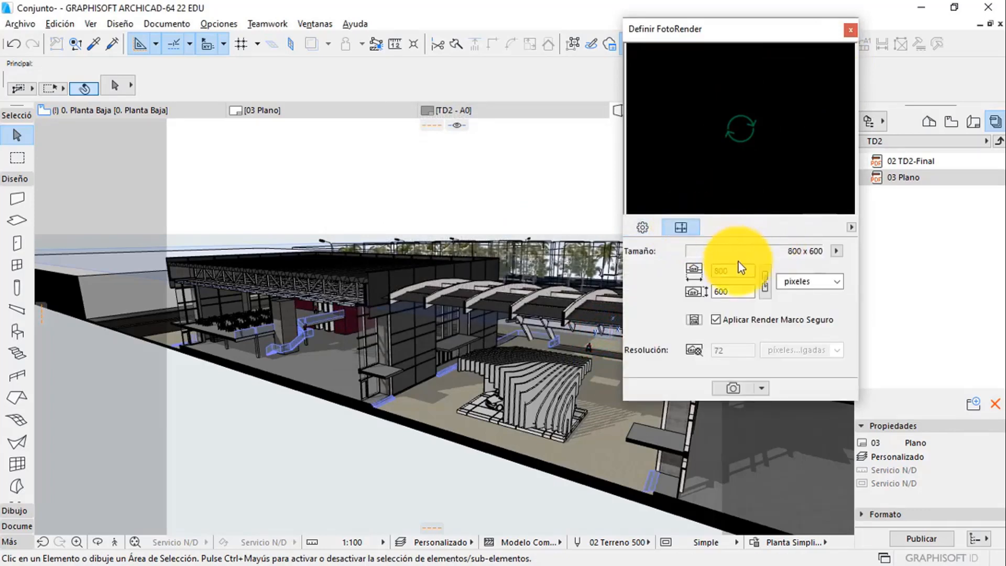
click(643, 228)
click(763, 104)
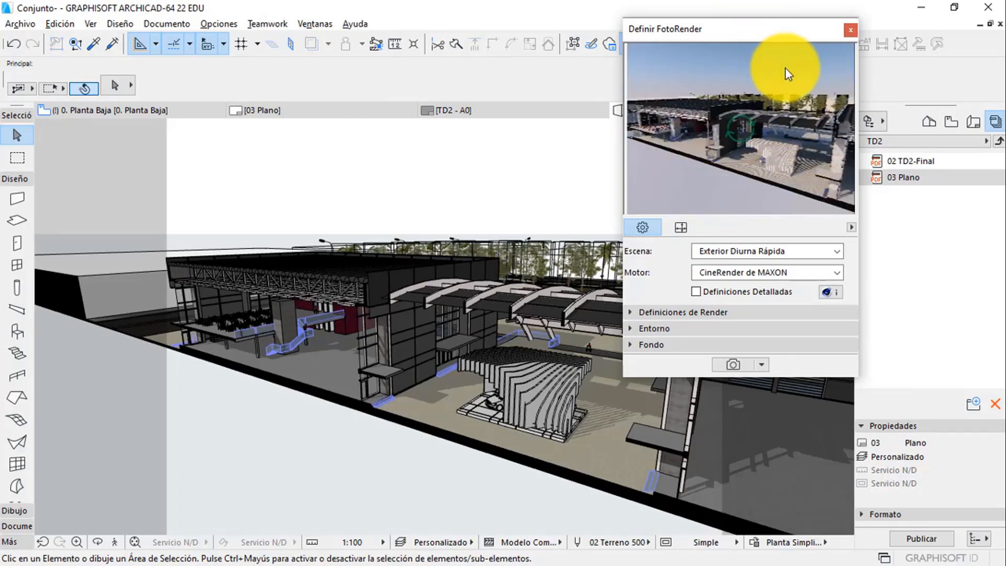
click(735, 363)
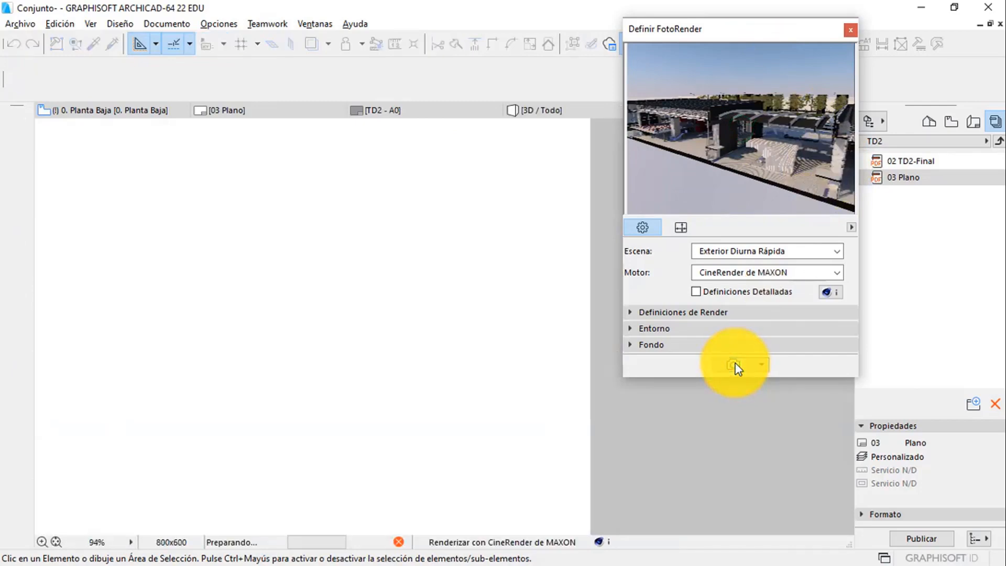
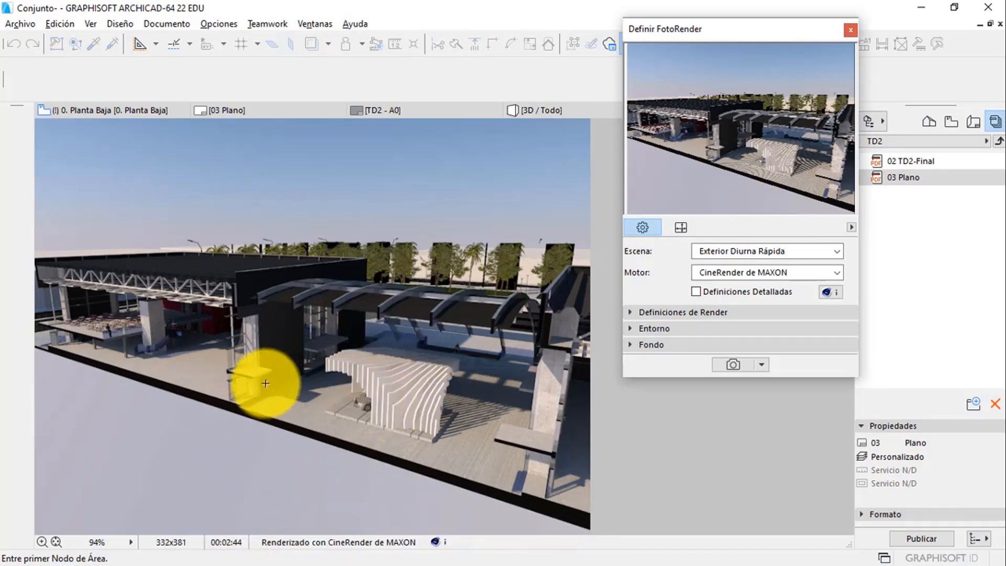
right_click(350, 257)
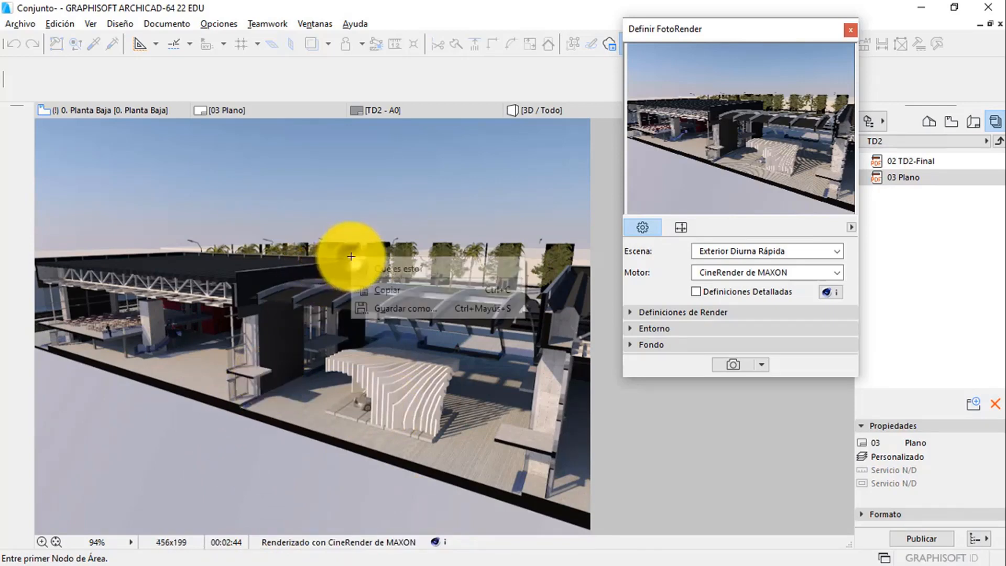
click(417, 305)
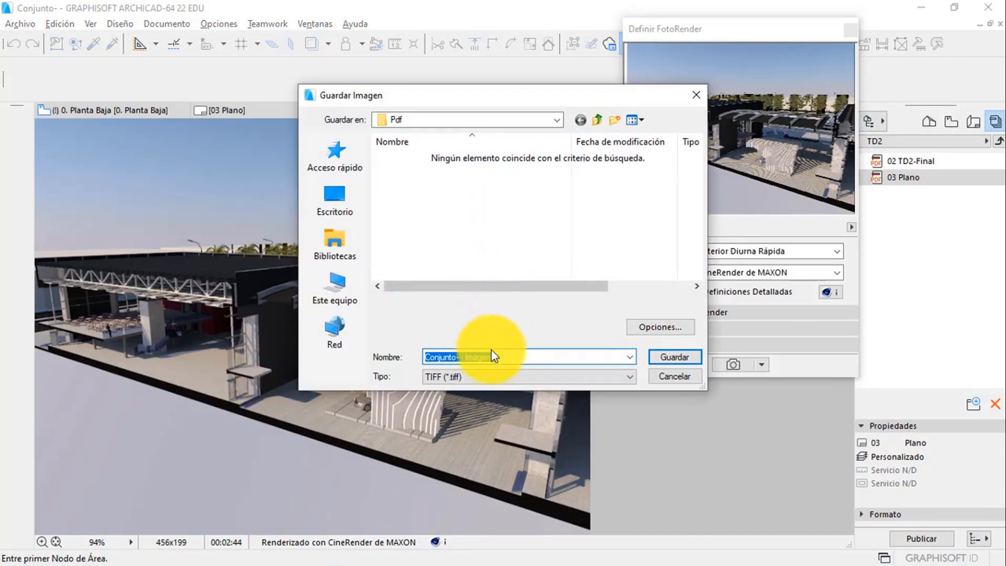
click(671, 375)
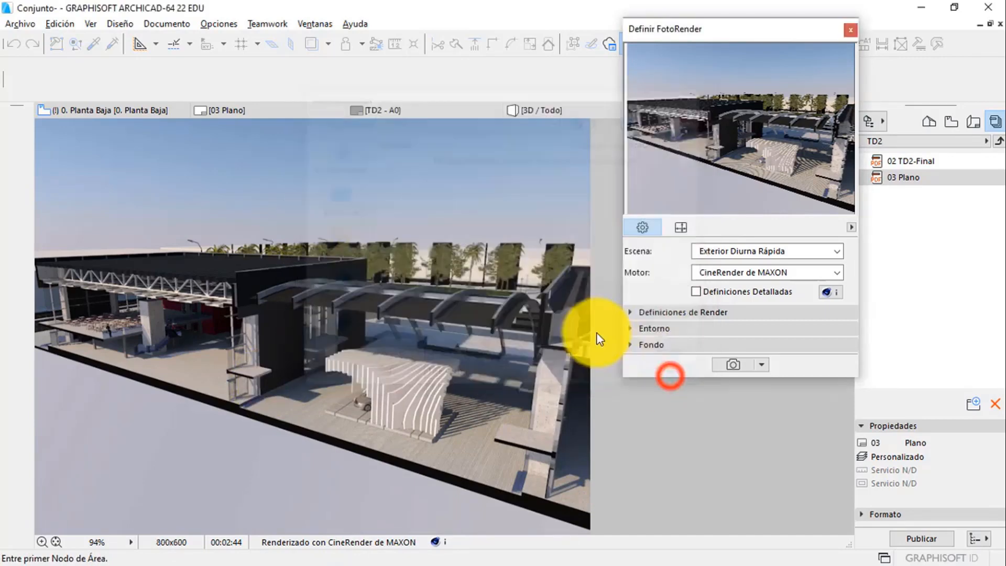
- Close the FotoRender settings, leave ARCHICAD and switch to the Esquema Lamina document in CorelDRAW
click(850, 30)
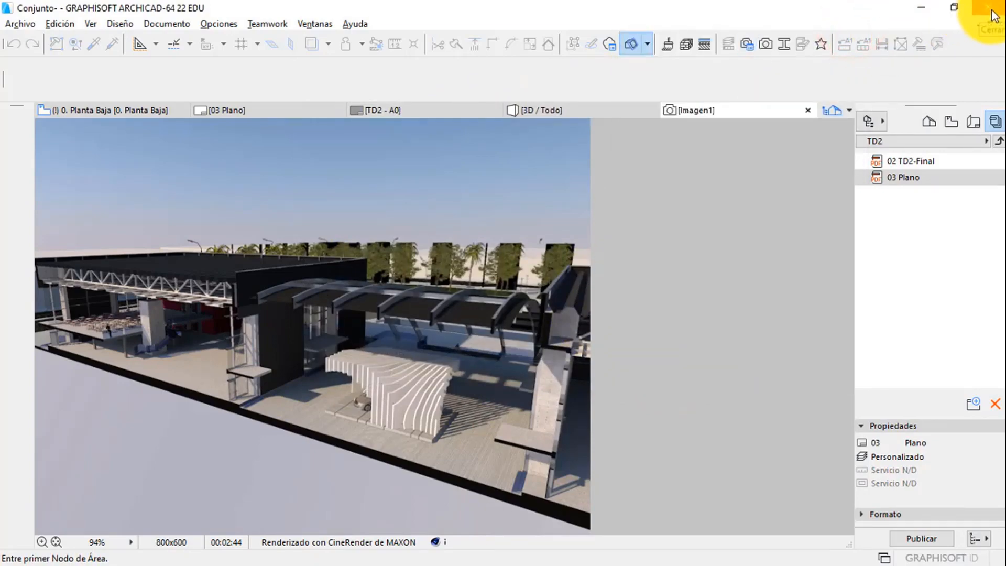
click(994, 16)
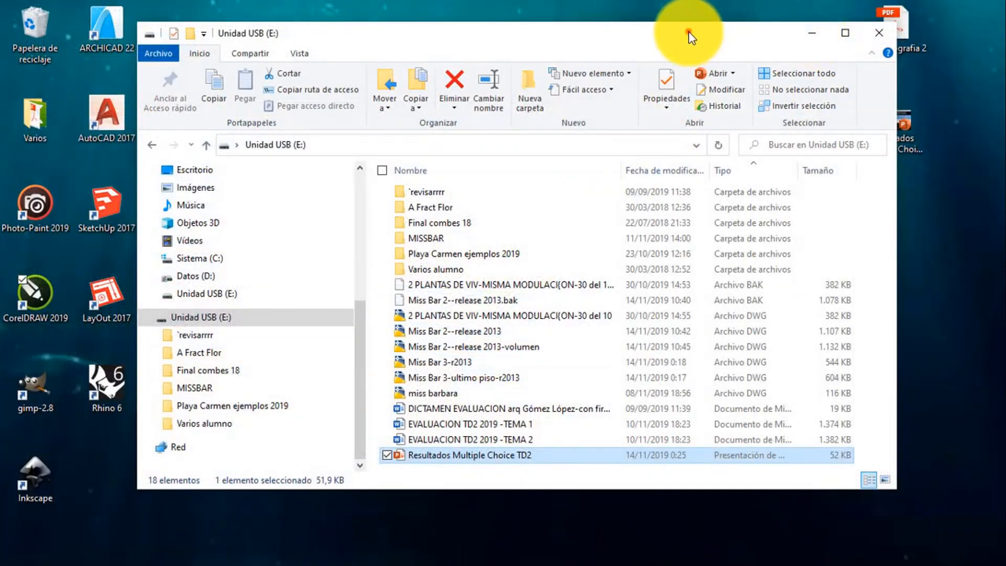
click(982, 247)
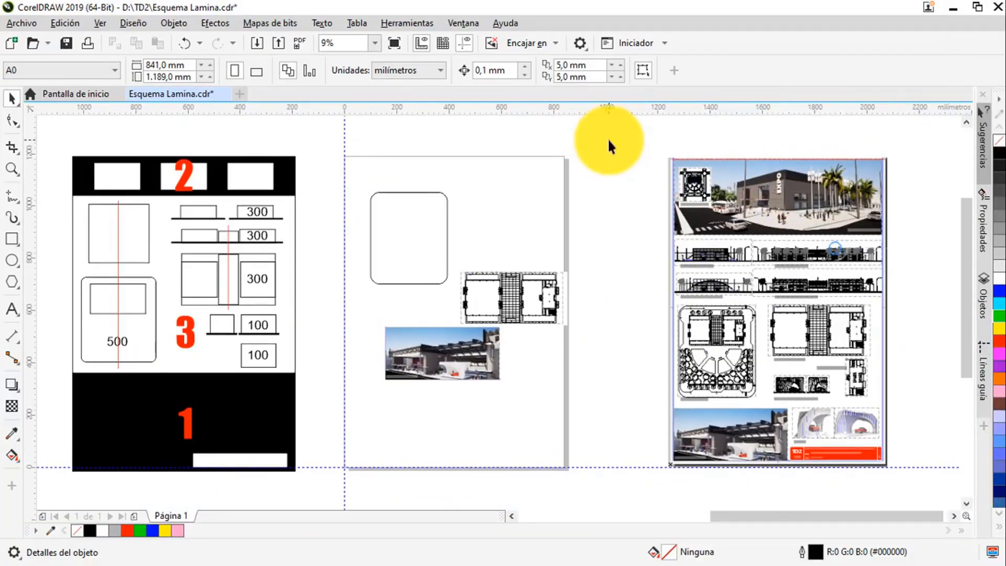
- Create a new one-page A0 portrait document, 841 x 1189 mm, in RGB colour mode at 300 ppp
click(25, 23)
click(41, 42)
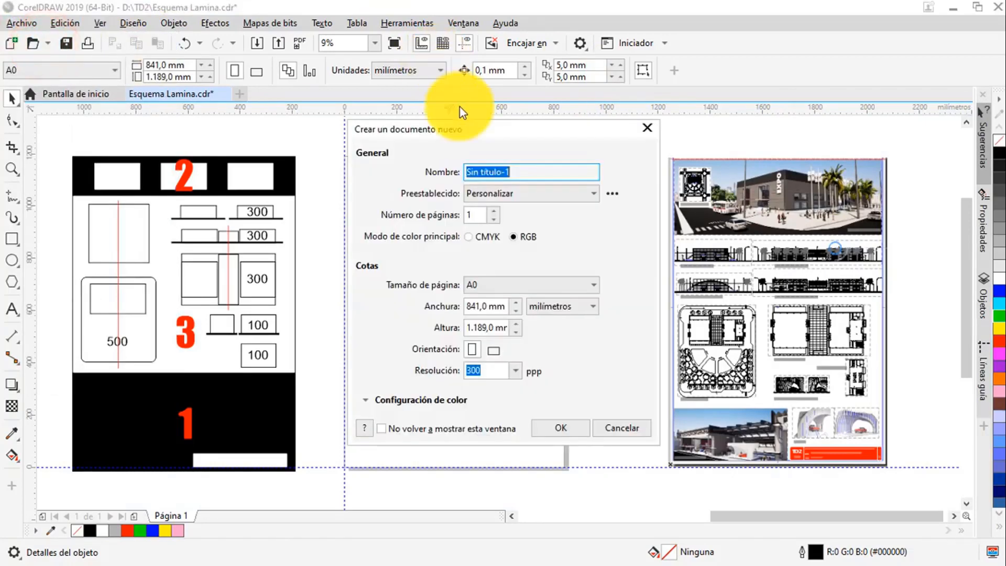
drag(489, 131, 497, 80)
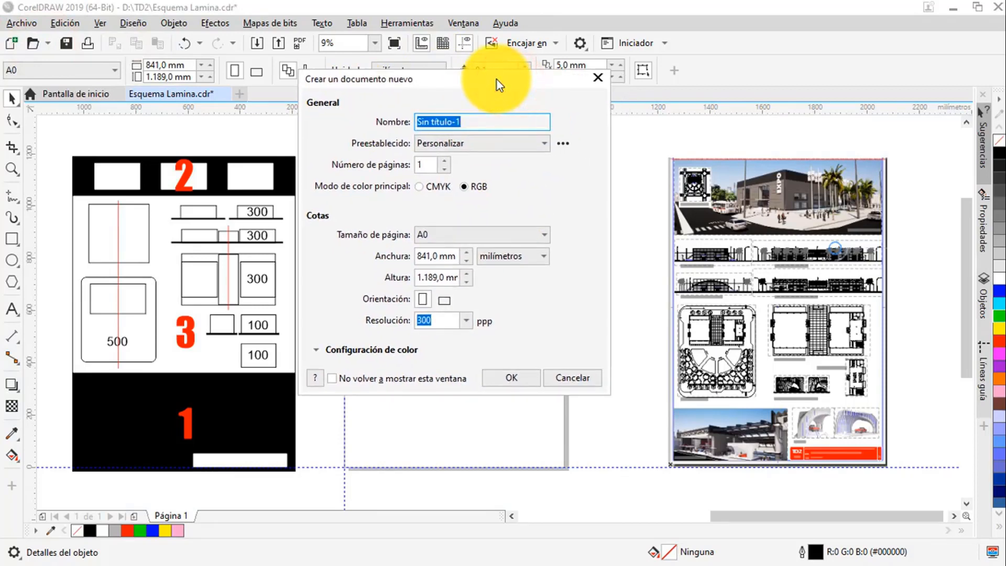
drag(490, 117, 400, 113)
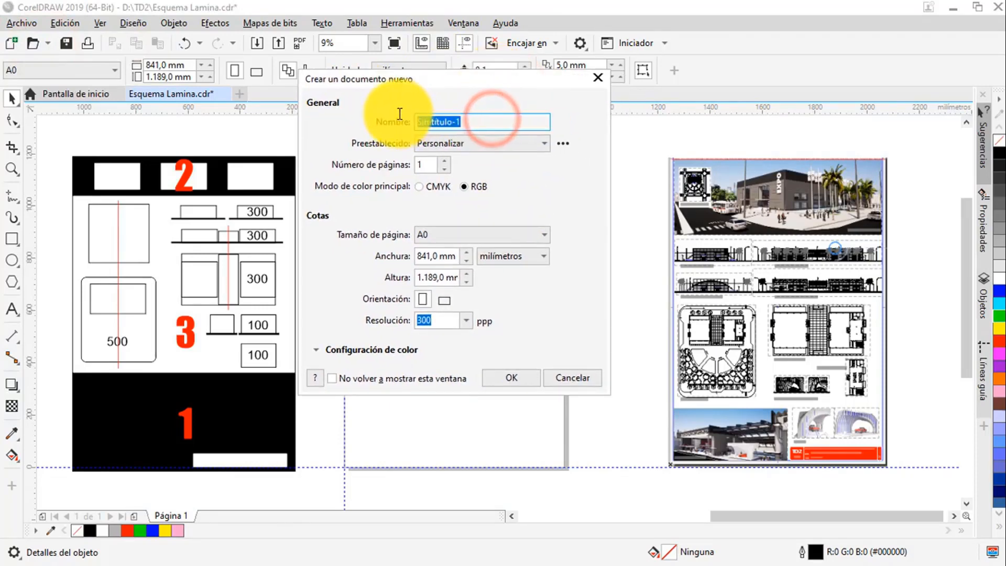
key(Tab)
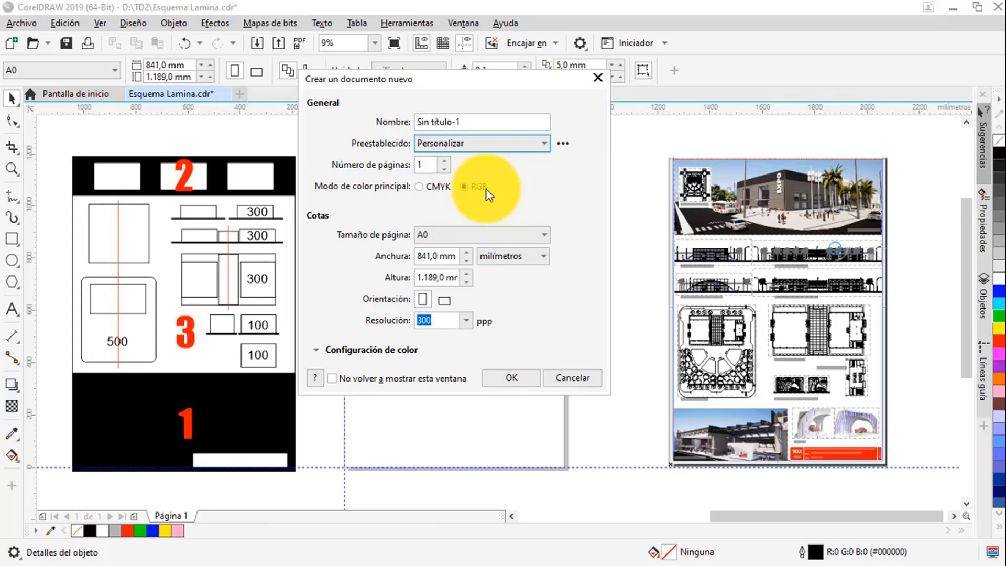
click(486, 189)
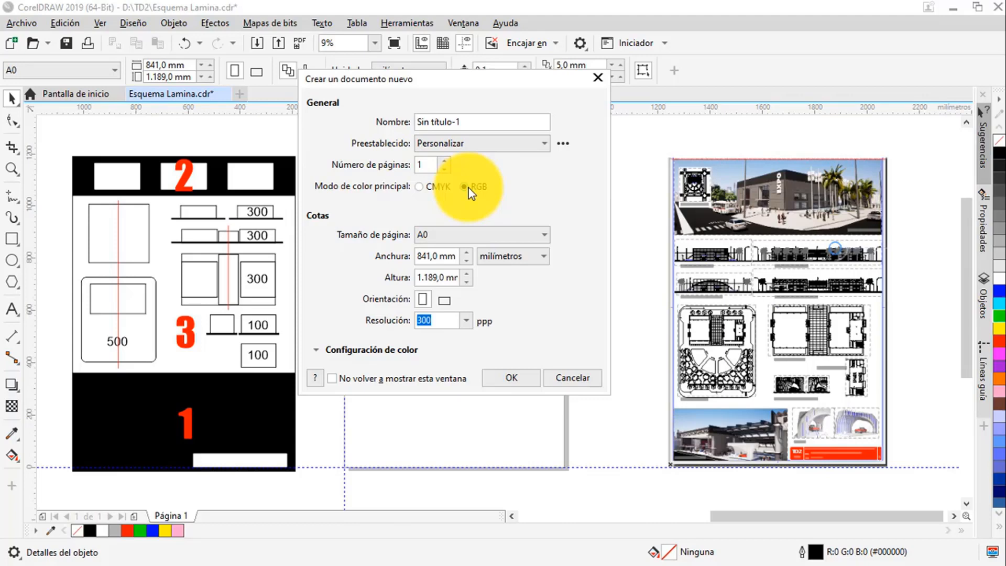
click(424, 189)
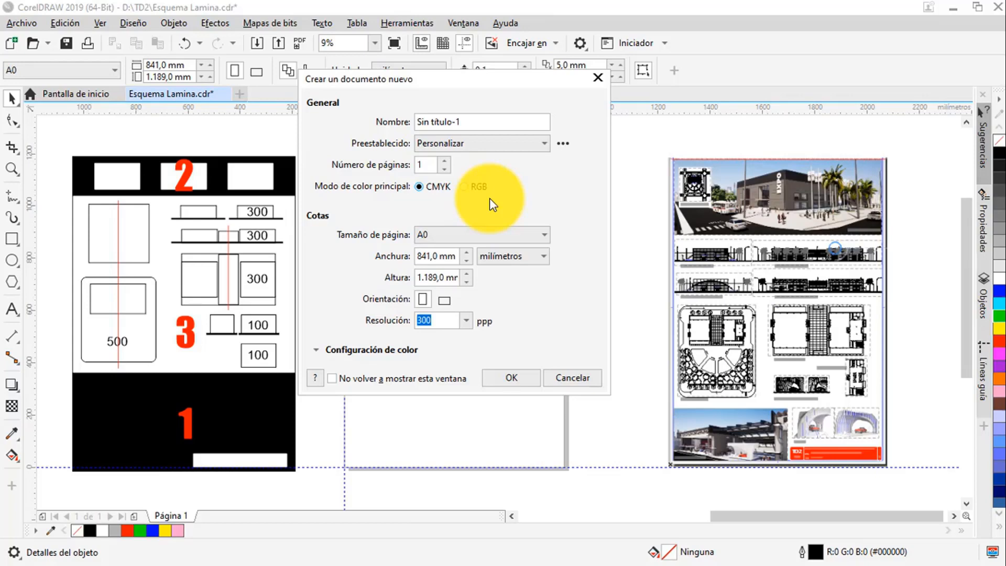
click(463, 187)
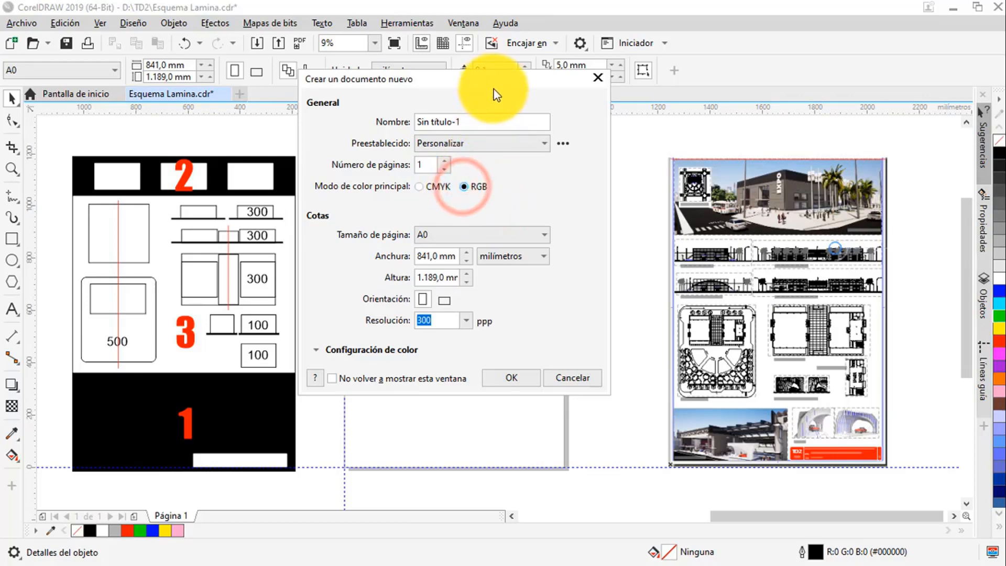
drag(493, 89, 519, 84)
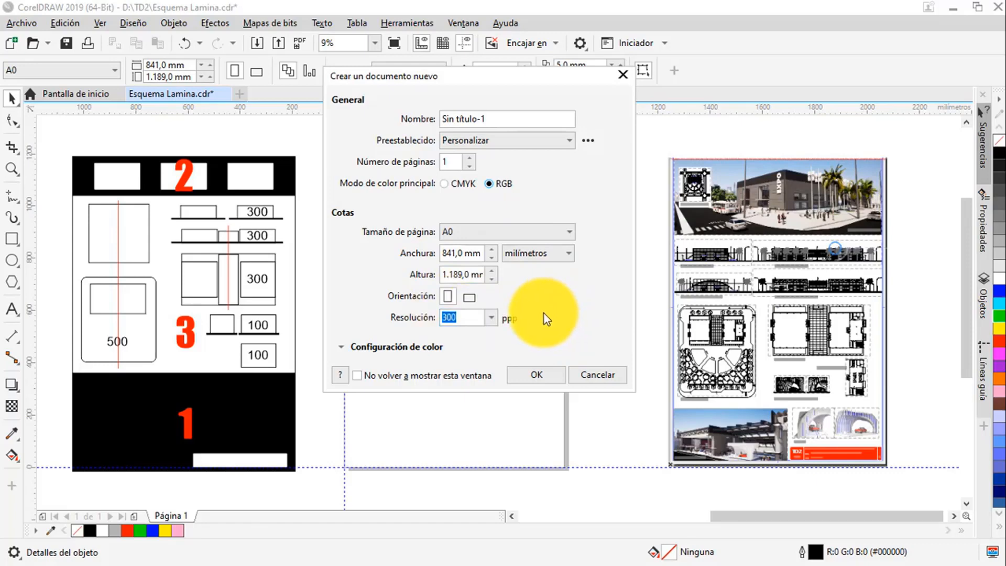
click(539, 374)
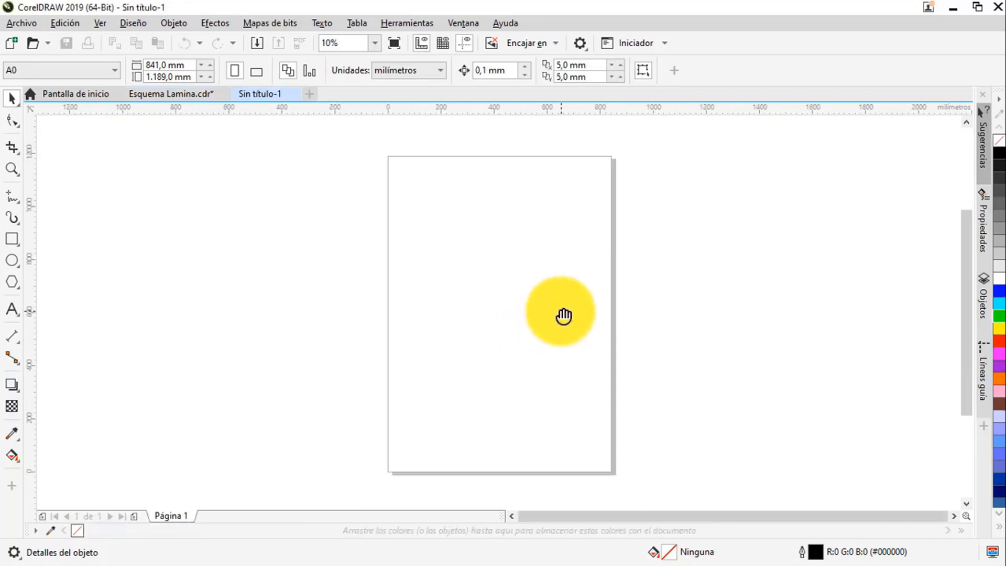
drag(563, 316, 523, 308)
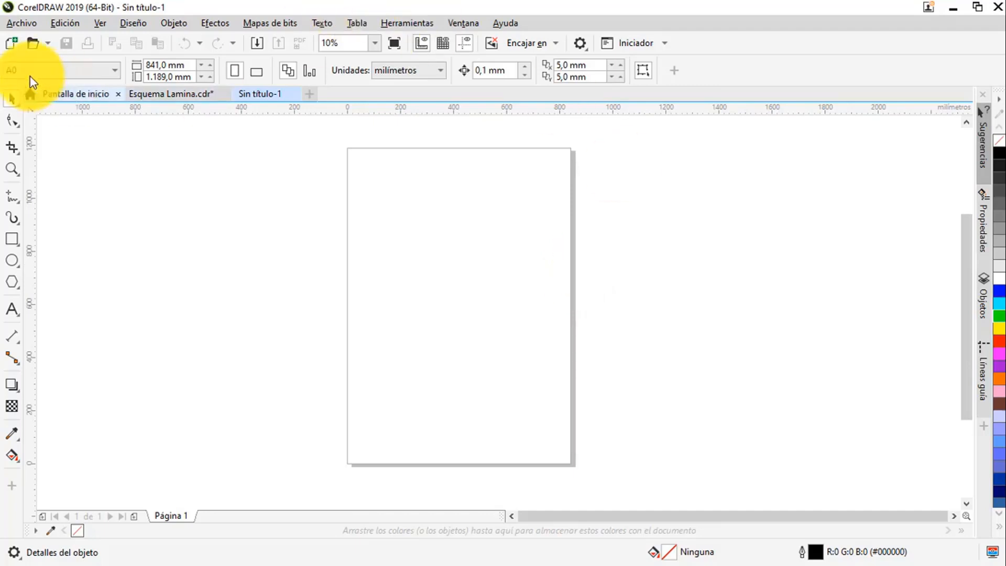
click(18, 26)
click(18, 27)
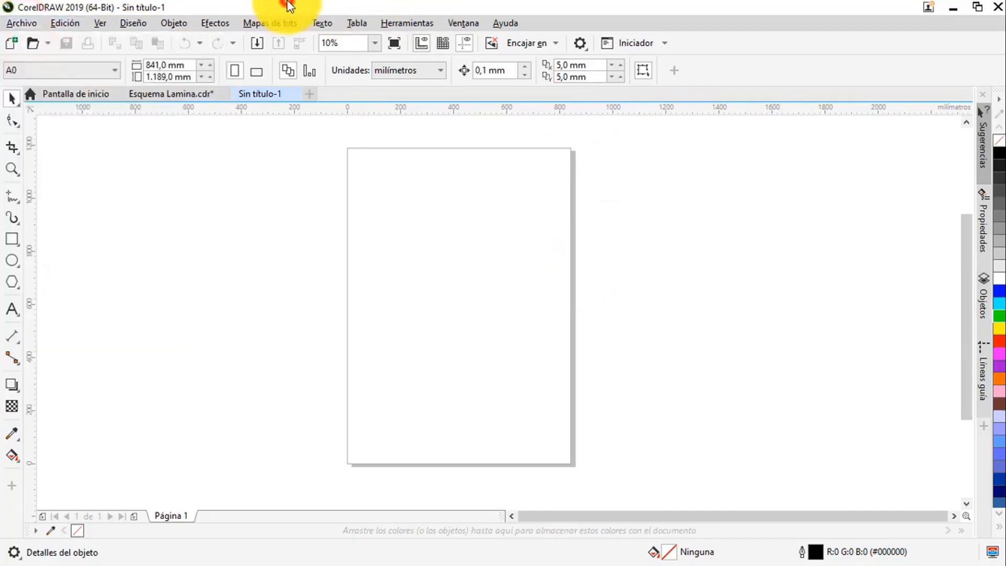
- Switch to File Explorer and open the TD2 folder on the Datos (D:) drive
mouse_move(996, 58)
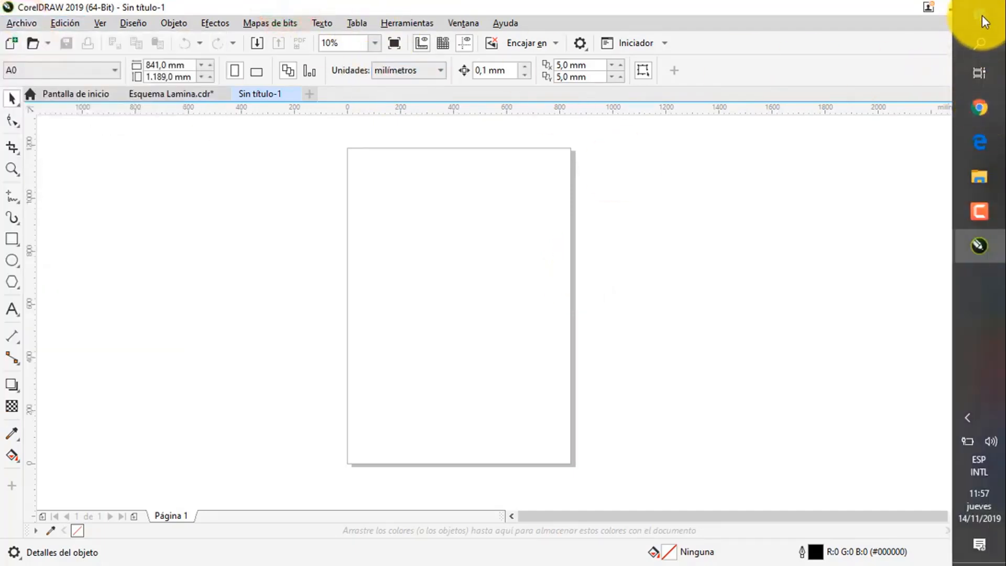
click(975, 174)
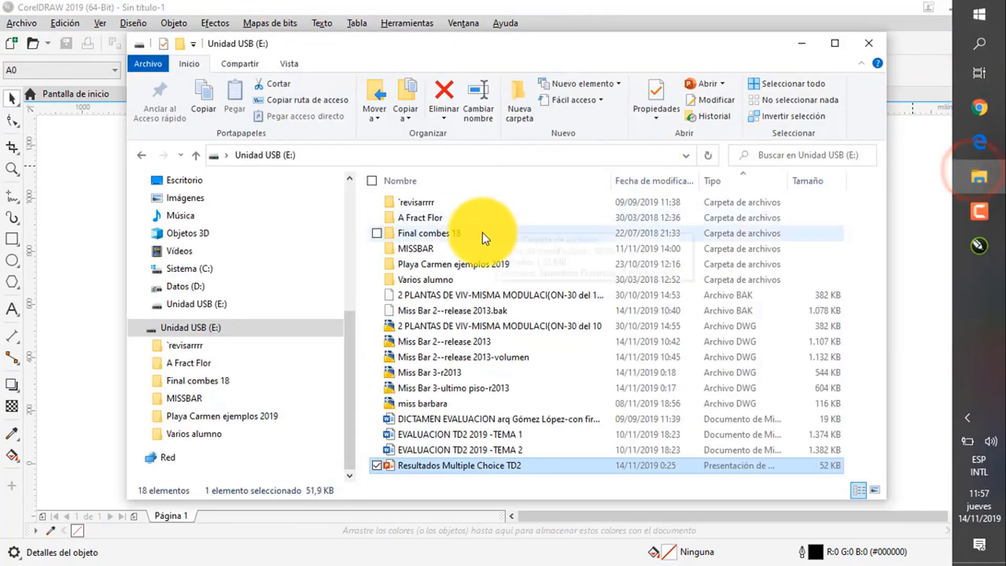
click(202, 287)
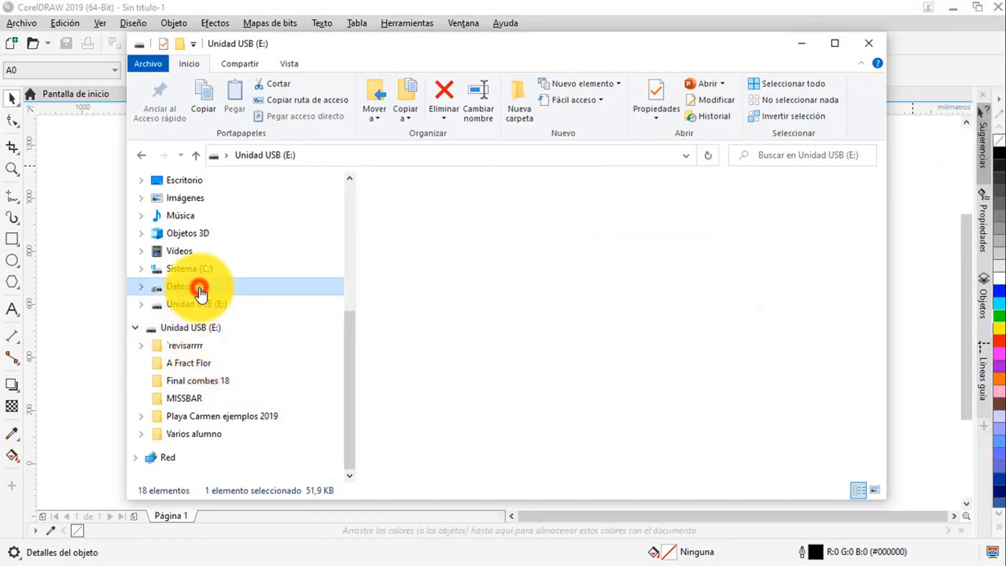
double_click(404, 357)
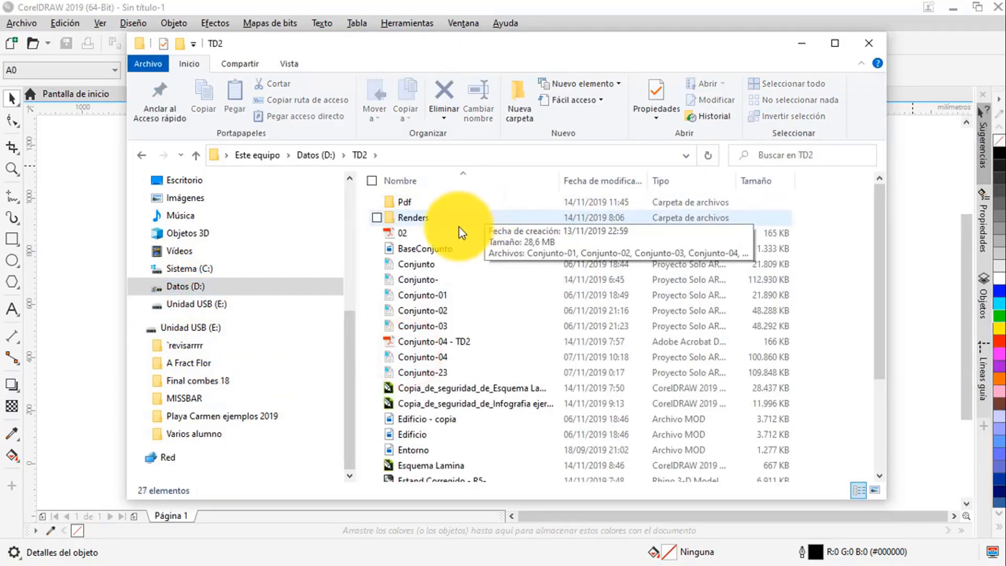
- Bring the 02 PDF from the TD2 folder into the blank A0 document, importing its text as Texto with comments on a separate layer
drag(492, 44, 871, 90)
drag(770, 275, 361, 264)
click(250, 198)
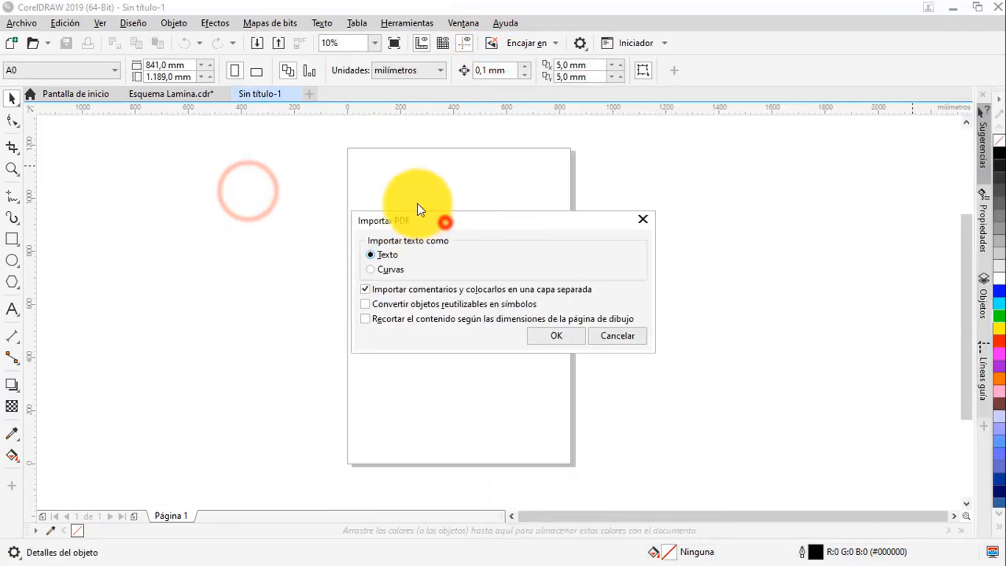
drag(443, 219, 409, 194)
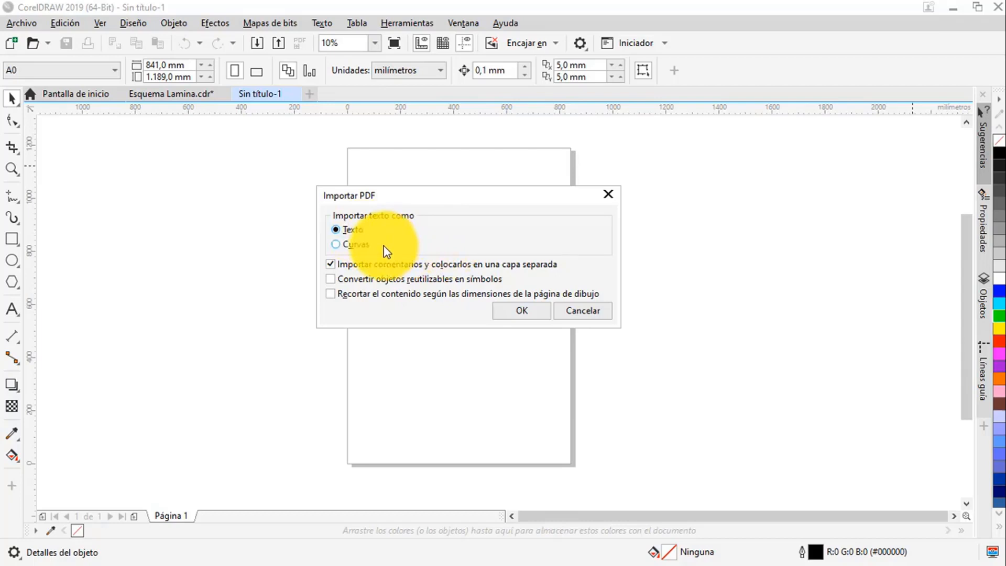
click(526, 310)
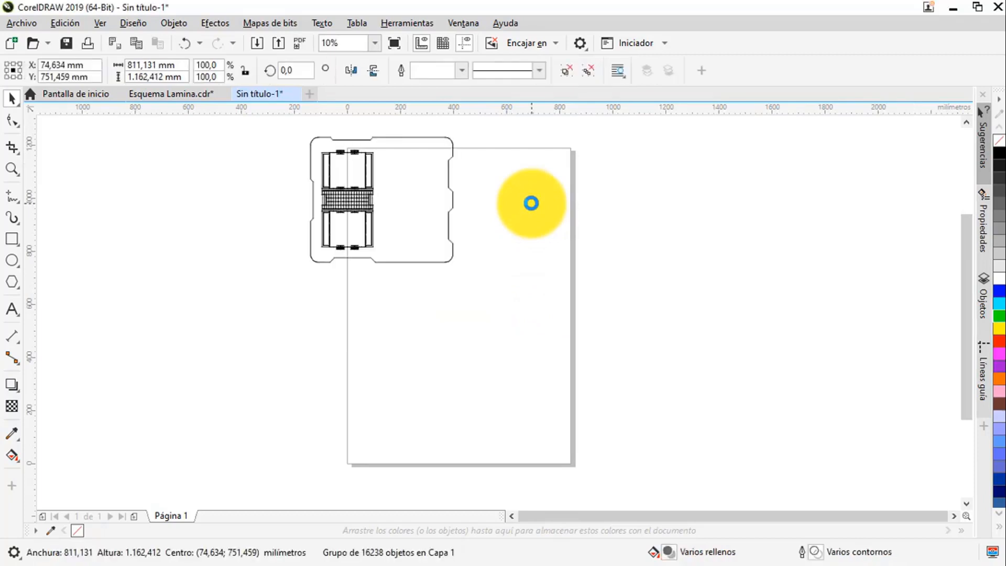
- Move the imported site plan group onto the A0 page, centred at about X 471 mm, Y 622 mm, and deselect it
drag(564, 199, 548, 214)
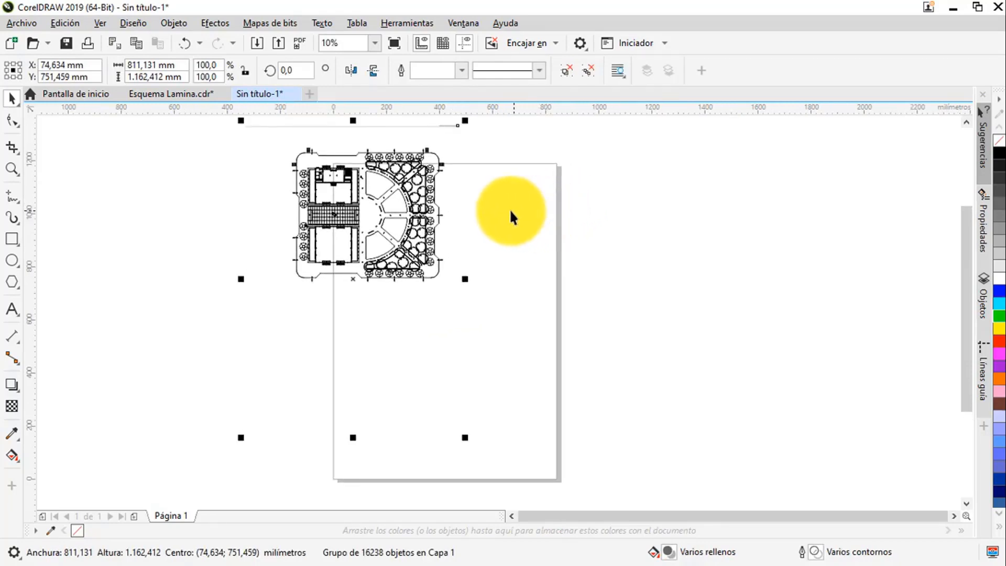
mouse_move(348, 214)
mouse_down()
mouse_move(467, 252)
mouse_move(444, 245)
mouse_up()
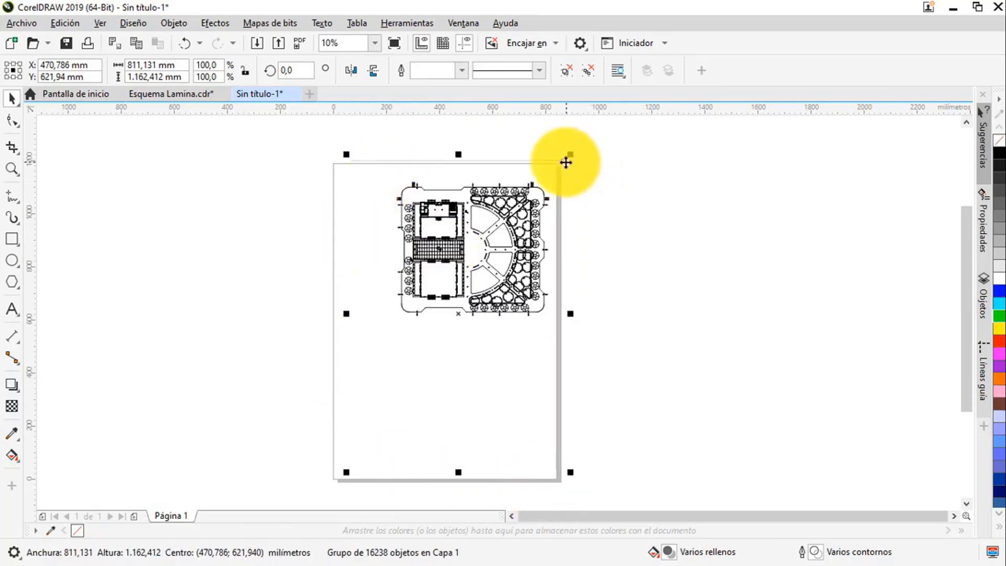
click(613, 423)
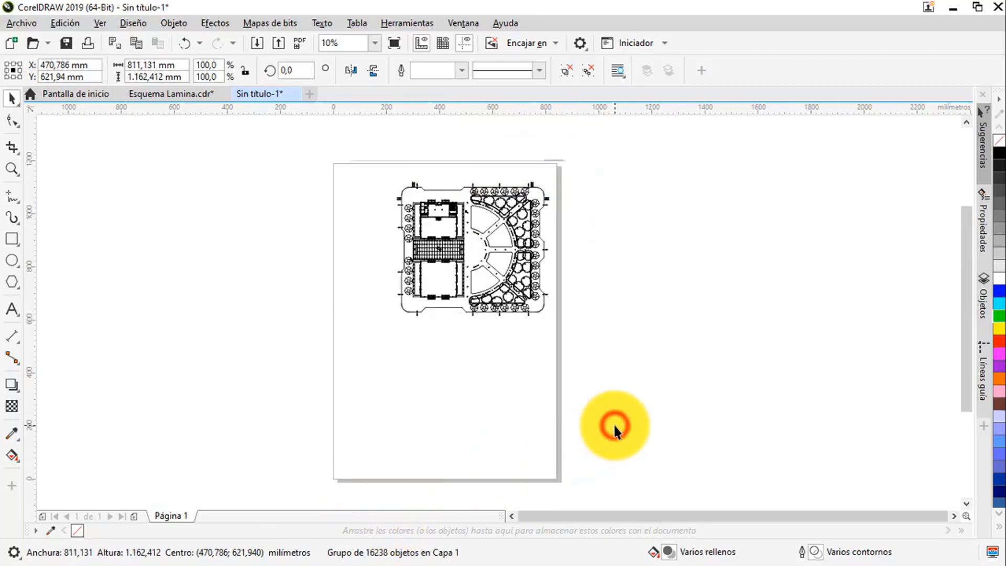
- Select the imported site plan group and ungroup all of its objects
click(530, 208)
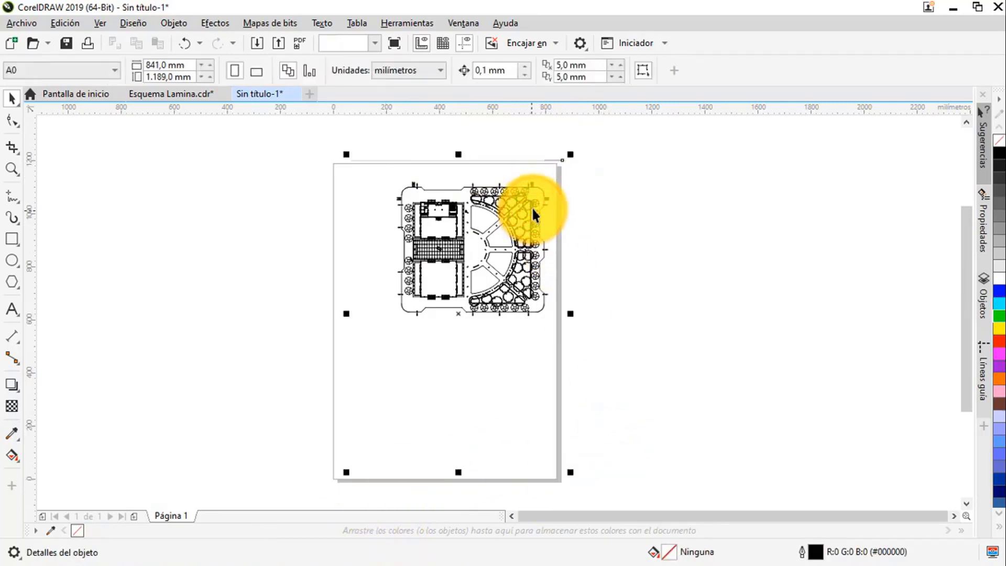
click(531, 207)
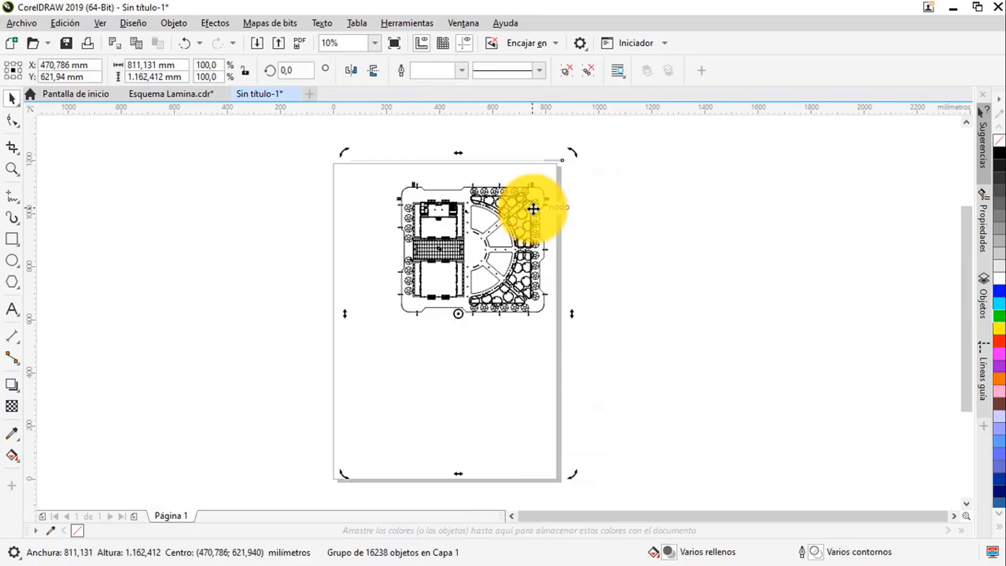
click(589, 75)
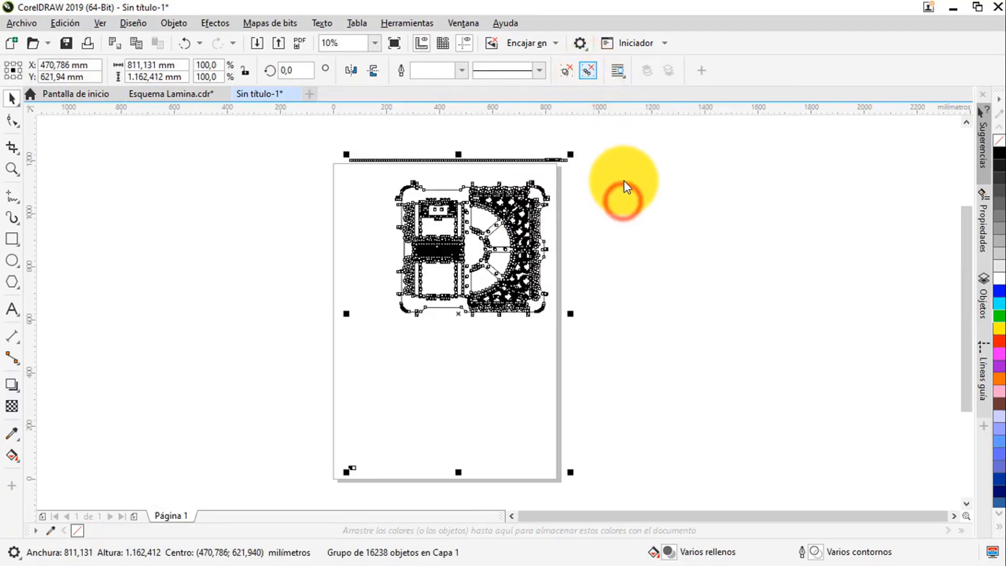
- Delete the leftover line strip along the page's upper edge and the tiny text in the page's lower-left corner
drag(624, 181, 485, 136)
drag(617, 146, 303, 171)
key(Delete)
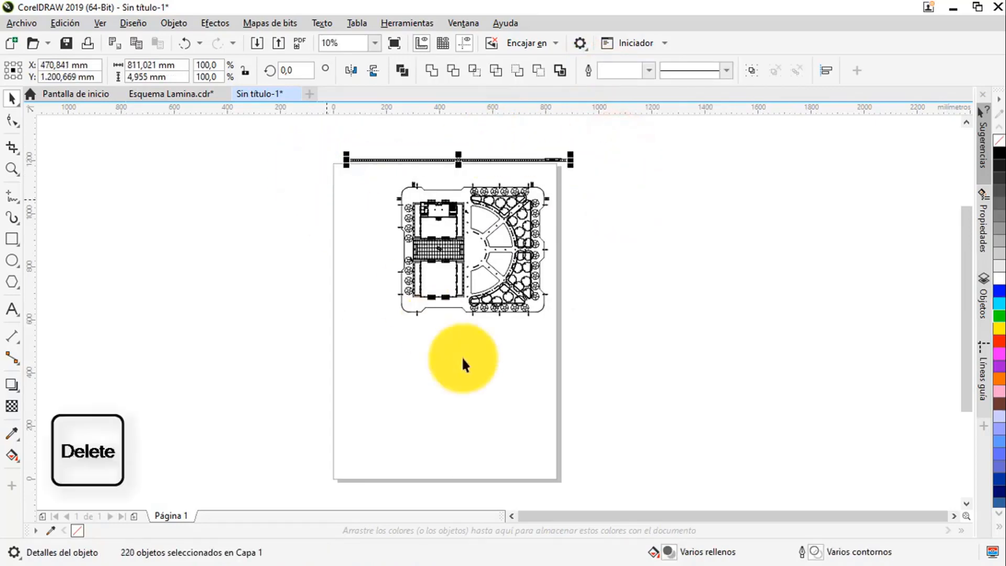
drag(615, 495, 308, 327)
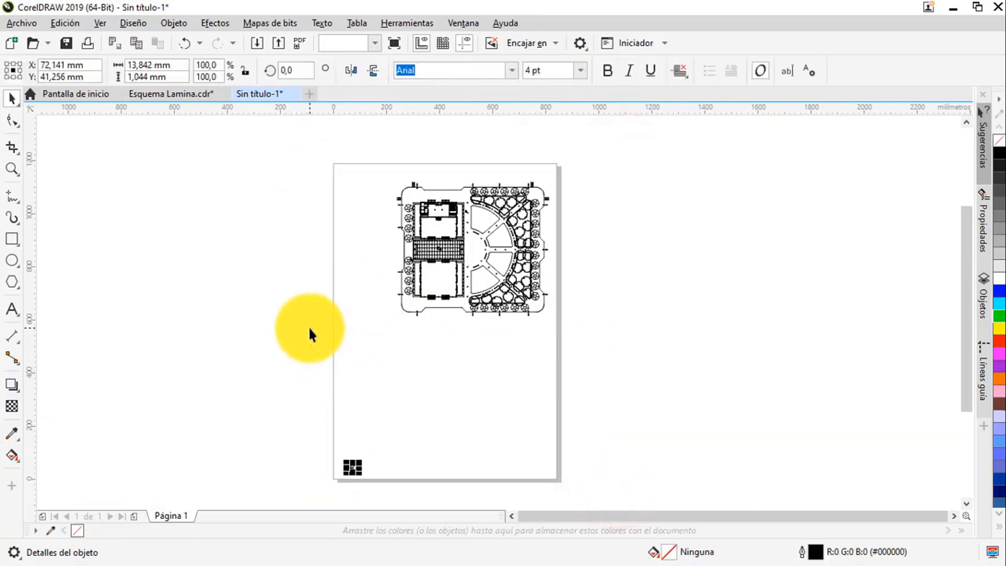
key(Delete)
- Select all the site plan objects and move them left on the page to about X 460 mm, Y 859 mm
drag(375, 144, 586, 335)
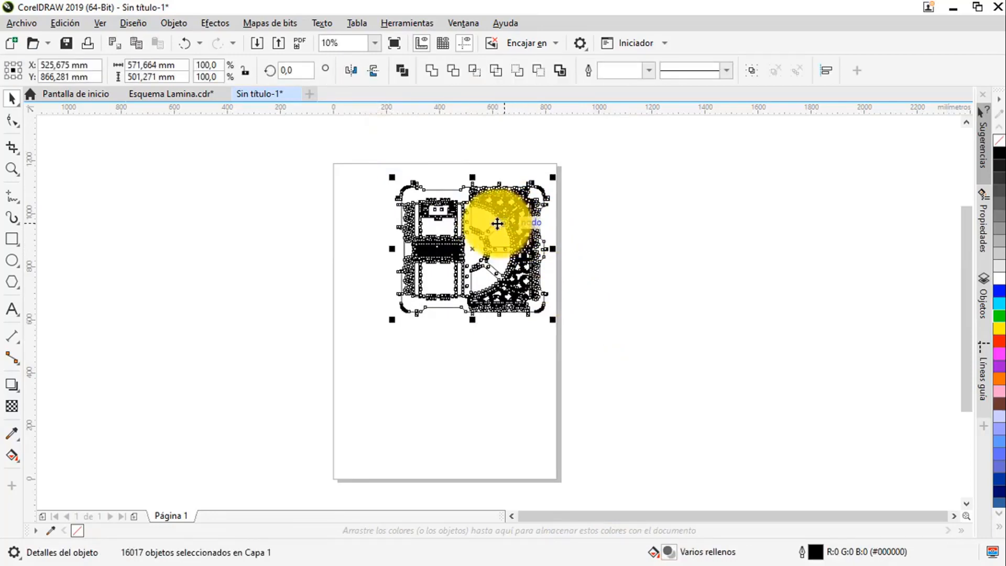
click(443, 250)
drag(443, 250, 581, 246)
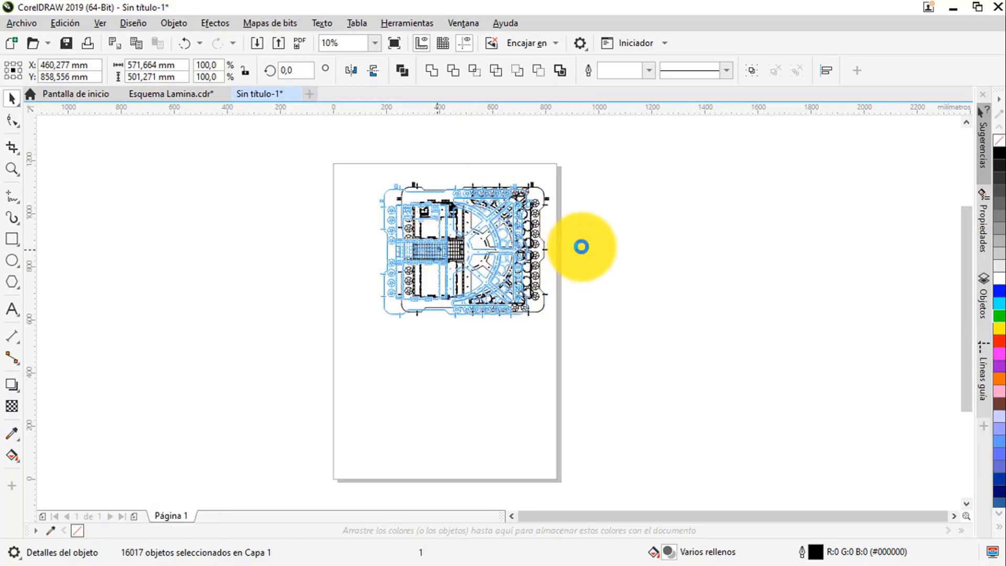
click(581, 246)
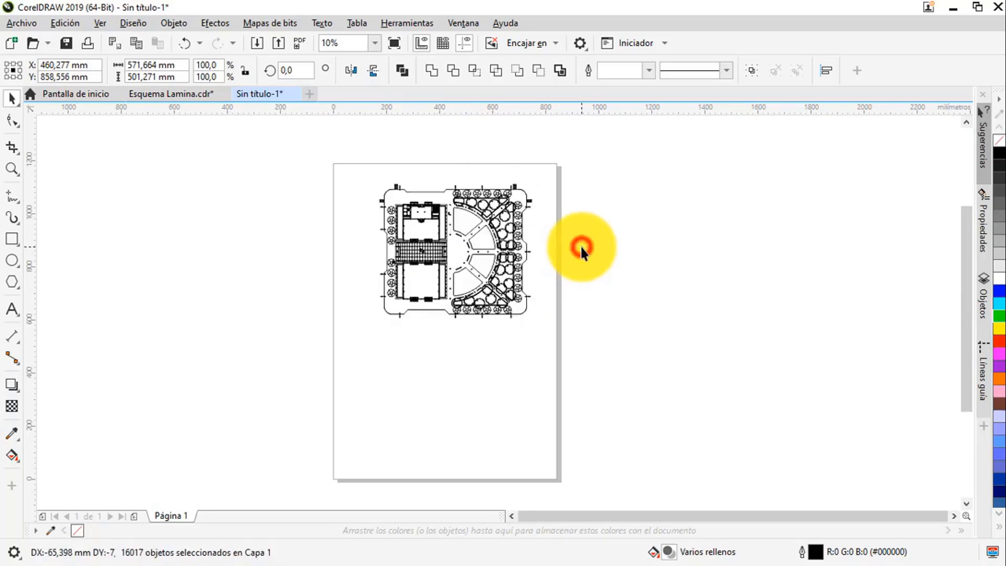
- Inspect the plan's line thickness up close, select all its objects and set their outline width to Muy fina
scroll(461, 224, up, 2)
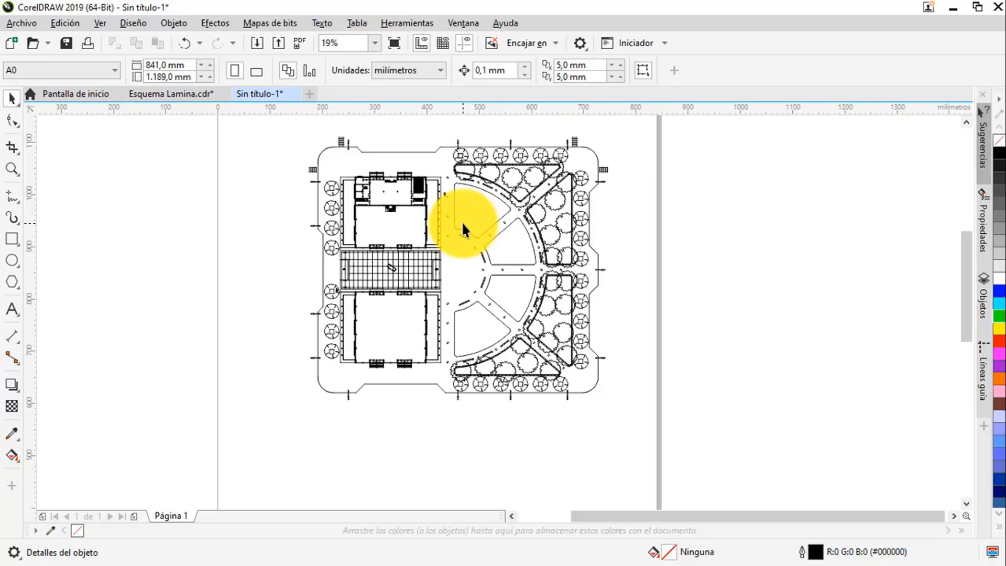
scroll(410, 183, up, 2)
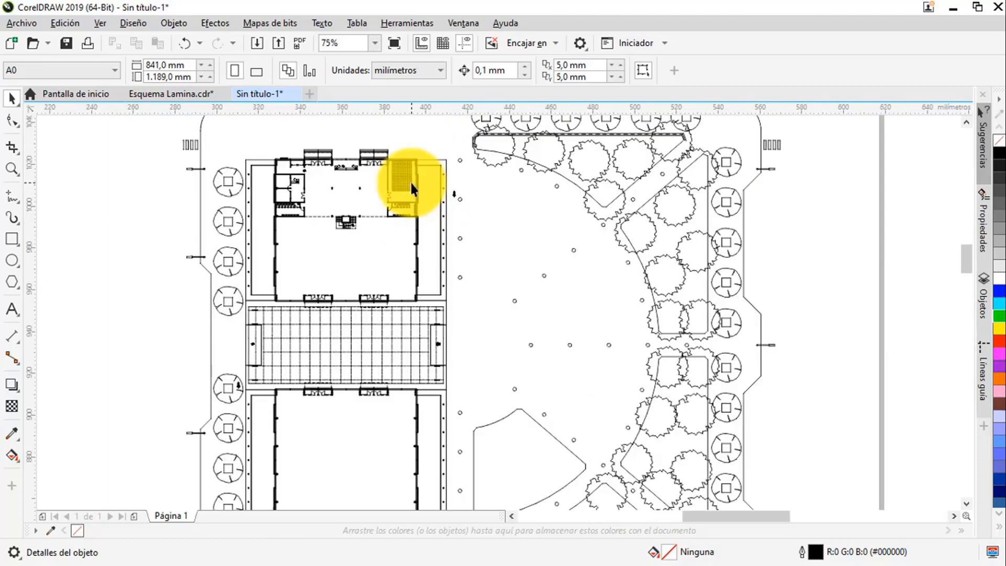
scroll(411, 181, up, 2)
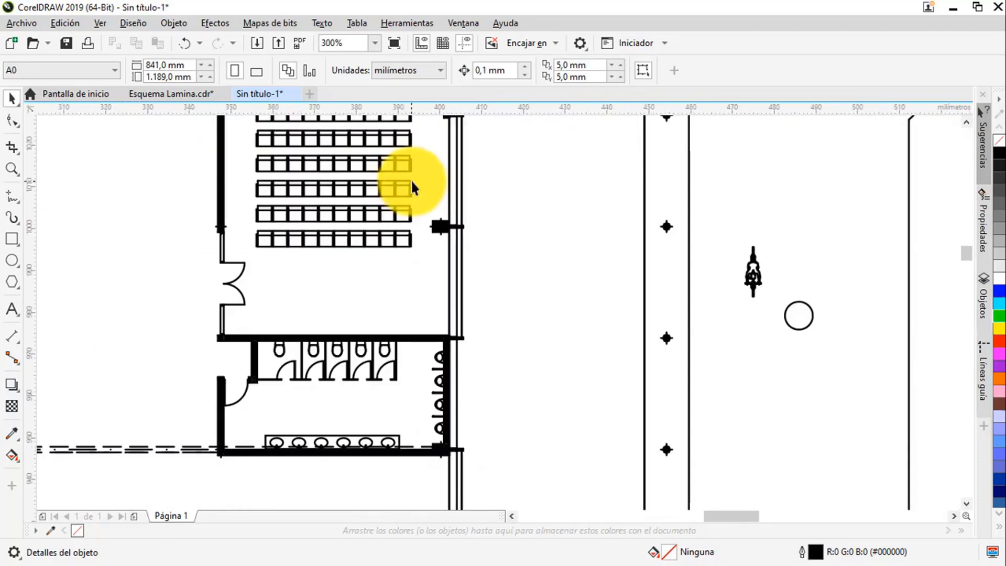
scroll(412, 183, down, 5)
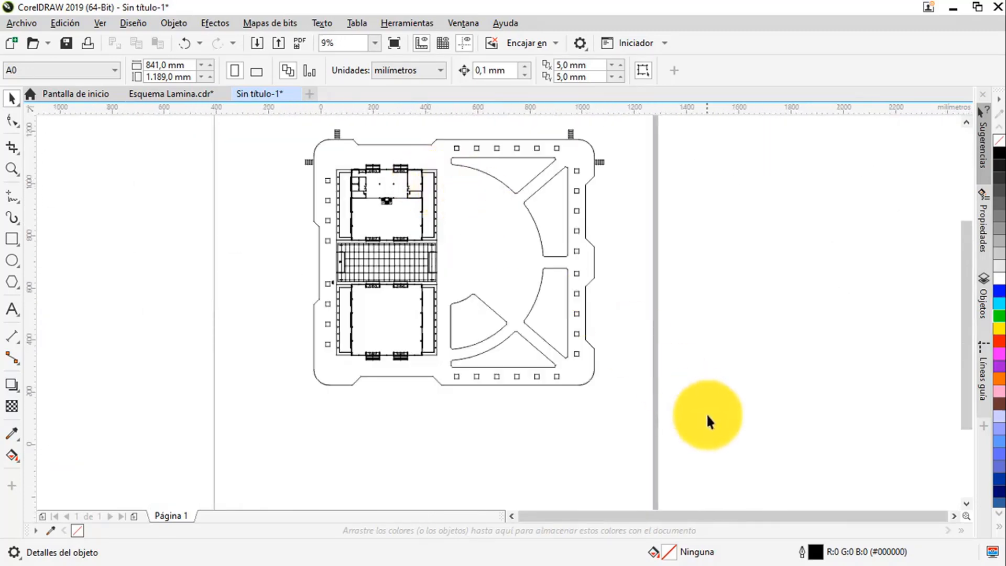
drag(614, 312, 319, 134)
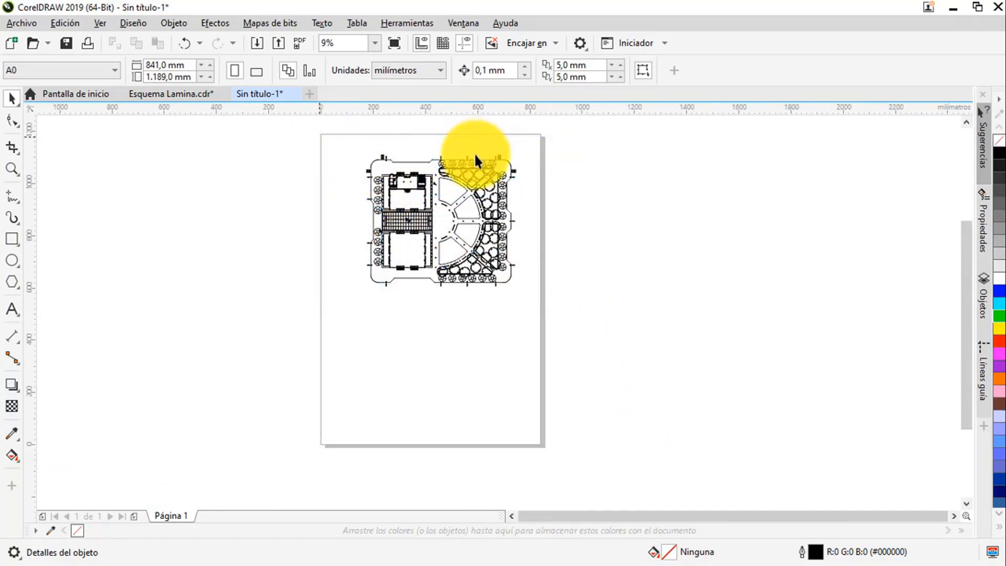
click(647, 71)
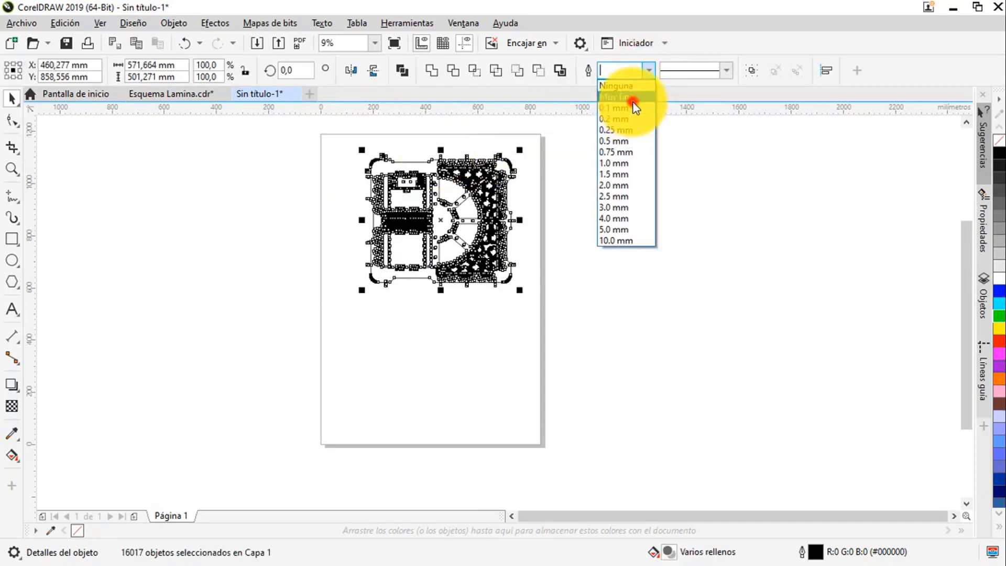
click(633, 100)
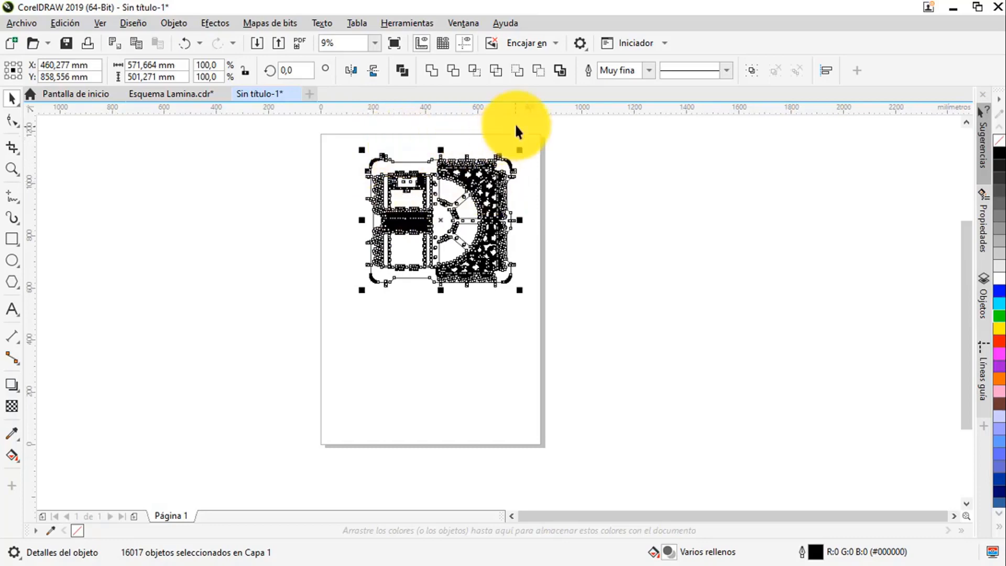
drag(531, 181, 539, 201)
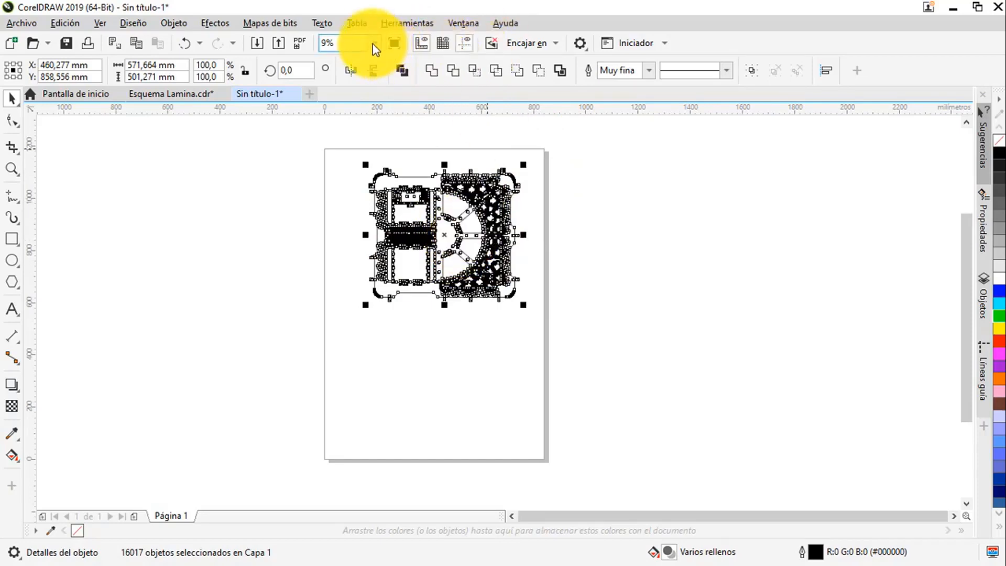
click(286, 23)
click(294, 36)
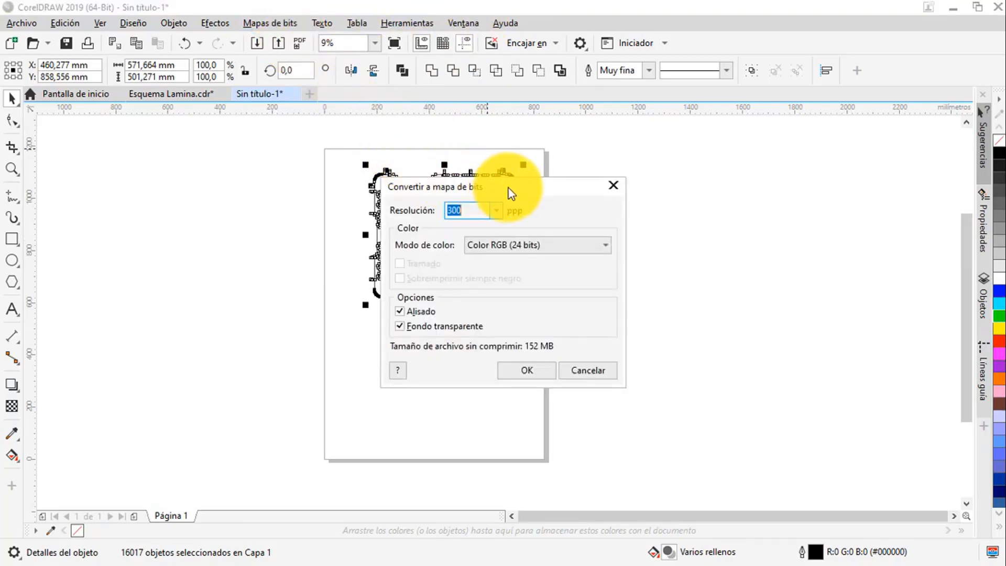
key(Return)
click(624, 203)
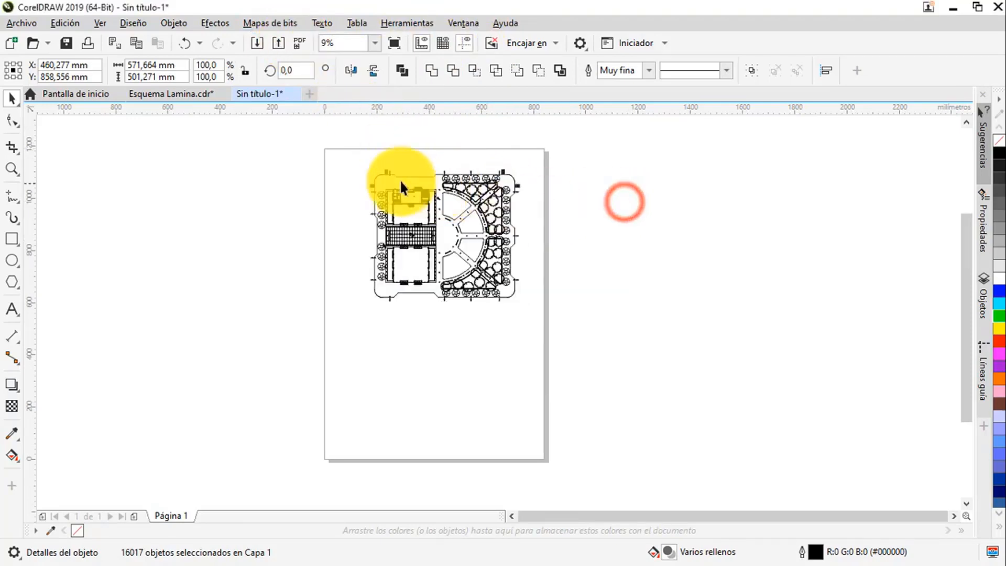
- Select all the site plan objects on the page and group them
click(350, 157)
drag(351, 158, 581, 331)
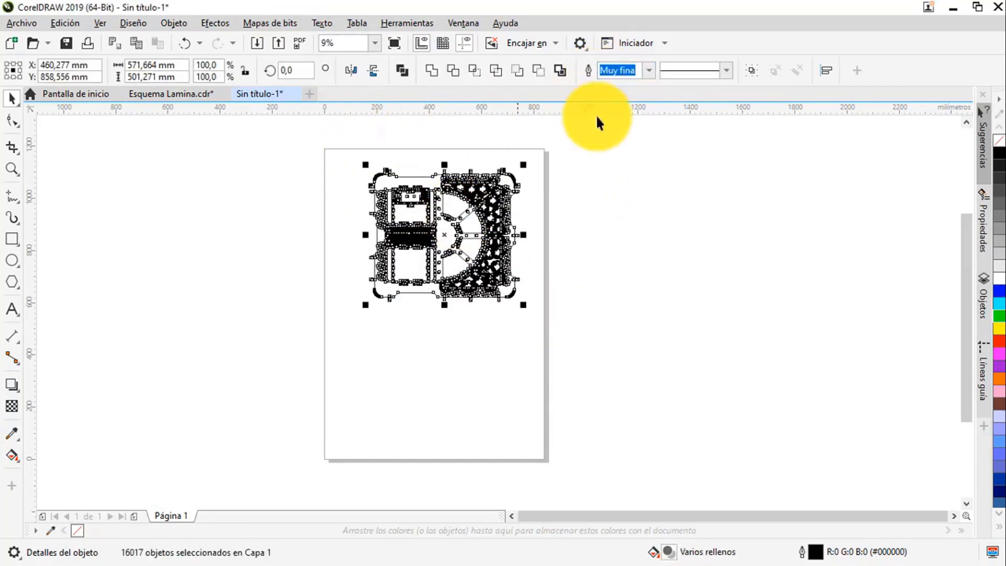
click(751, 70)
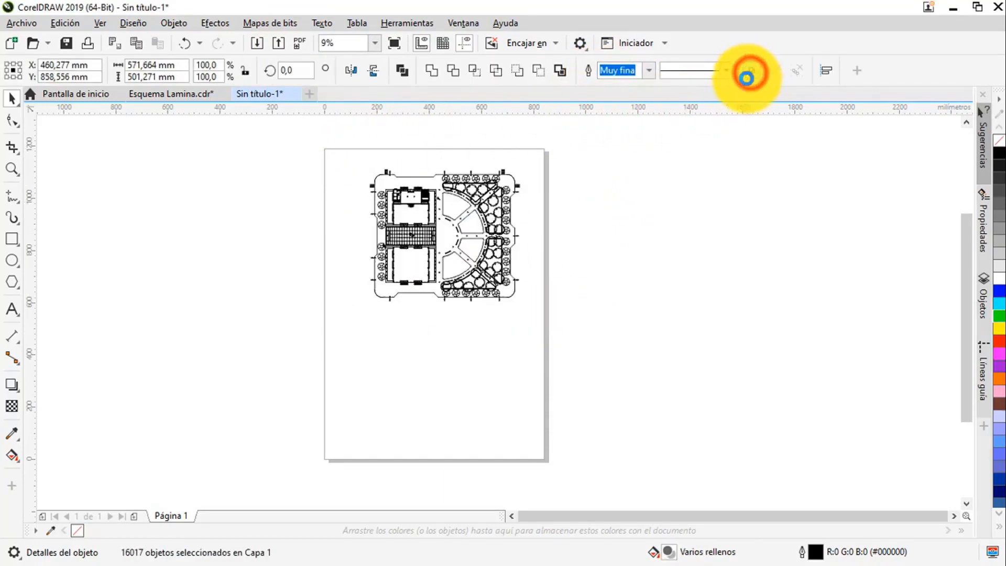
- Place a copy of the grouped site plan outside the page on its left, centred at about X -374 mm, Y 863 mm
click(643, 183)
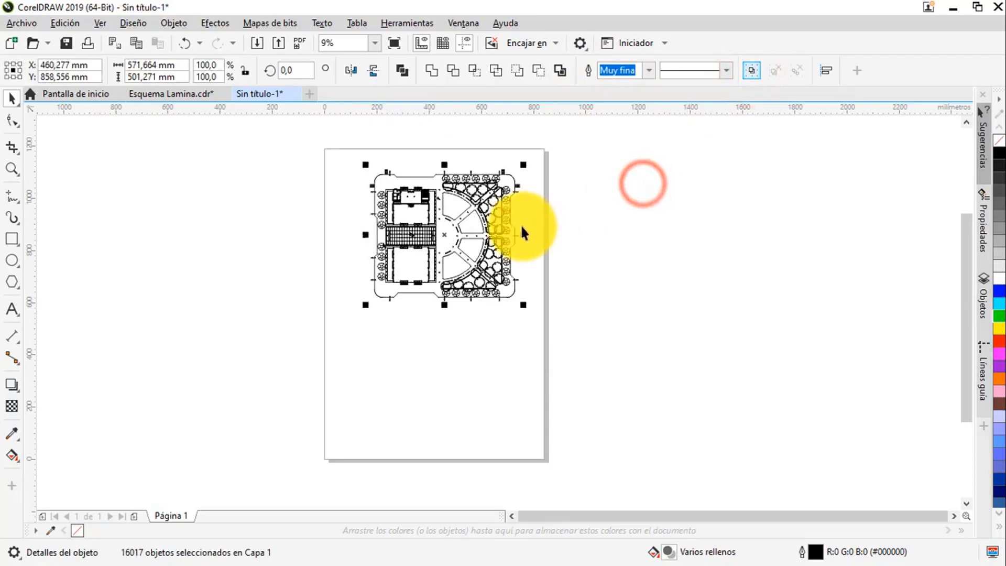
click(507, 216)
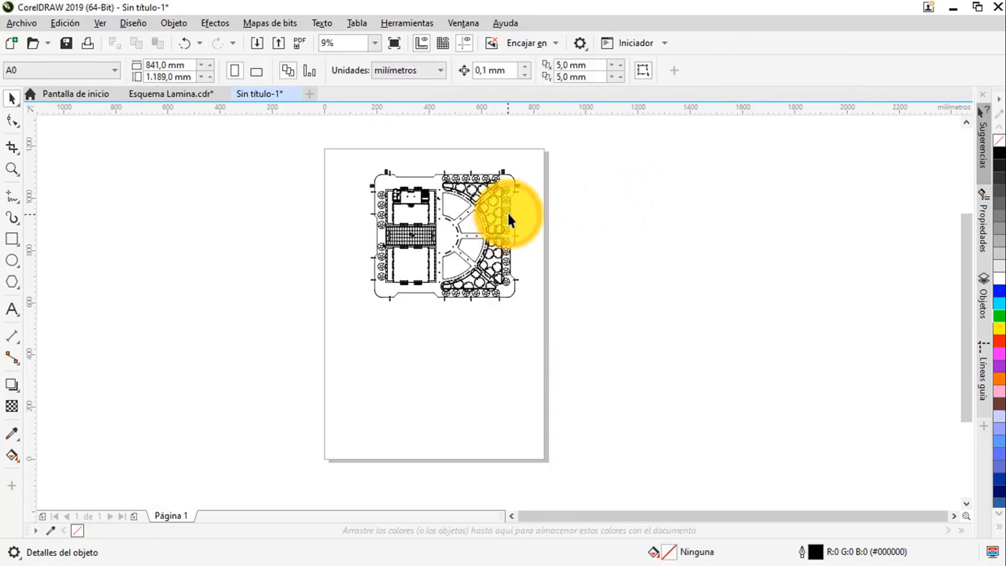
drag(507, 212, 289, 210)
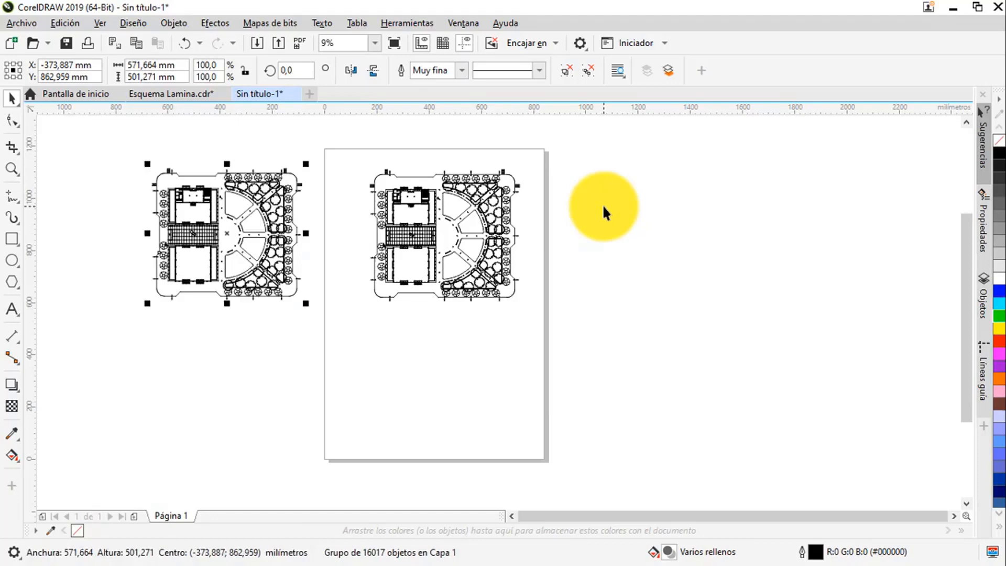
- Convert the grouped site plan on the page to a 300 ppp, 24-bit RGB bitmap with Alisado and Fondo transparente enabled
click(596, 215)
mouse_move(581, 326)
mouse_down()
mouse_move(397, 208)
mouse_move(343, 157)
mouse_up()
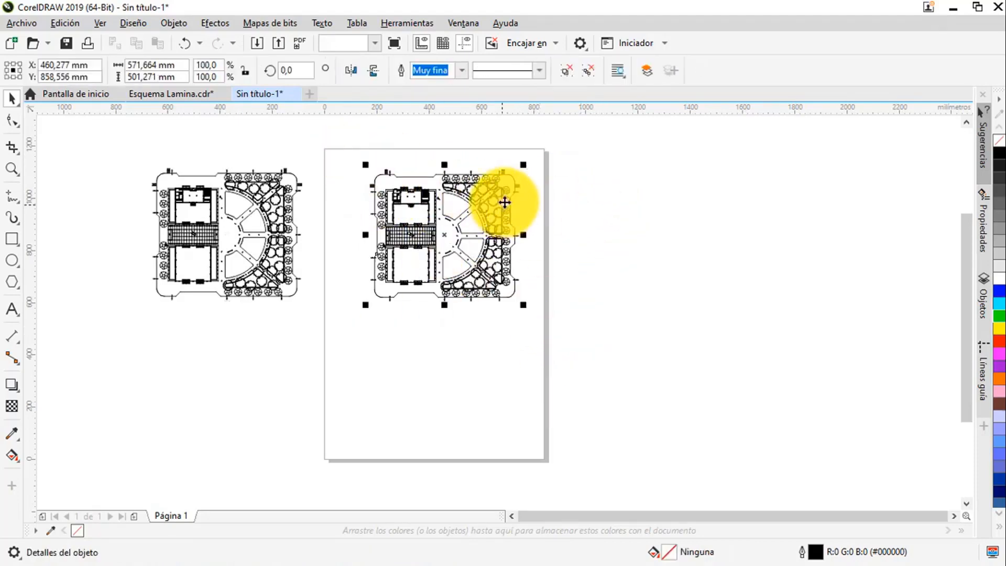
click(269, 23)
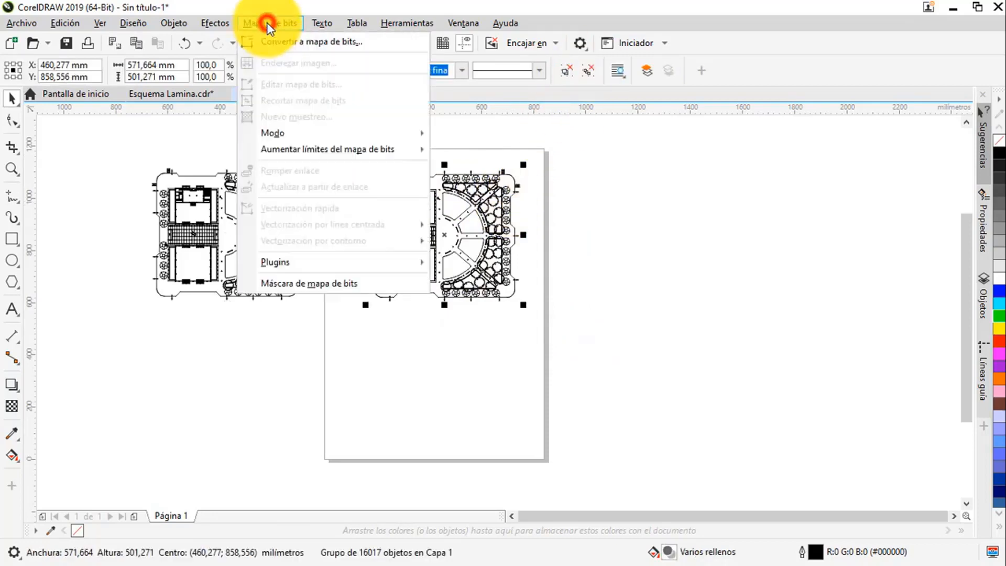
click(294, 42)
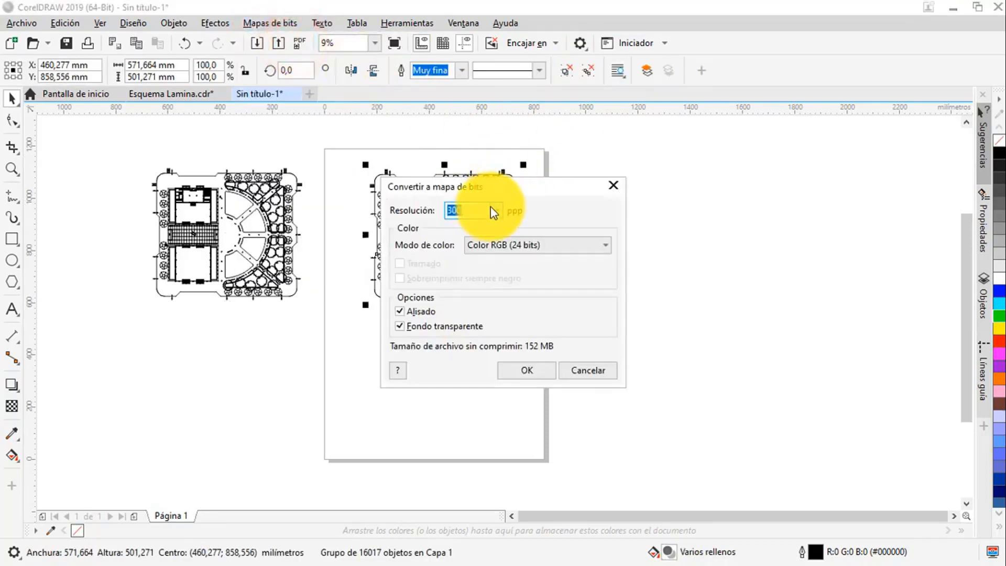
drag(485, 192, 605, 169)
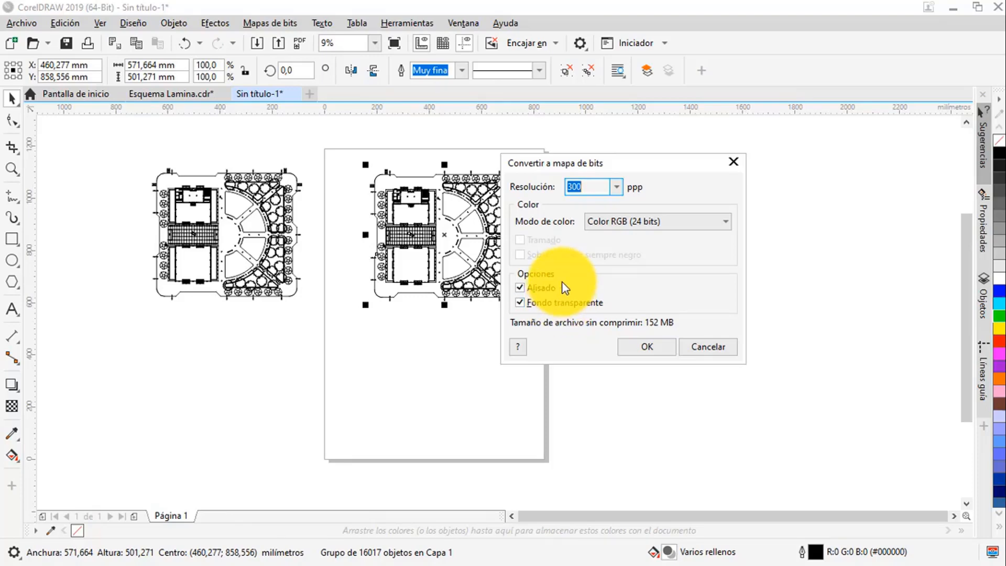
click(646, 347)
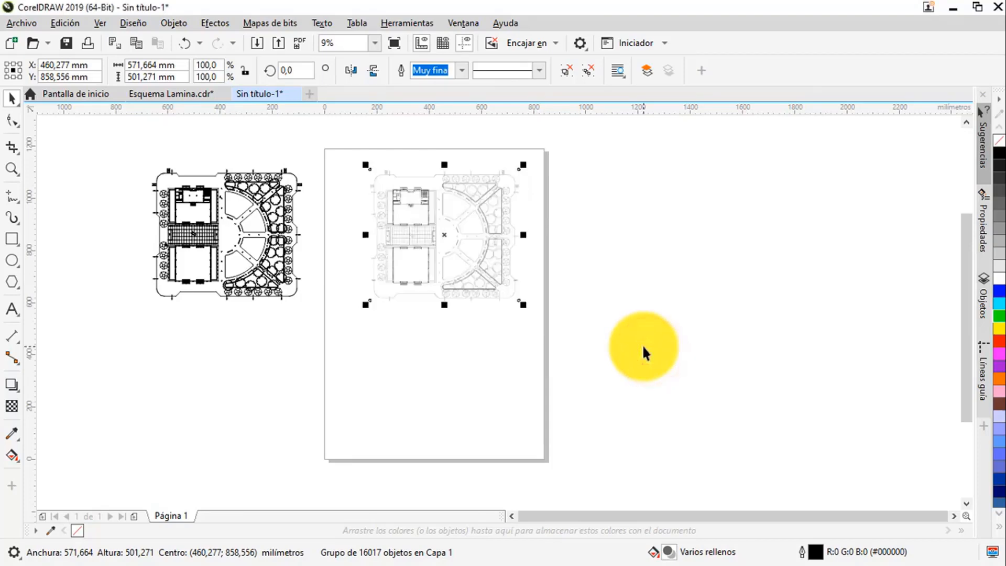
click(643, 347)
- Examine the line quality of the bitmap site plan up close around the upper building's seating room
drag(489, 304, 516, 310)
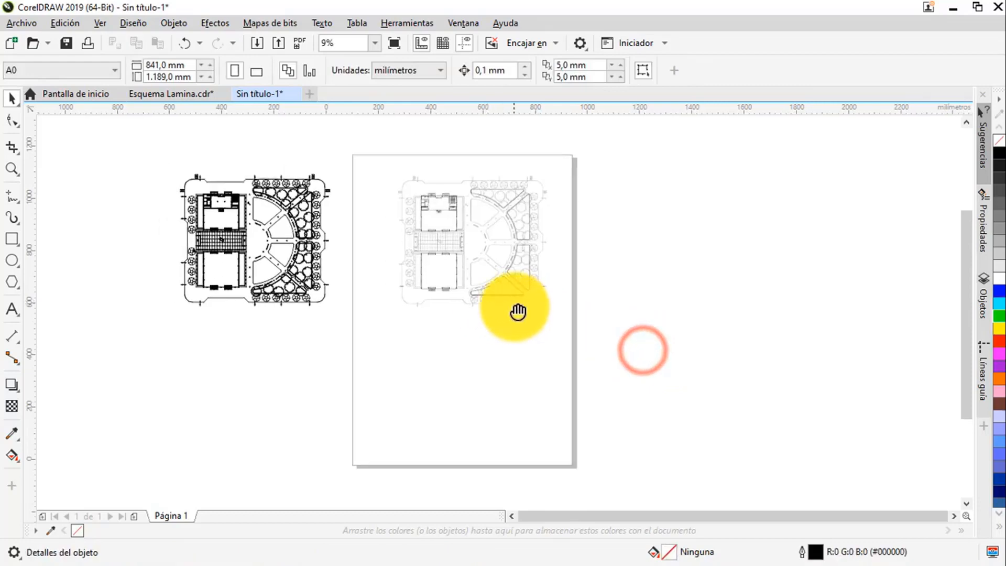
scroll(409, 220, up, 1)
drag(409, 223, 491, 248)
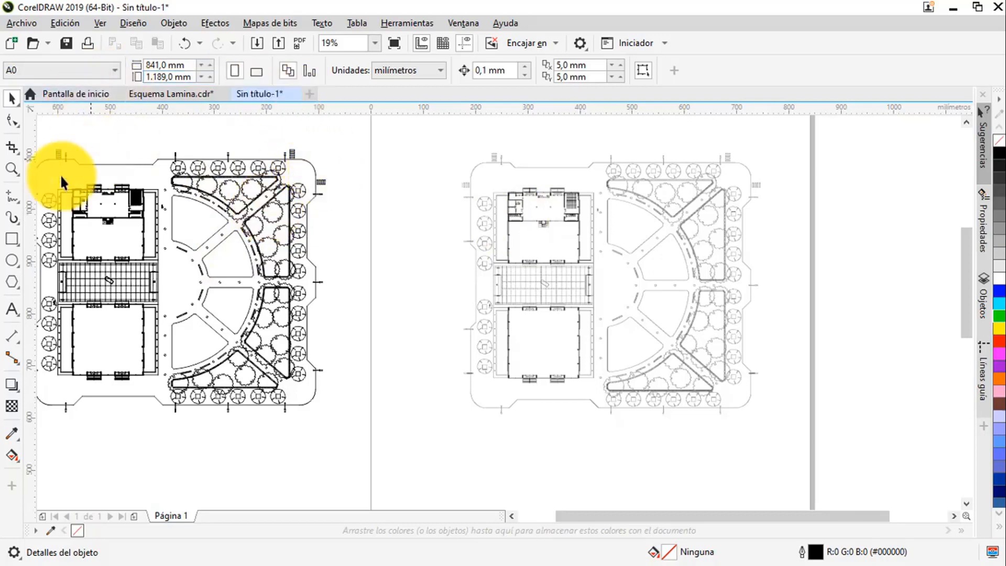
click(13, 169)
drag(545, 176, 601, 216)
drag(532, 284, 593, 171)
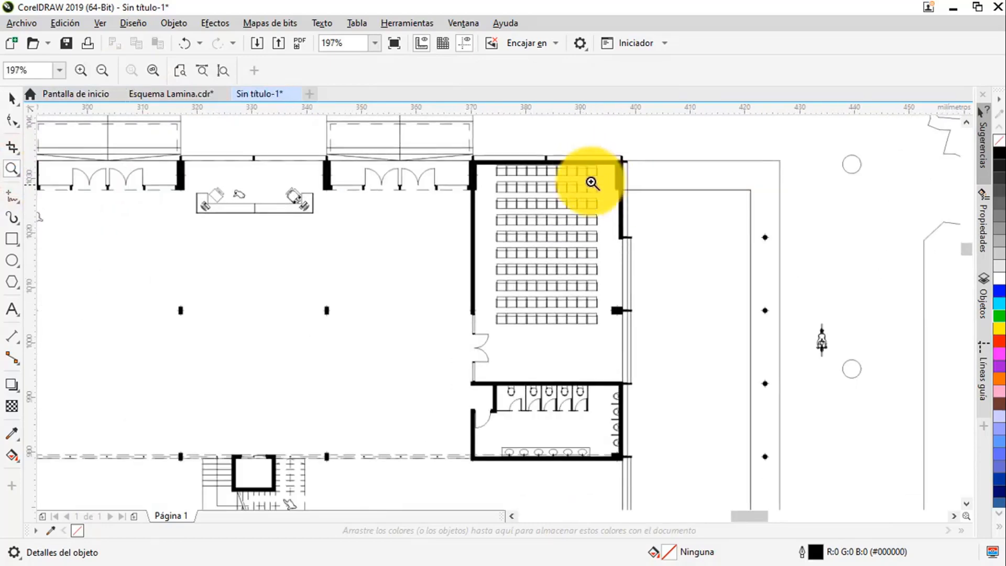
drag(436, 132, 705, 288)
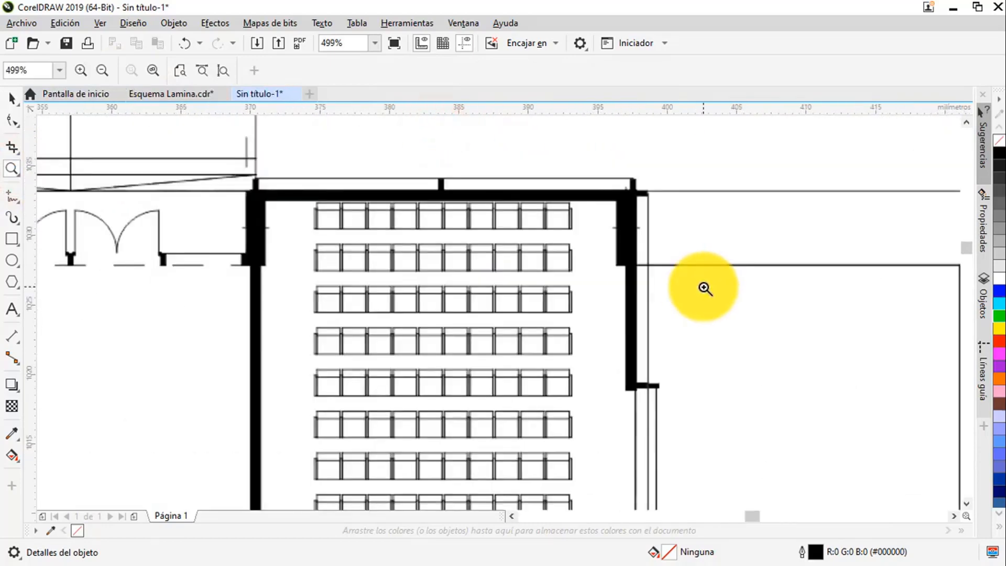
right_click(516, 263)
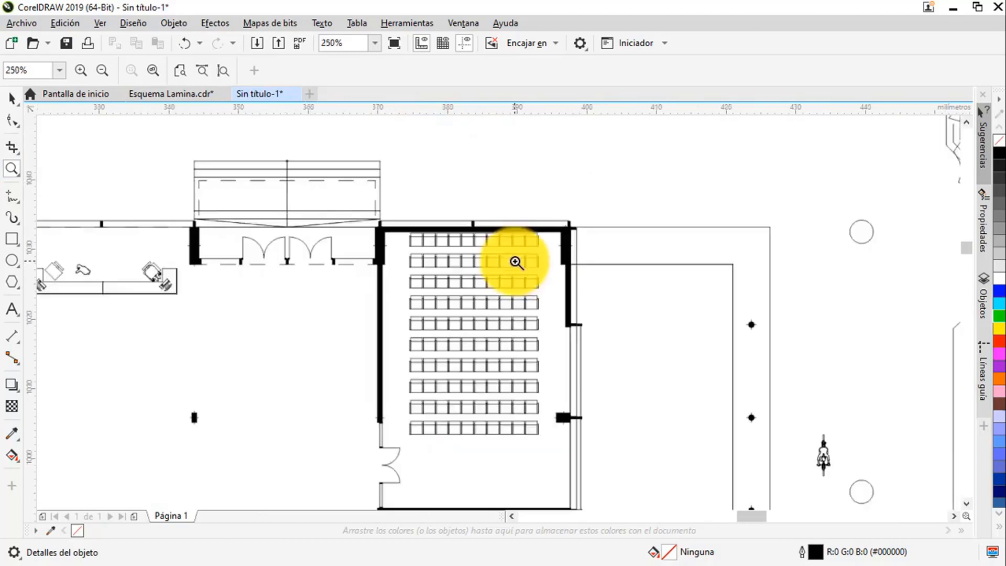
scroll(476, 266, down, 1)
drag(476, 267, 482, 259)
scroll(480, 253, up, 2)
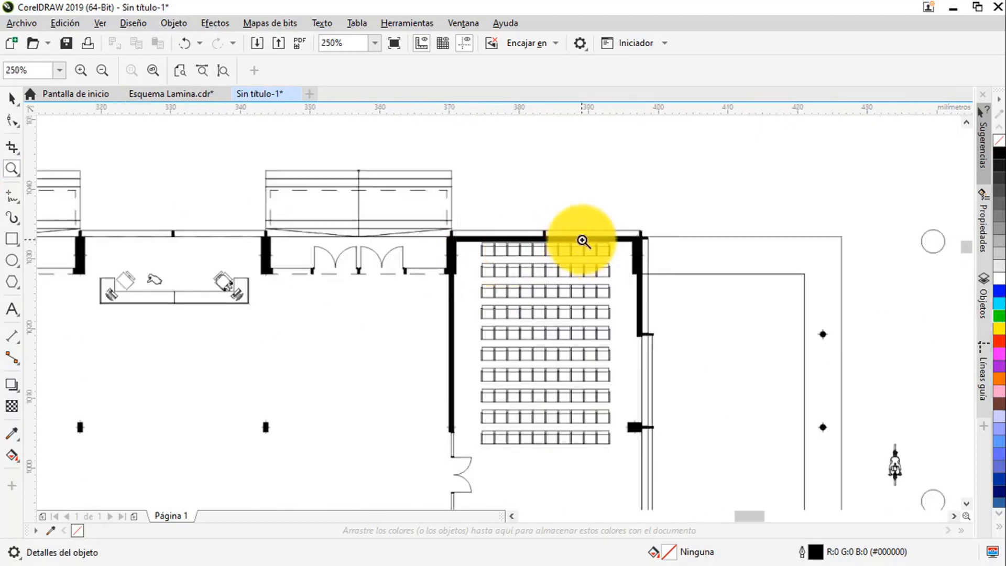
scroll(583, 241, down, 4)
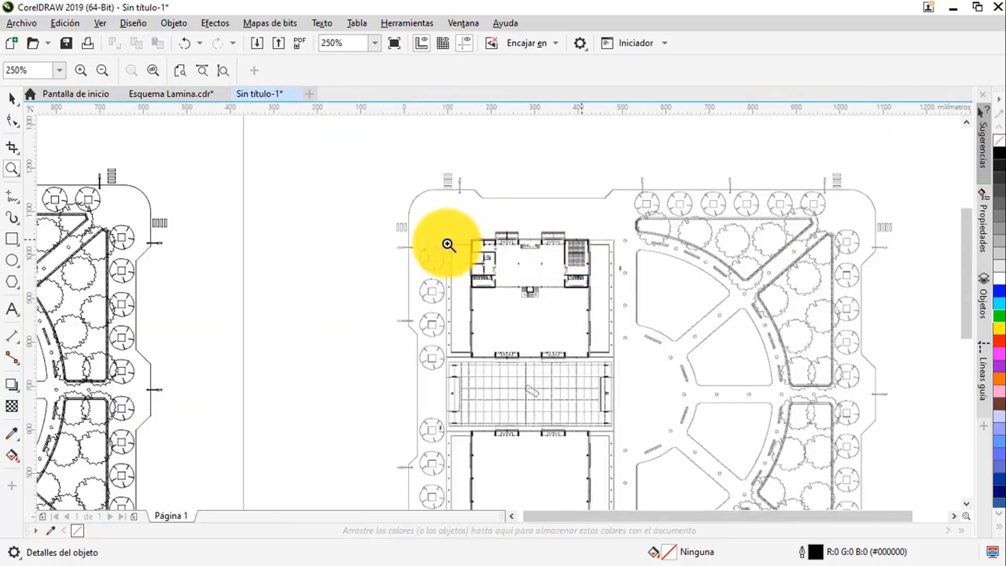
- Examine the same seating room up close in the vector copy outside the page for comparison with the bitmap
drag(297, 218, 335, 246)
drag(288, 188, 517, 325)
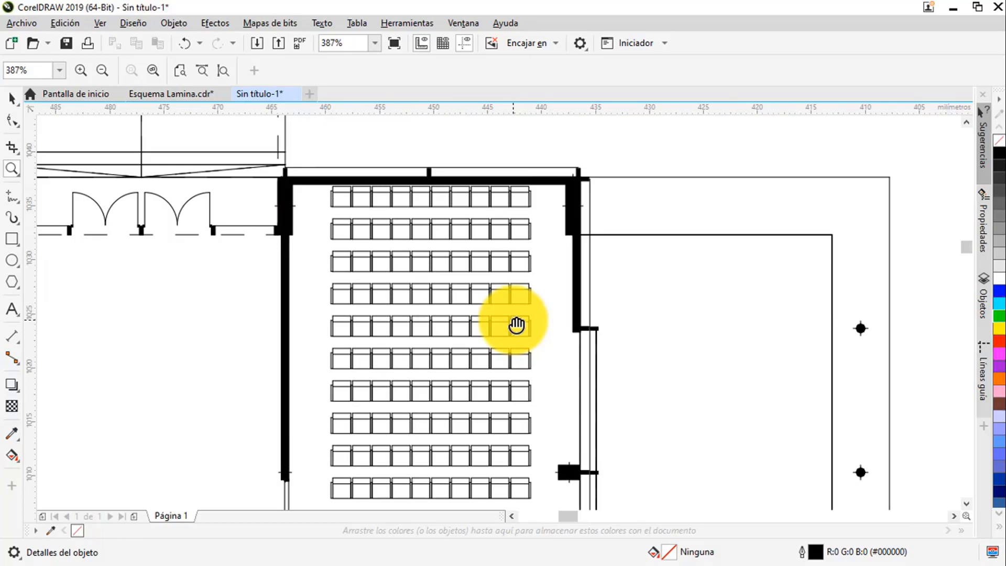
right_click(613, 254)
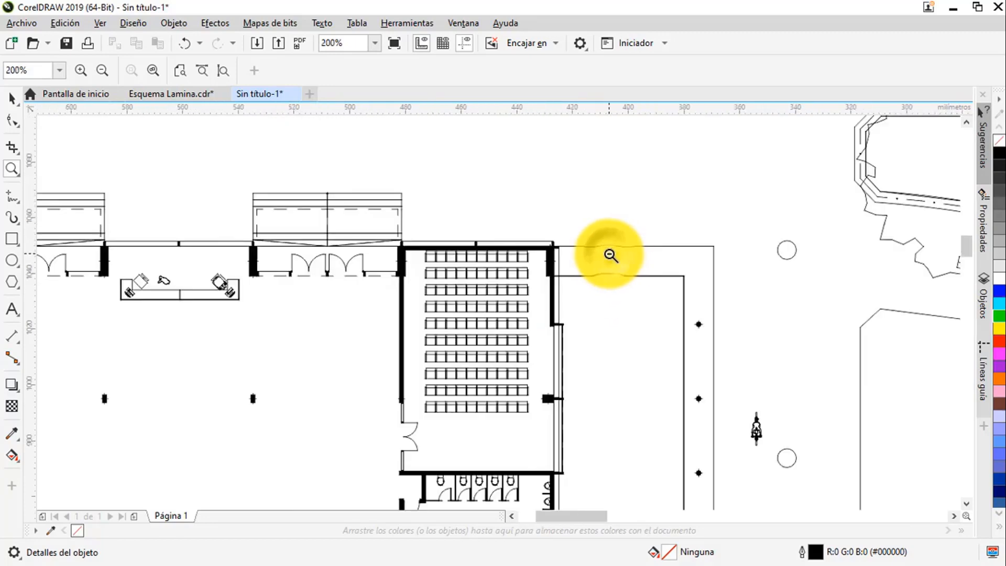
right_click(606, 258)
right_click(604, 258)
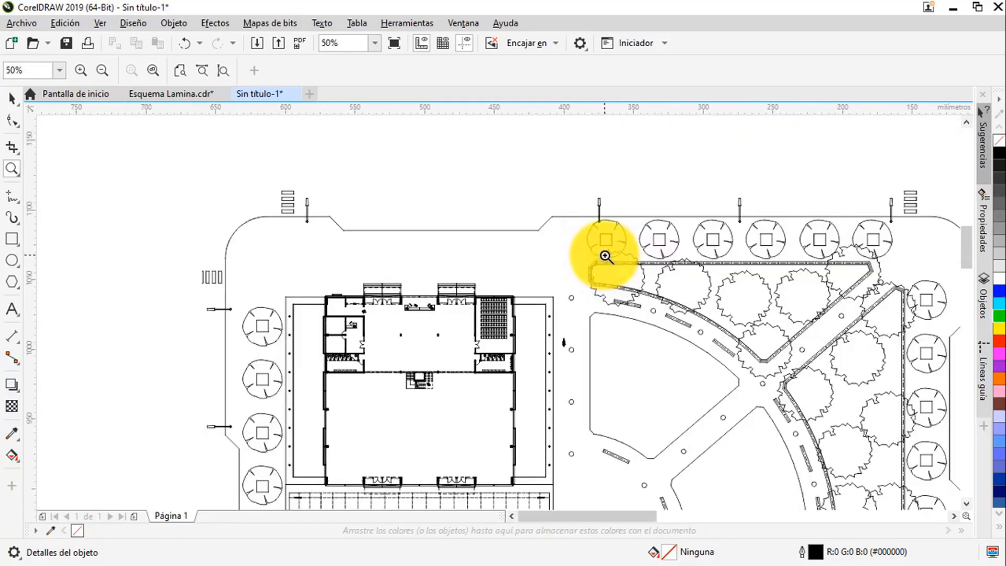
right_click(561, 236)
right_click(561, 236)
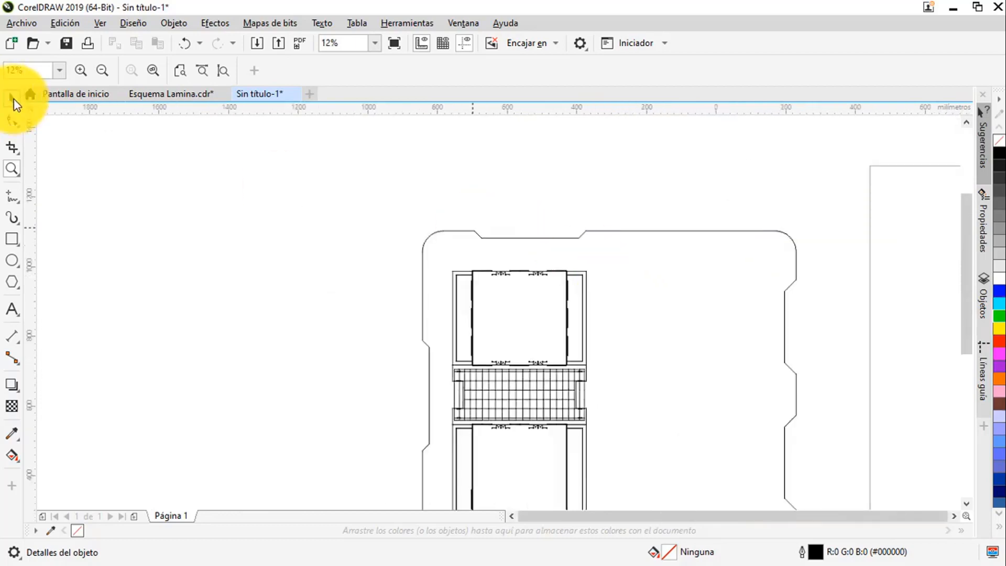
click(14, 98)
drag(668, 256, 414, 238)
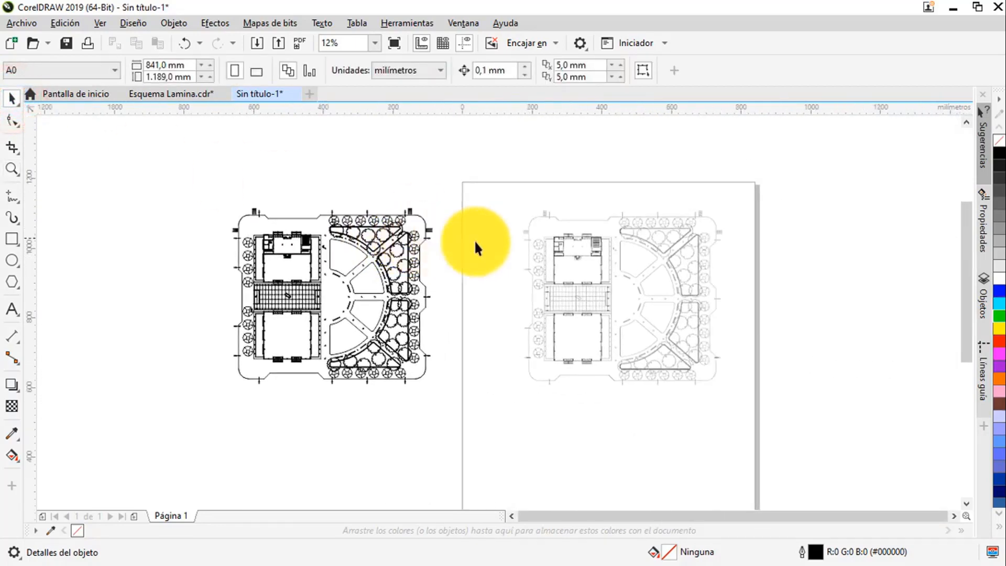
- Draw a rectangle about 186 × 158 mm over the upper building of the bitmap site plan
scroll(644, 243, up, 1)
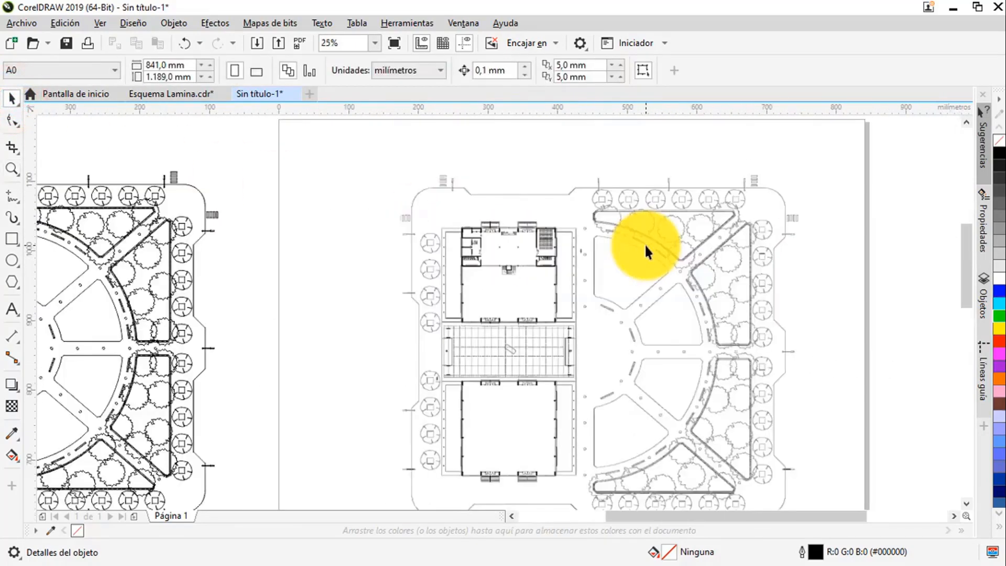
drag(644, 243, 601, 216)
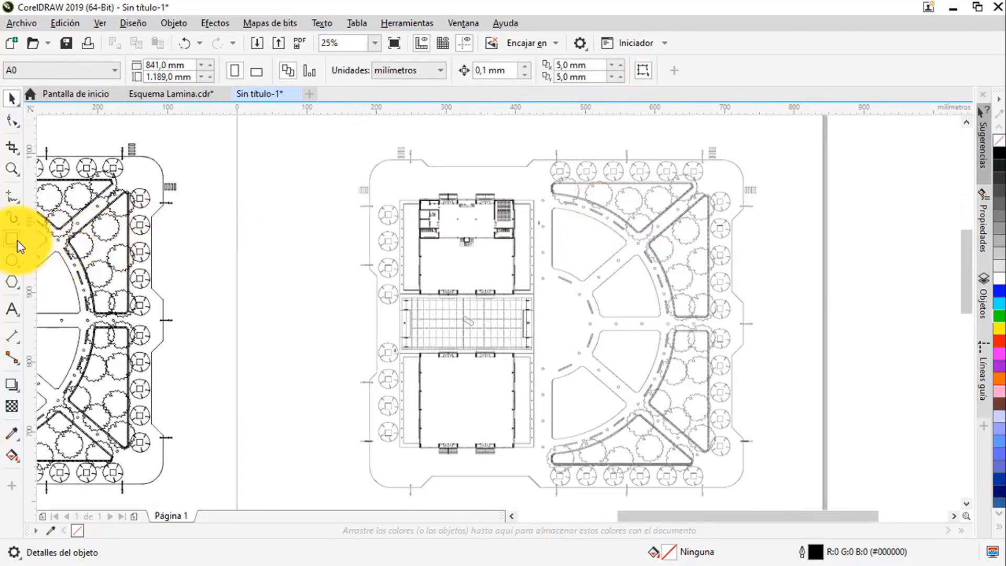
click(12, 239)
scroll(399, 184, up, 1)
drag(392, 190, 651, 411)
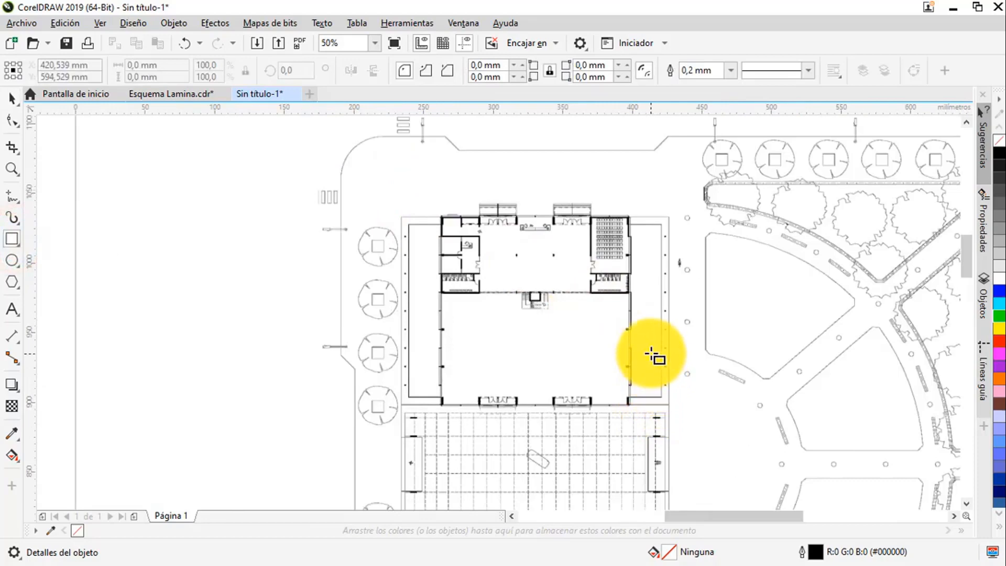
click(11, 98)
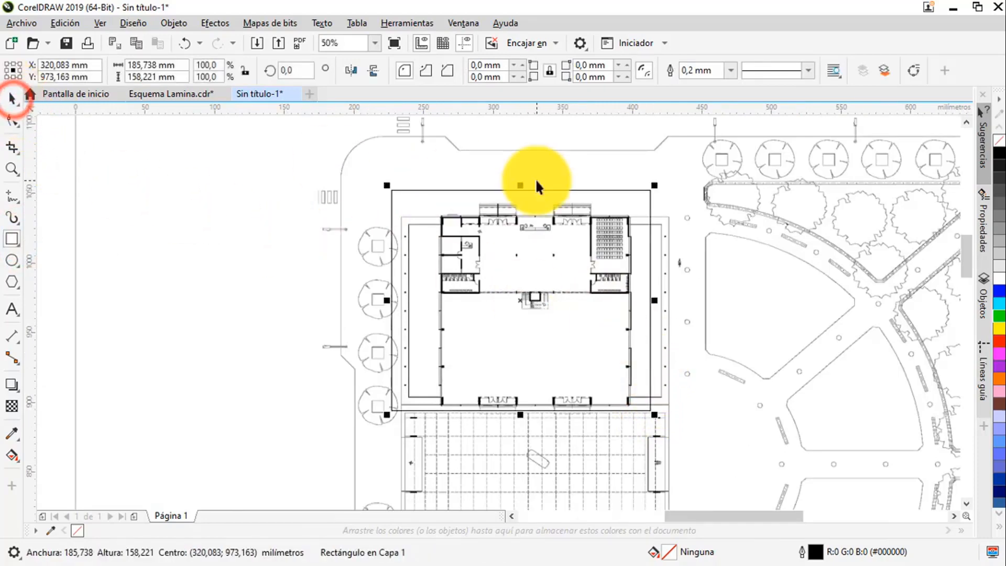
- Adjust the rectangle's four sides to the upper building's outer walls, making it about 135 × 133 mm
drag(521, 185, 522, 216)
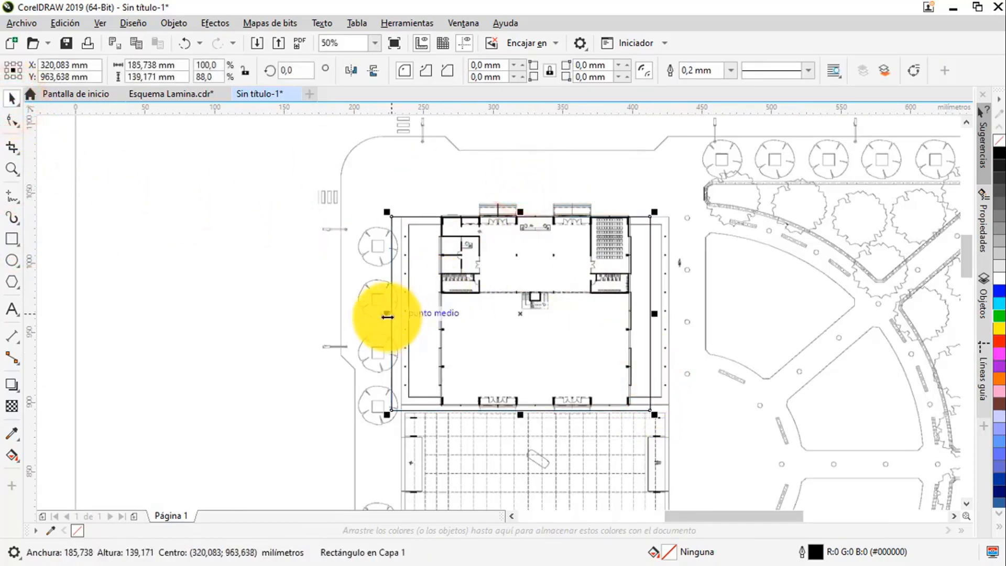
mouse_move(386, 313)
mouse_down()
mouse_move(433, 308)
mouse_move(403, 309)
mouse_up()
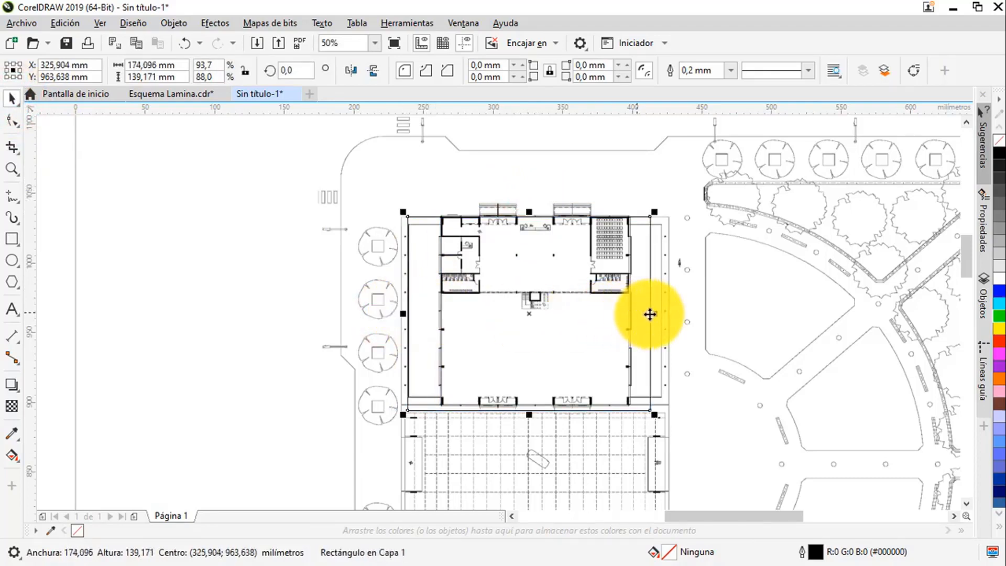
drag(403, 313, 438, 314)
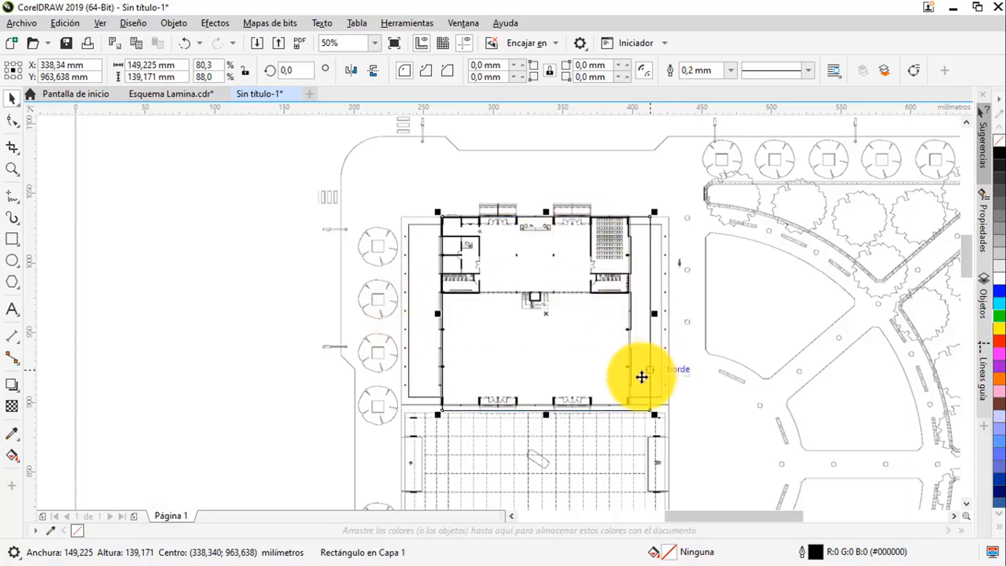
drag(653, 314, 630, 313)
drag(537, 415, 539, 404)
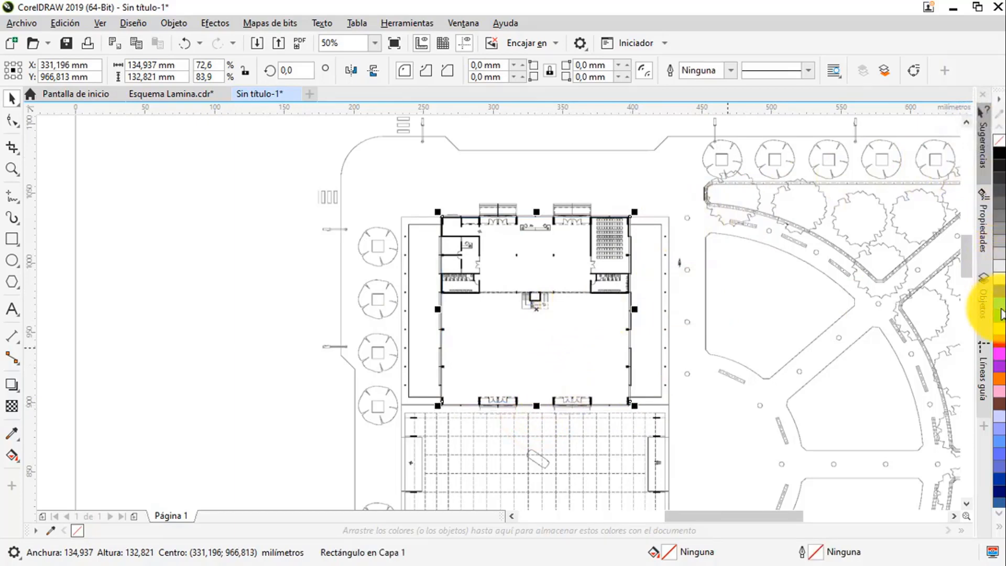
- Give the building rectangle no outline and a yellow fill (R255 G255 B0), and send it to the back of the layer
click(1000, 328)
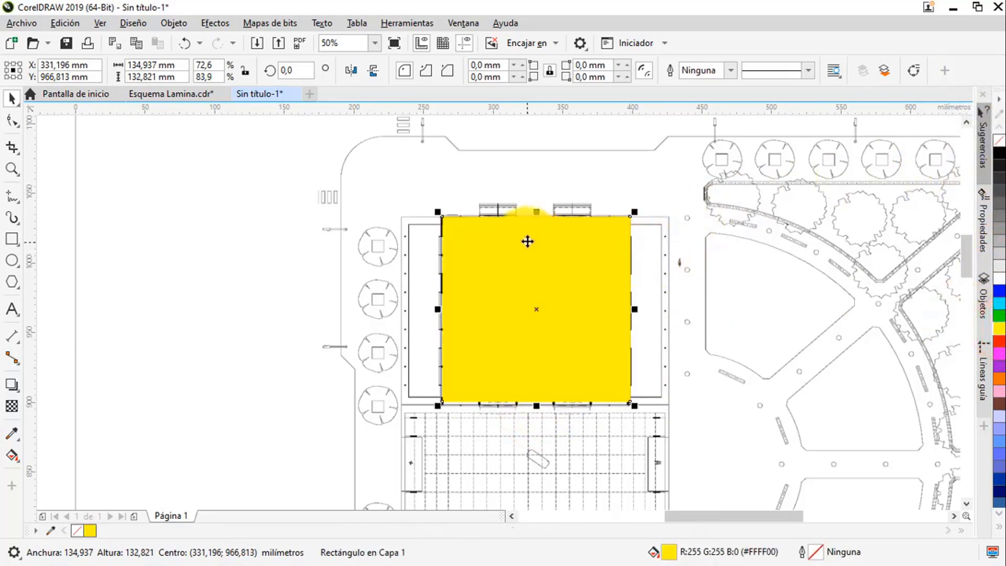
scroll(528, 240, down, 1)
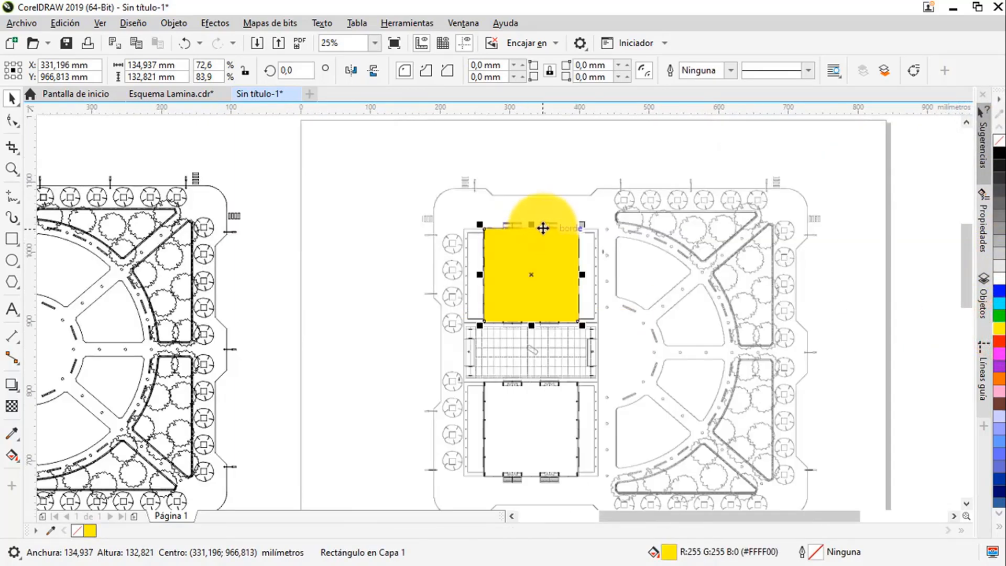
scroll(530, 247, down, 1)
scroll(530, 247, up, 1)
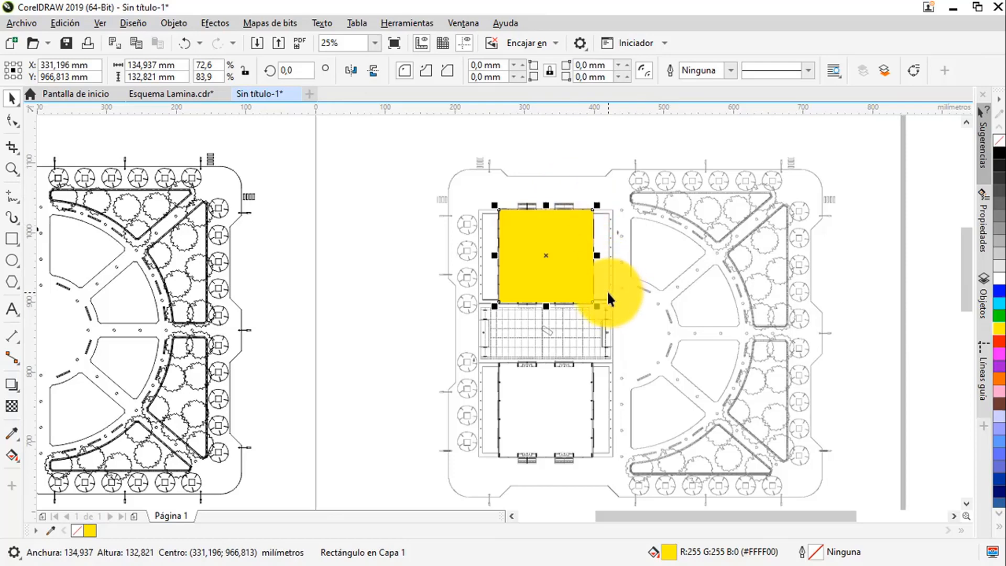
key(shift+Page_Down)
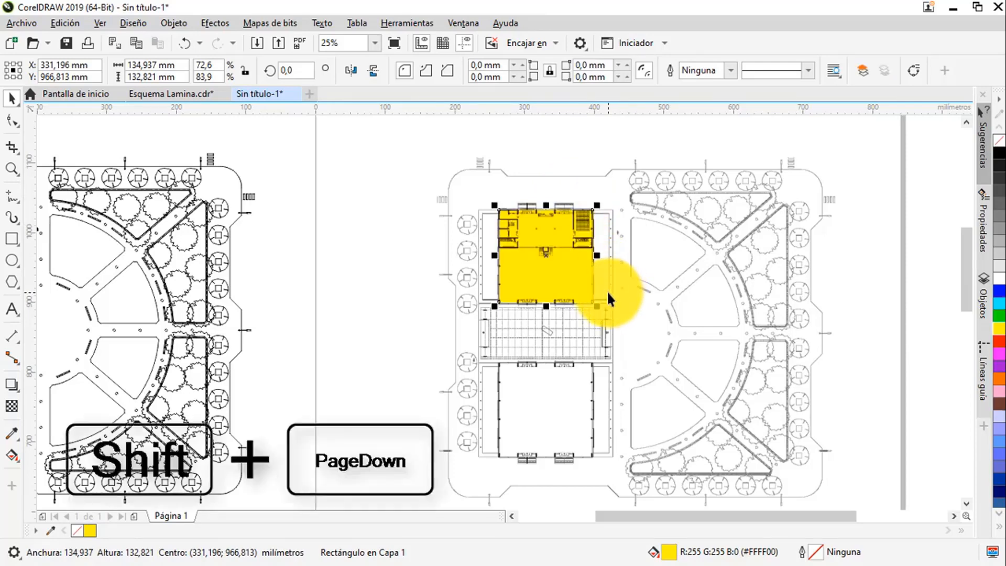
- Review the object order options for the site plan bitmap and examine its lines up close over the yellow-filled building
click(493, 153)
click(516, 215)
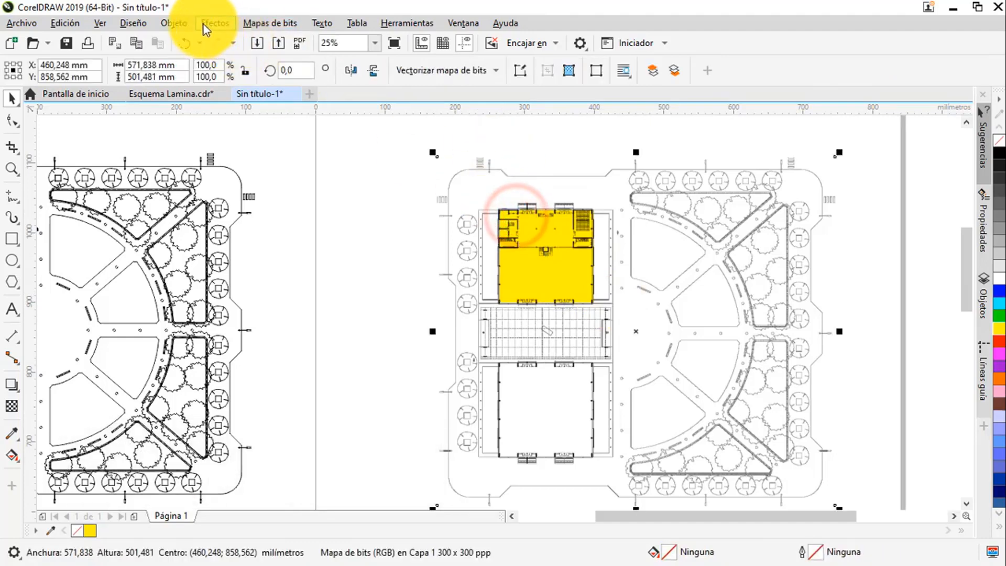
click(186, 24)
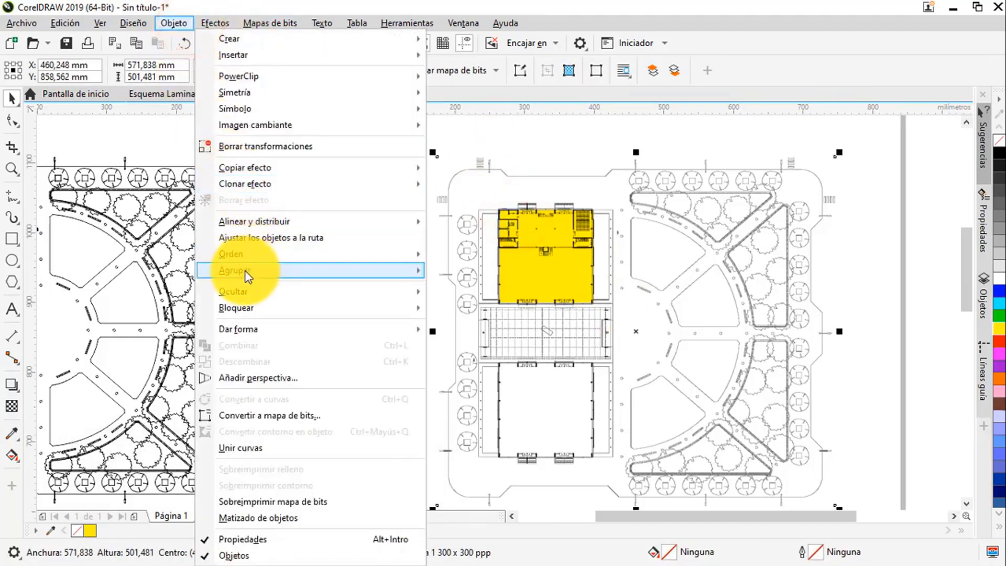
mouse_move(253, 260)
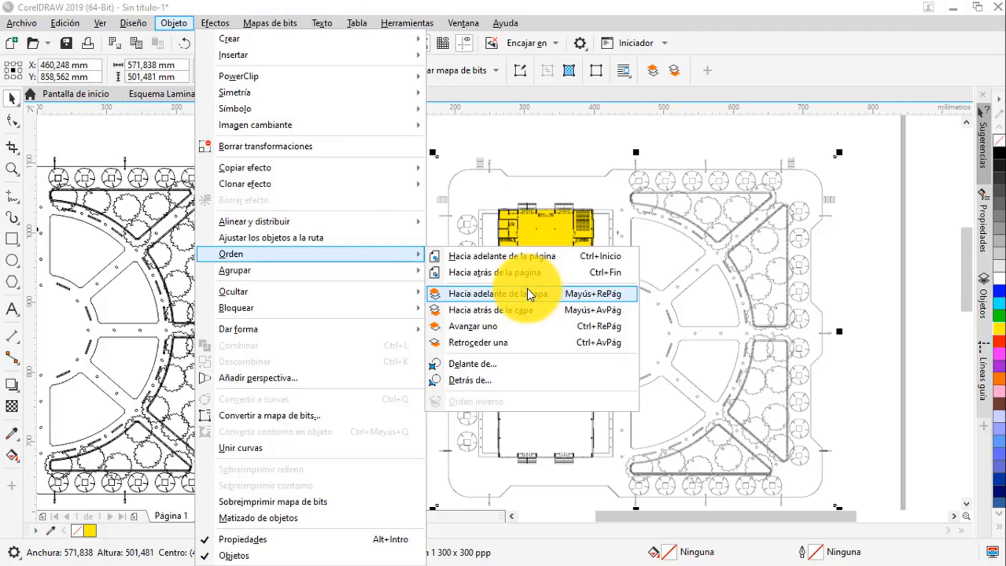
click(621, 6)
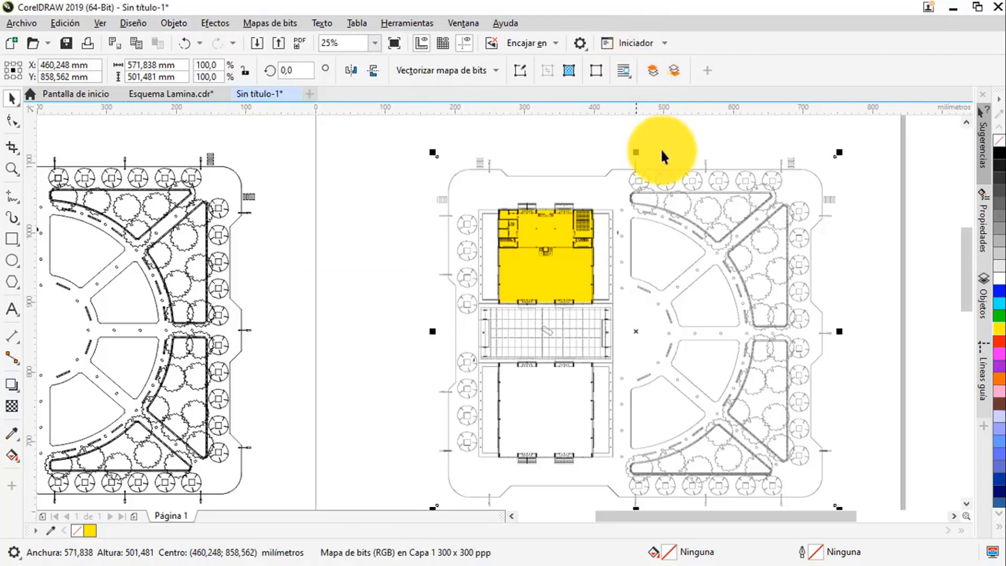
drag(665, 143, 568, 148)
scroll(416, 191, up, 2)
scroll(416, 191, up, 8)
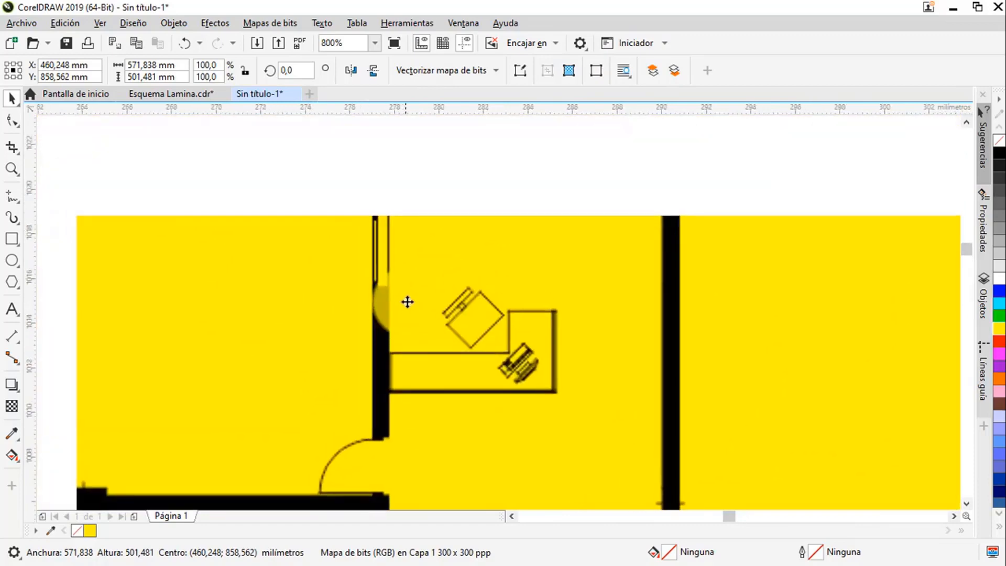
scroll(413, 270, down, 2)
scroll(487, 224, down, 2)
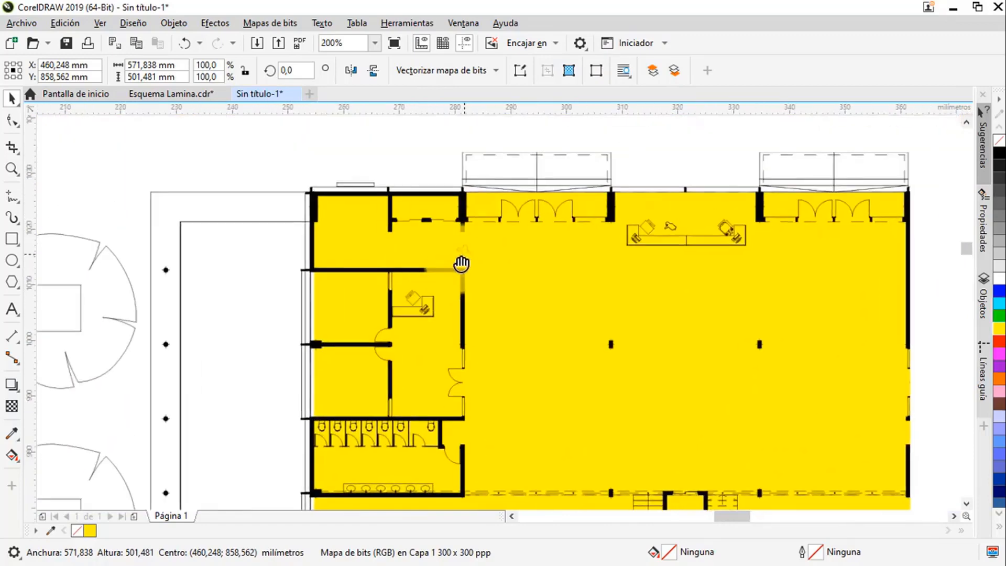
- Group the site plan bitmap with its yellow building rectangle and move the group off the page, beyond its right edge
drag(533, 224, 404, 175)
scroll(410, 185, down, 2)
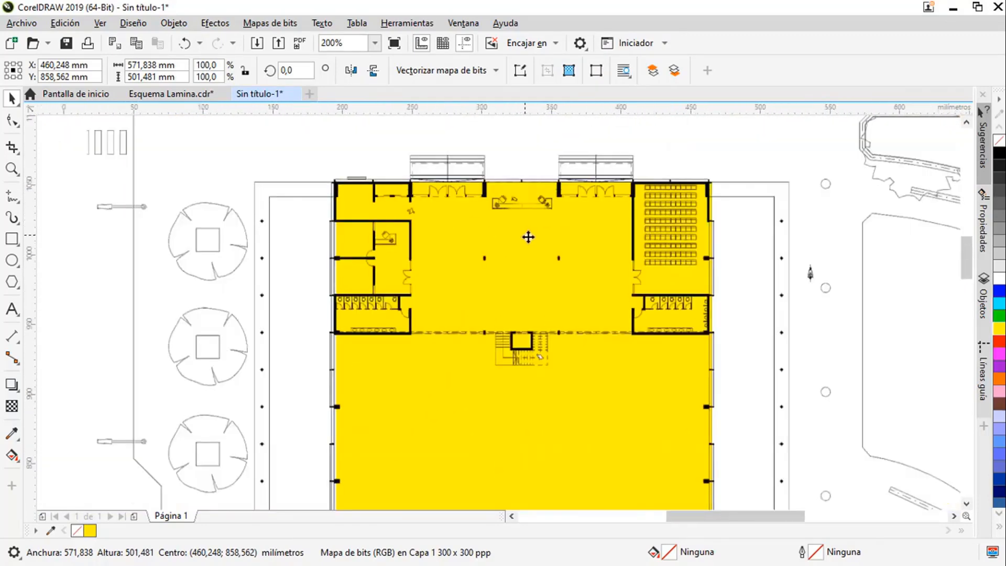
scroll(472, 199, down, 2)
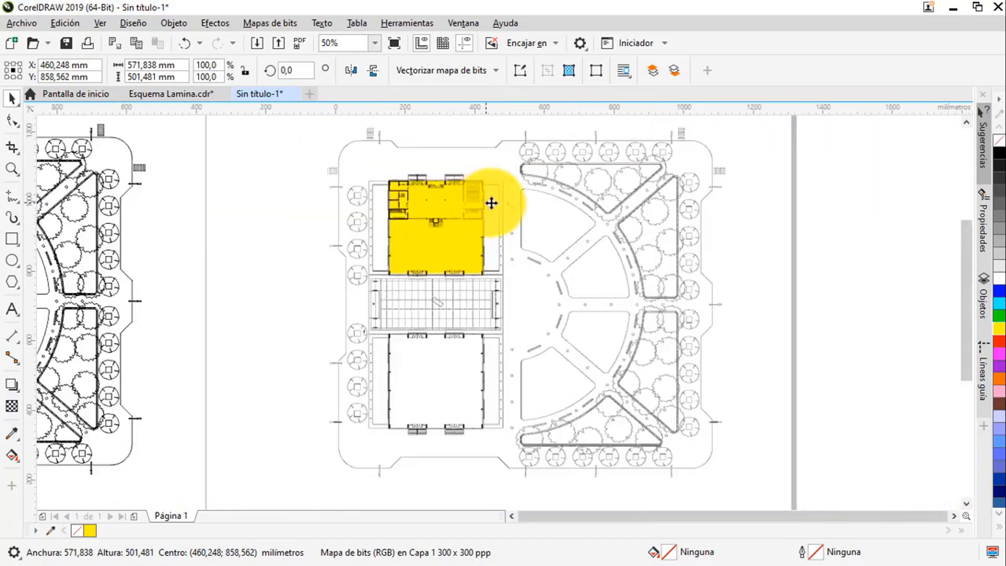
scroll(697, 225, down, 1)
click(627, 205)
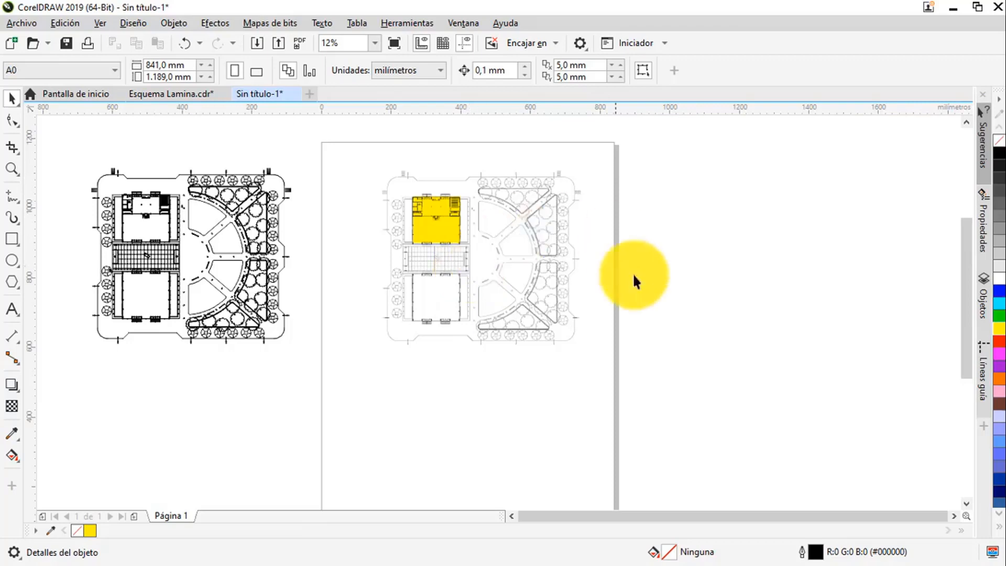
drag(712, 422, 343, 140)
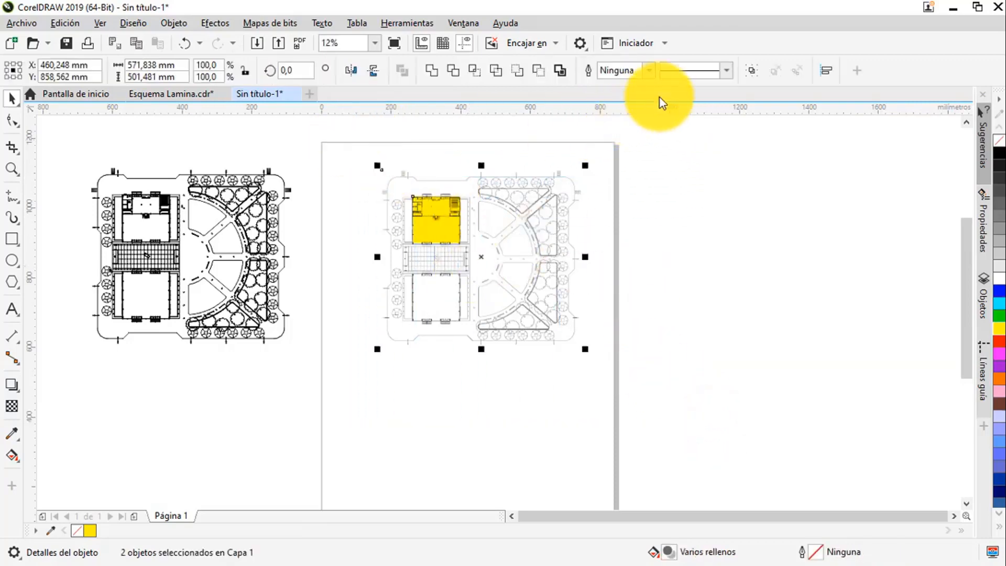
click(750, 71)
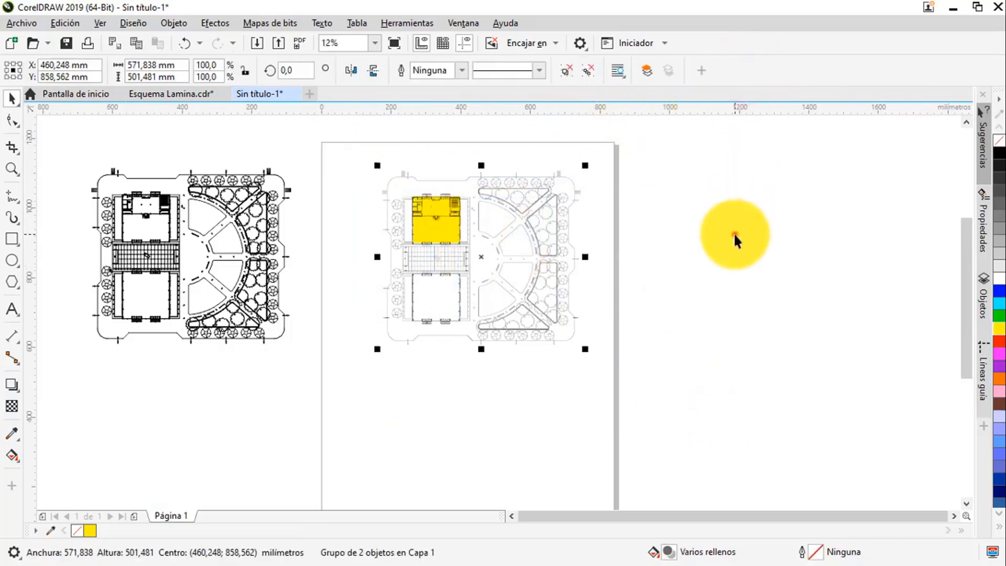
click(734, 232)
drag(444, 235, 718, 245)
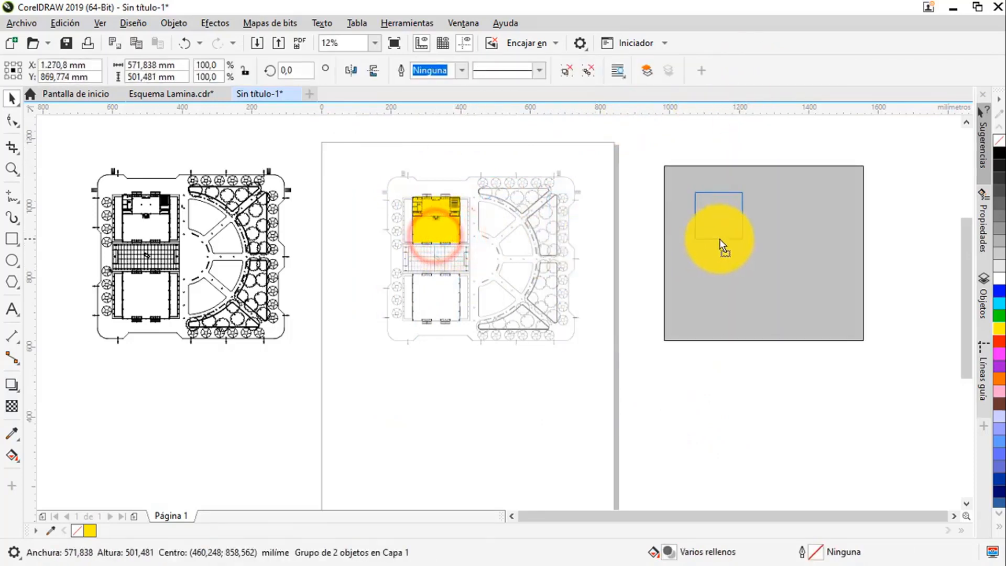
- Delete the original site plan drawing lying outside the left edge of the page
drag(76, 148, 311, 379)
key(Delete)
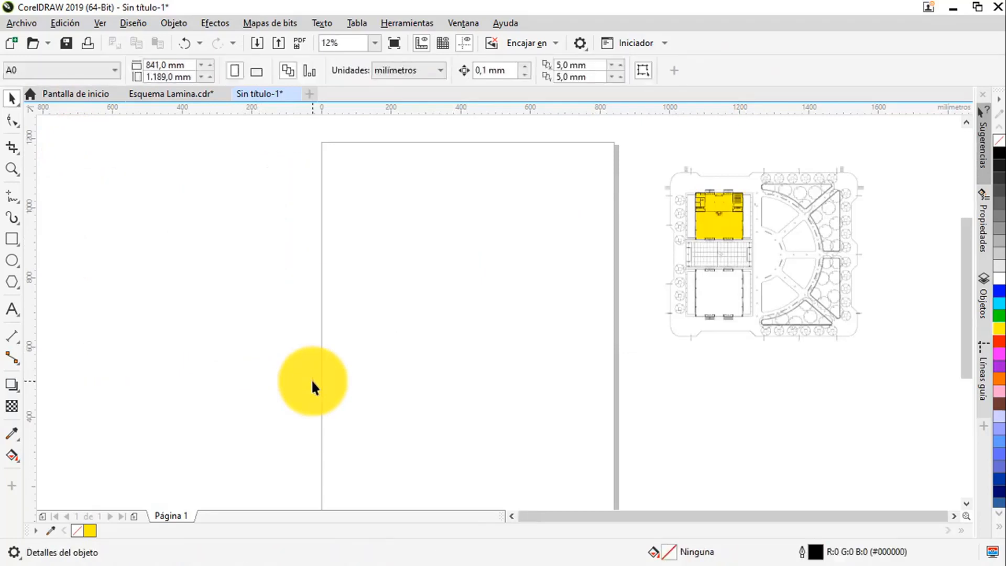
scroll(424, 297, down, 2)
scroll(420, 293, up, 2)
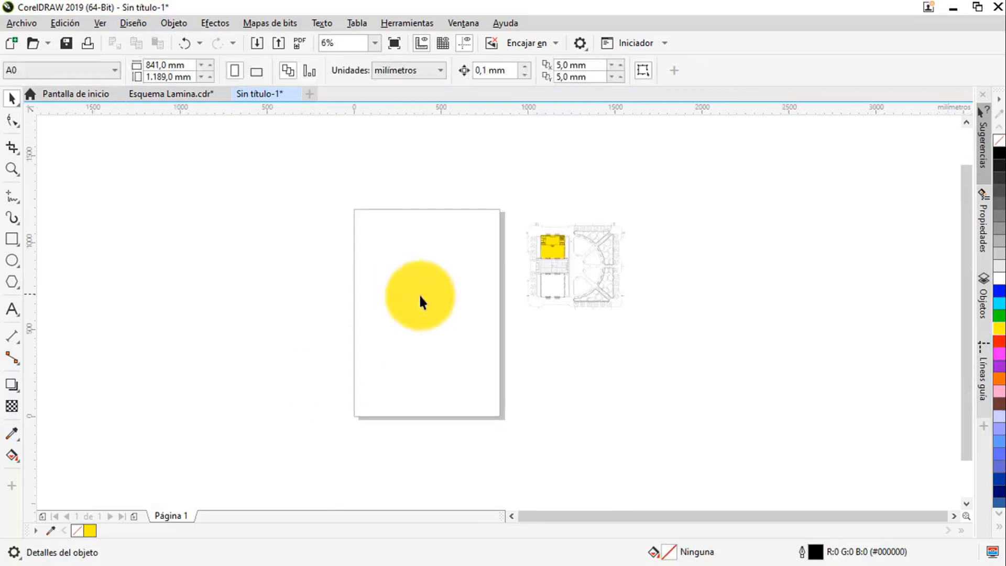
scroll(419, 294, down, 2)
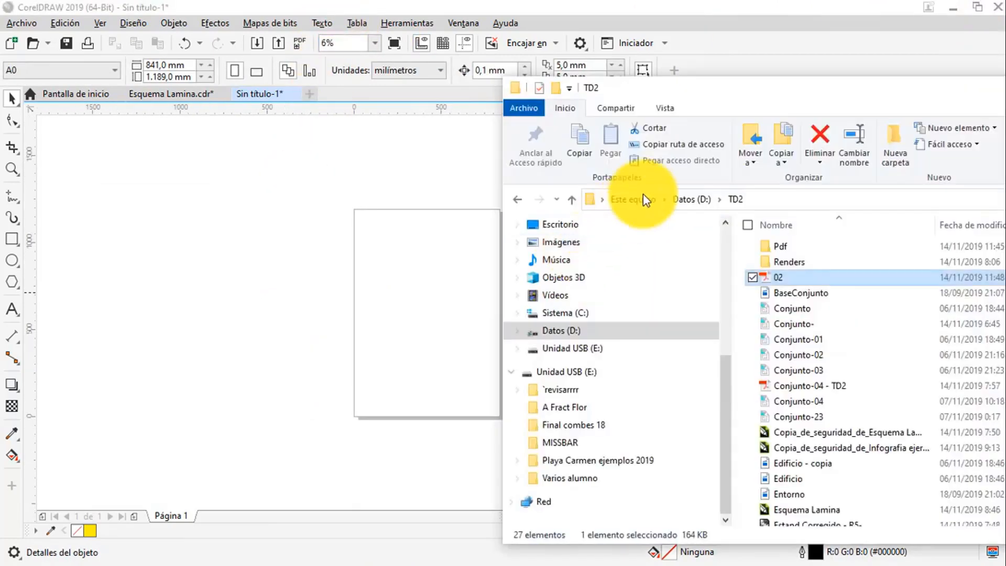
- Open the Renders folder inside TD2 in the file explorer and display its files as larger thumbnails
drag(795, 96, 713, 58)
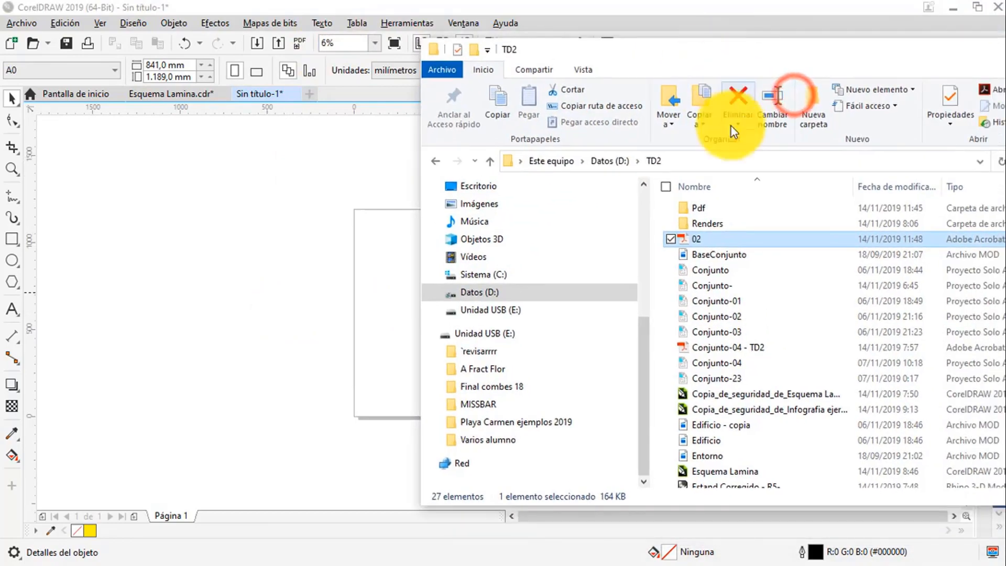
double_click(704, 223)
drag(829, 27, 721, 28)
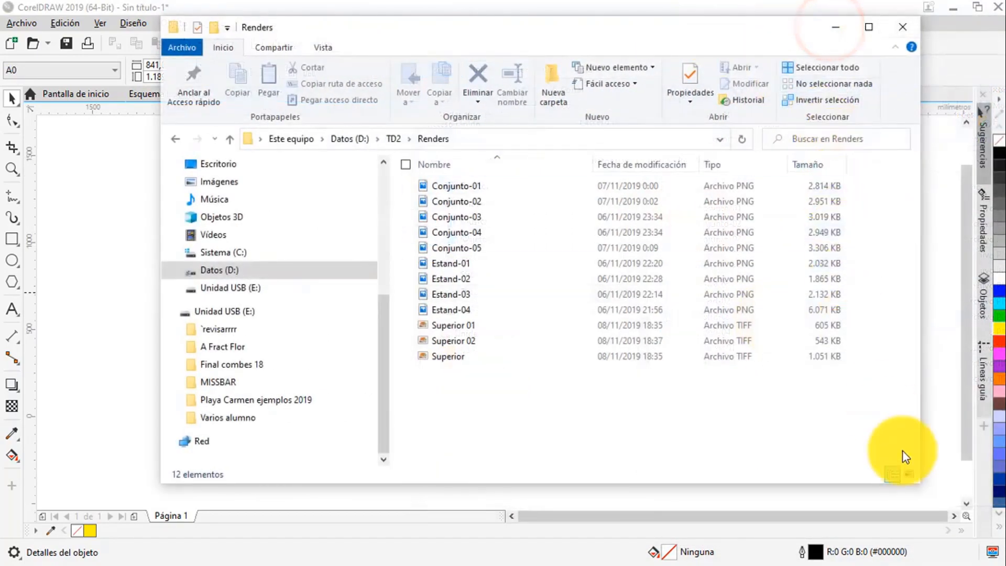
click(907, 476)
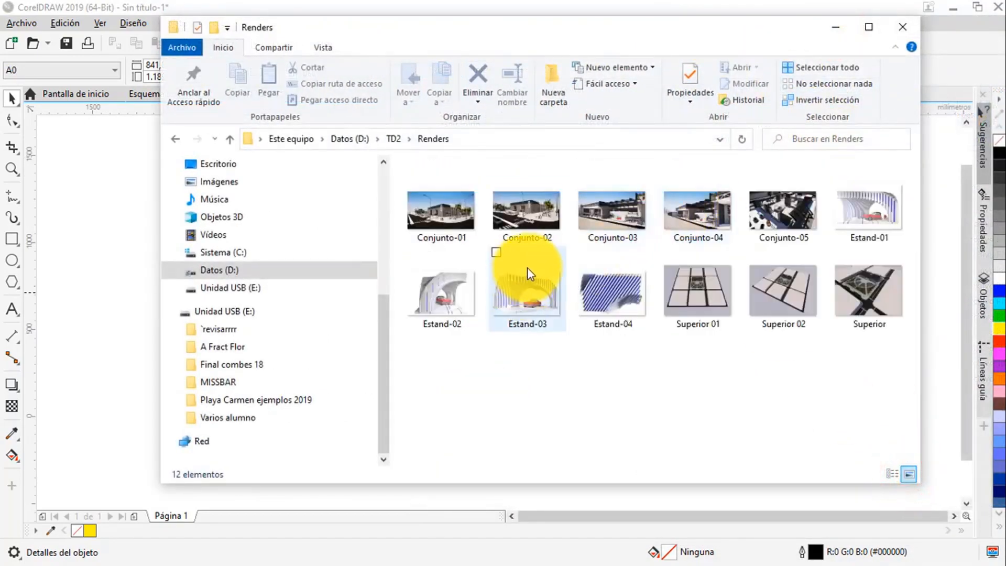
scroll(542, 260, up, 2)
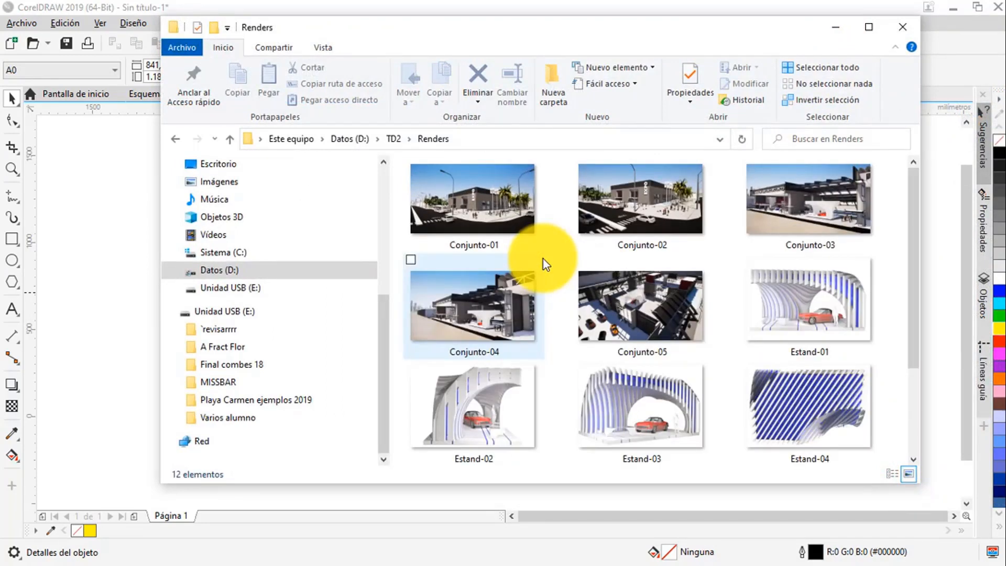
- Import the exterior EXPO building render showing the bus and street corner from the Renders folder onto the page
drag(633, 197, 438, 319)
click(146, 10)
scroll(431, 348, up, 1)
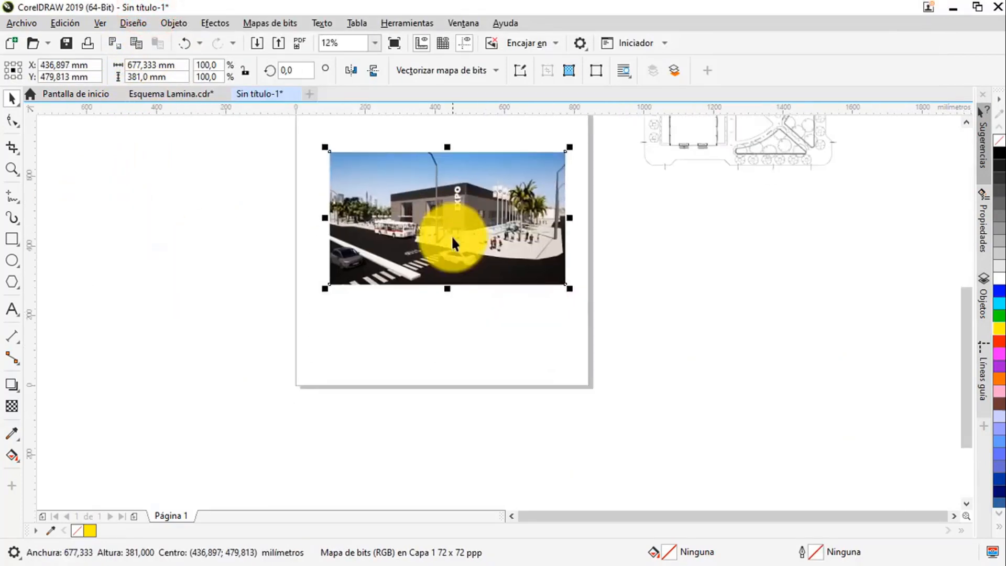
- Position the render in the lower part of the sheet, centred at about X 388 mm, Y 240 mm
scroll(453, 232, up, 1)
scroll(453, 231, down, 1)
drag(364, 273, 332, 365)
scroll(330, 278, up, 1)
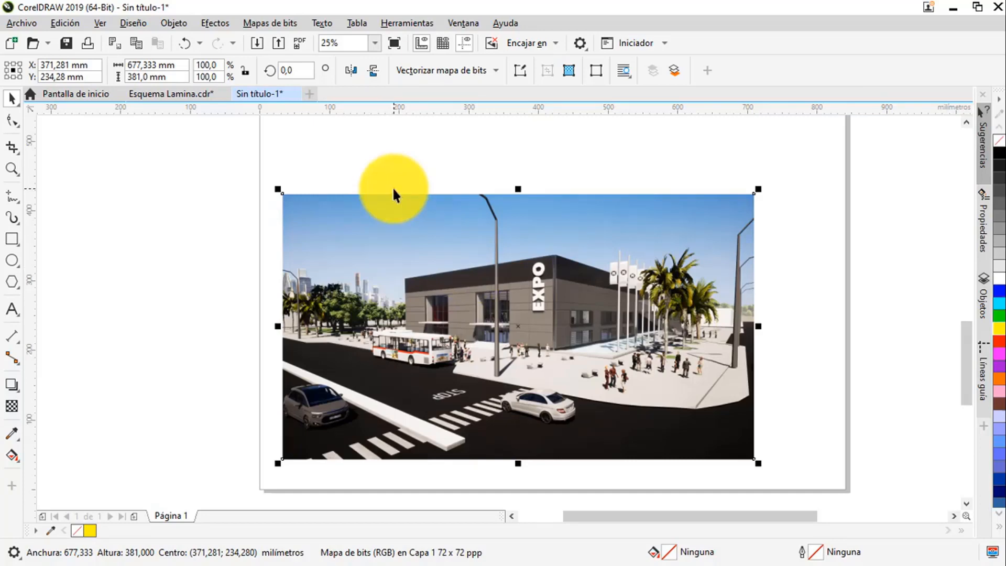
click(392, 174)
drag(540, 274, 454, 285)
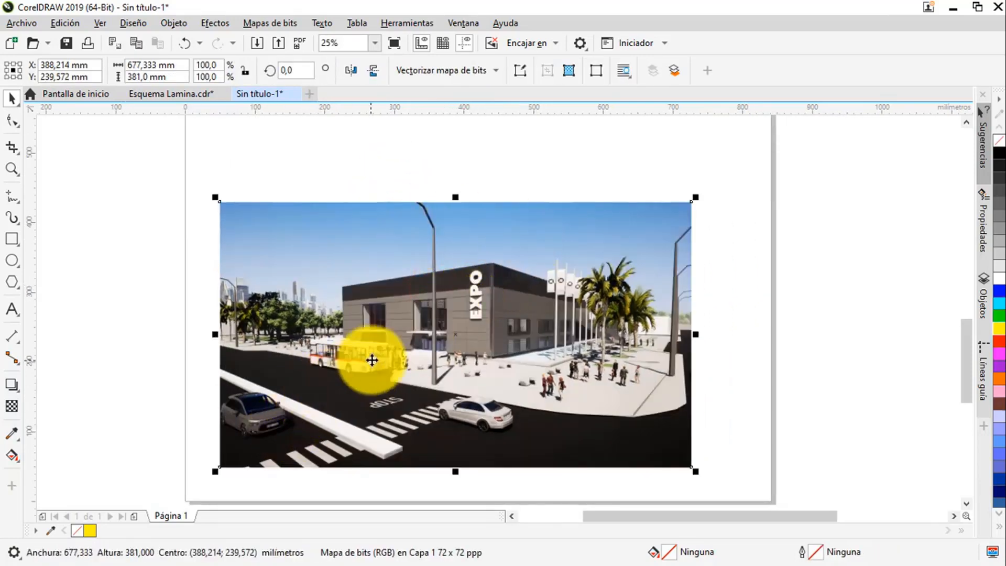
drag(406, 322, 422, 294)
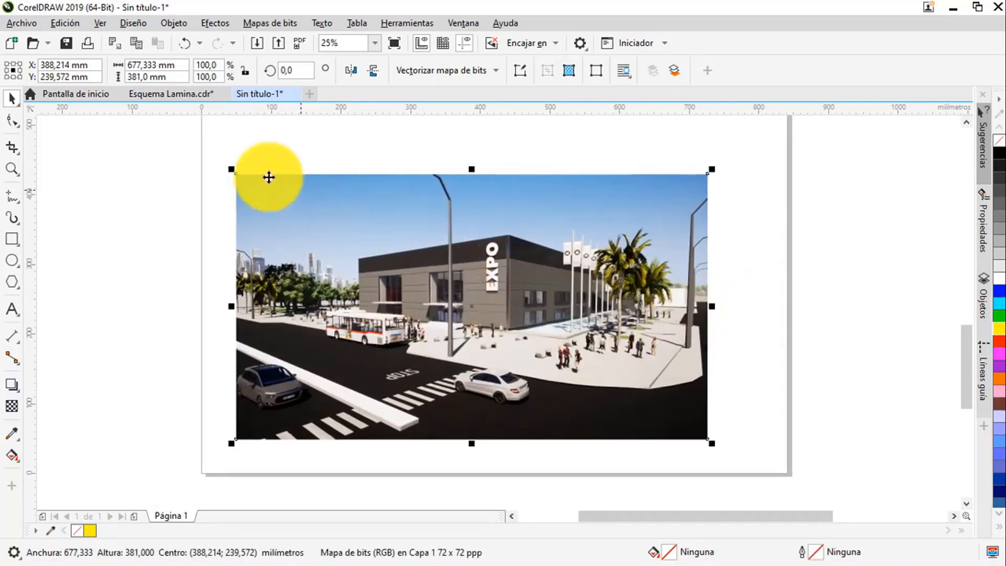
- Add two nodes with the Shape tool on the render's top edge, near its left corner
click(12, 120)
double_click(262, 174)
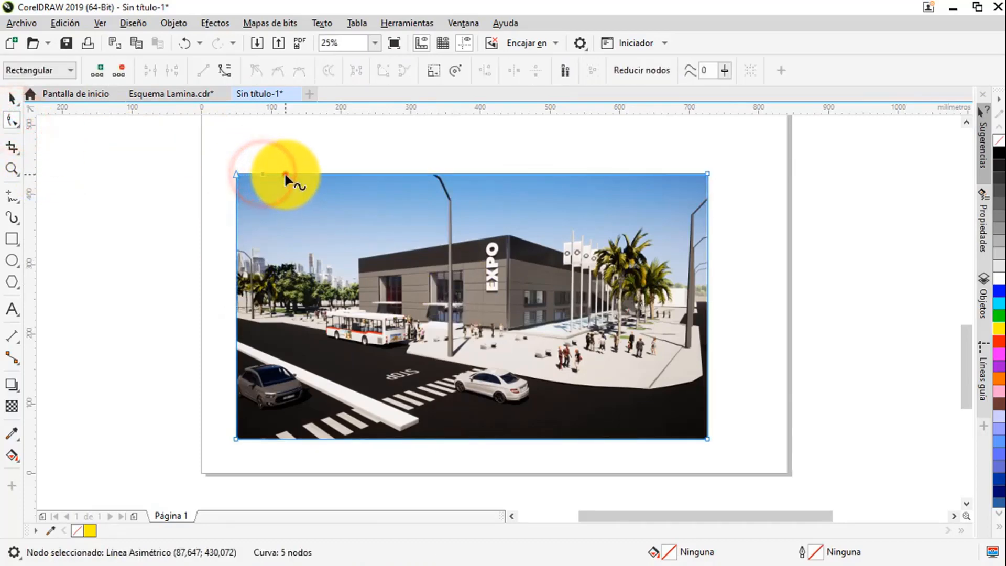
double_click(284, 173)
- Pull the two added top-edge nodes down into the sky to crop the render's outline
click(262, 174)
drag(261, 210, 259, 221)
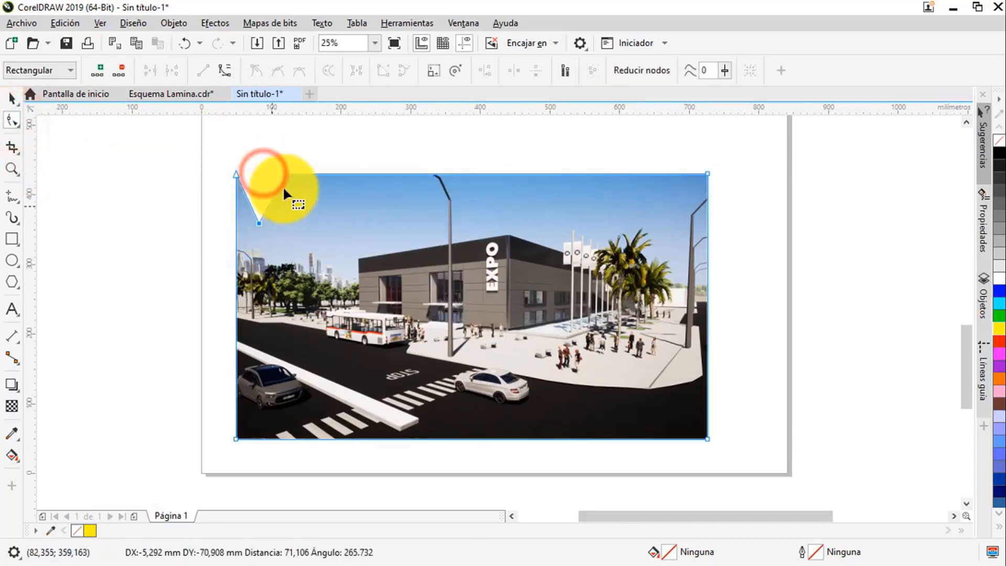
drag(285, 173, 288, 235)
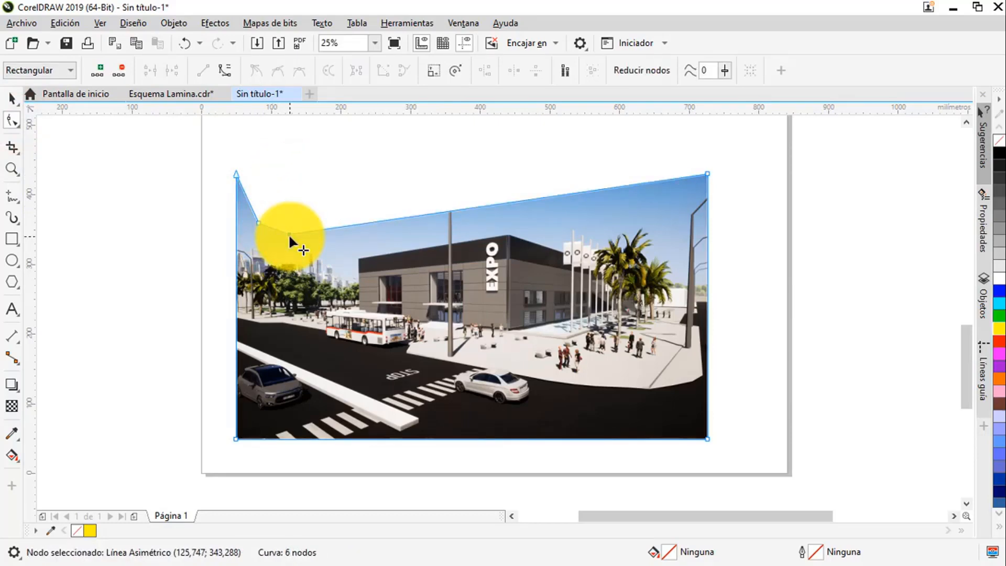
scroll(312, 228, up, 1)
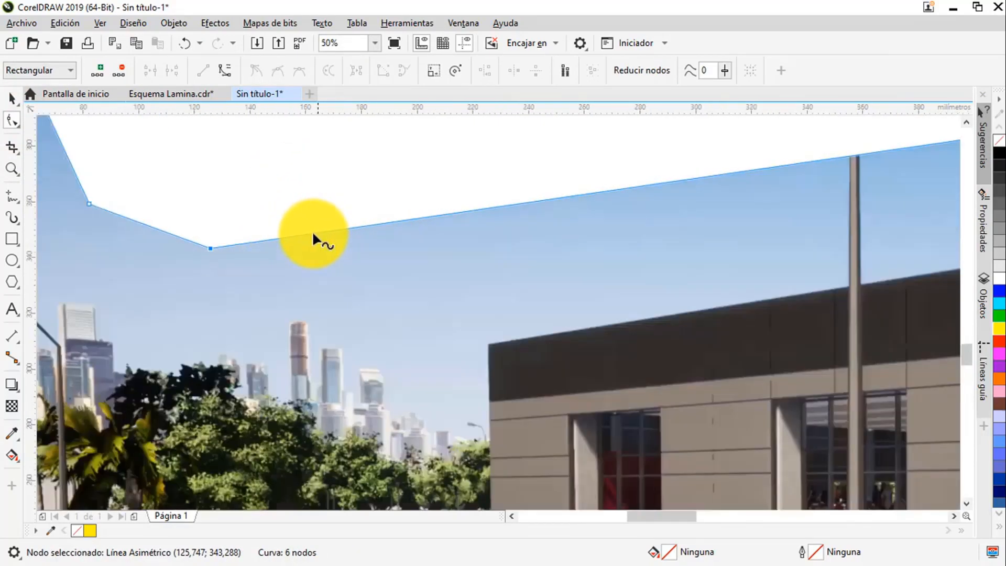
scroll(314, 249, down, 1)
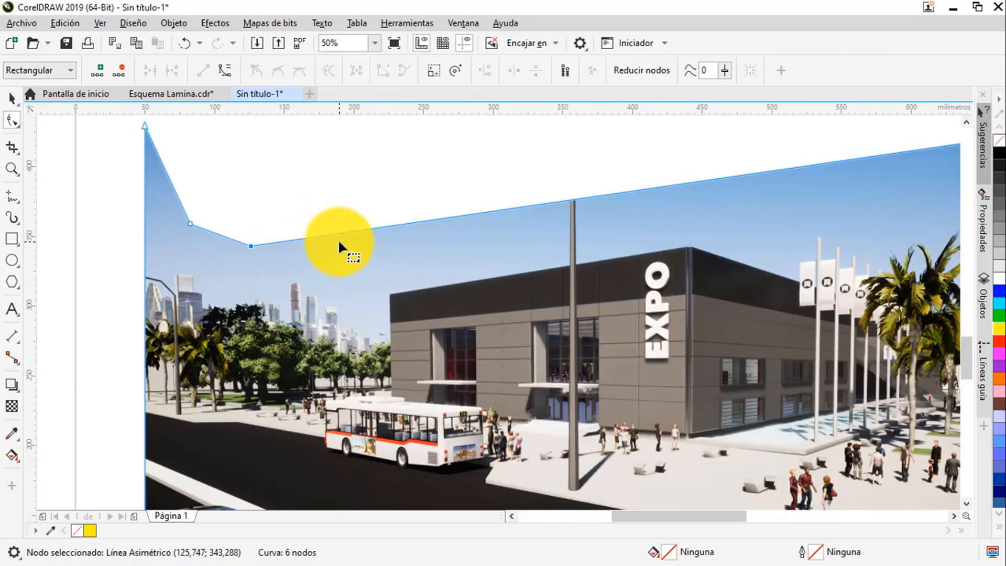
- Undo both node moves on the render's outline
key(ctrl+z)
key(ctrl+z)
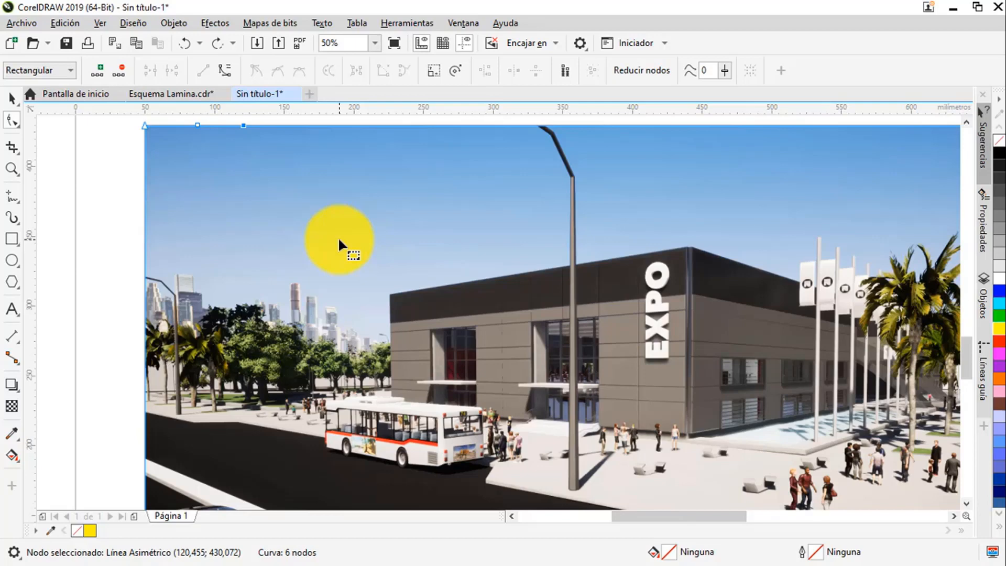
scroll(353, 229, down, 2)
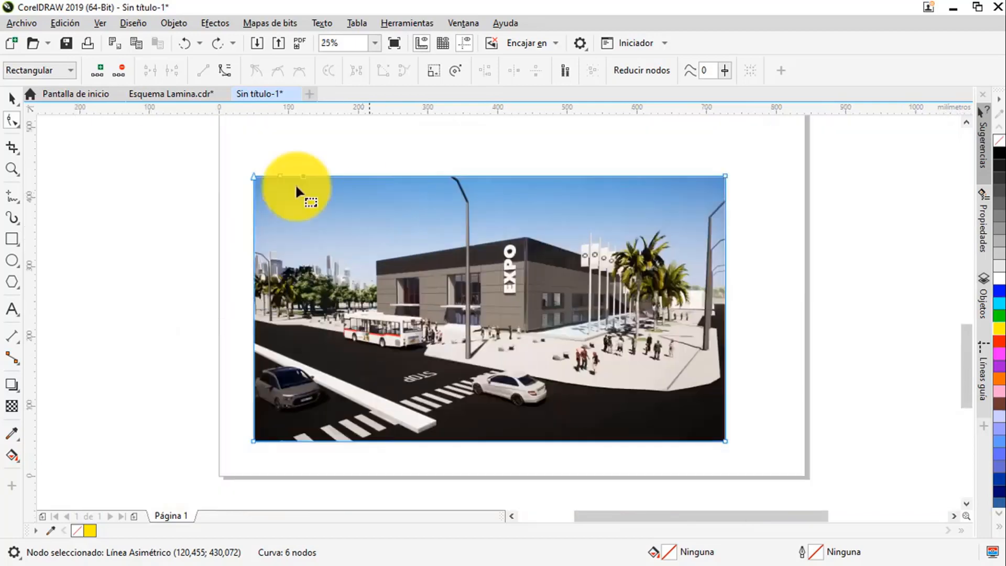
- Select the whole render, open it for bitmap editing in Corel PHOTO-PAINT and maximize the editor window
click(13, 98)
click(91, 152)
click(522, 258)
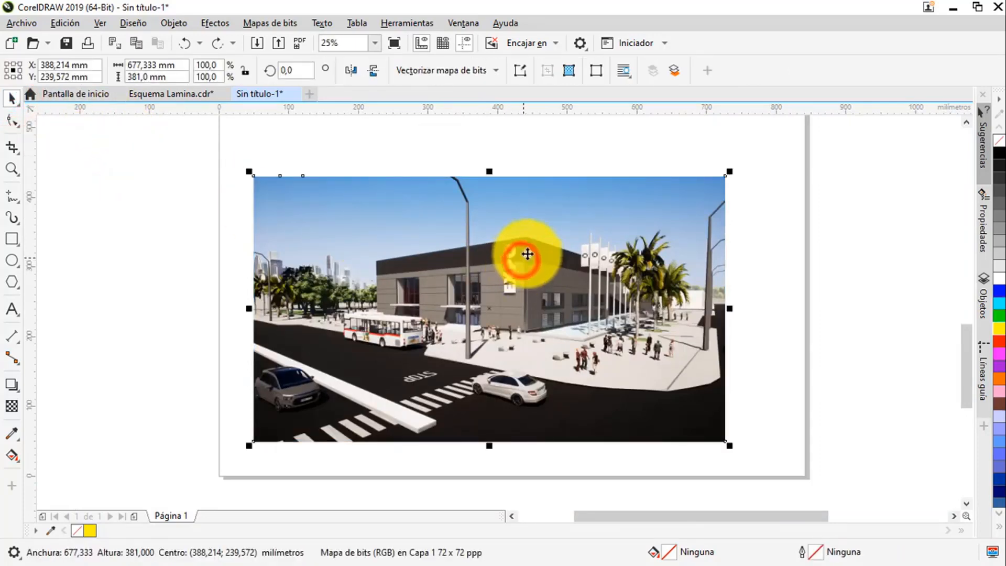
click(866, 188)
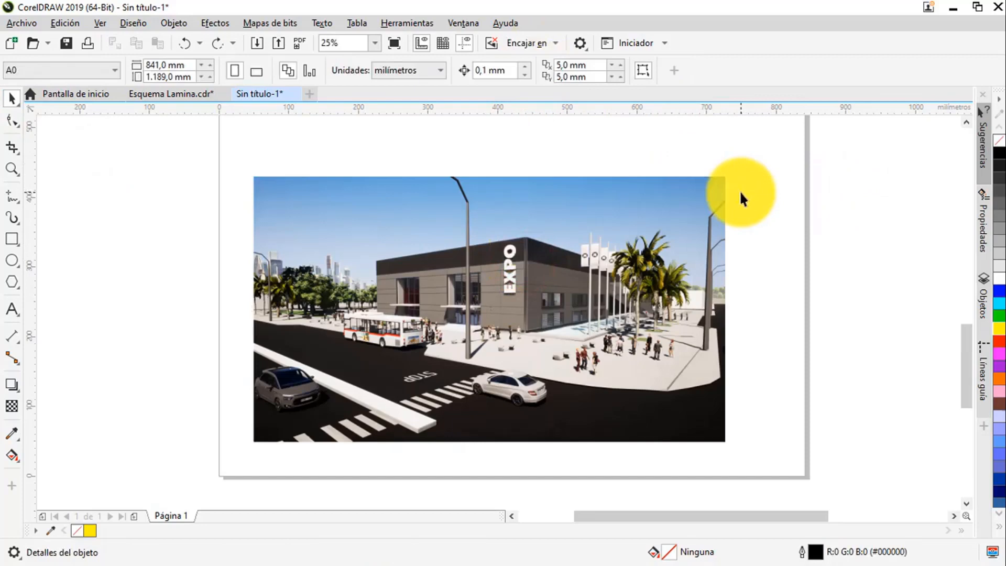
click(574, 196)
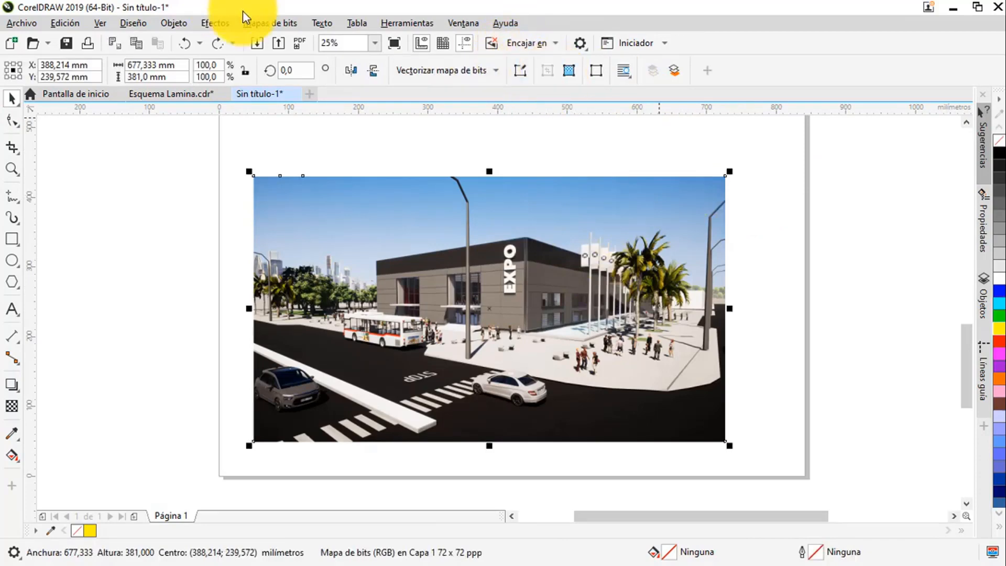
click(270, 23)
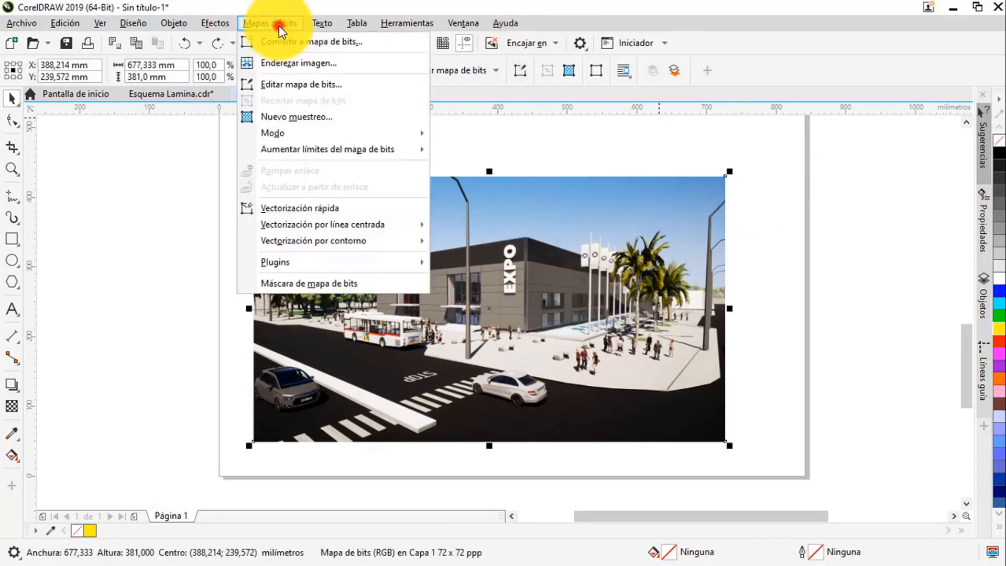
click(312, 85)
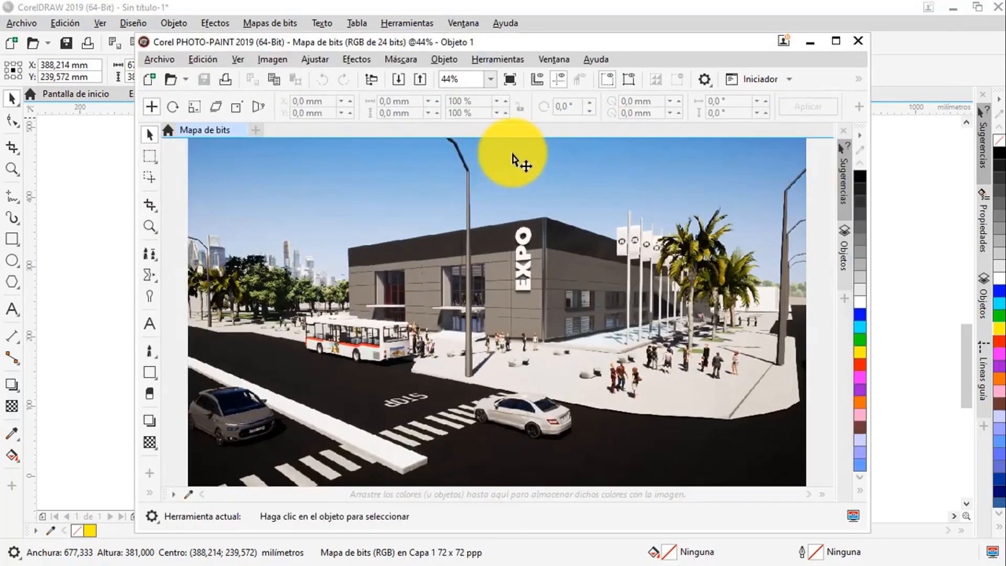
click(836, 40)
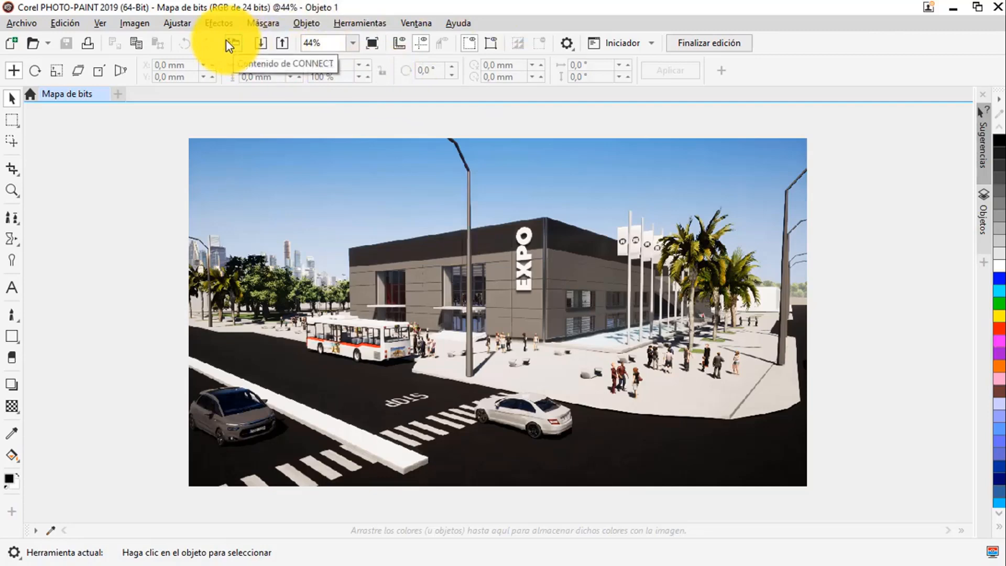
- Open the Cutout Lab (Laboratorio de Recortar/extraer) for the render and maximize its window
click(175, 25)
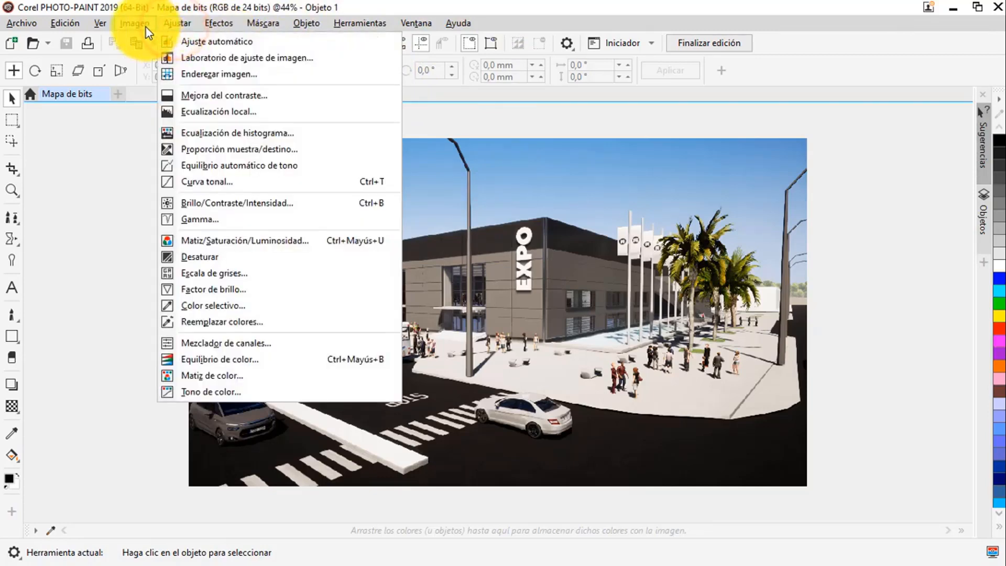
mouse_move(144, 27)
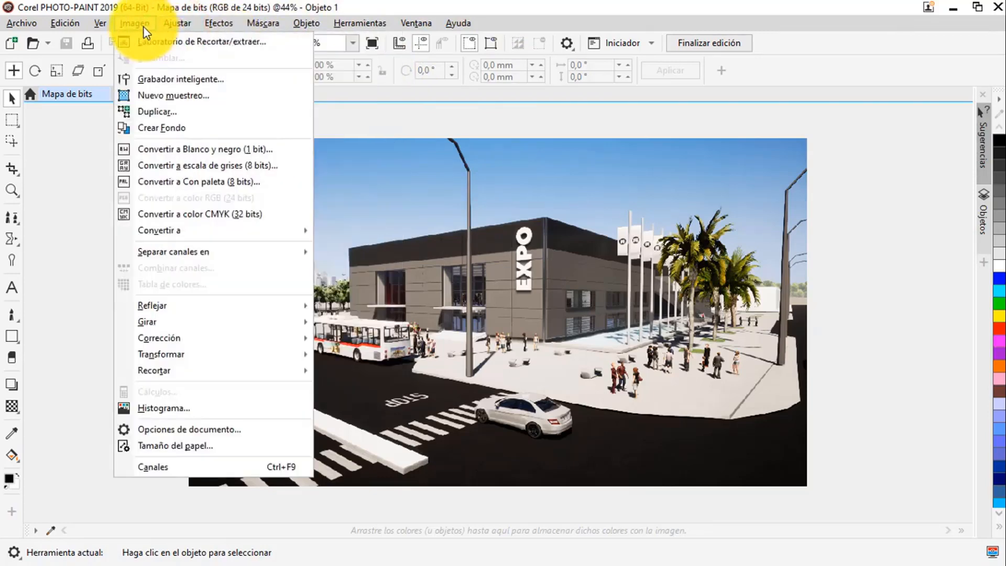
click(175, 44)
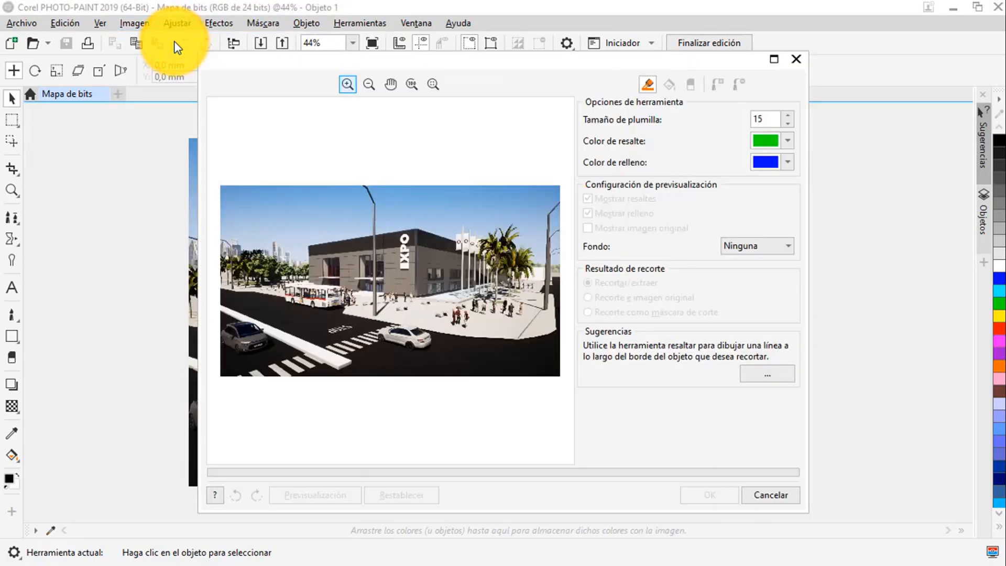
drag(475, 65, 451, 67)
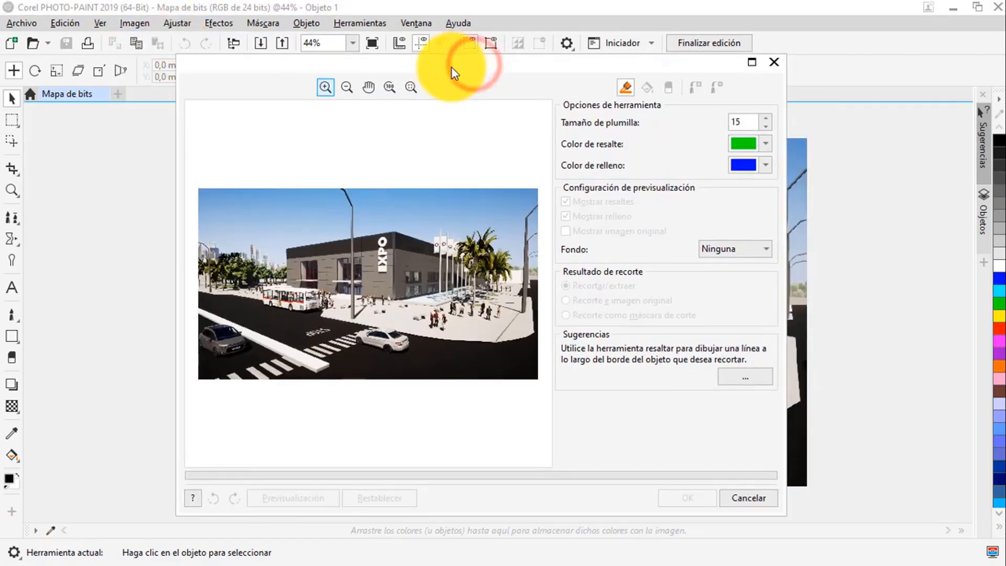
double_click(451, 68)
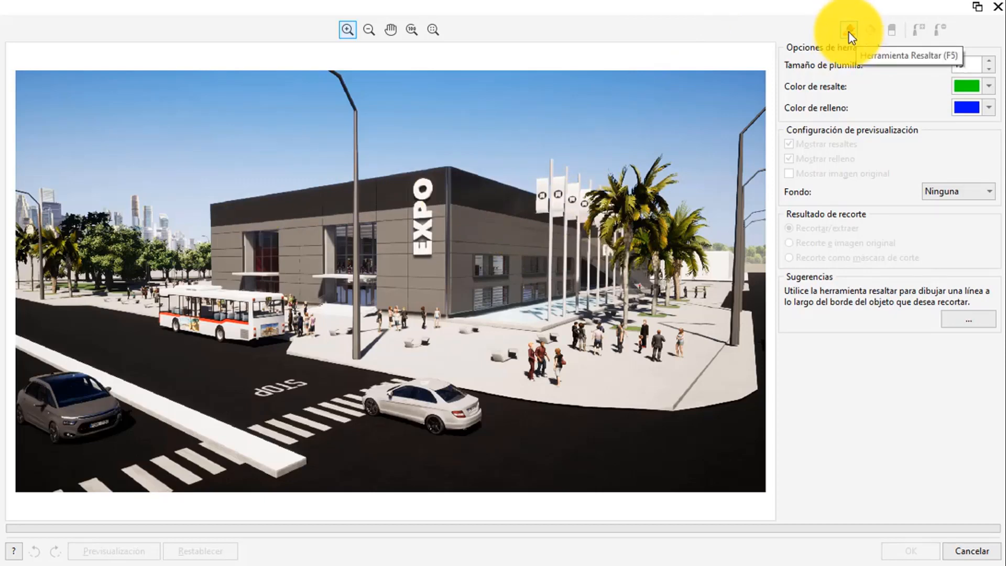
- Set the nib size to 35 and highlight the EXPO building's front roof edge up to its tall corner
click(988, 65)
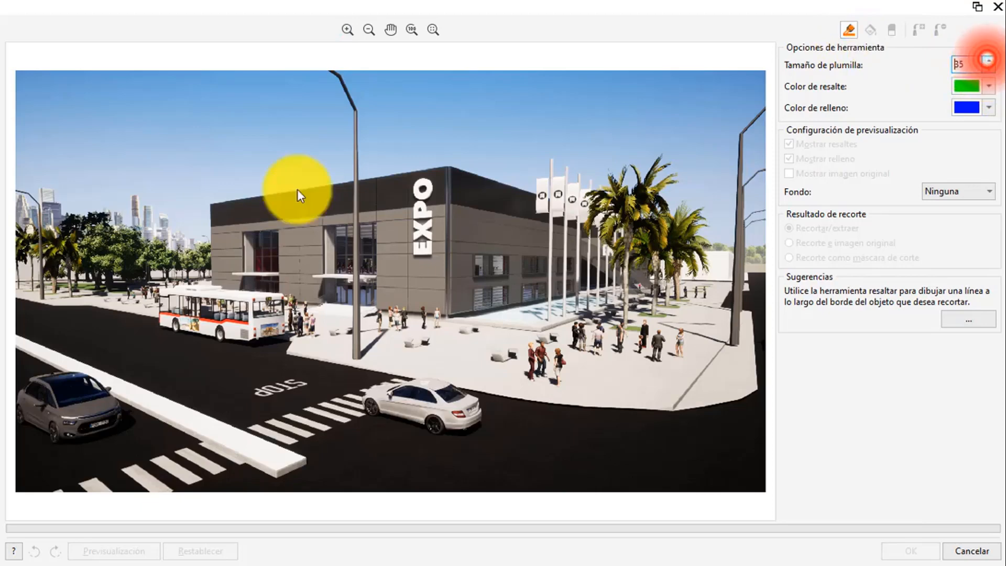
mouse_move(211, 209)
mouse_down()
mouse_move(213, 200)
mouse_move(341, 186)
mouse_move(373, 193)
mouse_move(367, 178)
mouse_move(469, 166)
mouse_up()
key(alt+Tab)
key(Escape)
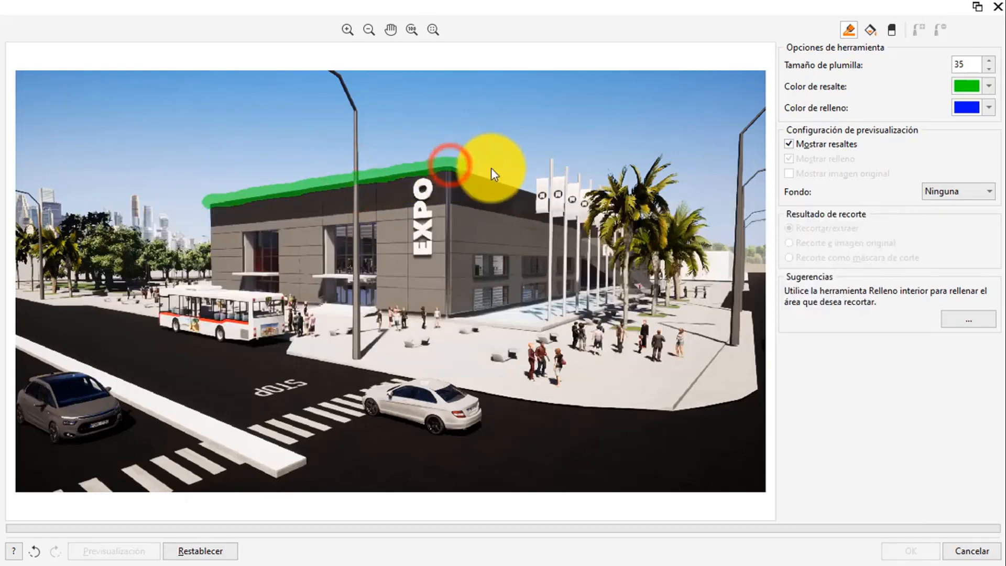
- Set the nib size to 51 and highlight the remaining skyline, covering the flags, palms, street lamps, trees and distant city
click(988, 61)
click(988, 60)
click(989, 62)
click(989, 62)
click(989, 62)
click(989, 62)
click(990, 62)
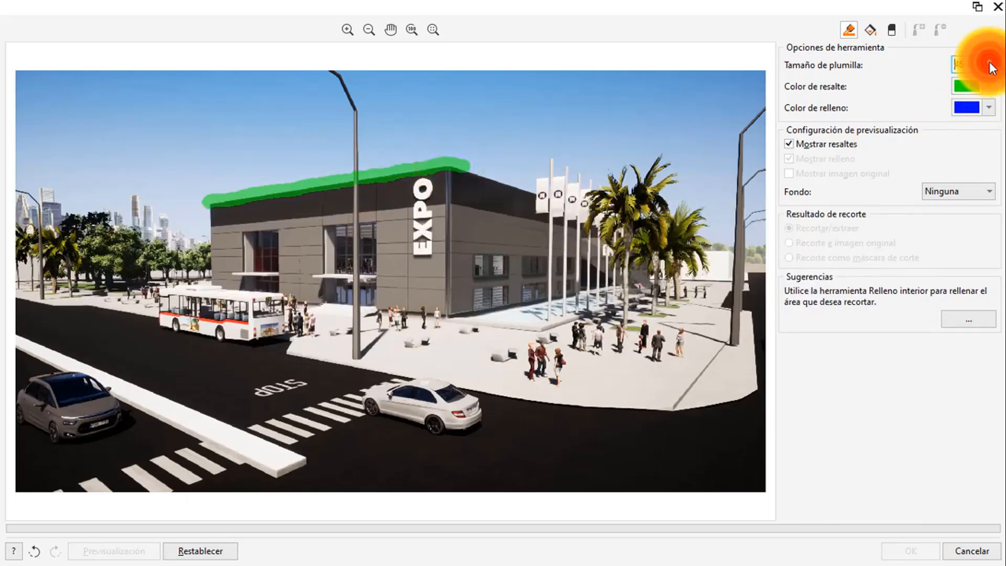
click(990, 62)
click(989, 62)
click(989, 62)
mouse_move(473, 171)
mouse_down()
mouse_move(532, 191)
mouse_move(553, 172)
mouse_move(604, 187)
mouse_move(635, 183)
mouse_move(662, 164)
mouse_move(676, 207)
mouse_move(705, 239)
mouse_move(738, 251)
mouse_move(738, 162)
mouse_move(763, 111)
mouse_up()
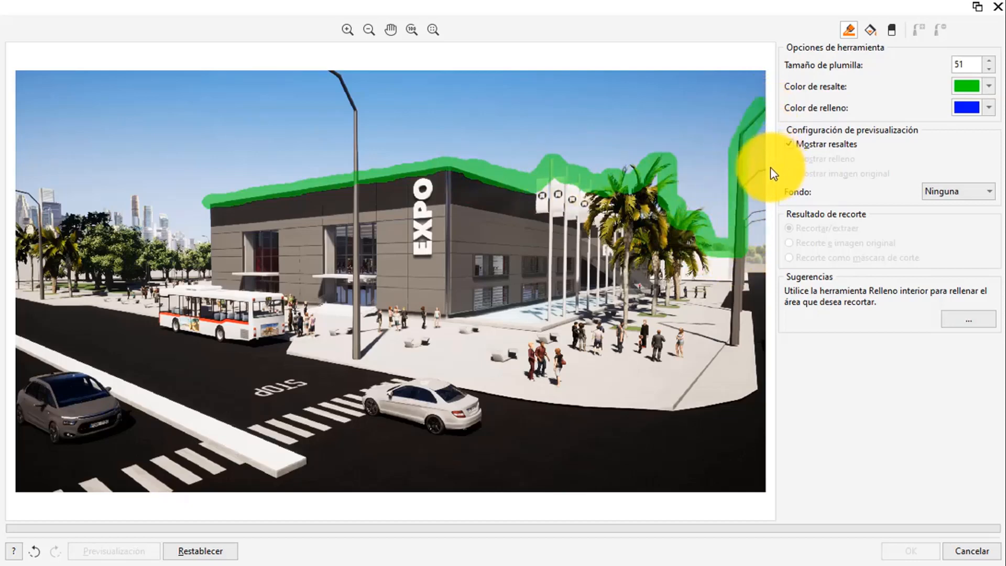
mouse_move(744, 187)
mouse_down()
mouse_move(759, 219)
mouse_move(750, 249)
mouse_move(766, 245)
mouse_move(747, 254)
mouse_up()
mouse_move(208, 202)
mouse_down()
mouse_move(208, 248)
mouse_move(179, 244)
mouse_move(165, 215)
mouse_move(135, 198)
mouse_move(134, 235)
mouse_move(109, 219)
mouse_move(71, 219)
mouse_move(51, 194)
mouse_move(42, 206)
mouse_move(17, 192)
mouse_up()
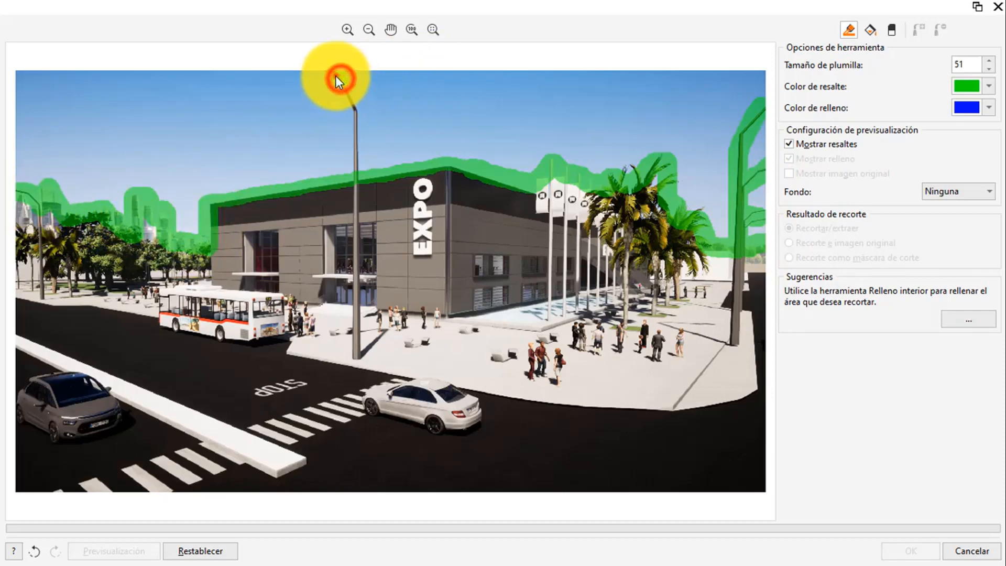
mouse_move(335, 76)
mouse_down()
mouse_move(360, 109)
mouse_move(355, 184)
mouse_up()
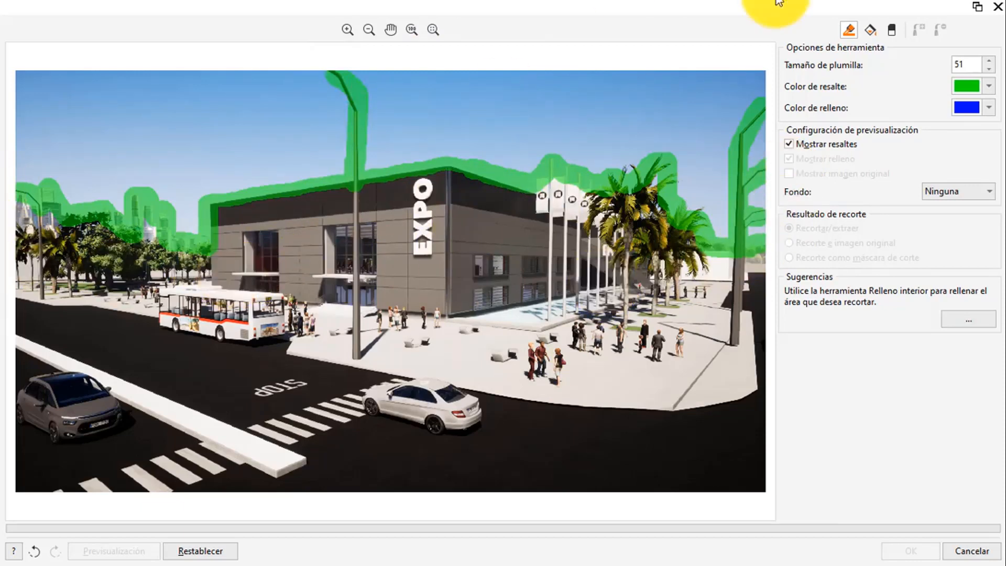
- Fill the scene below the highlighted skyline as the area to keep and preview the cutout
click(870, 30)
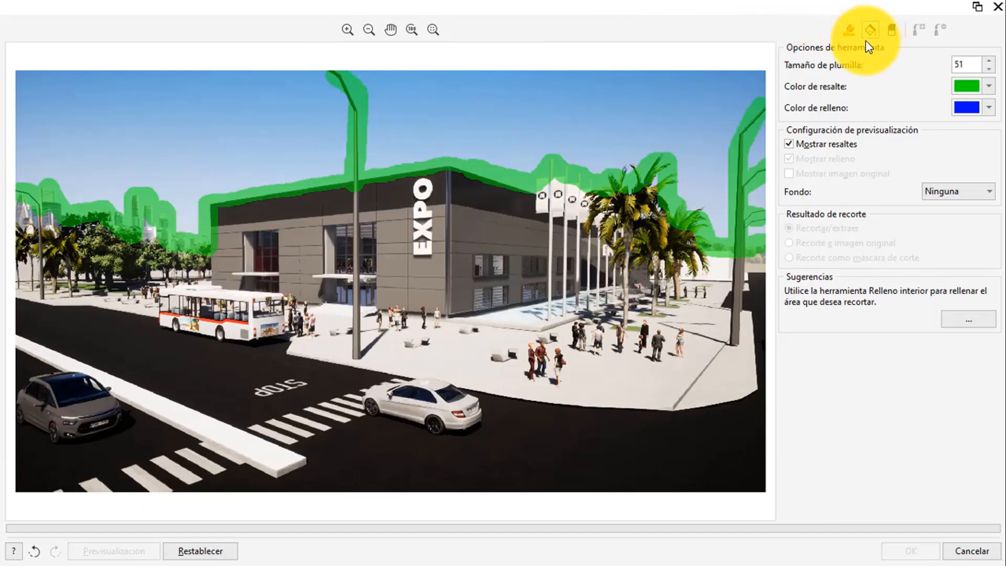
click(387, 400)
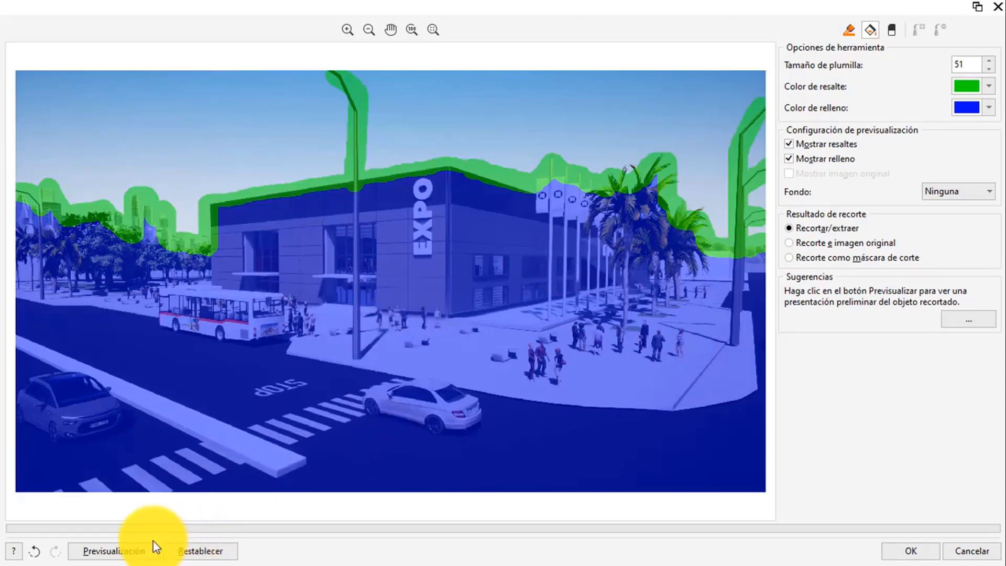
click(103, 548)
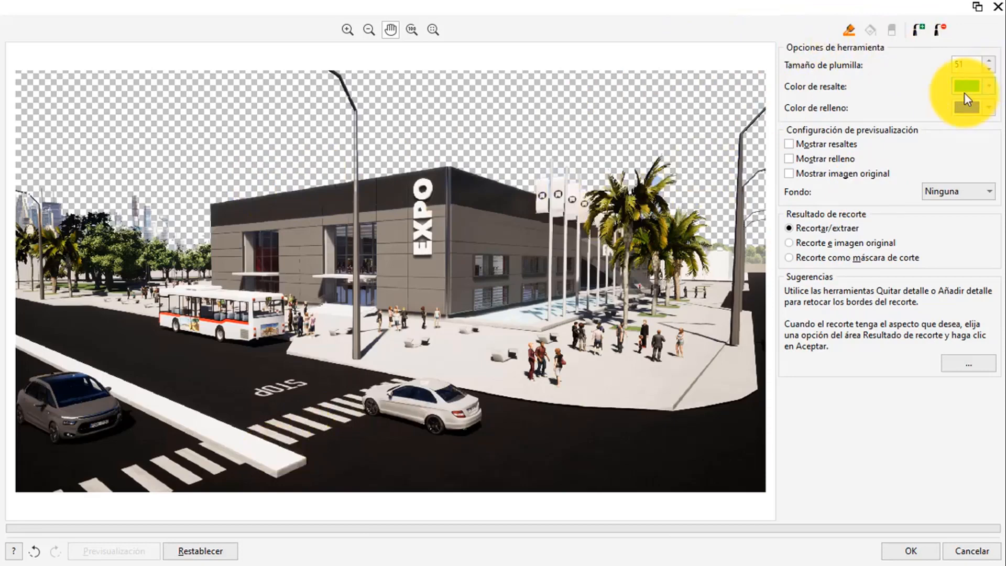
- Restore detail in the distant skyline beside the building and remove the tall distant tower from the cutout
click(920, 34)
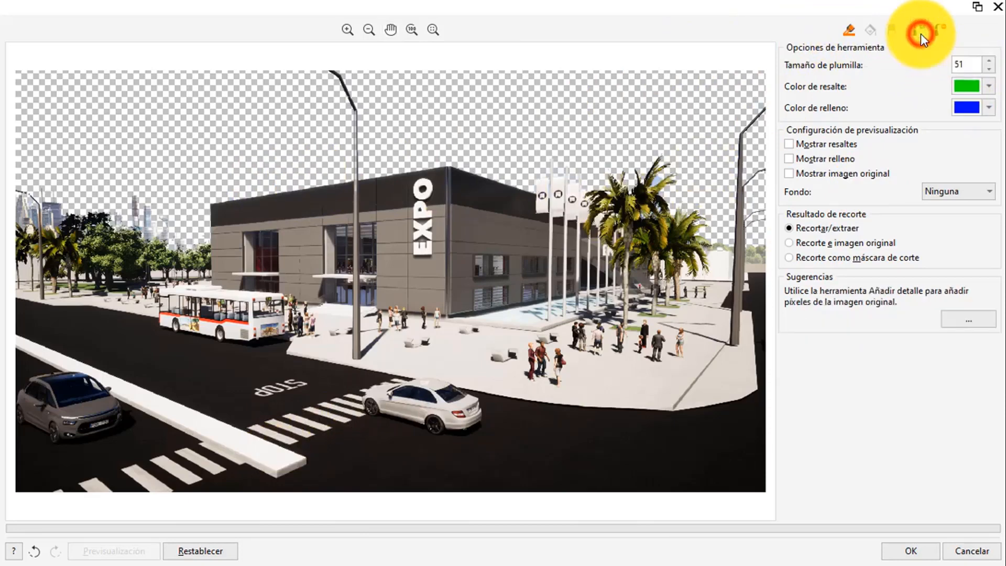
mouse_move(205, 241)
mouse_down()
mouse_move(179, 247)
mouse_move(200, 252)
mouse_move(147, 231)
mouse_up()
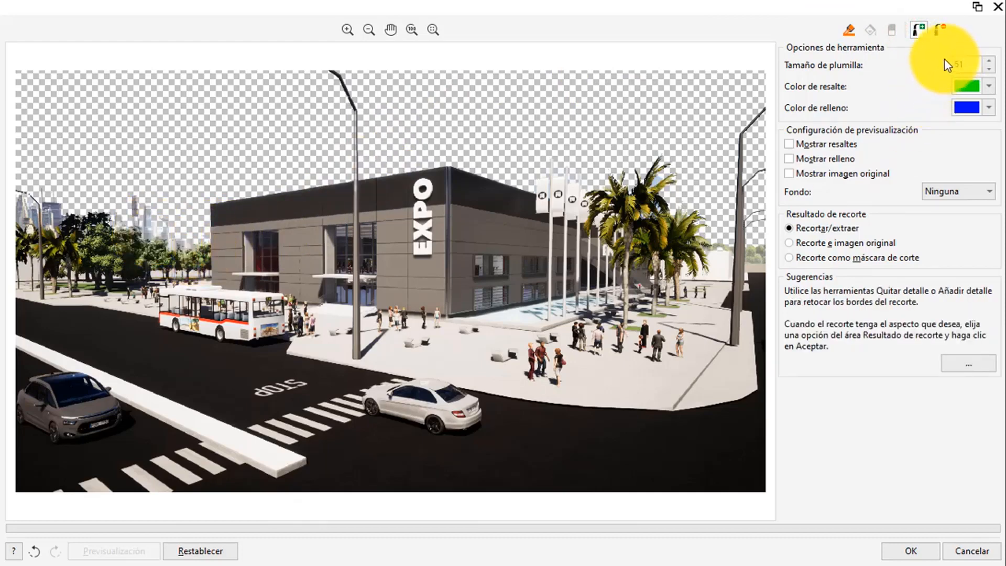
click(940, 30)
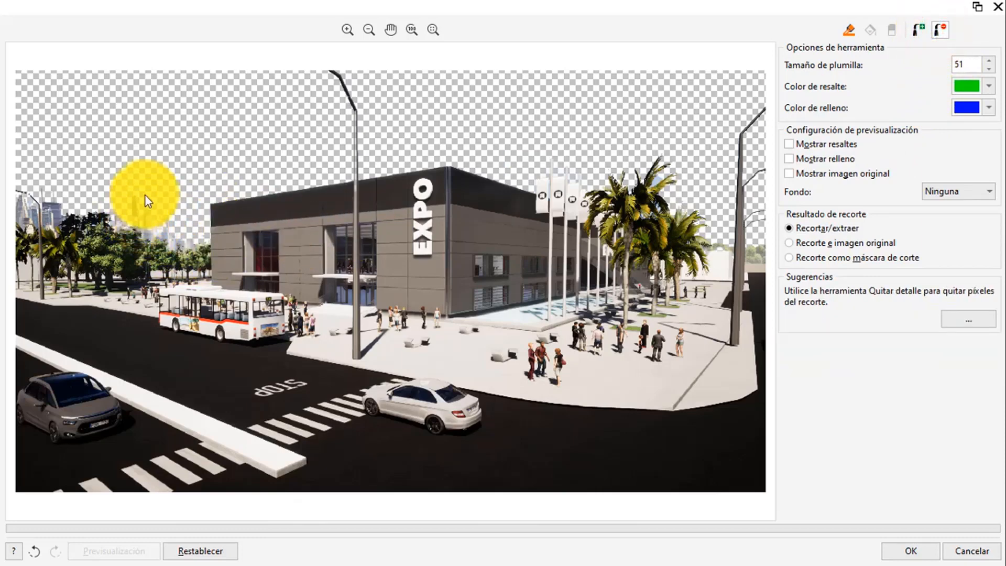
mouse_move(146, 196)
mouse_down()
mouse_move(131, 200)
mouse_move(143, 215)
mouse_up()
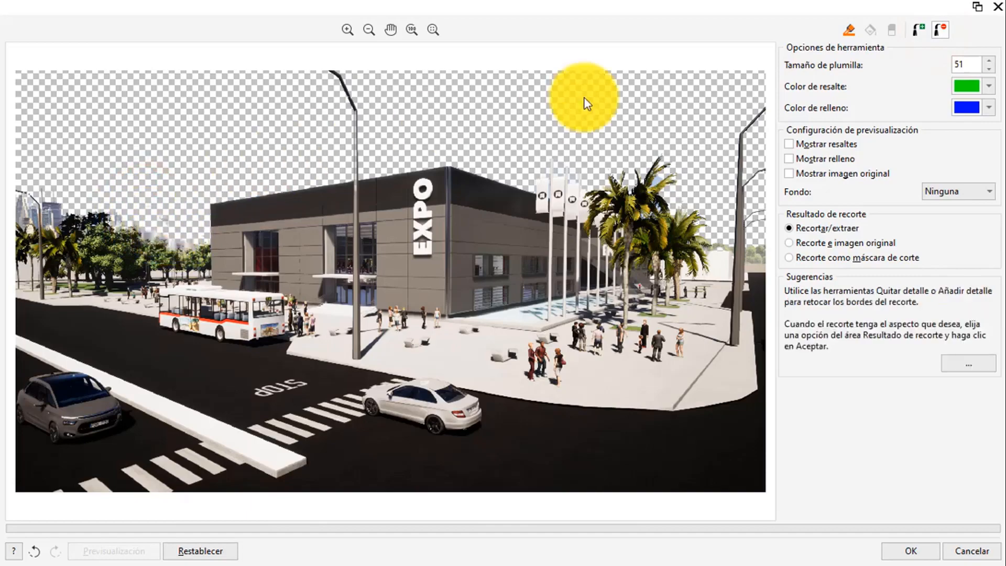
- Accept the cutout, finish editing with the changes saved, and close PHOTO-PAINT to return to CorelDRAW
click(904, 549)
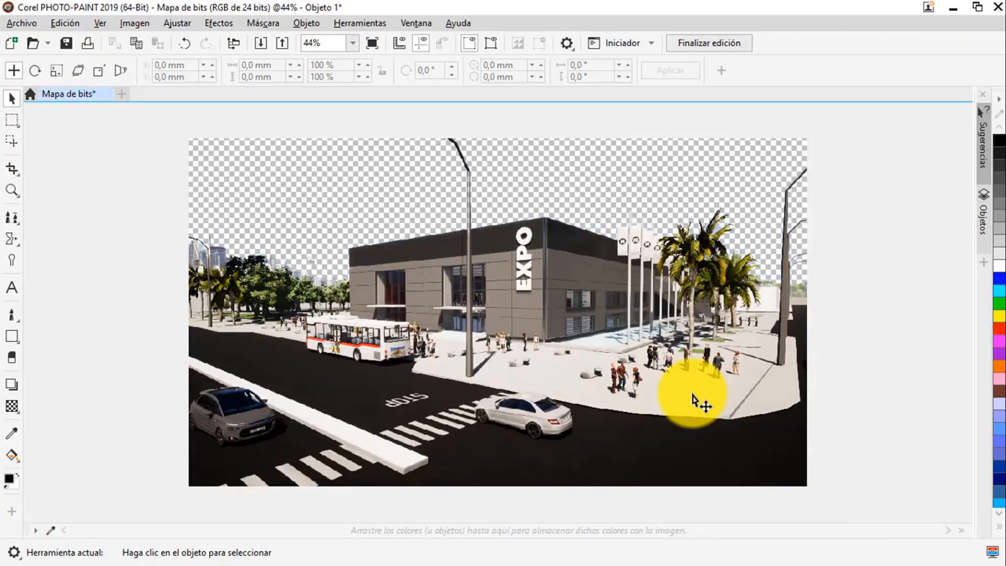
click(723, 43)
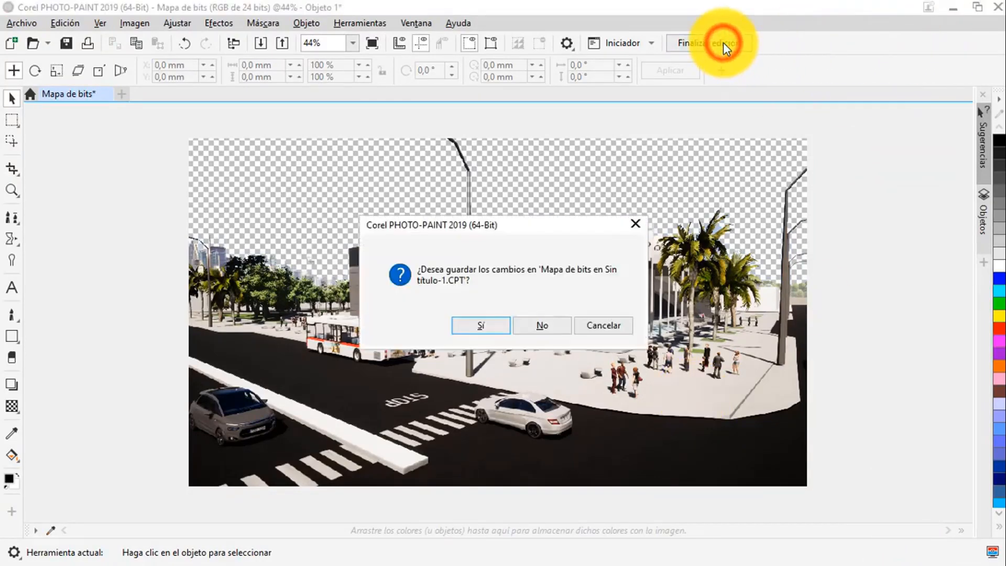
click(481, 325)
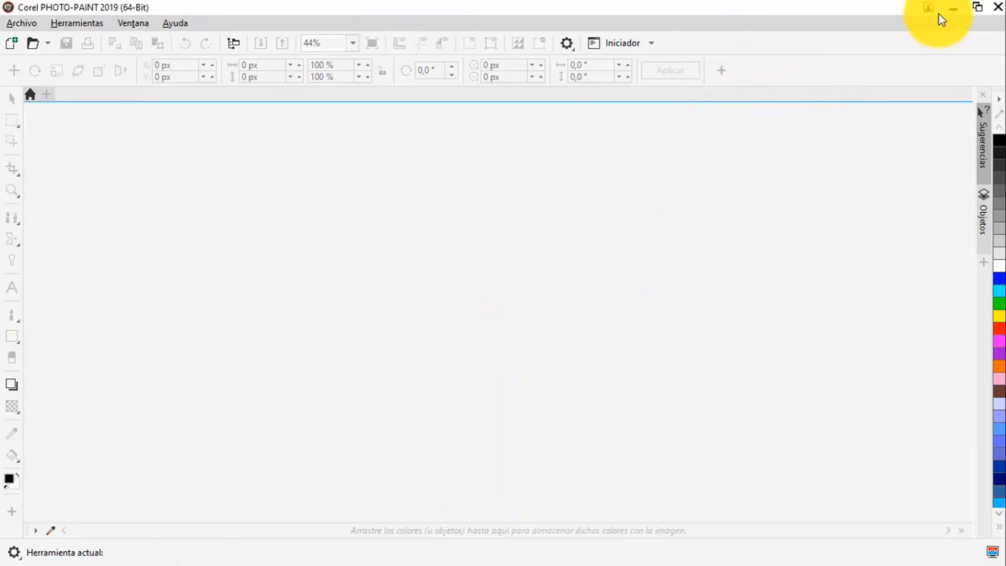
click(1001, 7)
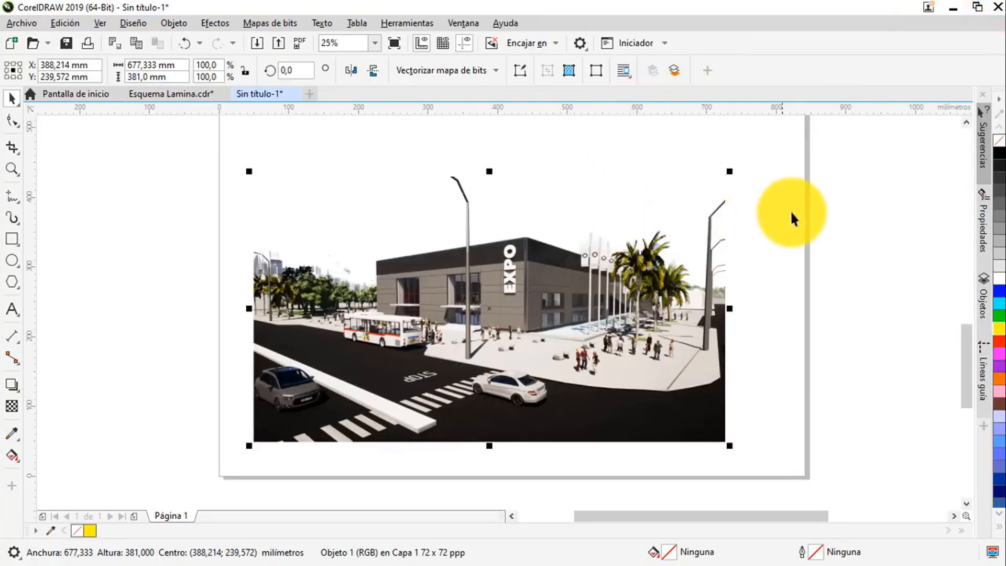
click(820, 202)
scroll(523, 284, down, 2)
scroll(474, 325, up, 3)
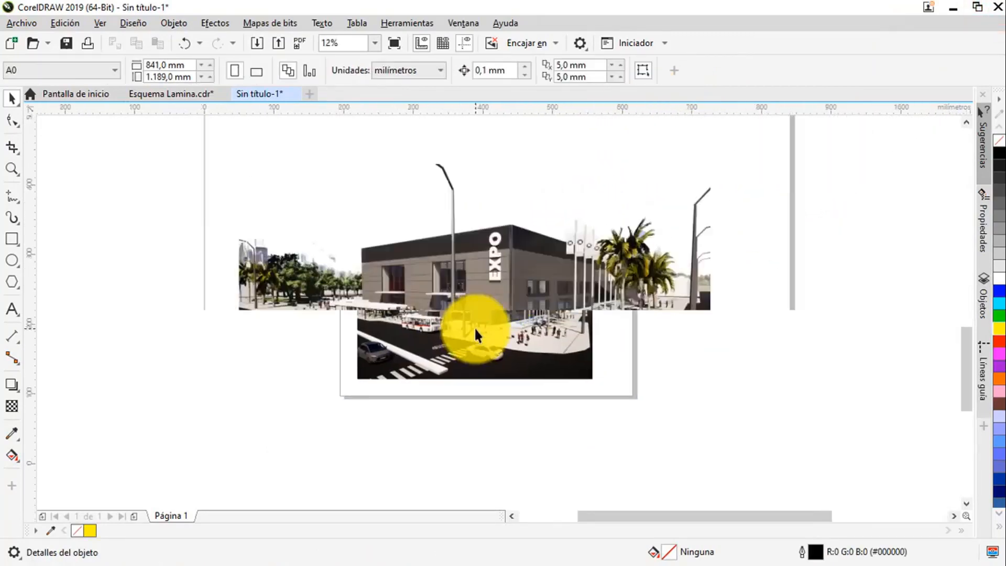
click(825, 263)
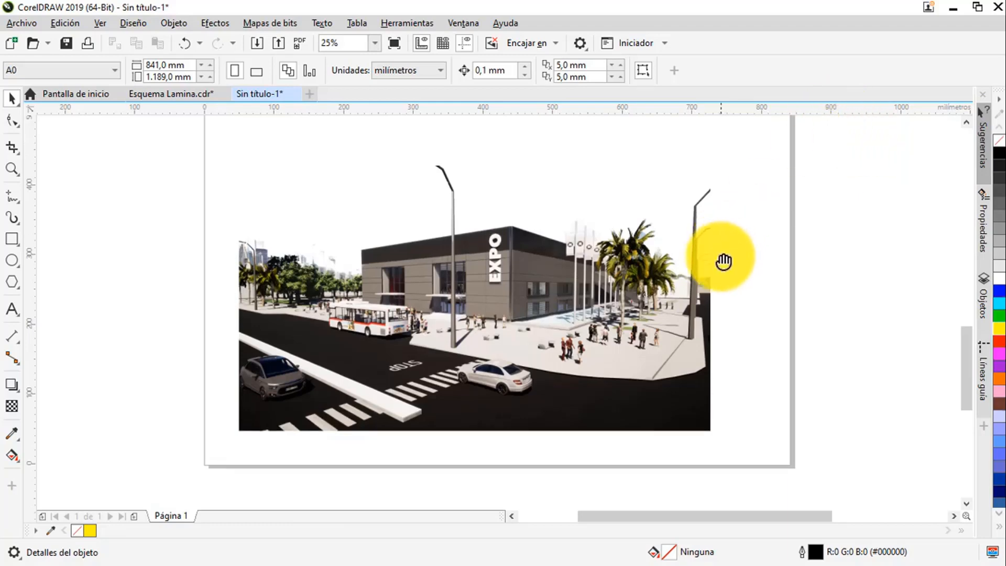
scroll(723, 263, up, 1)
- Snap the cut-out render to the page's lower-left corner and scale it to the full page width of 841 mm
click(526, 346)
scroll(557, 342, down, 1)
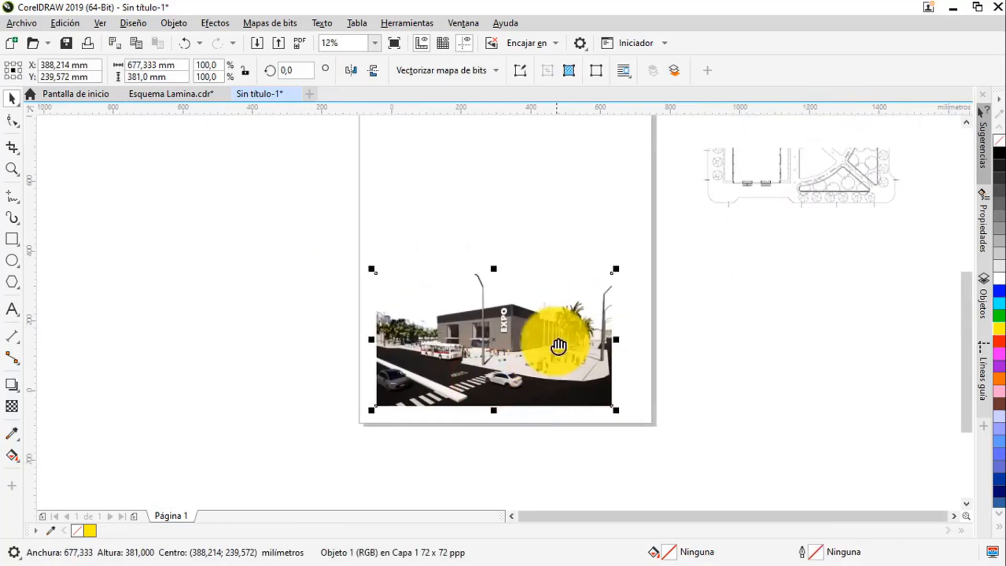
scroll(461, 378, up, 1)
click(428, 370)
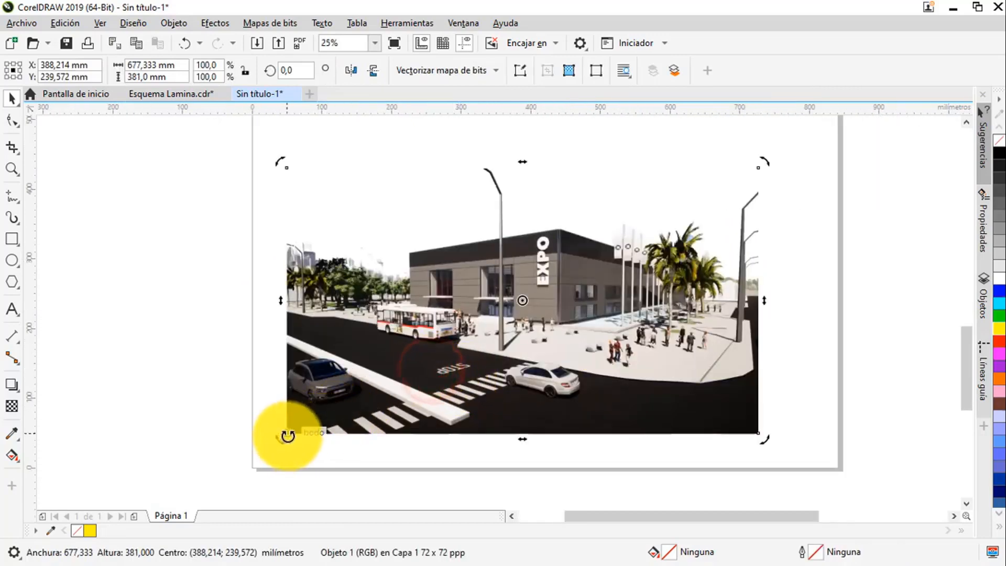
click(252, 394)
drag(287, 432, 251, 467)
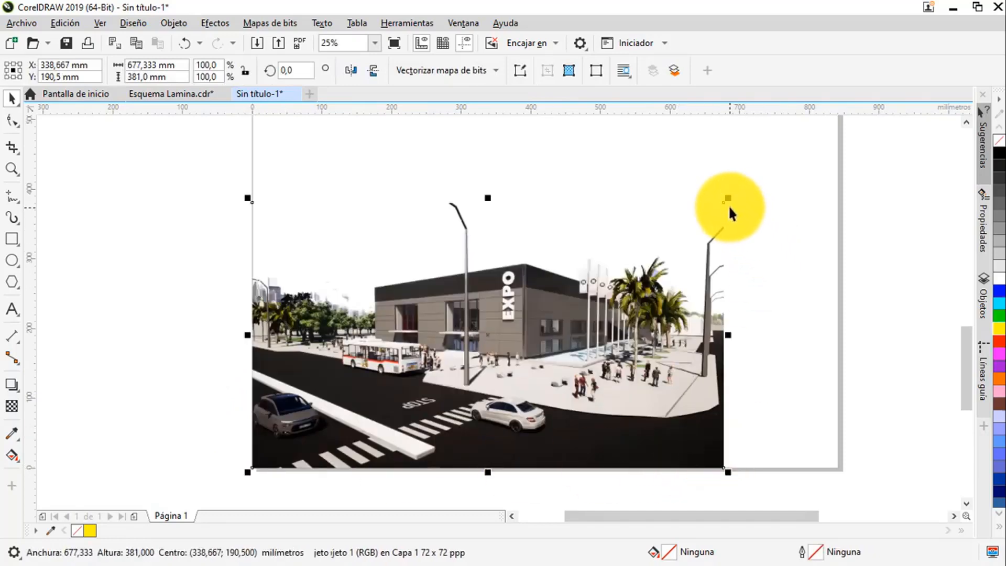
drag(731, 197, 847, 128)
scroll(863, 188, down, 2)
drag(863, 189, 677, 272)
scroll(678, 271, down, 1)
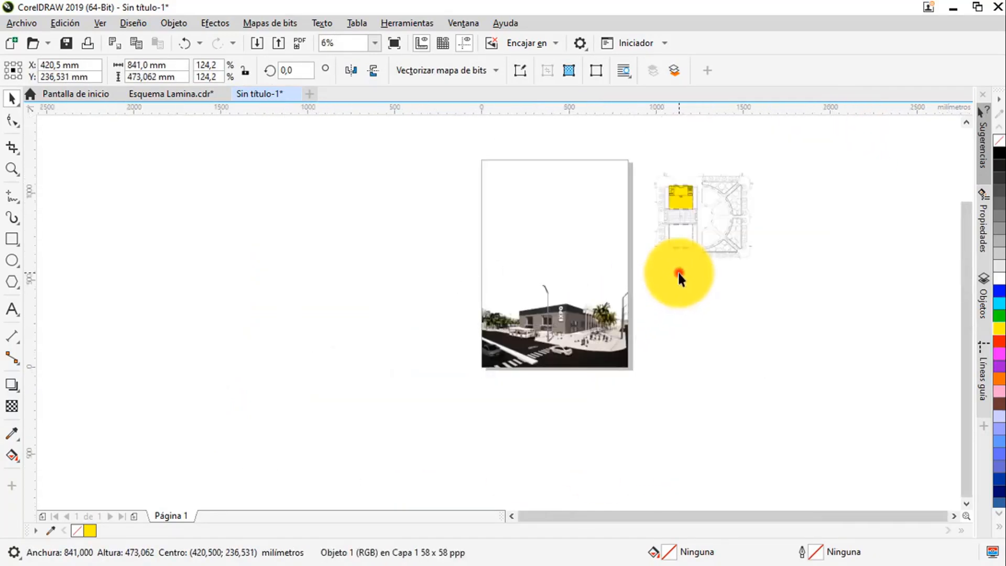
click(677, 271)
- Open the recent file Infografia ejercicio.cdr and review its finished sheet, numbered layout scheme, blank page and loose drawings
click(22, 21)
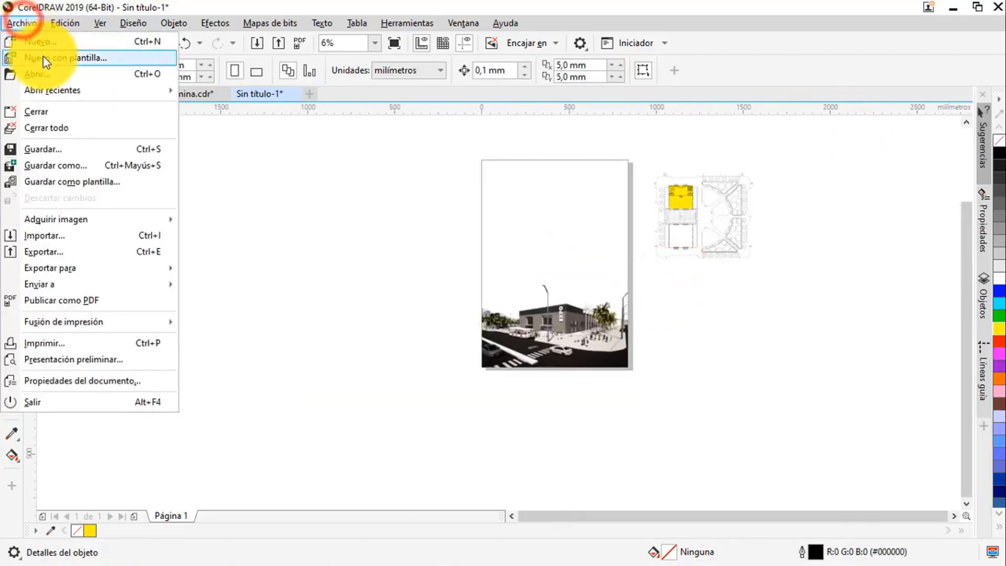
mouse_move(57, 88)
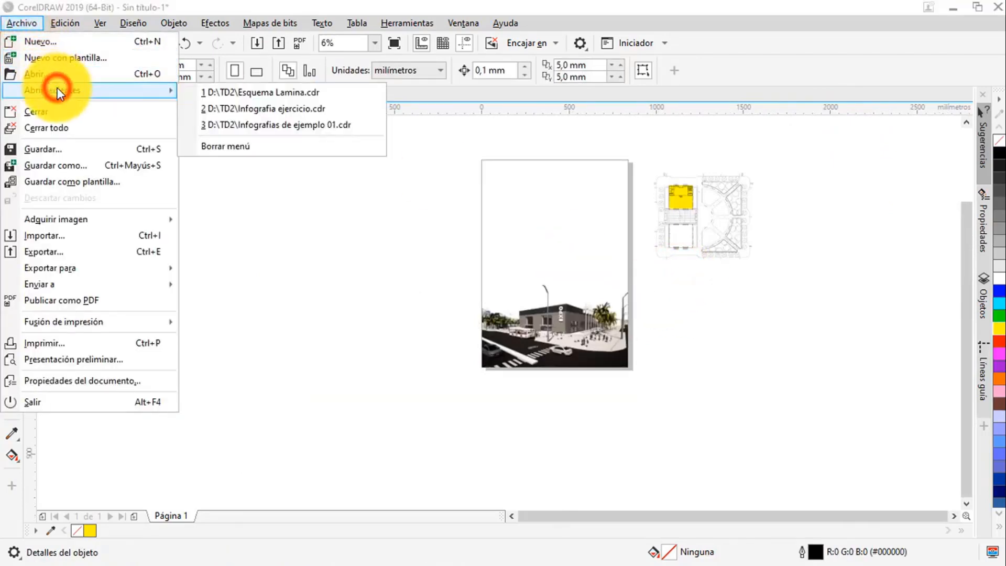
click(252, 108)
scroll(346, 209, up, 1)
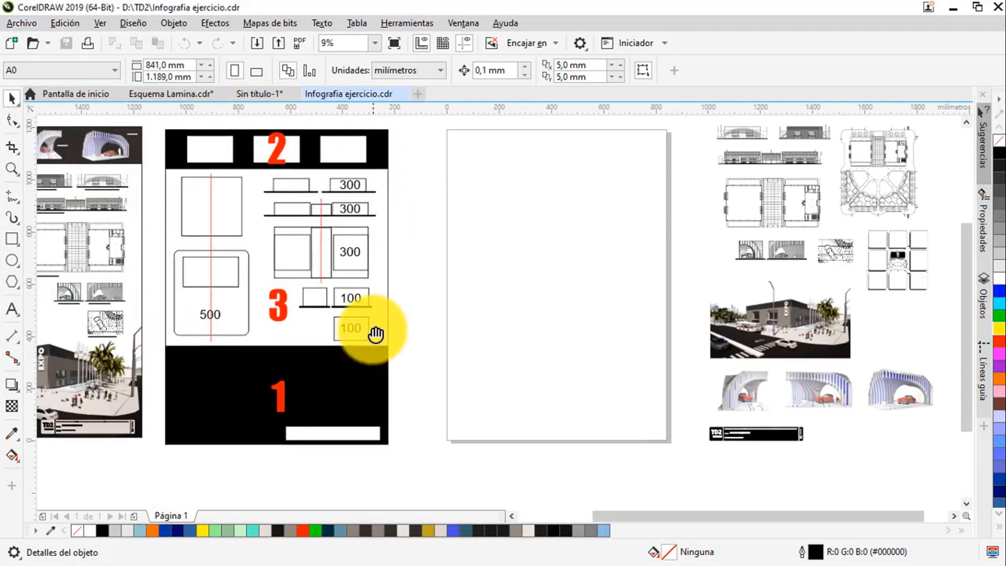
drag(377, 337, 352, 328)
drag(837, 297, 775, 319)
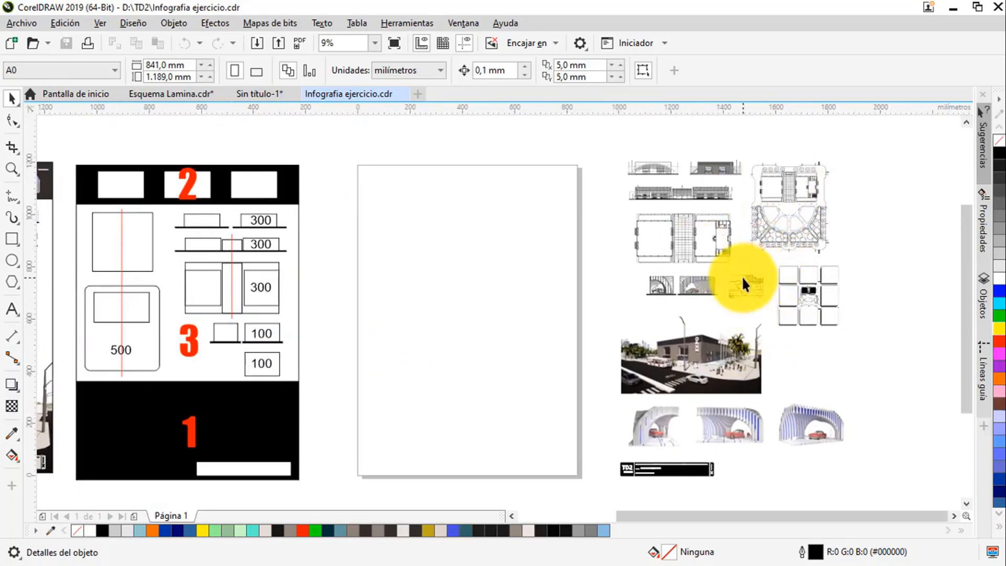
drag(742, 277, 832, 245)
drag(501, 261, 636, 270)
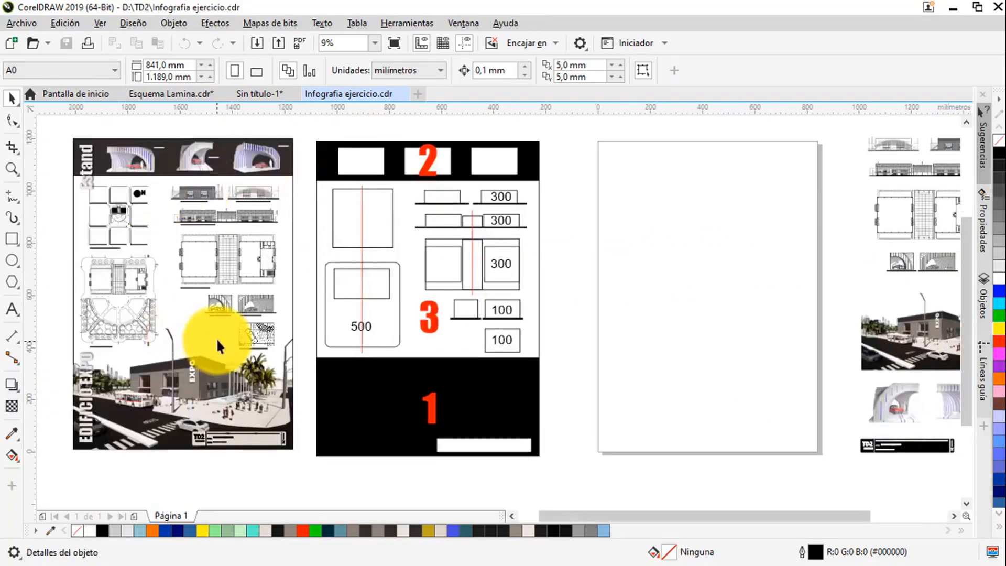
drag(235, 341, 175, 300)
- Snap the loose EXPO render to the blank page's lower-left corner and scale it to the 841 mm page width
click(895, 288)
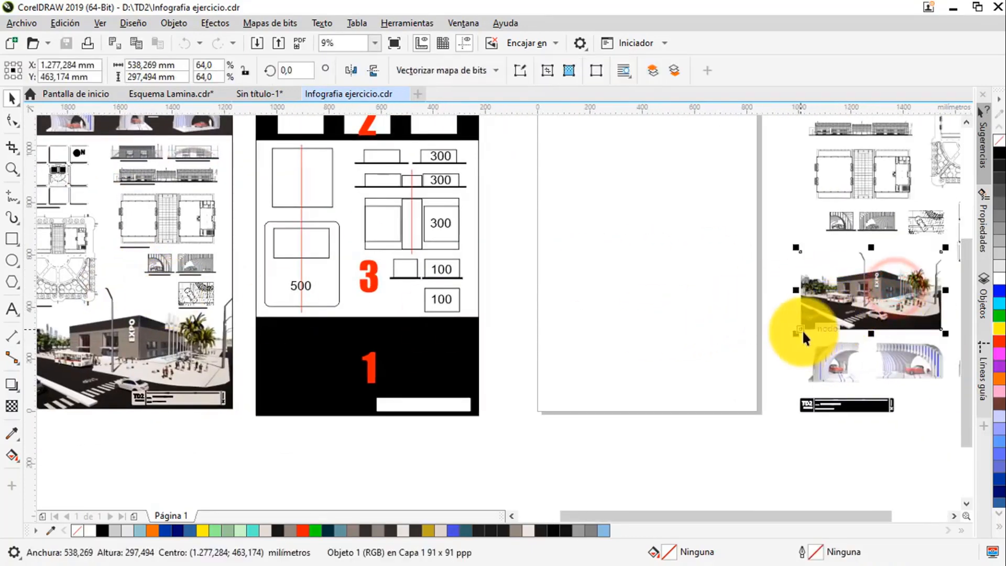
drag(801, 328, 537, 415)
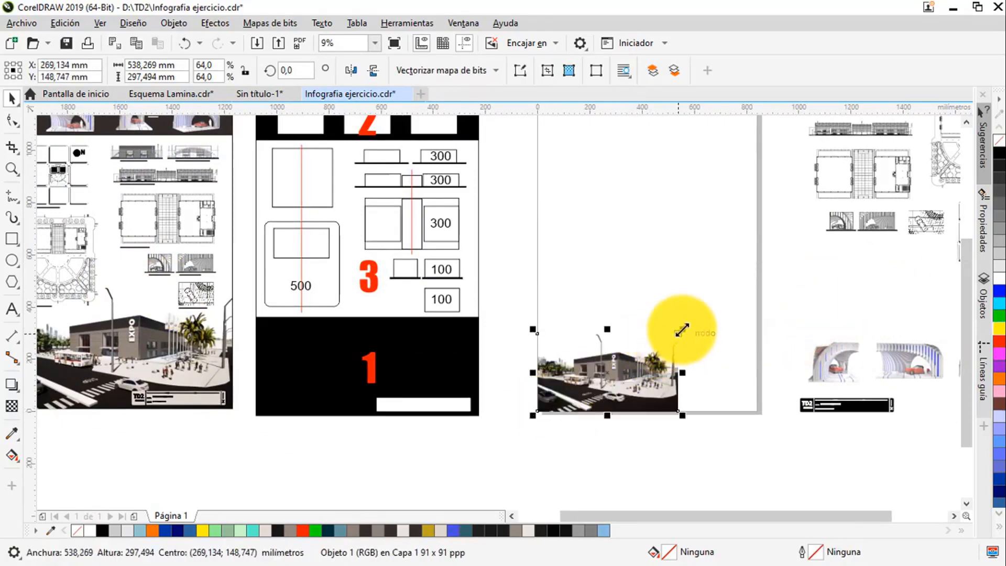
drag(682, 330, 758, 278)
click(788, 274)
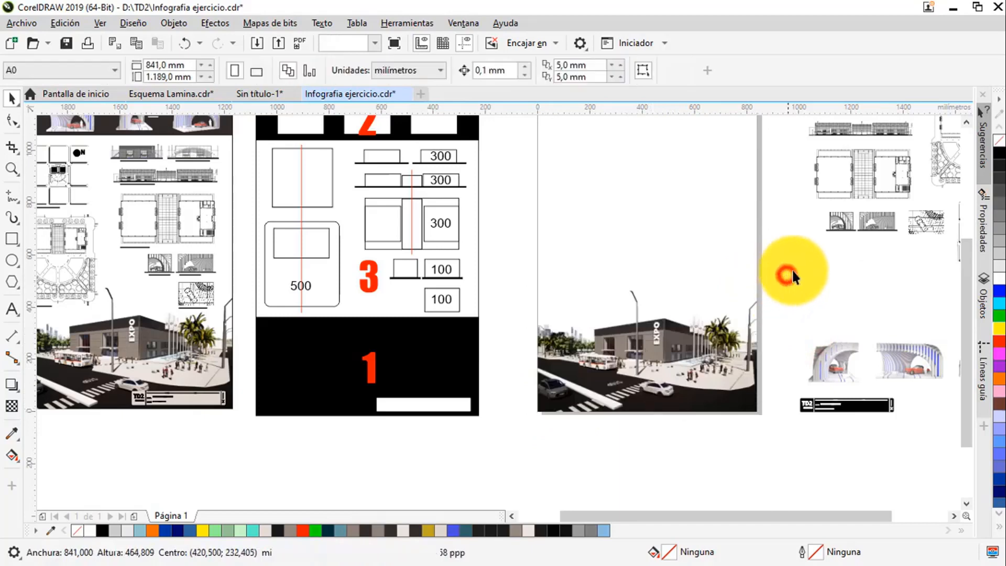
- Place two vertical guidelines as side margins on the page, one about 34 mm from the left edge and one near the right edge
drag(32, 265, 512, 269)
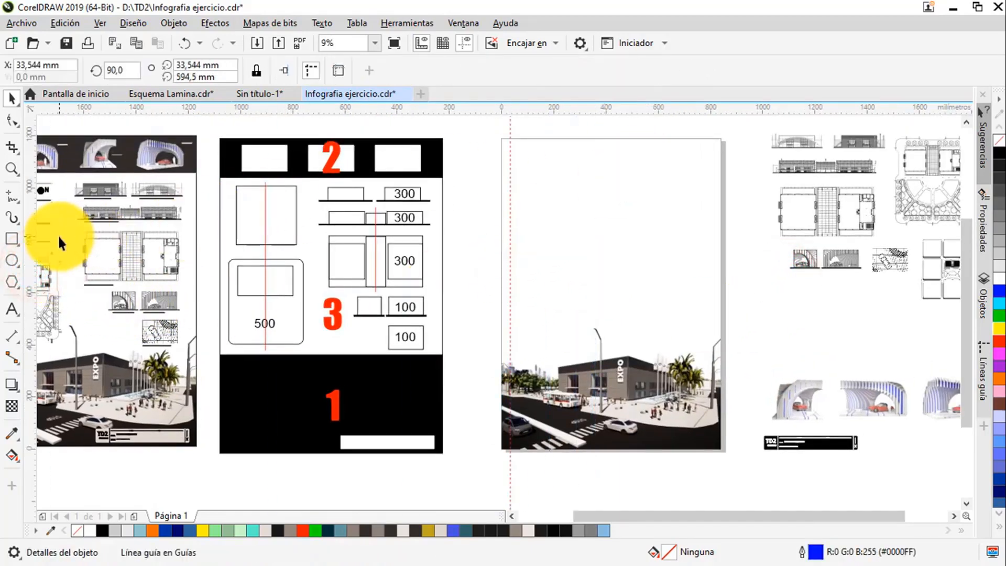
drag(31, 247, 713, 230)
click(807, 283)
scroll(806, 285, right, 3)
click(691, 234)
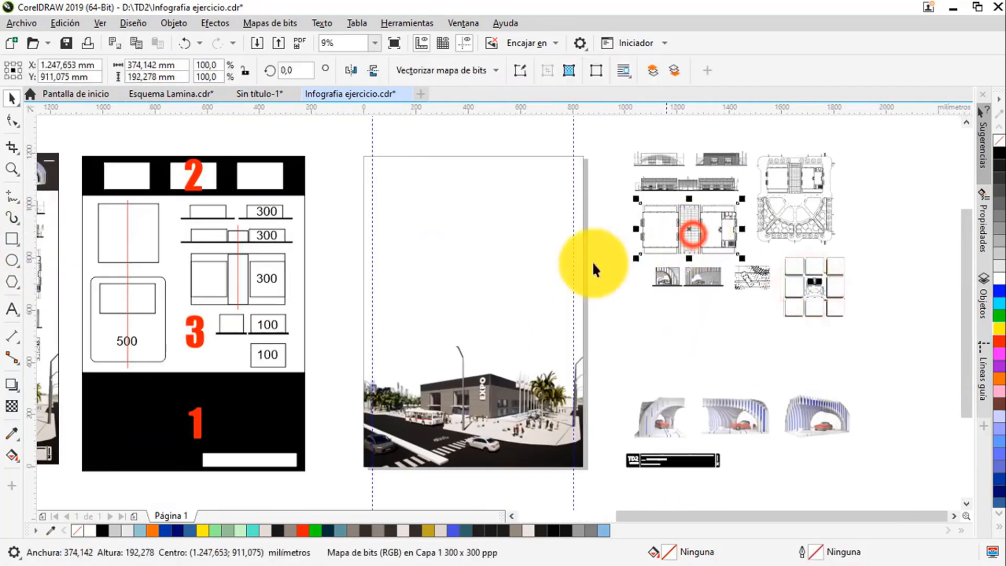
scroll(602, 265, down, 1)
drag(592, 263, 728, 258)
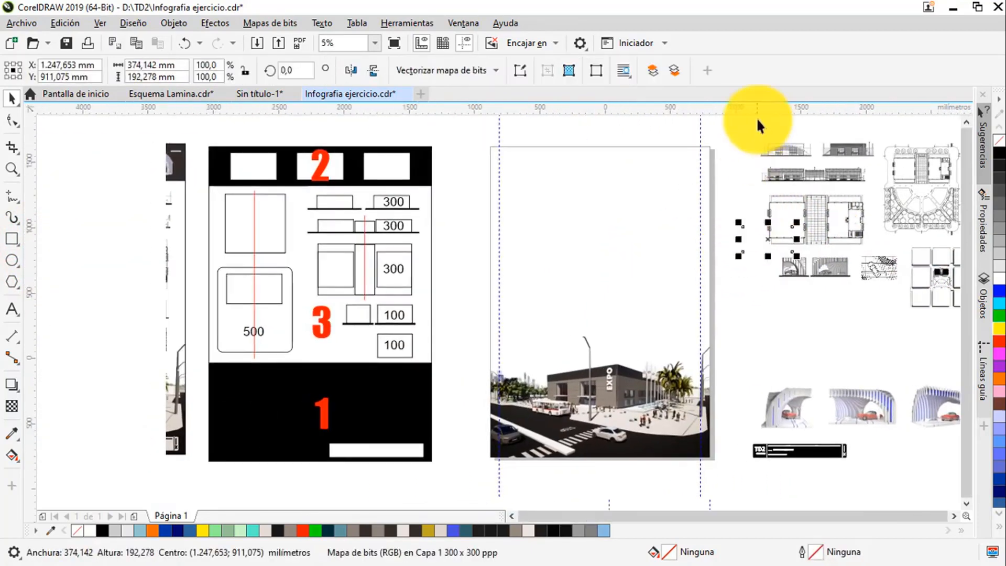
click(462, 157)
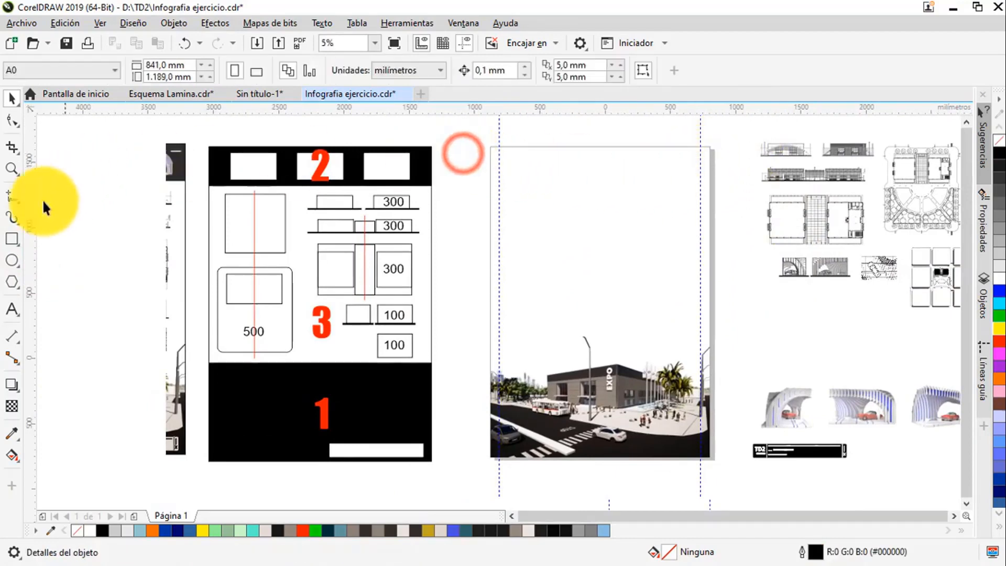
- Sketch a trial band rectangle about 1659 × 367 mm across the page's upper area and turn on snapping to guidelines
click(12, 239)
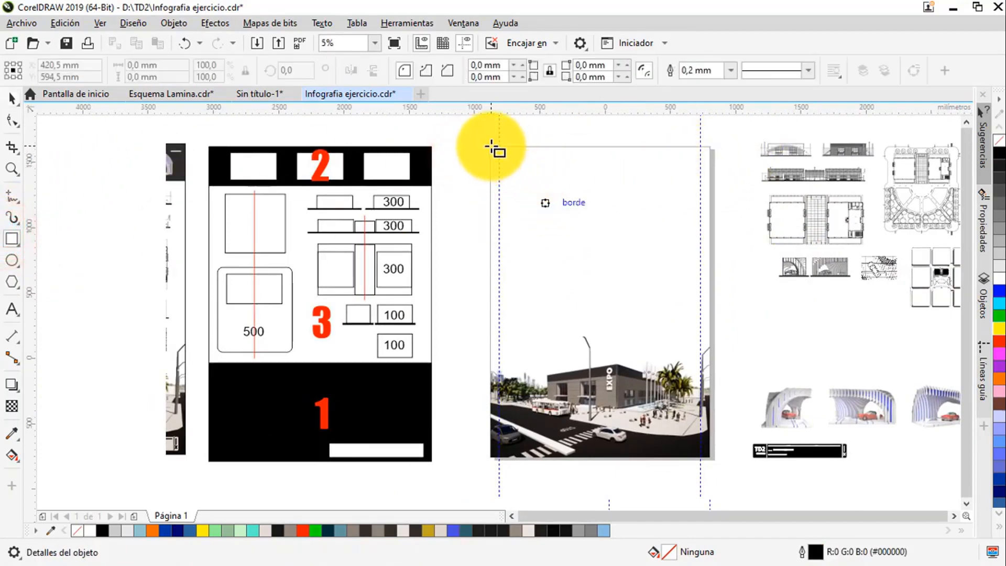
drag(491, 147, 714, 194)
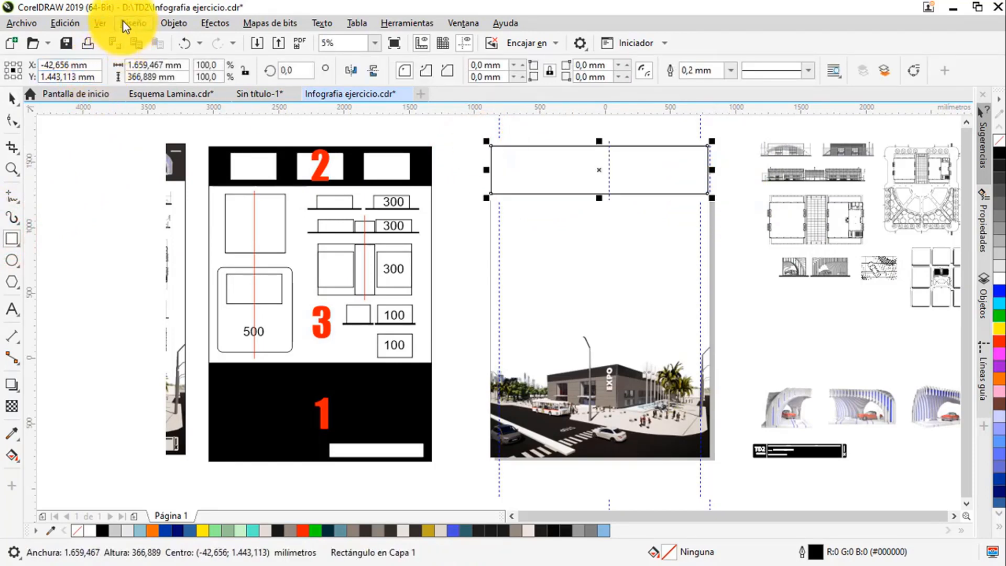
click(100, 23)
click(183, 376)
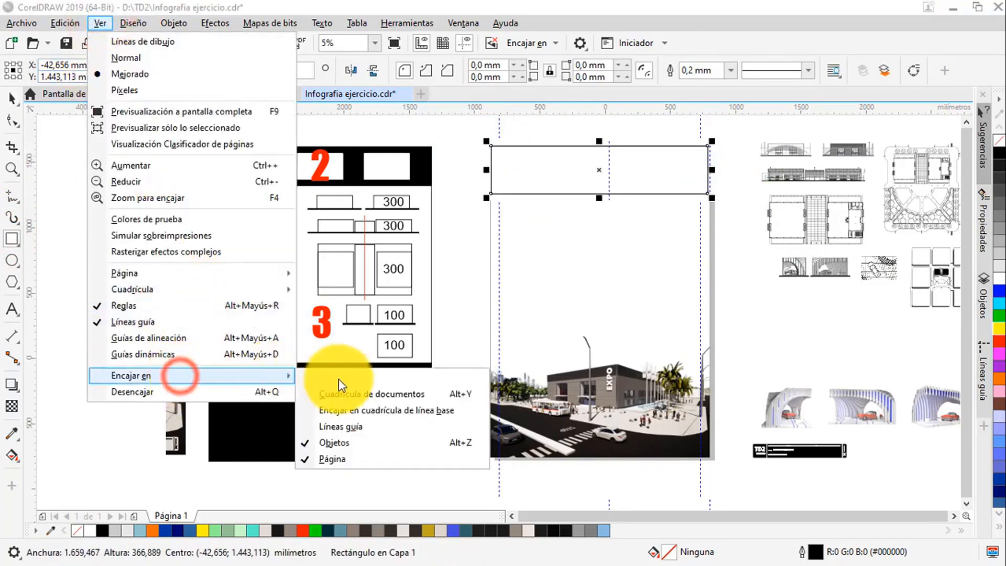
click(355, 429)
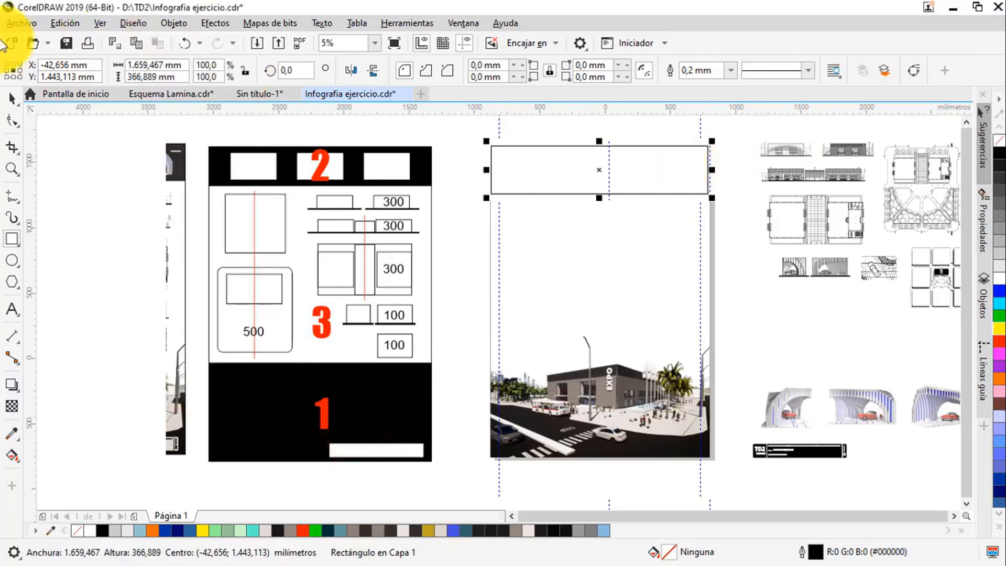
- Delete the oversized trial rectangle above the page
click(11, 96)
scroll(666, 190, up, 1)
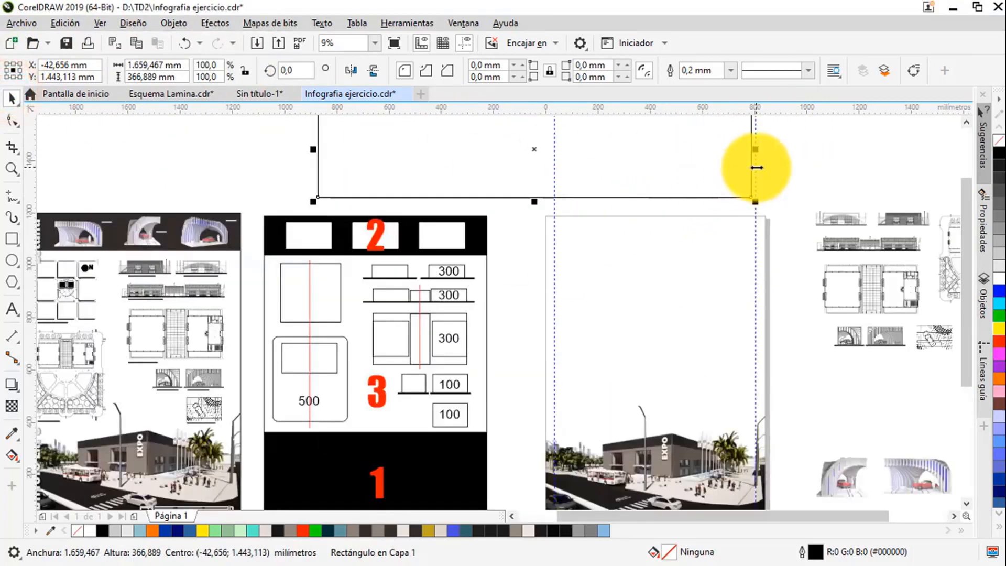
scroll(715, 174, down, 1)
click(12, 96)
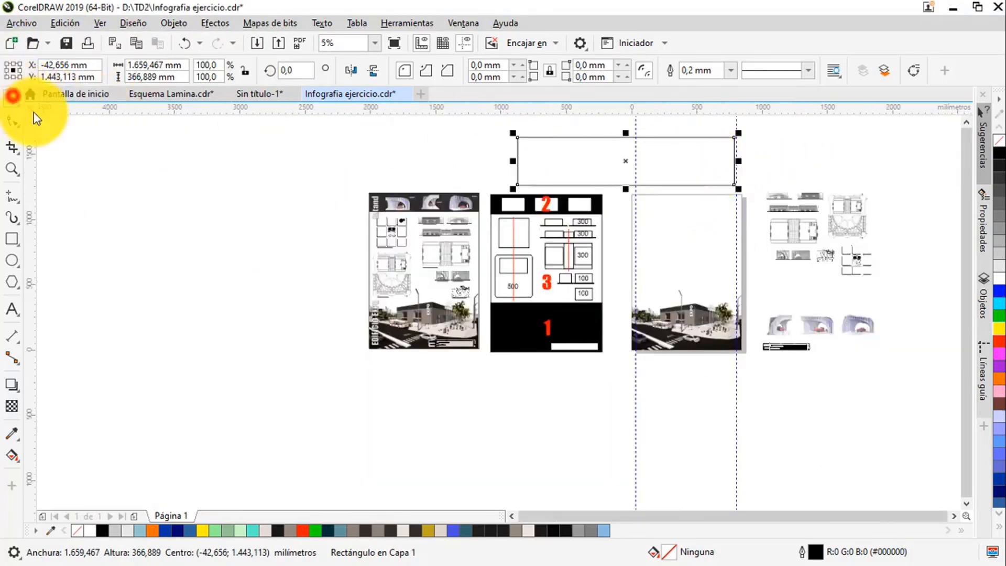
click(252, 195)
drag(665, 173, 588, 181)
click(587, 181)
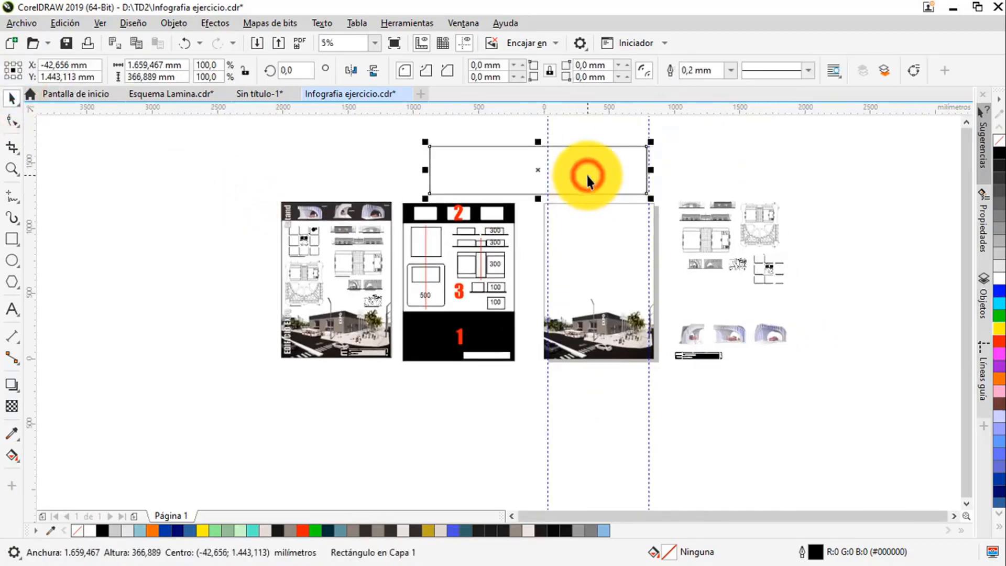
key(Delete)
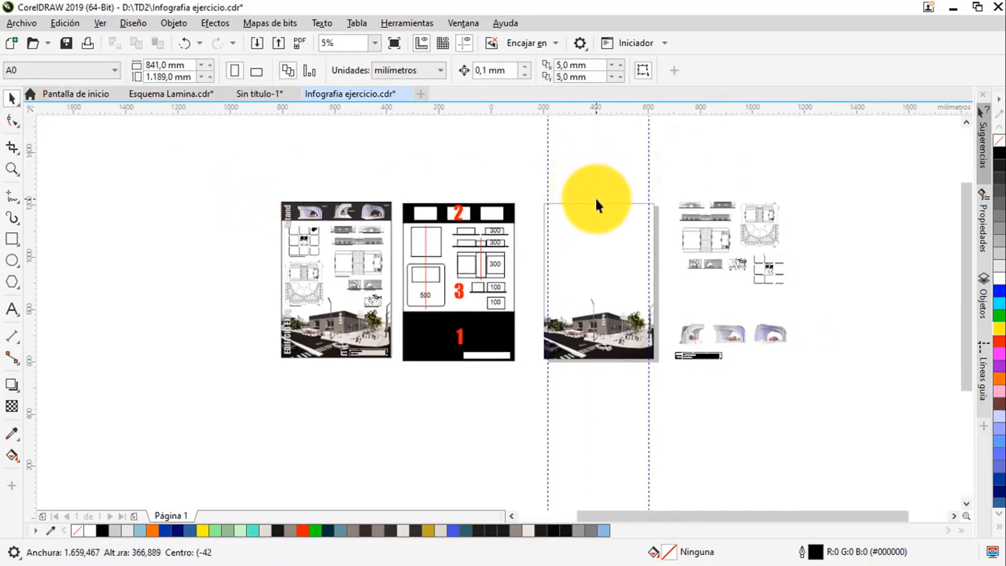
- Place a horizontal guideline along the page's top edge and draw a black-filled 841 mm wide band beneath it, about 209 mm tall
scroll(595, 186, up, 1)
click(11, 237)
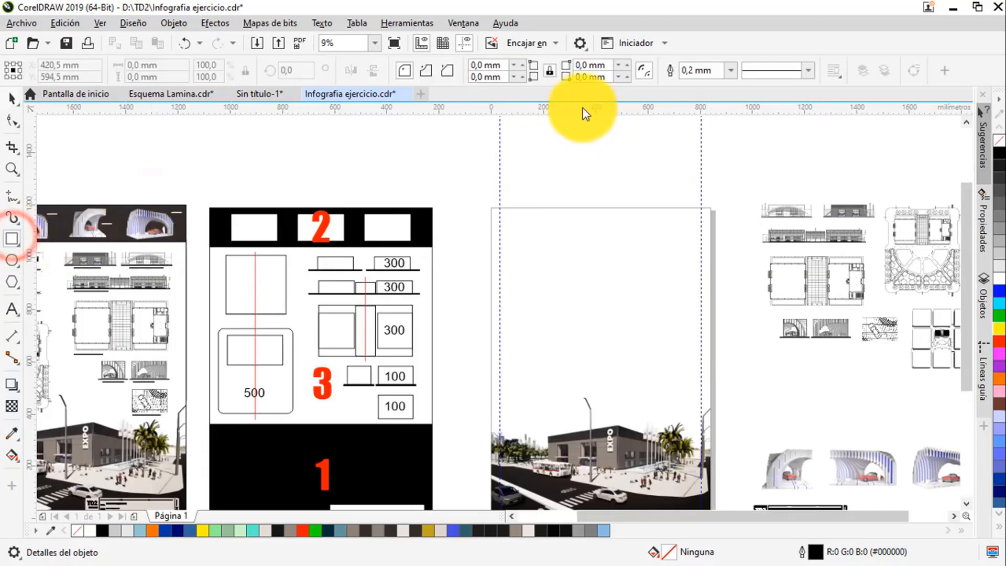
drag(580, 108, 711, 263)
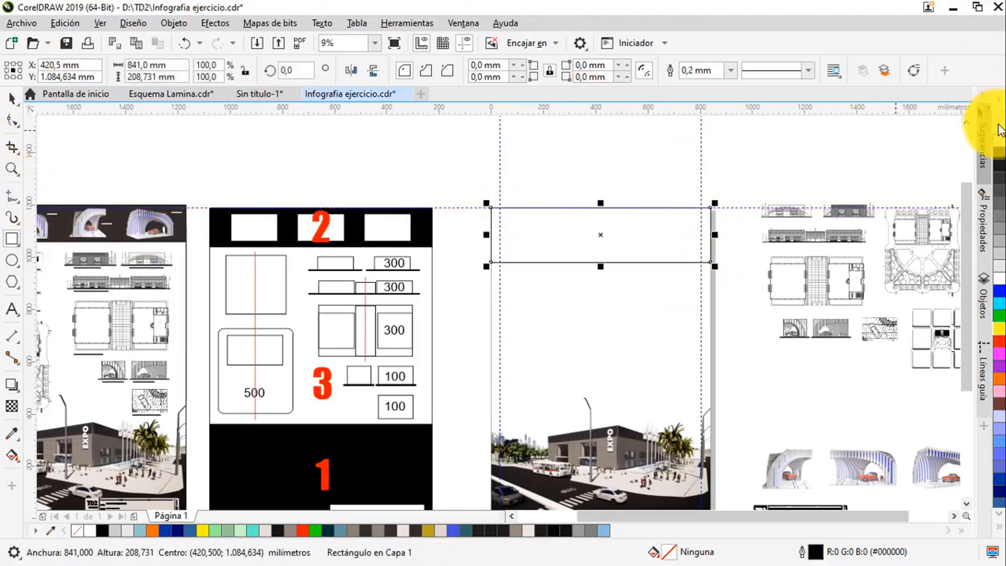
click(999, 153)
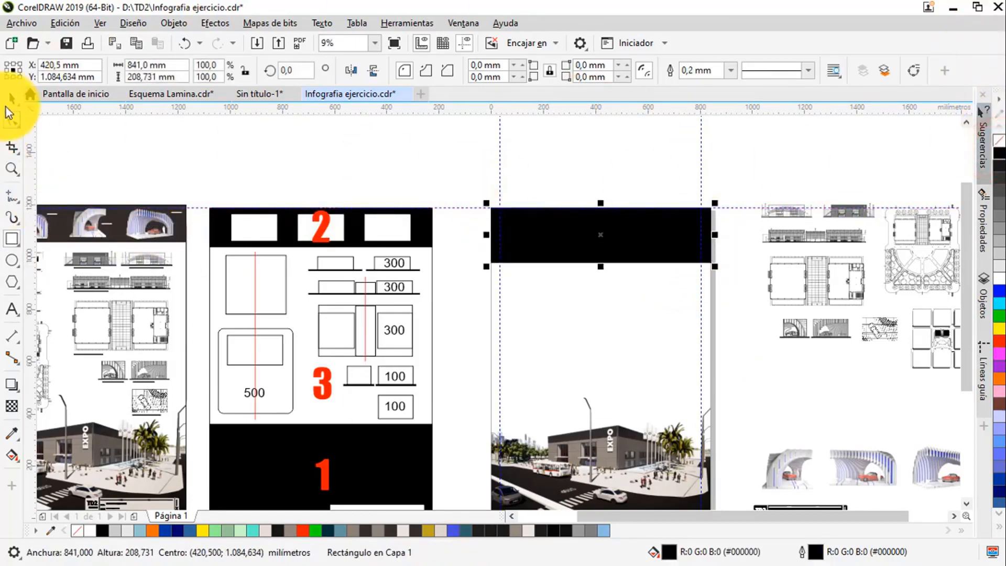
- Move the first loose arch render onto the black header band, near its left end
click(13, 98)
drag(543, 184, 411, 179)
click(694, 151)
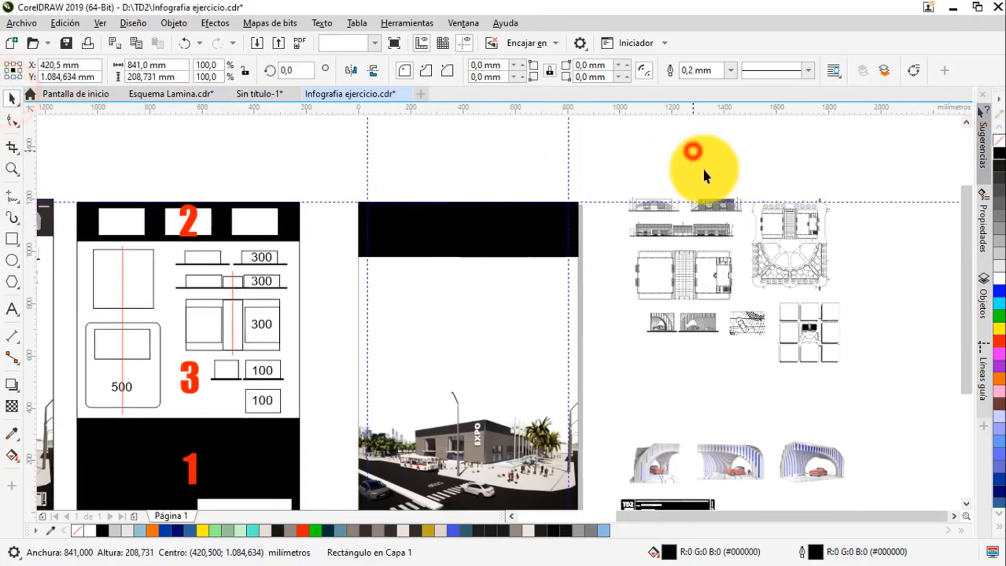
click(670, 448)
drag(664, 457, 443, 232)
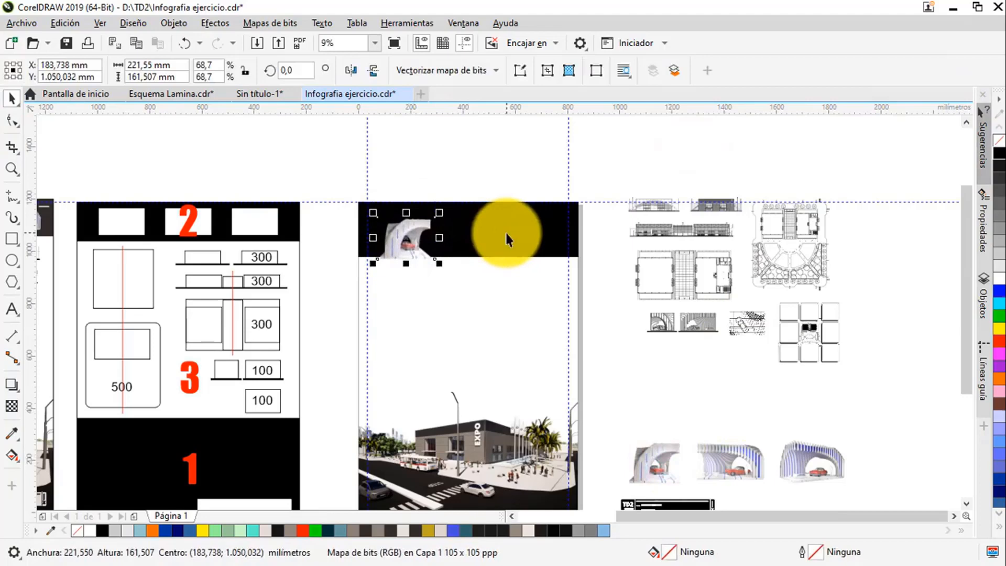
click(174, 24)
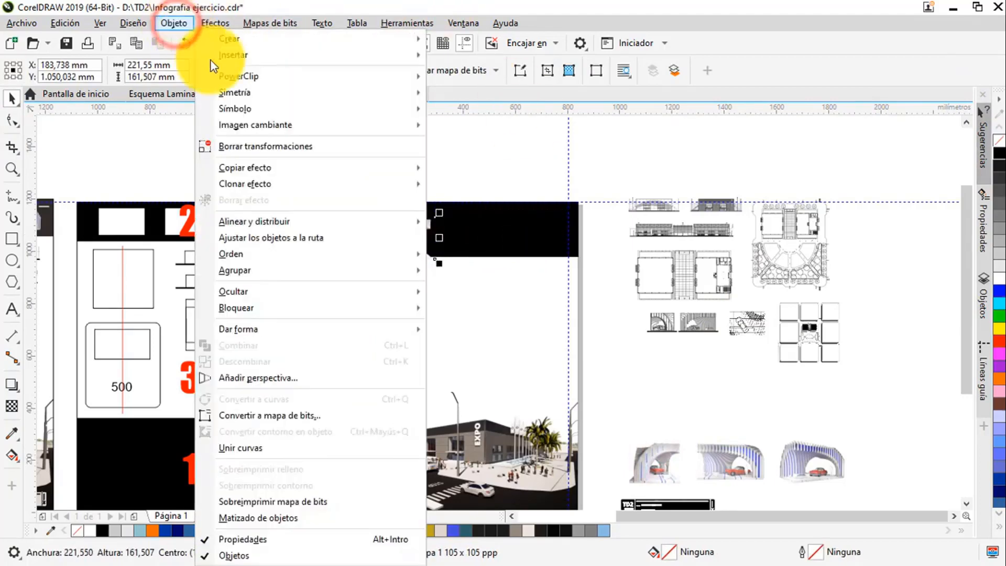
click(262, 255)
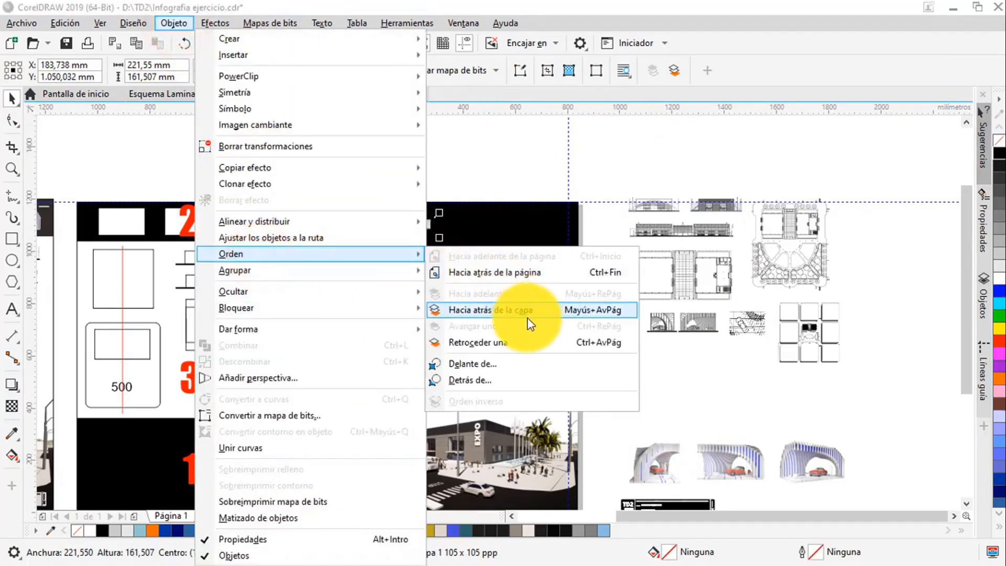
click(633, 156)
- Shrink the first arch render to fit inside the black band and place the second, similarly reduced, beside it
scroll(440, 243, up, 3)
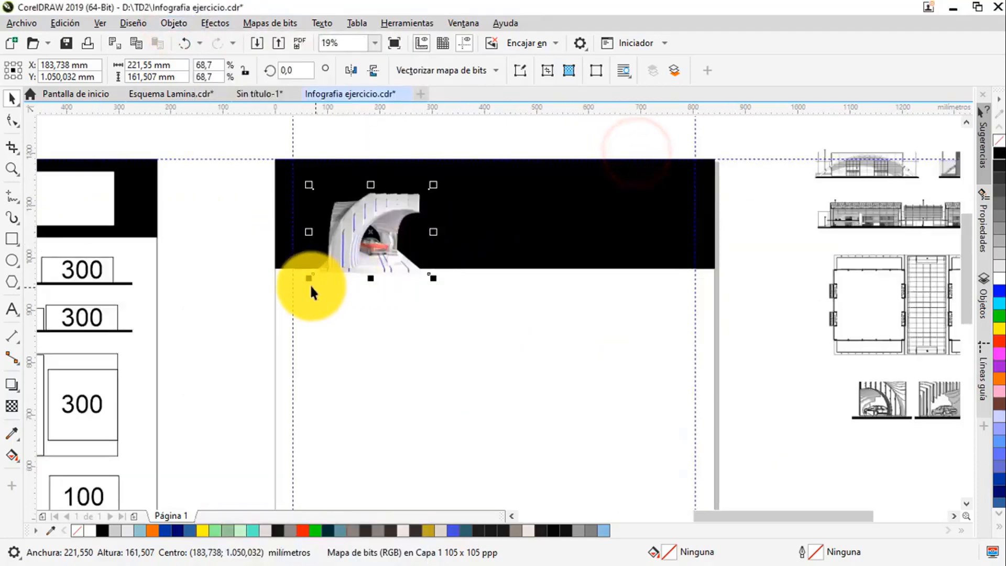
drag(309, 281, 332, 261)
drag(375, 225, 384, 215)
scroll(608, 212, down, 2)
scroll(733, 252, right, 3)
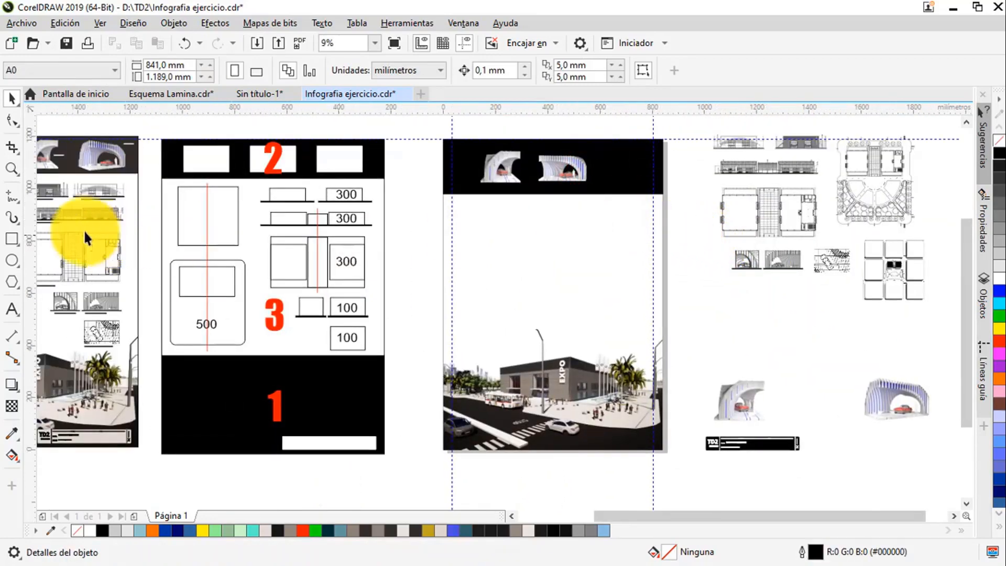
- Add the artistic text "Edificio Expo" above the EXPO render and enlarge it to about 383 mm wide
click(11, 310)
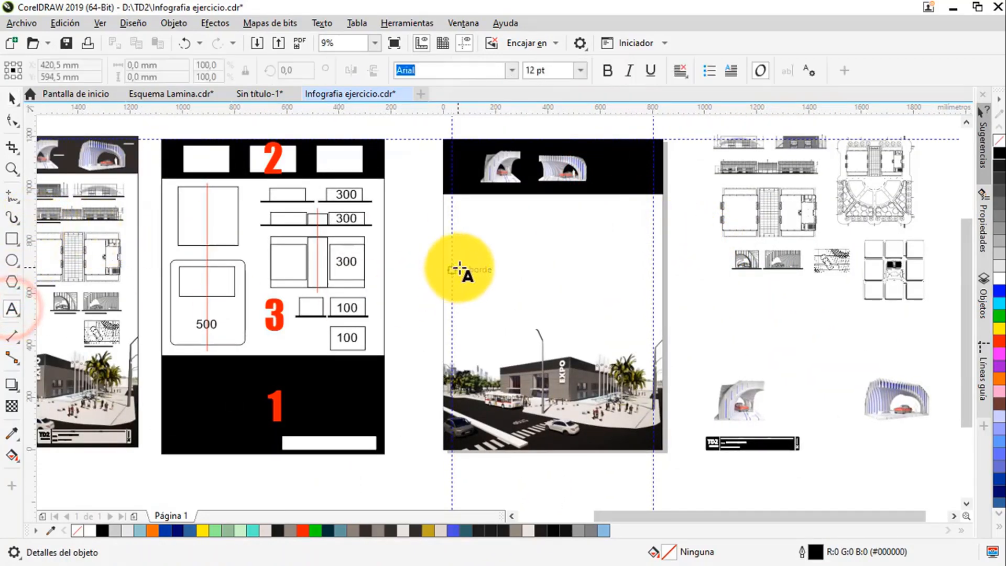
scroll(487, 267, left, 1)
drag(529, 302, 600, 270)
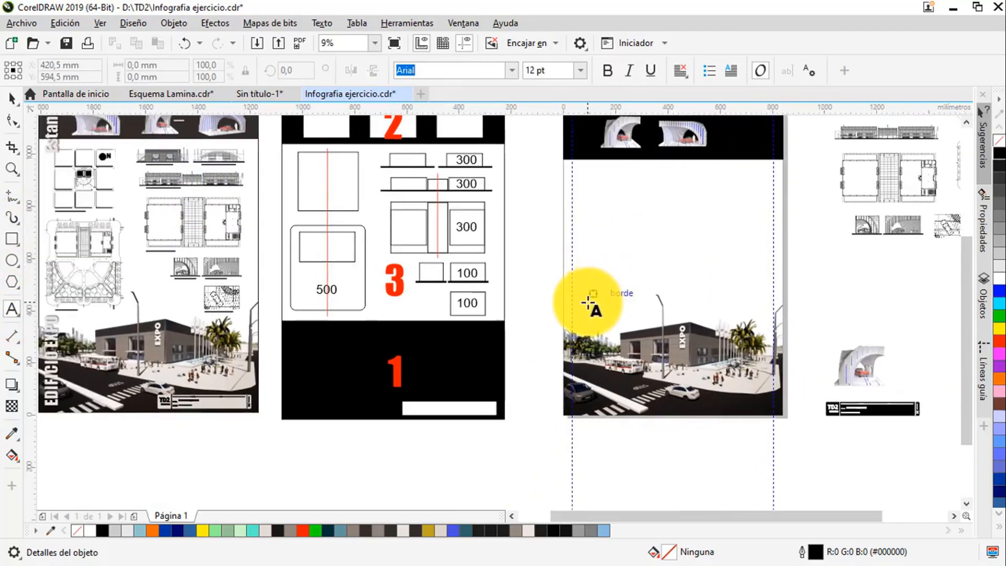
click(582, 263)
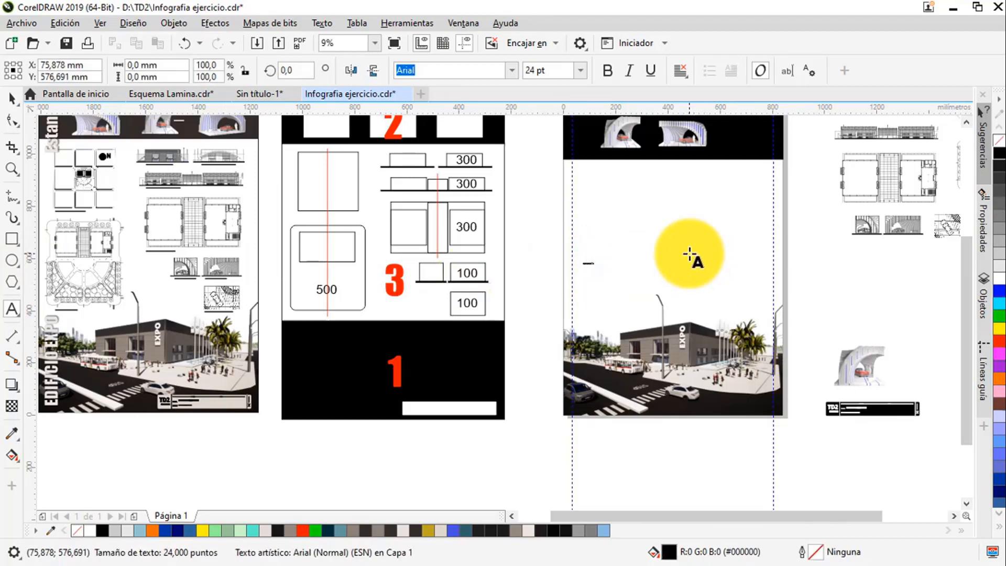
click(13, 96)
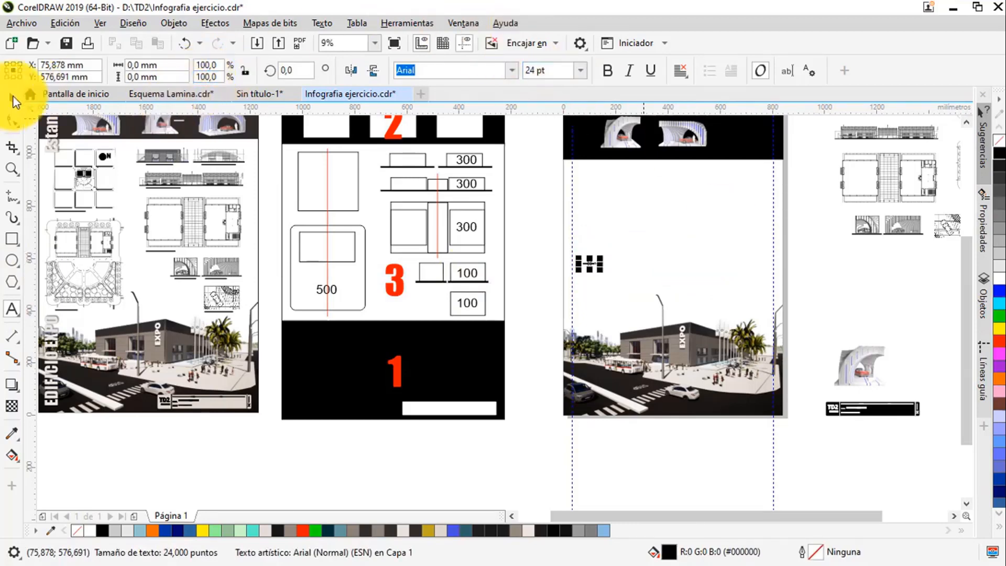
drag(601, 257, 688, 222)
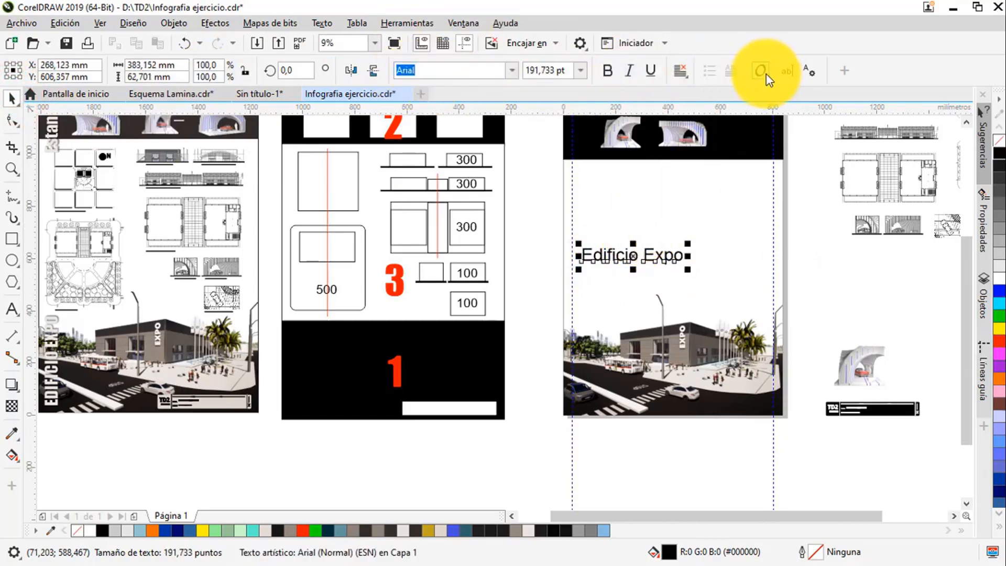
- Set the "Edificio Expo" title's font to Gill Sans Ultra Bold
click(512, 71)
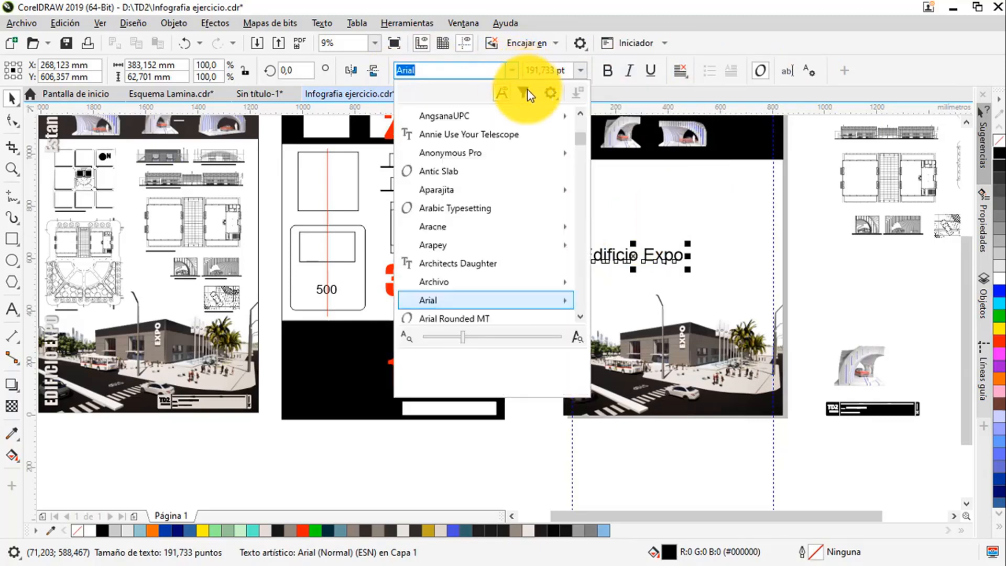
drag(579, 141, 579, 200)
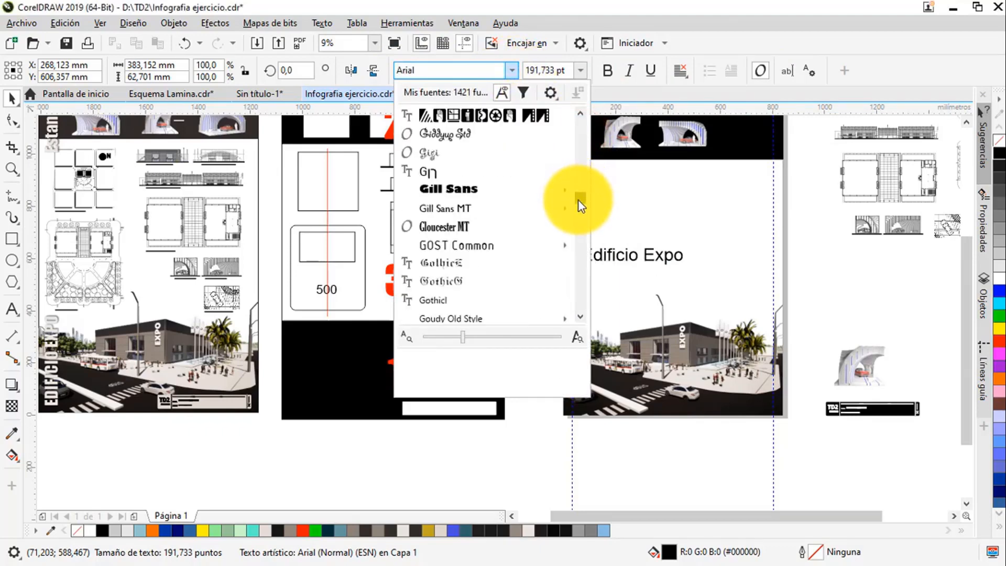
click(460, 189)
- Rotate the "Edificio Expo" title 90 degrees so it reads upwards
scroll(707, 262, up, 2)
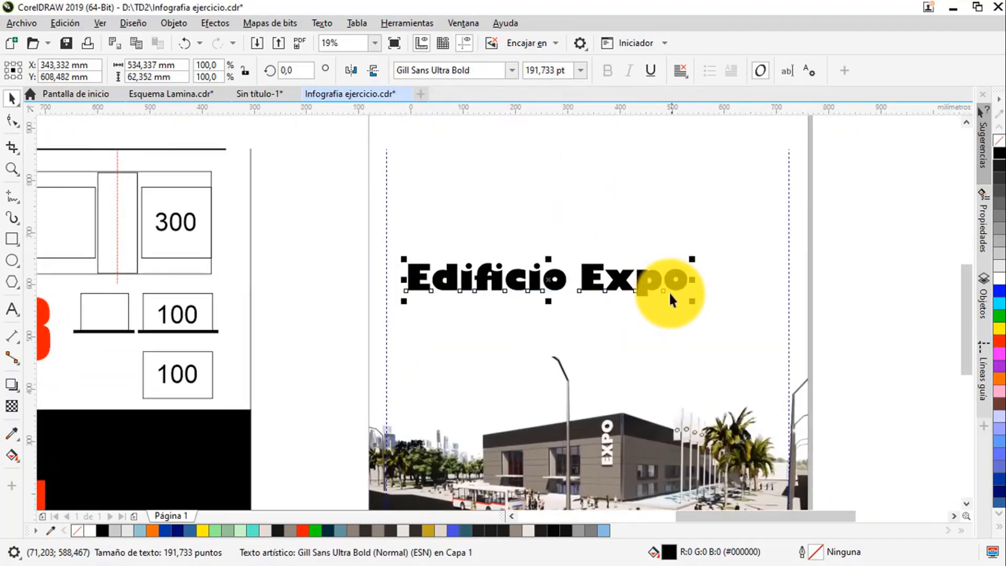
click(642, 278)
drag(689, 296, 556, 179)
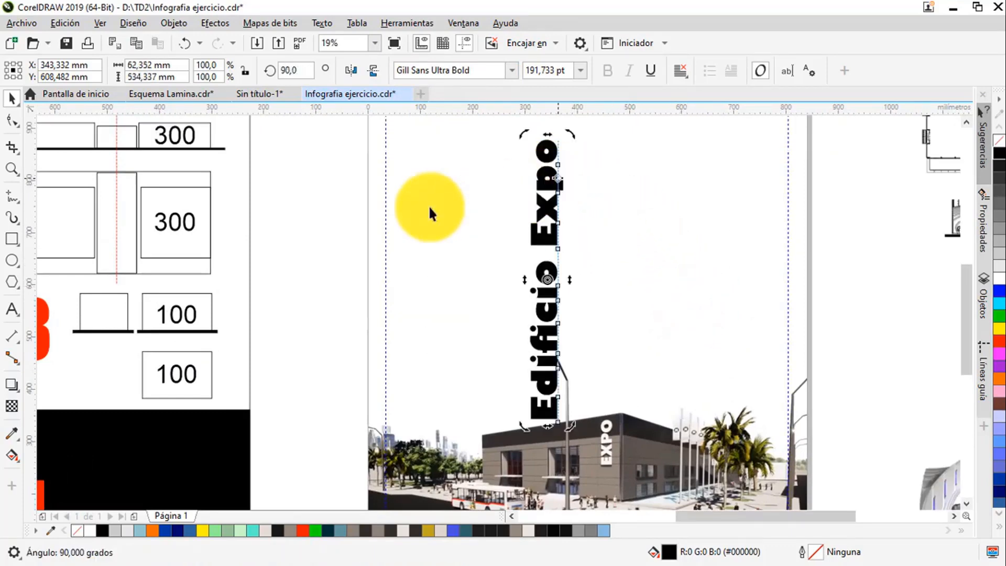
click(330, 213)
- Move the vertical title towards the page's left side, just inside the margin guideline
scroll(512, 202, down, 2)
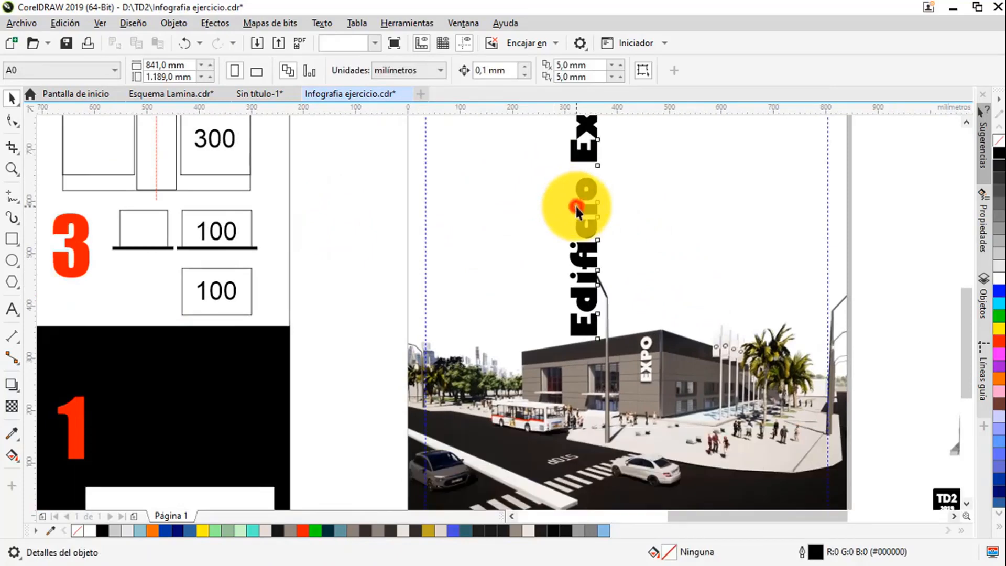
click(577, 206)
drag(577, 206, 467, 254)
click(367, 226)
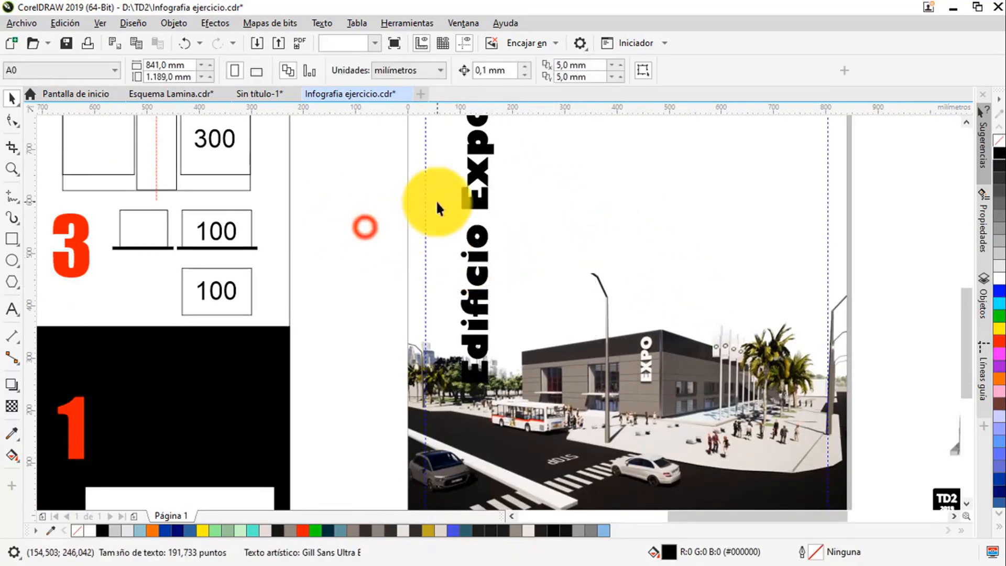
scroll(431, 228, up, 2)
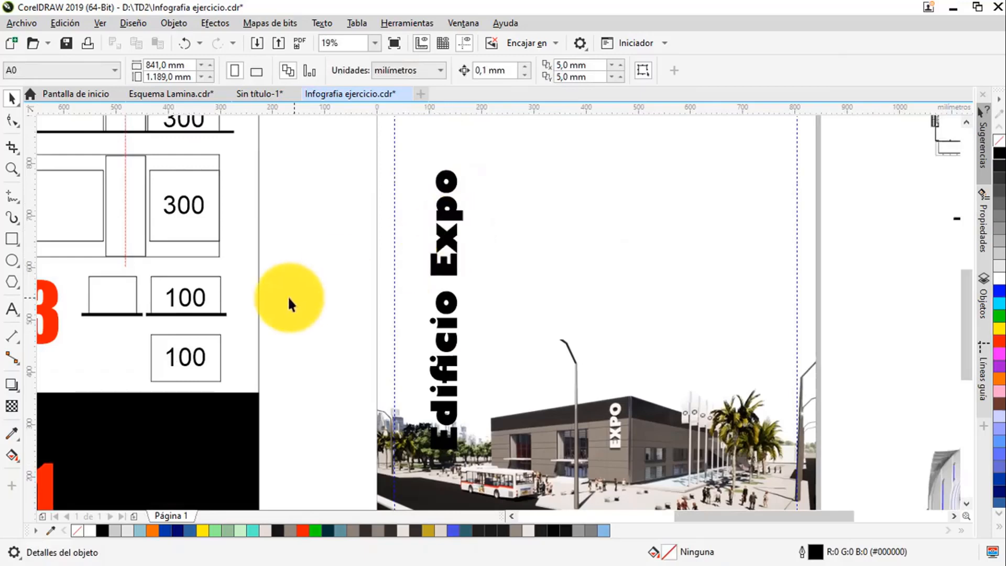
- Apply a drop shadow to the vertical title, offset about 6 mm horizontally and 20 mm vertically
click(11, 391)
click(101, 355)
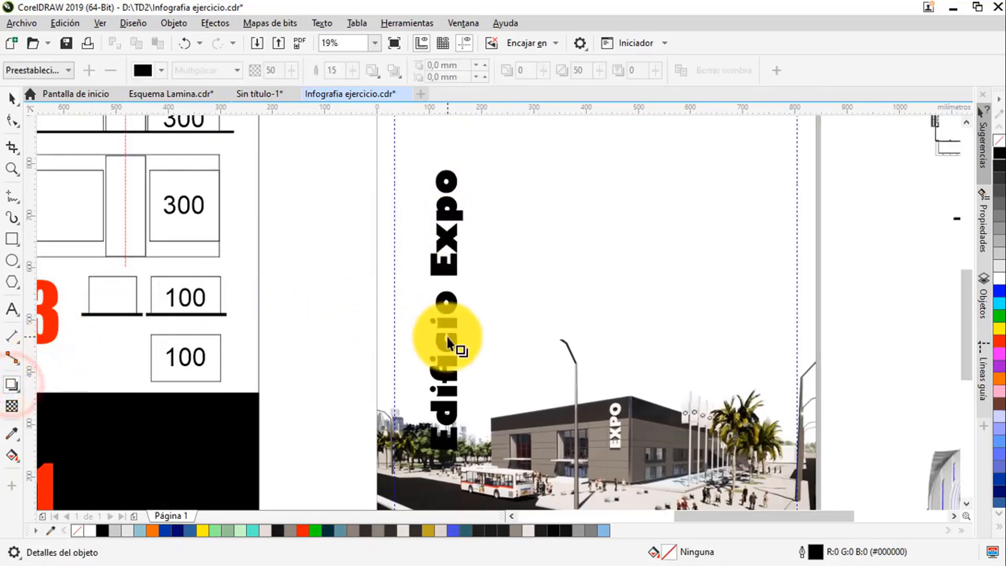
click(444, 321)
drag(476, 265, 466, 244)
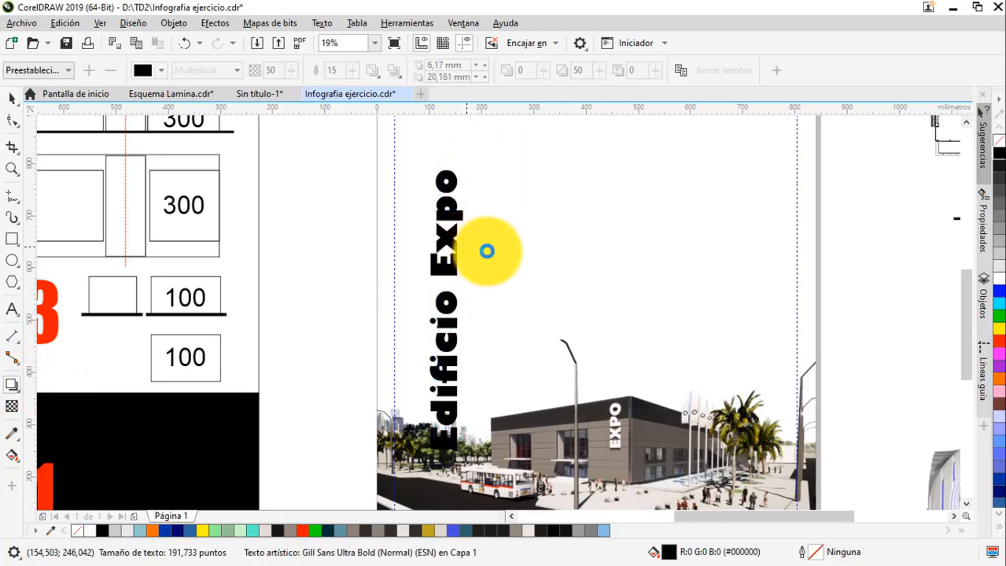
- Move the shadowed title down over the render's left side, against the left margin guideline
click(12, 98)
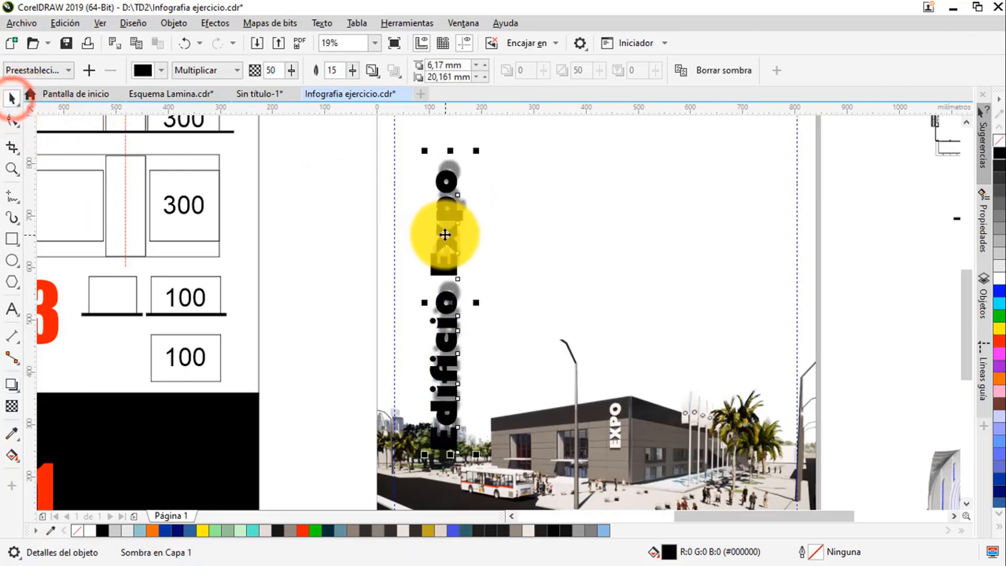
click(449, 233)
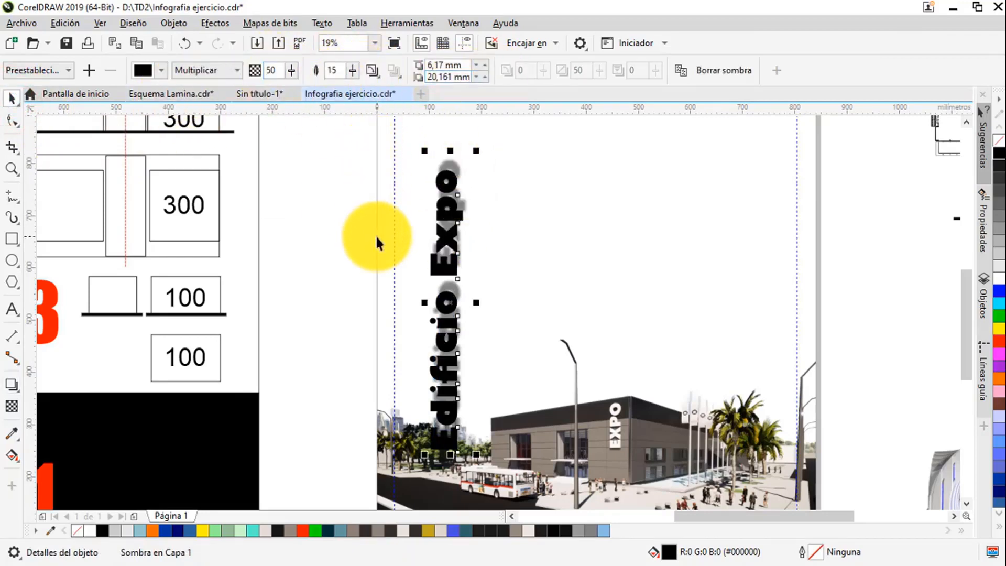
drag(352, 250, 383, 118)
click(362, 160)
click(475, 173)
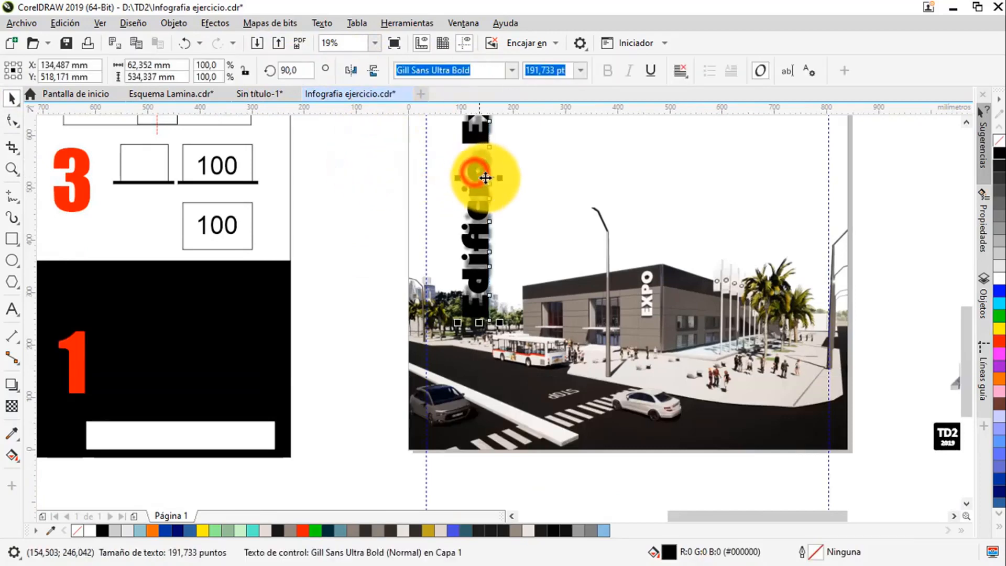
drag(485, 178, 442, 280)
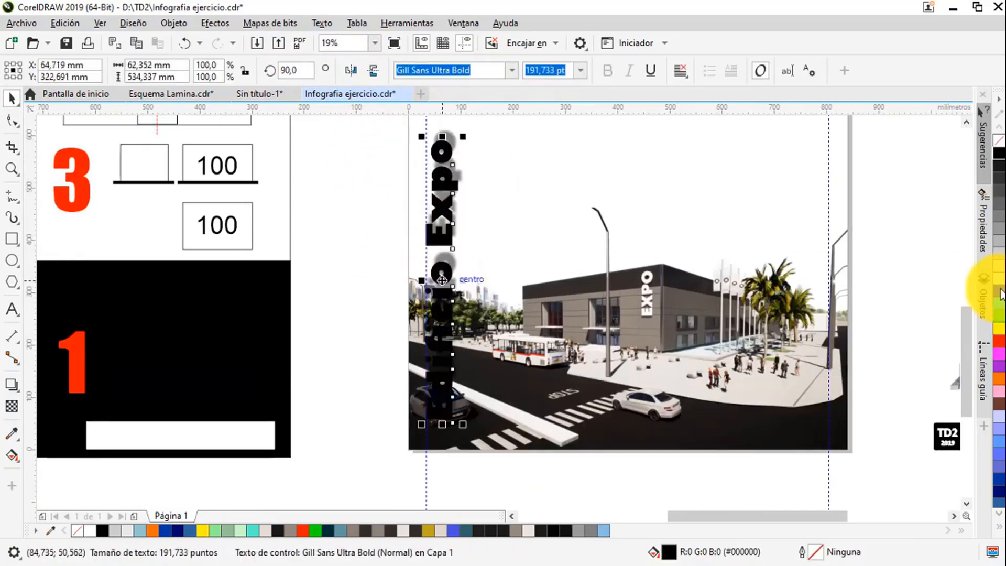
- Fill the vertical "Edificio Expo" title with white
click(350, 247)
scroll(421, 393, up, 1)
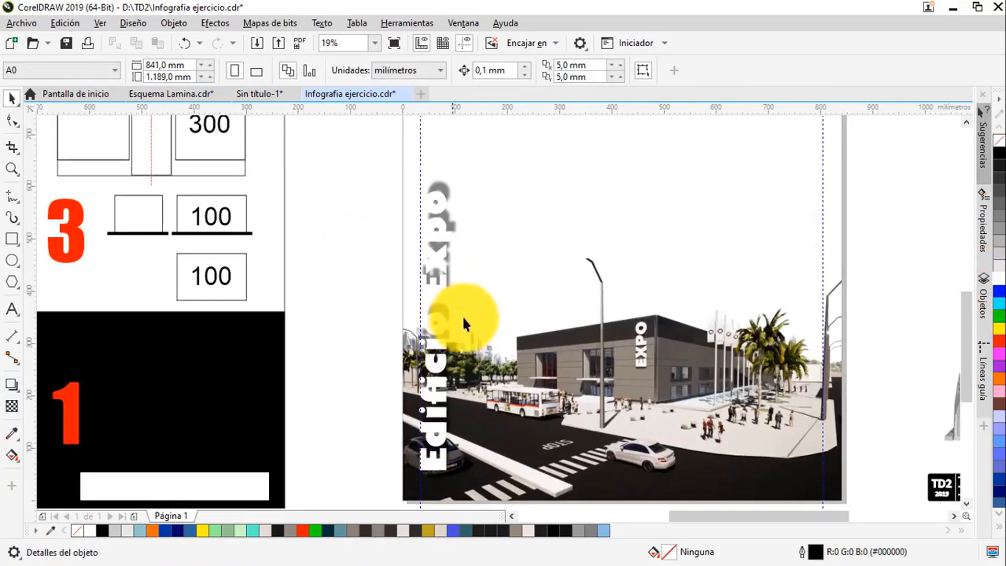
scroll(441, 199, up, 2)
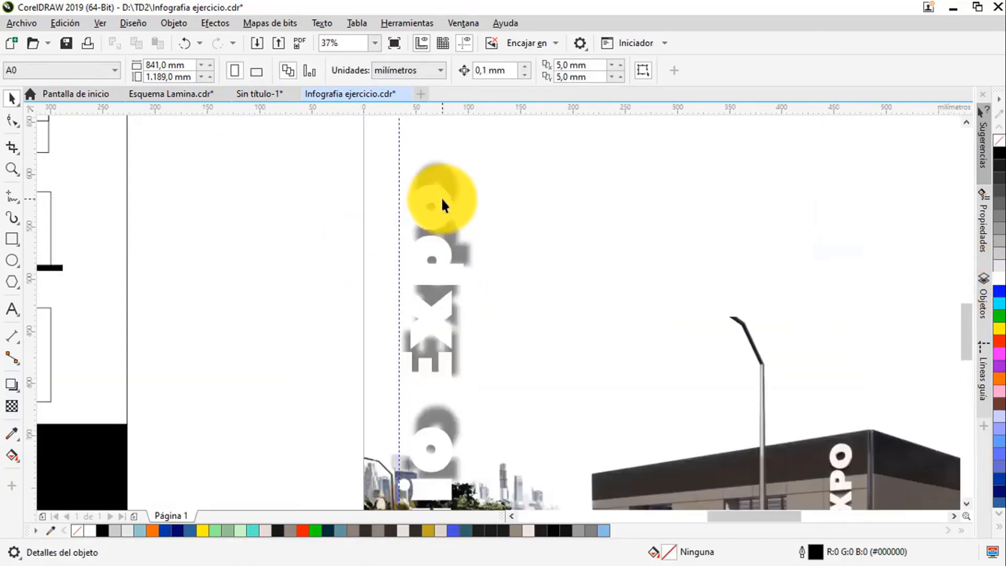
scroll(443, 226, down, 4)
scroll(404, 281, up, 2)
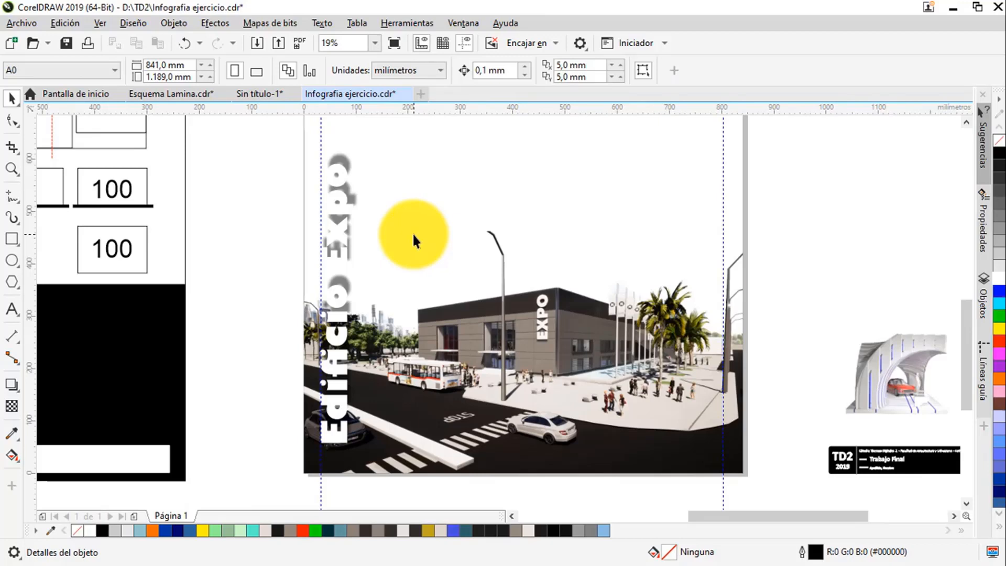
- Compare the vertical title over the render with the one on the finished reference sheet
scroll(508, 272, down, 3)
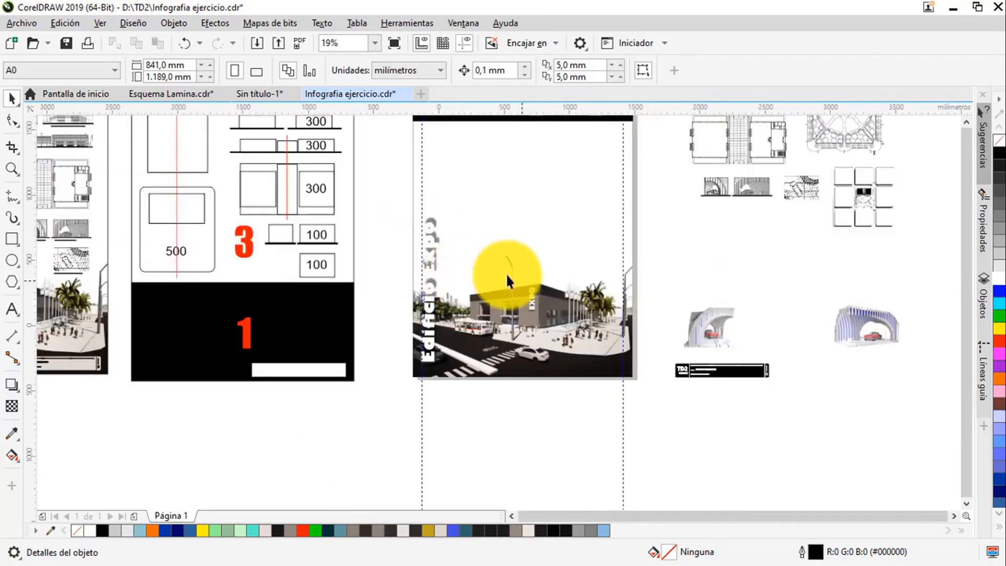
scroll(334, 301, up, 5)
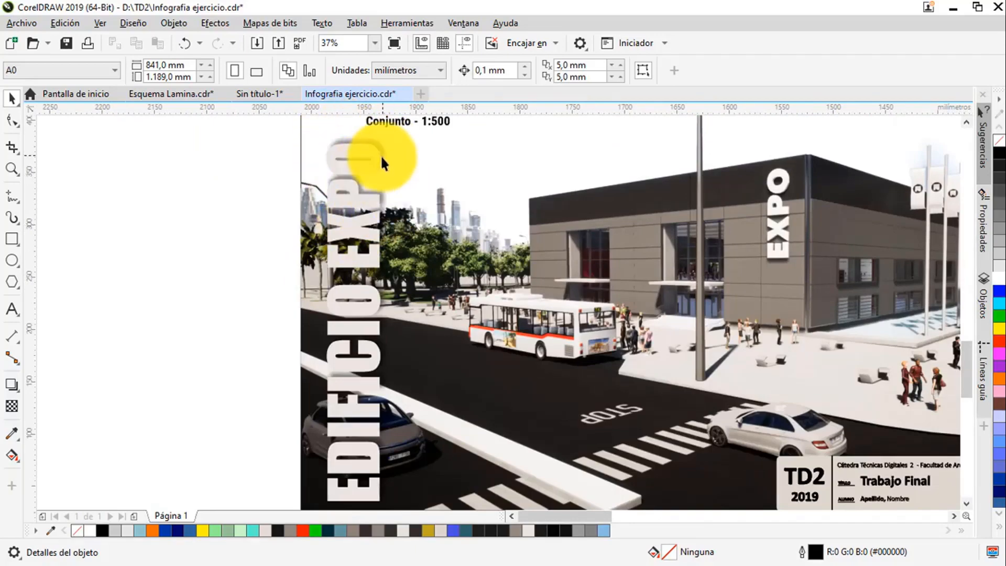
scroll(381, 156, down, 2)
scroll(350, 186, up, 2)
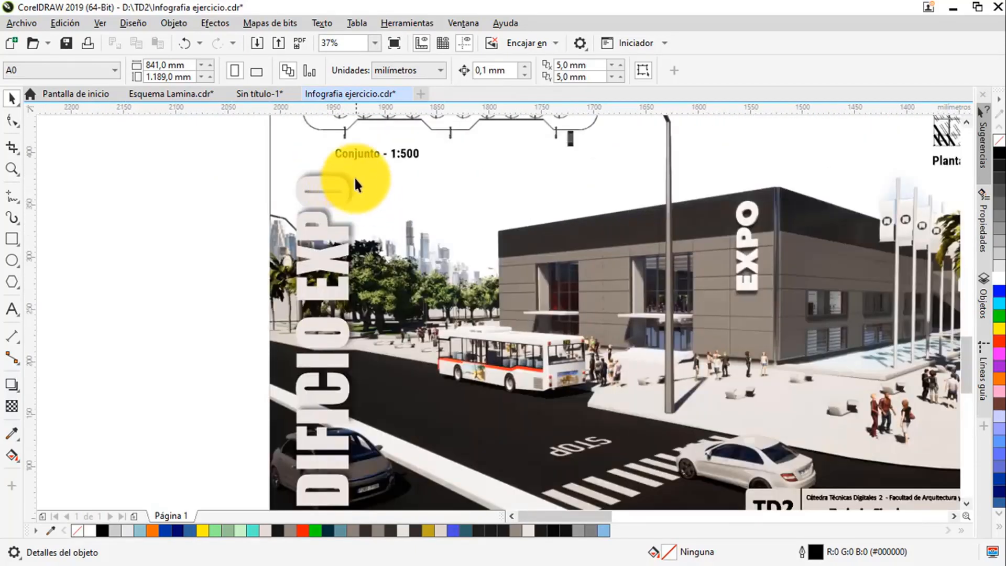
drag(330, 338, 345, 297)
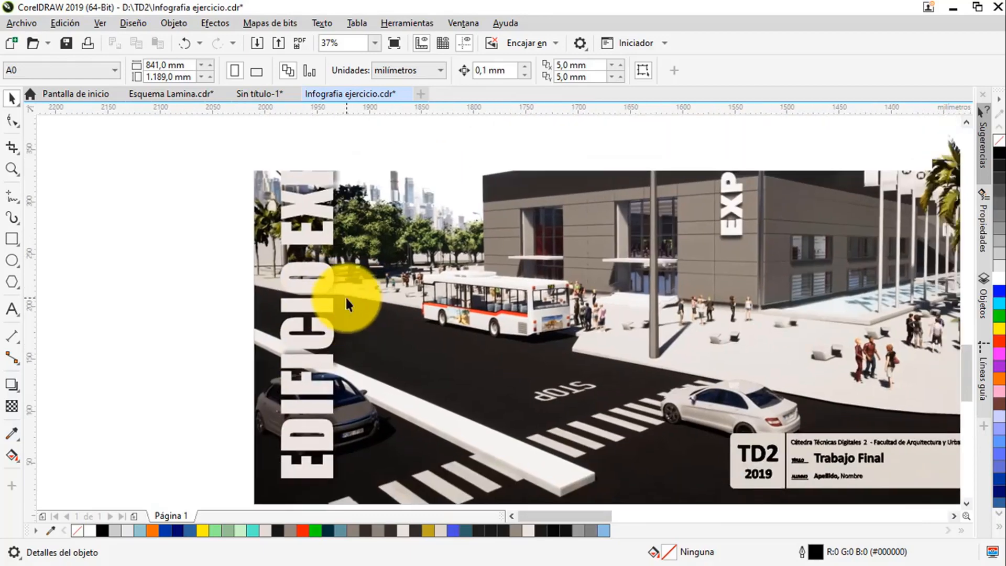
scroll(489, 282, down, 3)
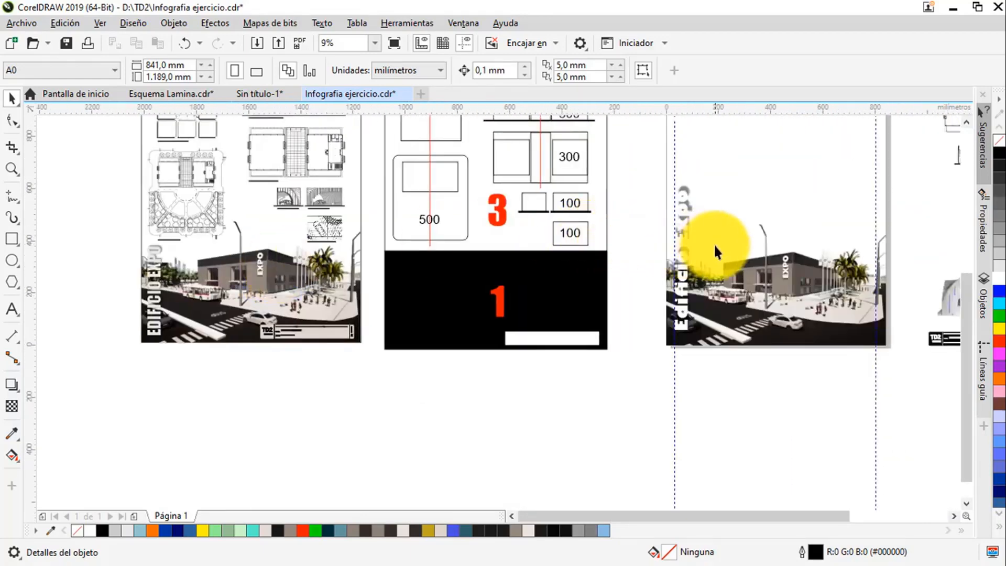
scroll(714, 244, up, 2)
drag(669, 273, 546, 297)
drag(611, 253, 524, 251)
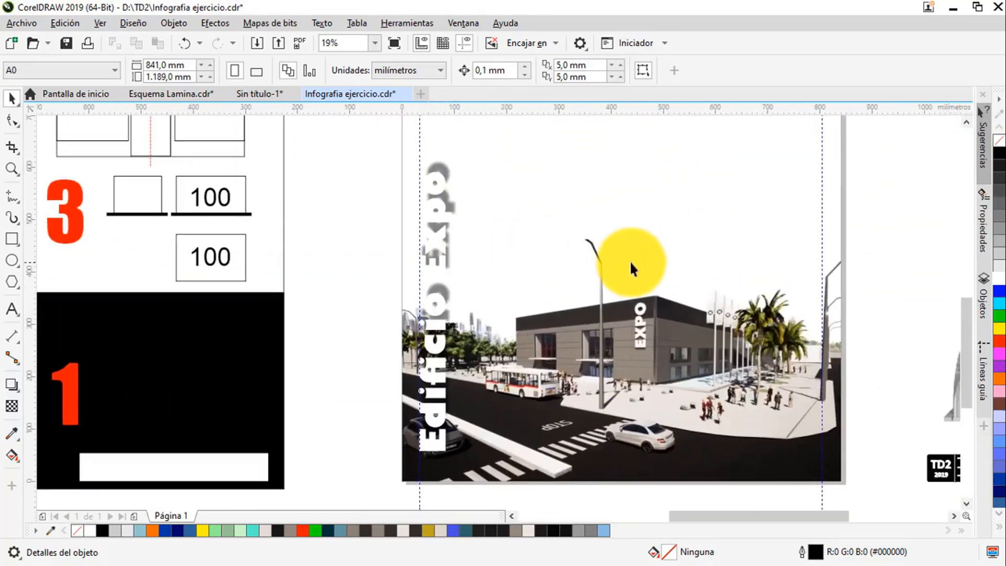
scroll(631, 260, down, 2)
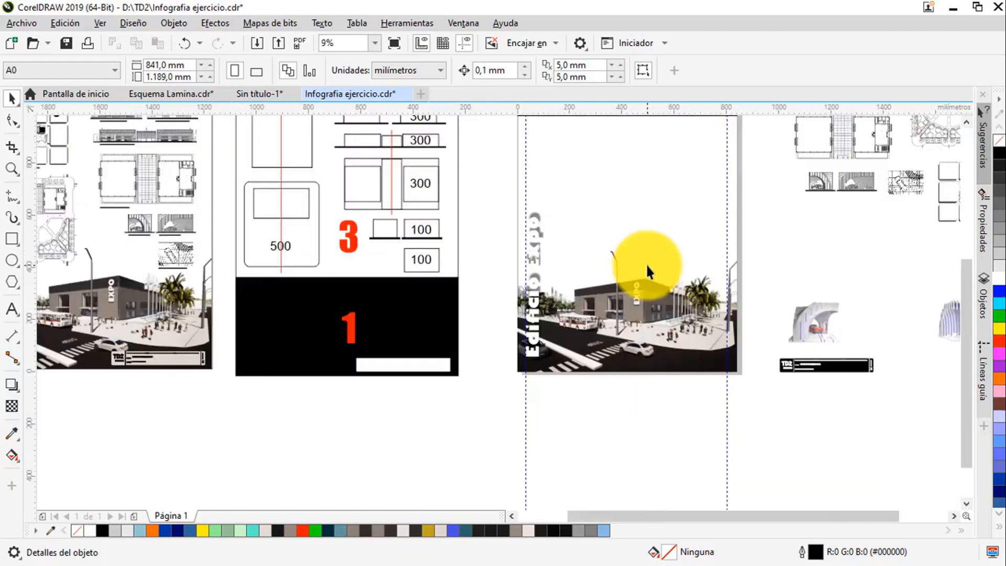
- Move the TD2 title block onto the render's lower right corner, against the right margin guideline
scroll(668, 315, right, 1)
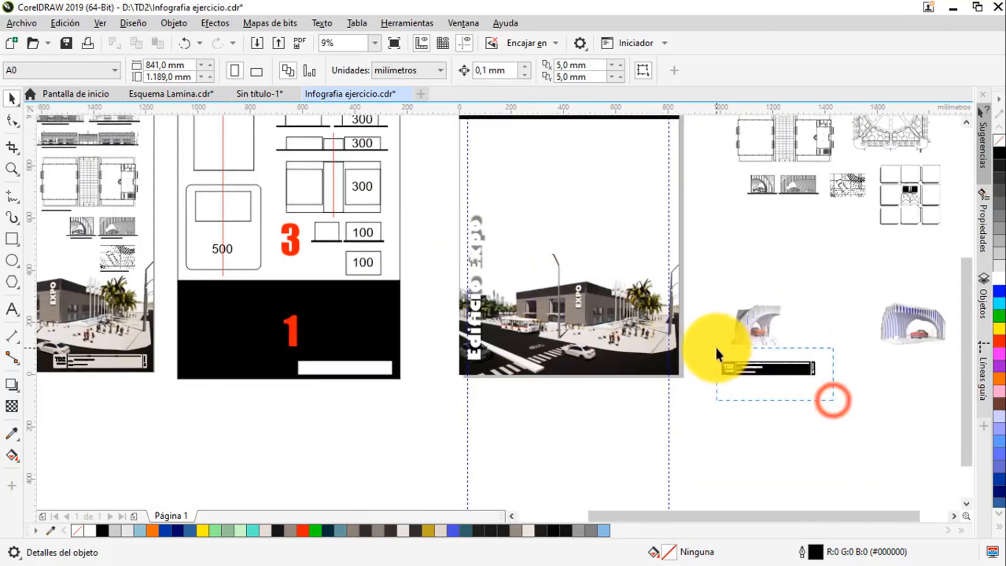
drag(717, 349, 717, 349)
scroll(761, 366, up, 2)
drag(785, 376, 492, 363)
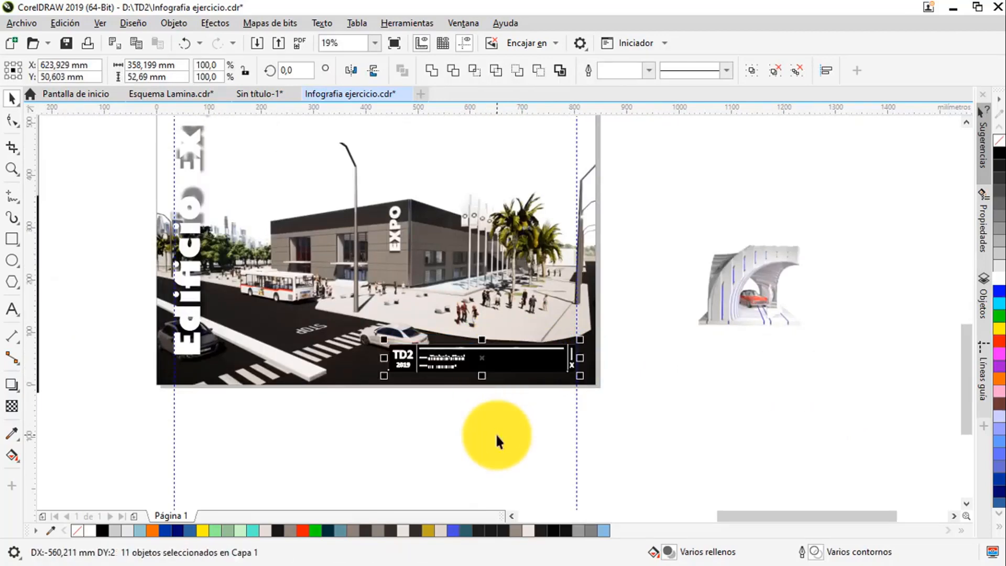
click(496, 435)
scroll(475, 380, up, 4)
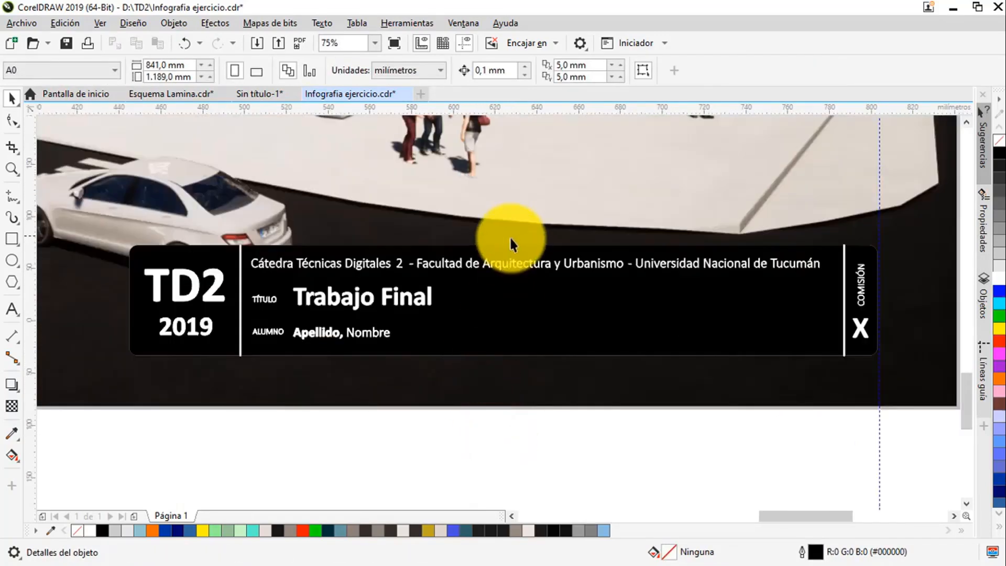
- Sample the light beige of the render's pavement with the Color Eyedropper and apply it as the title block's background fill
scroll(510, 242, down, 2)
drag(488, 206, 555, 254)
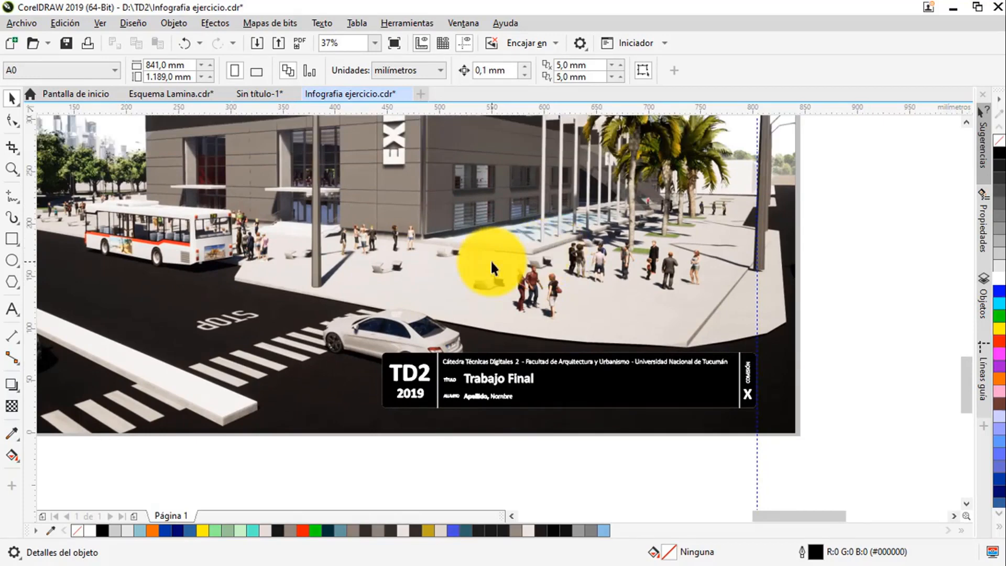
drag(511, 279, 496, 287)
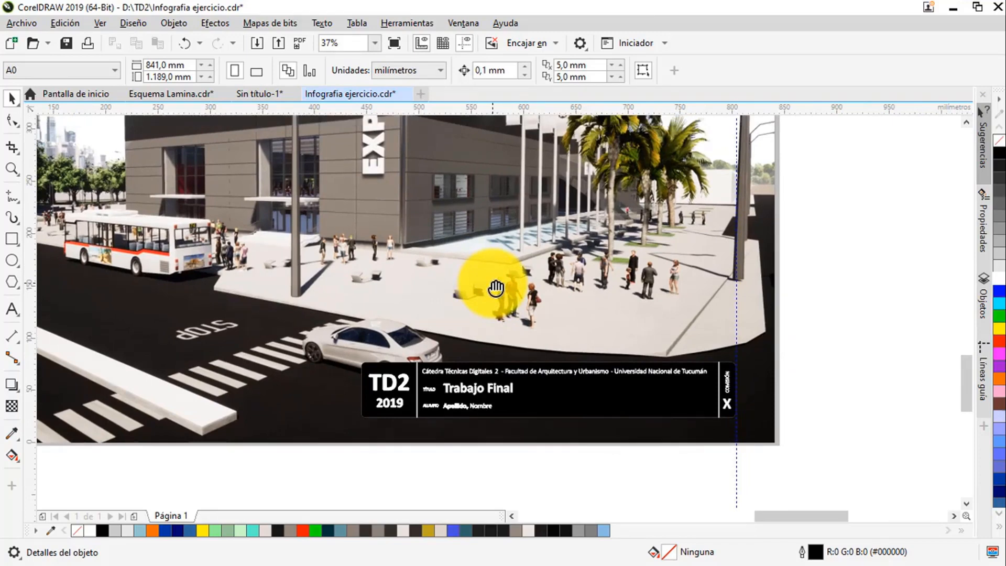
click(452, 483)
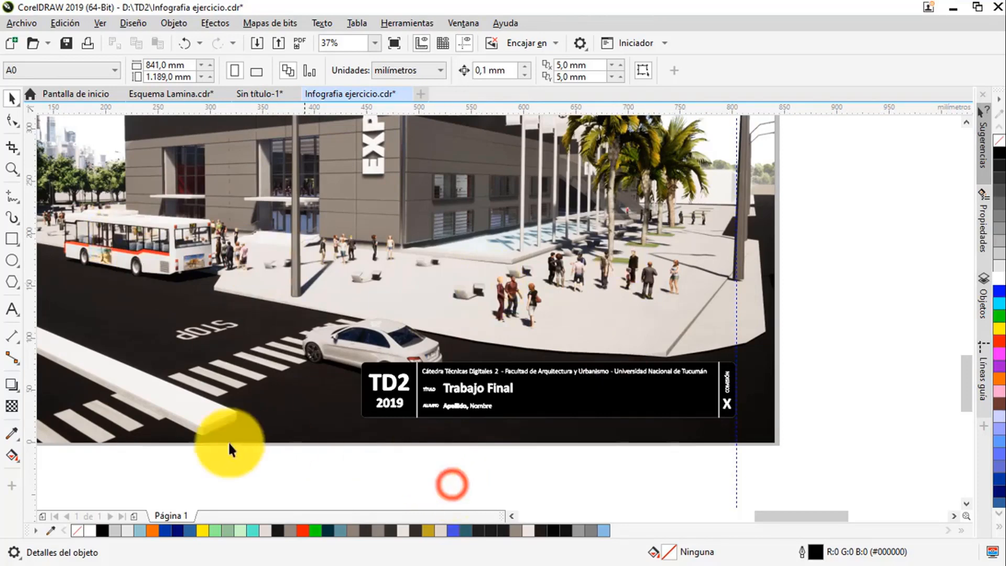
click(12, 433)
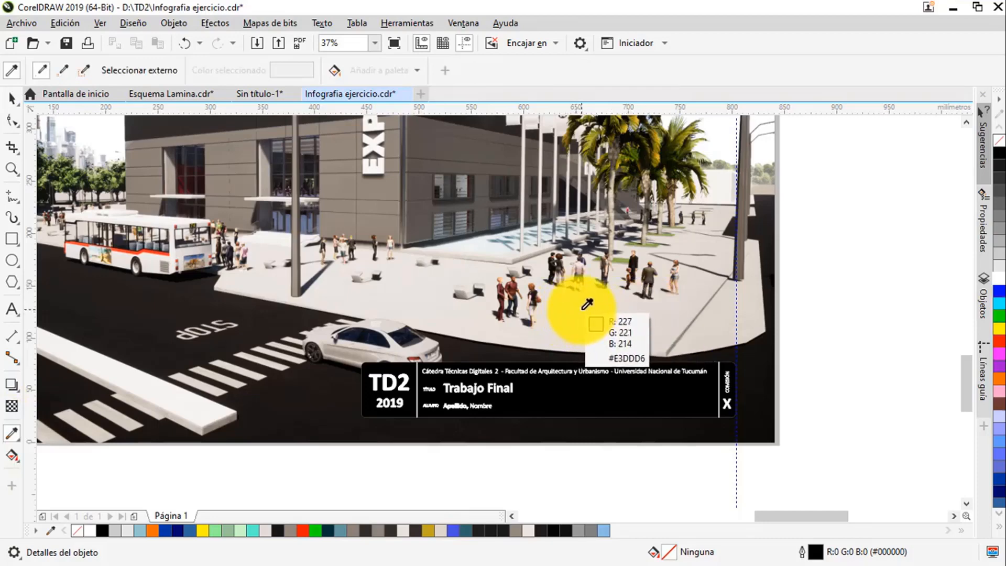
click(582, 306)
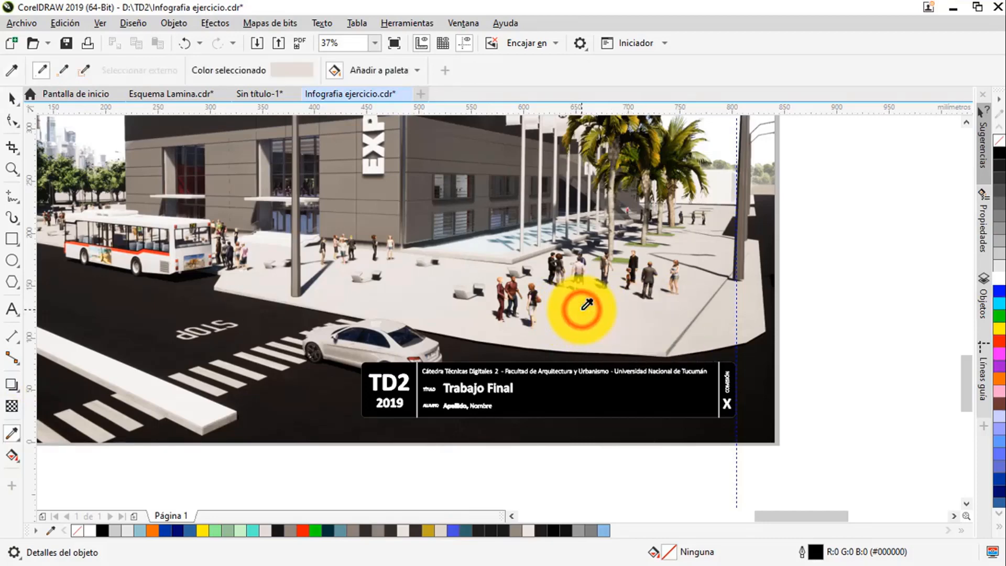
click(573, 404)
click(17, 104)
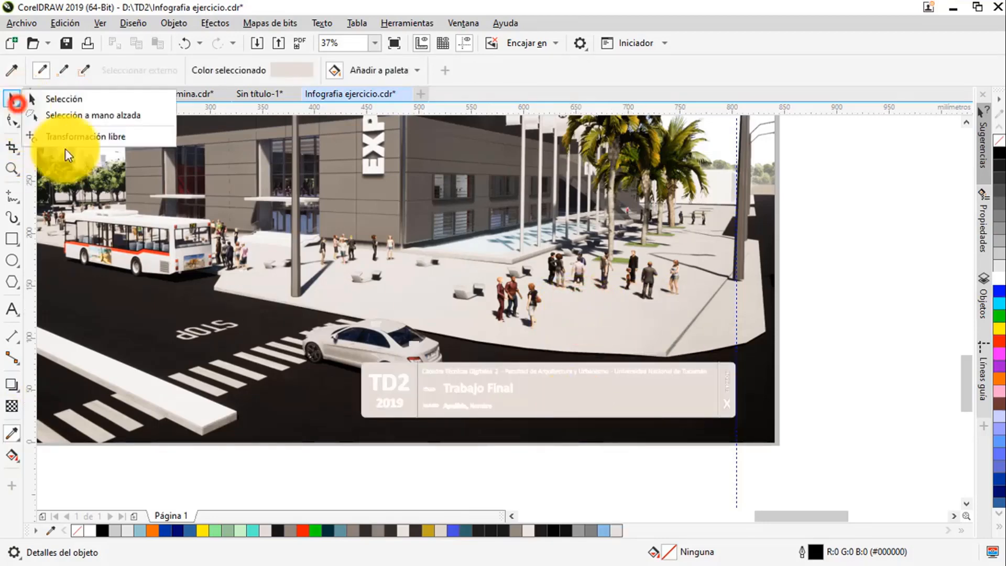
click(12, 98)
- Ungroup all objects in the title block and fill its "TD2" and "2019" text with black
click(413, 470)
drag(405, 461, 337, 359)
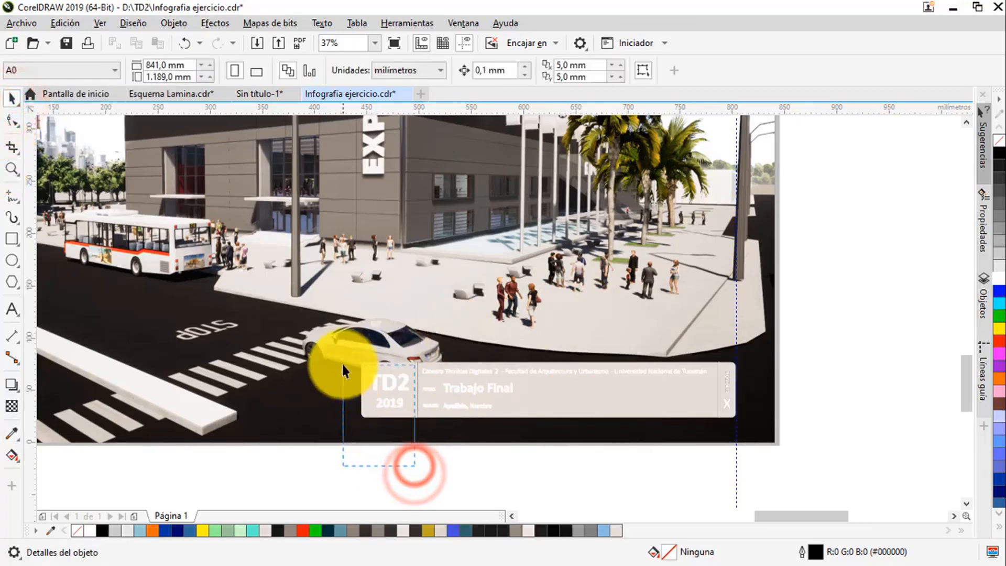
click(392, 390)
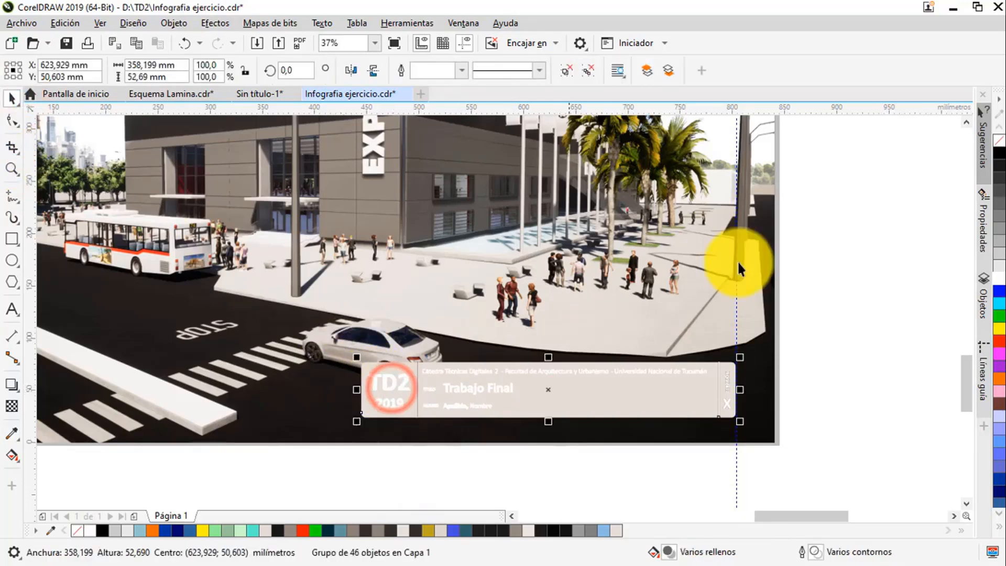
click(589, 74)
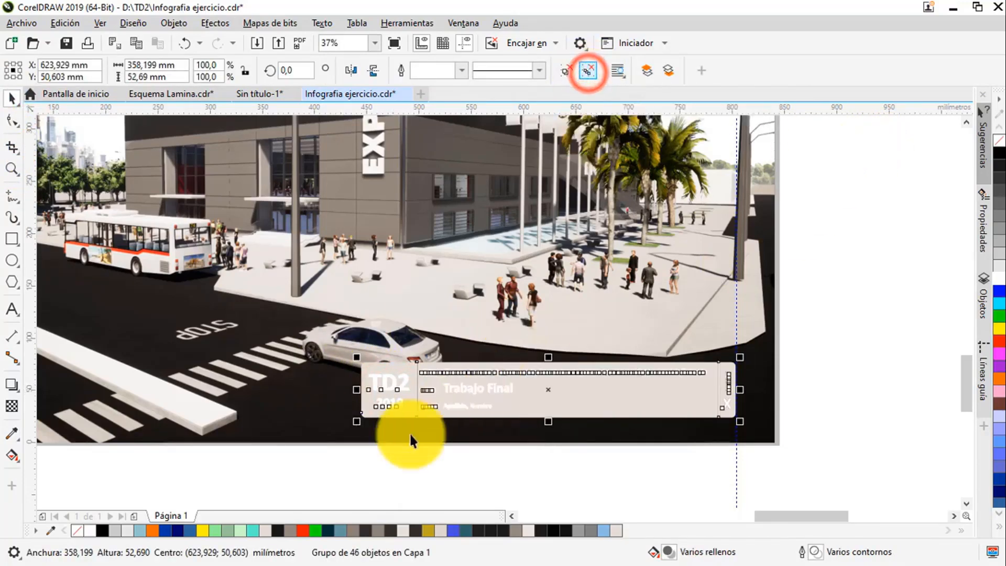
click(392, 456)
drag(360, 355, 414, 455)
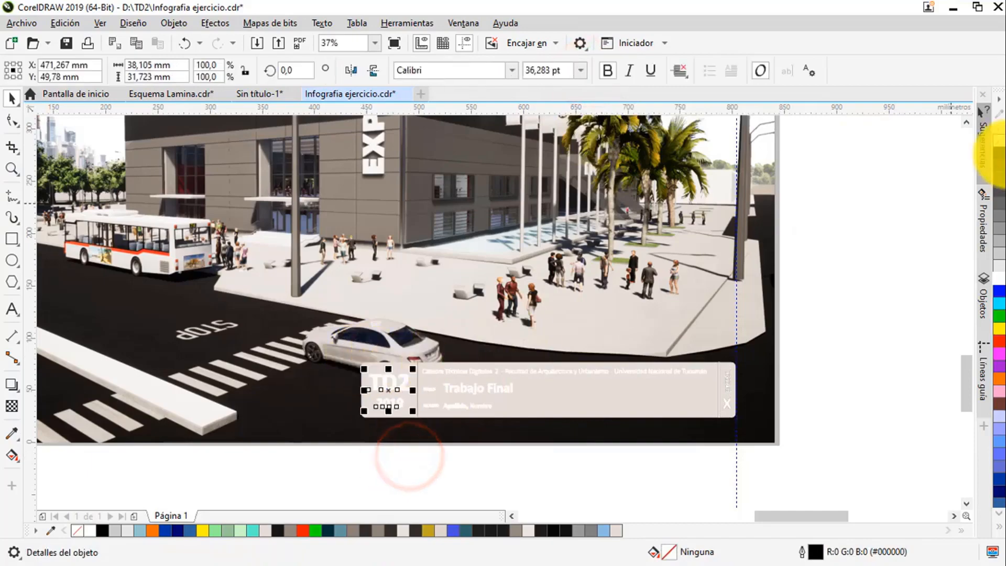
click(855, 278)
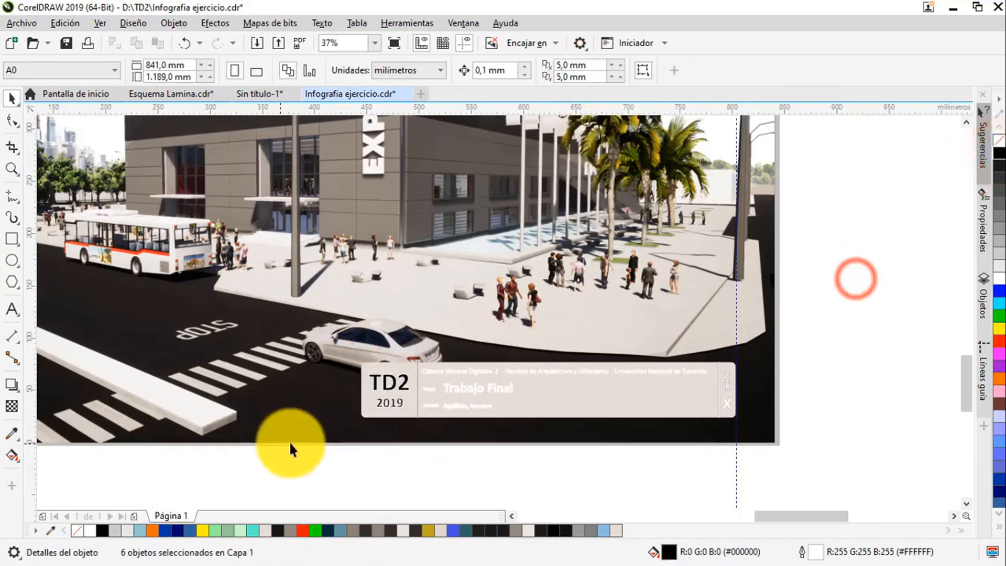
- Replace the outline of the "2" in the title block's "TD2" text with a black one
scroll(401, 415, up, 6)
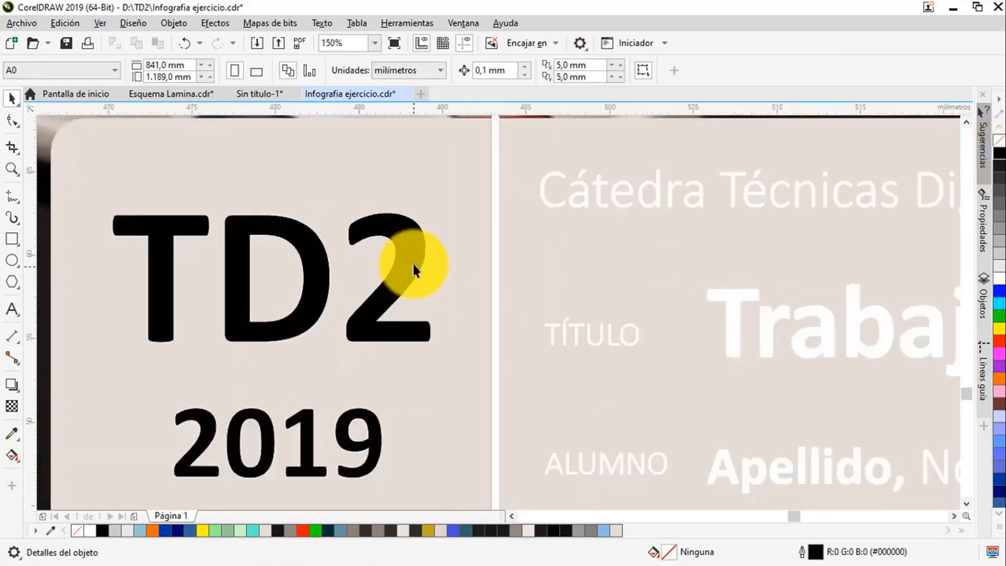
scroll(421, 246, down, 3)
click(414, 244)
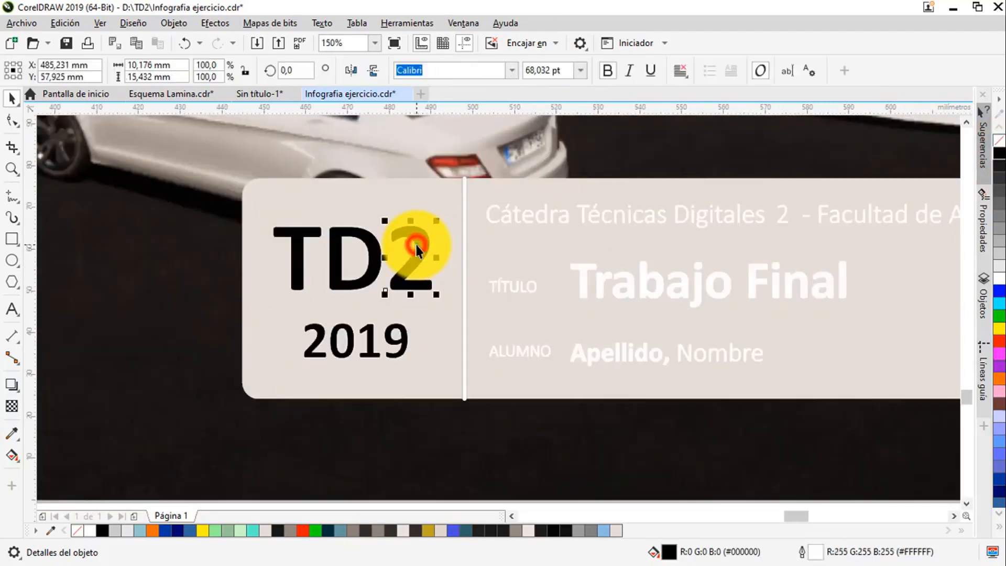
scroll(418, 249, up, 1)
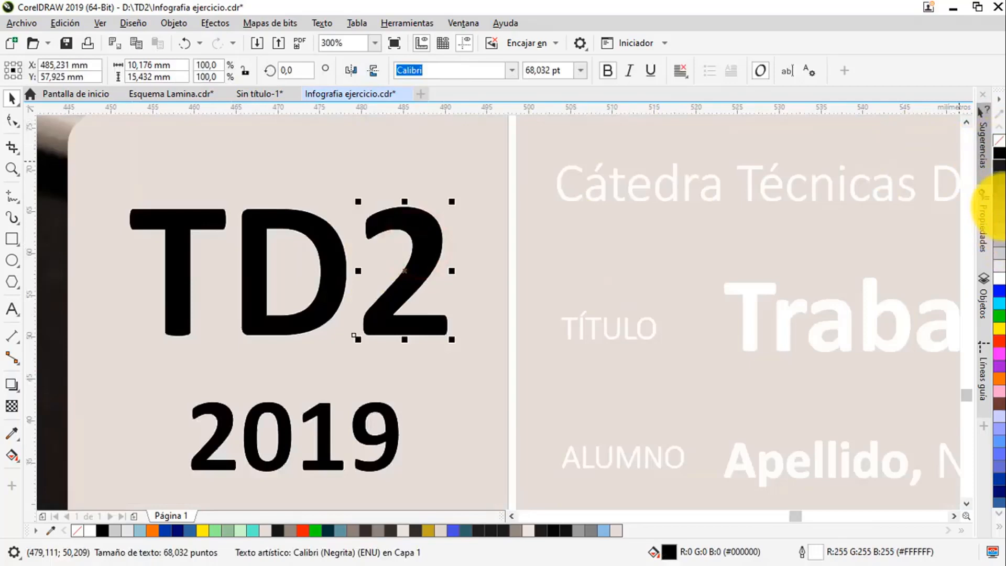
right_click(1000, 140)
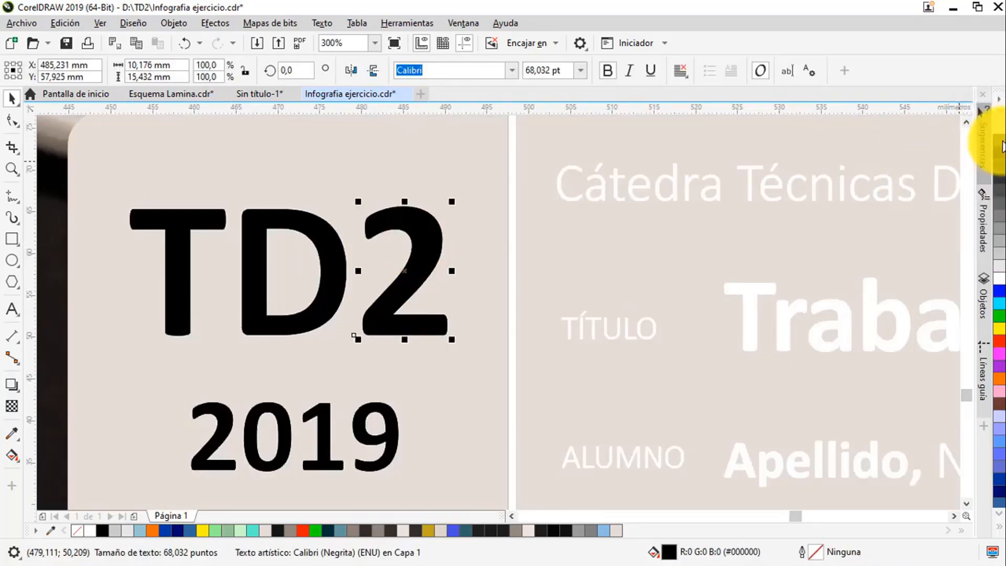
right_click(1001, 157)
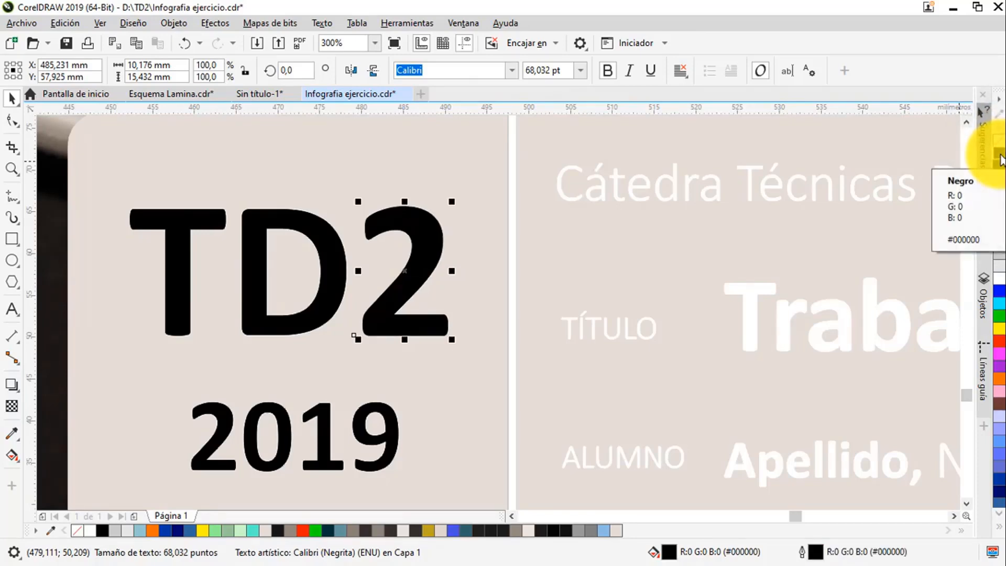
- Apply a black drop shadow with no offset to the EXPO render, using Multiplicar mode, opacity 50 and feathering 15
scroll(829, 206, down, 4)
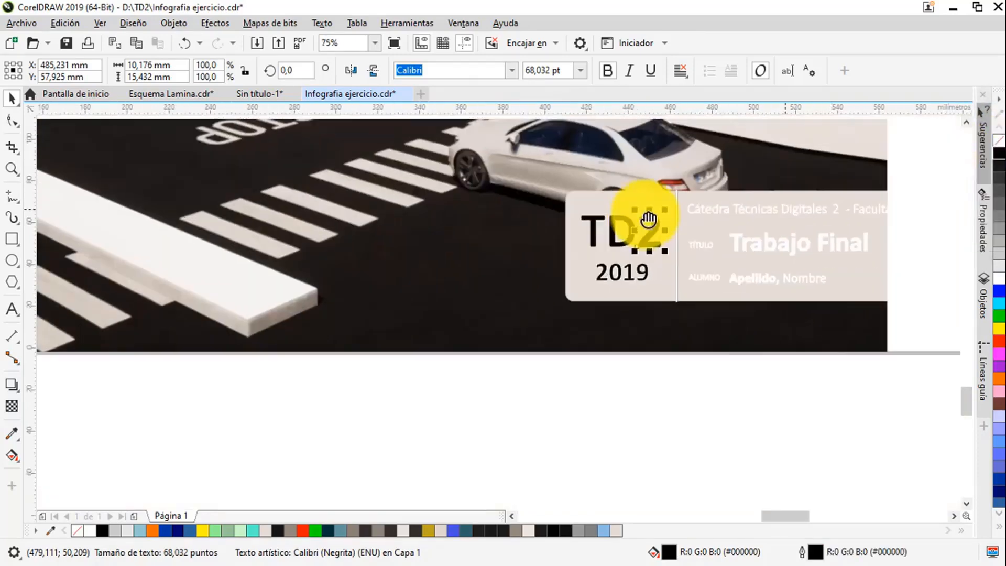
scroll(747, 226, down, 4)
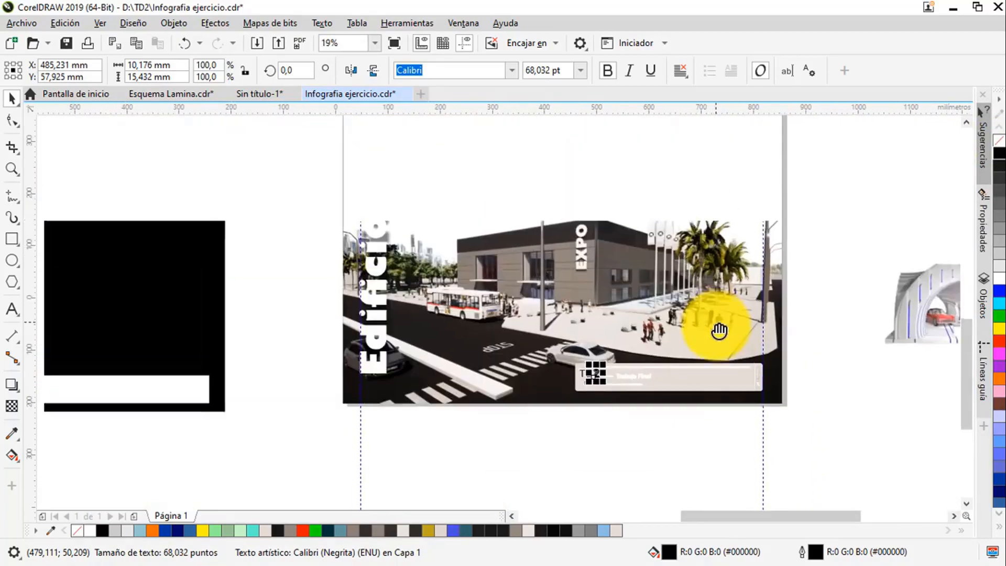
scroll(717, 230, down, 2)
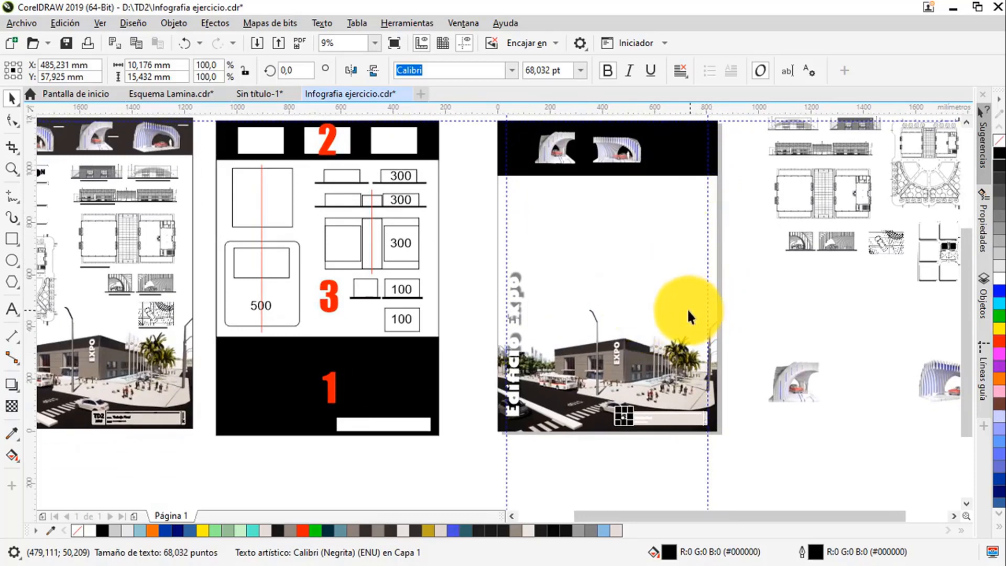
click(600, 353)
scroll(606, 356, up, 2)
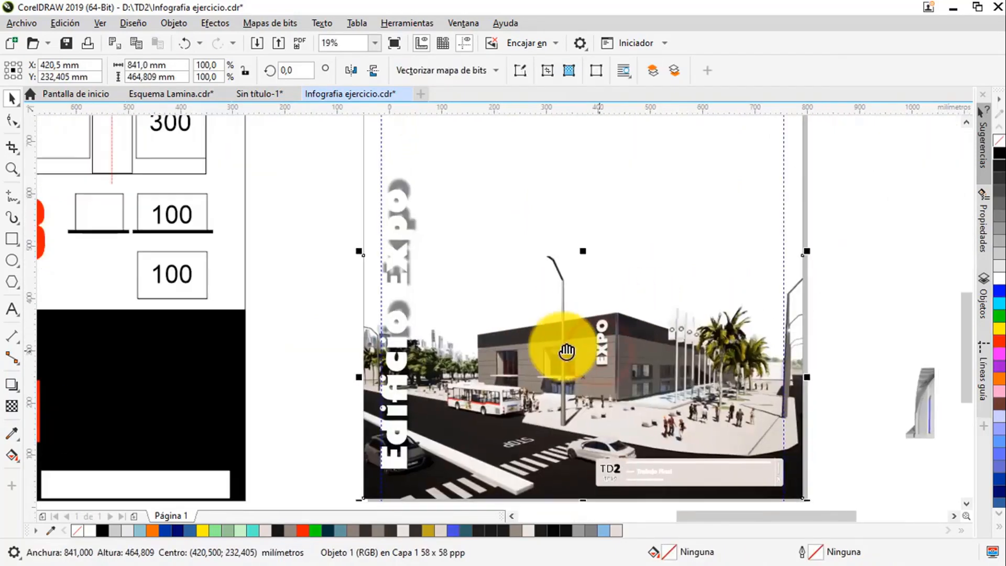
click(12, 385)
drag(520, 406, 610, 253)
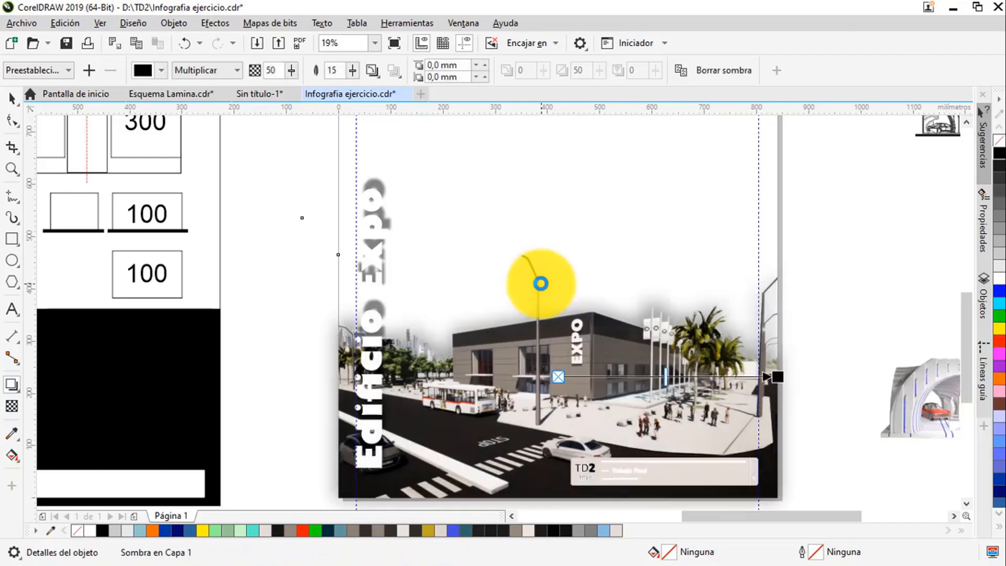
click(12, 97)
click(261, 151)
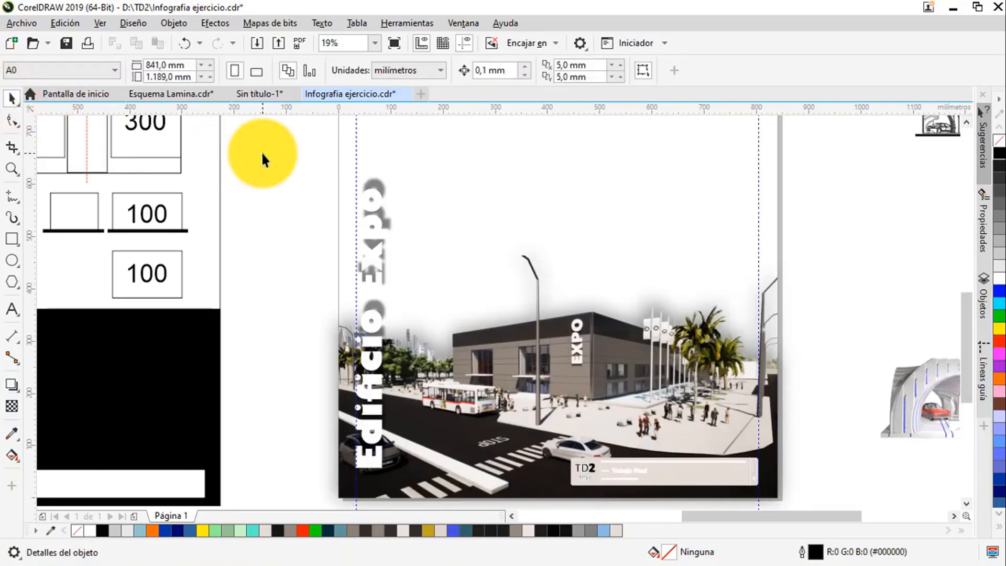
scroll(384, 231, down, 3)
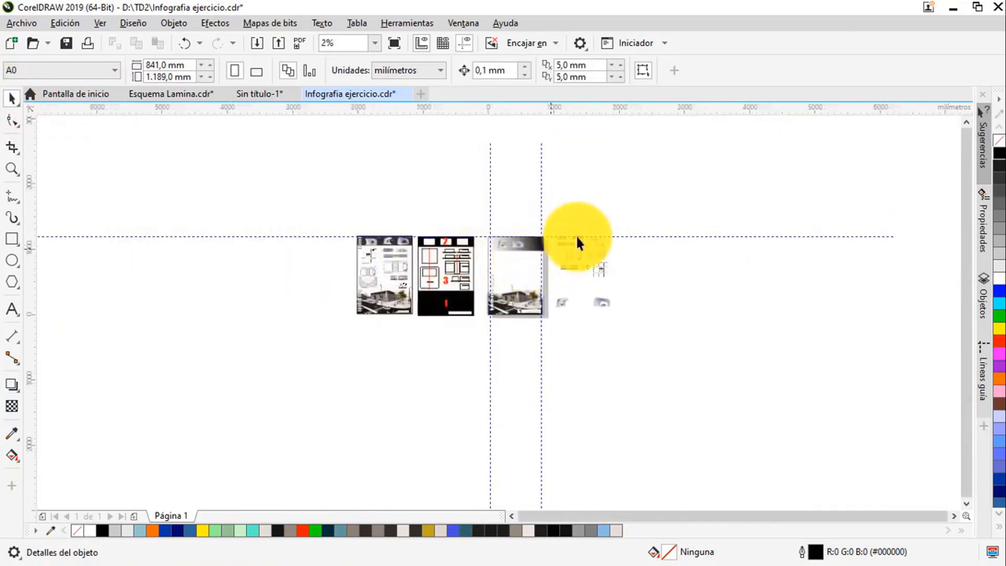
scroll(587, 222, up, 1)
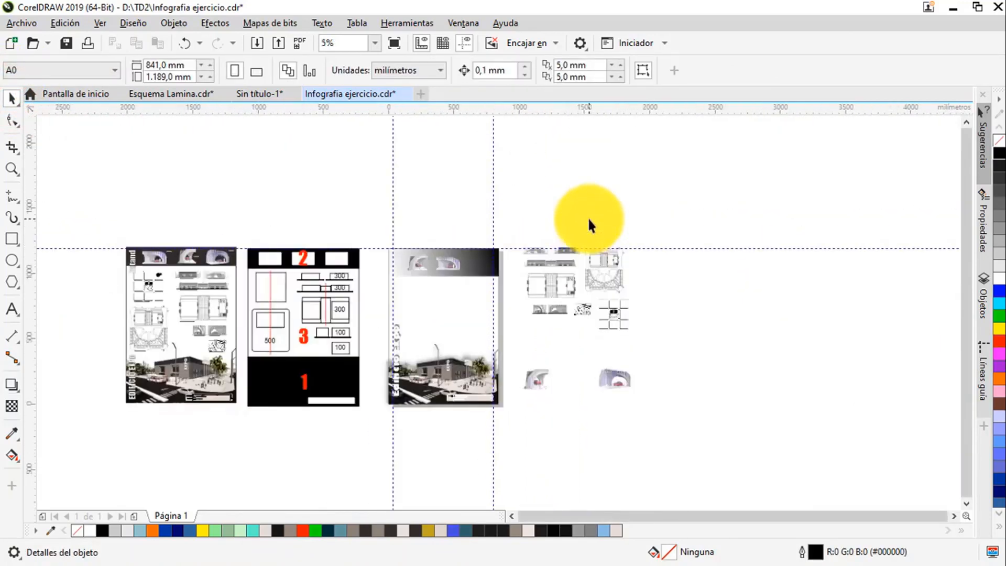